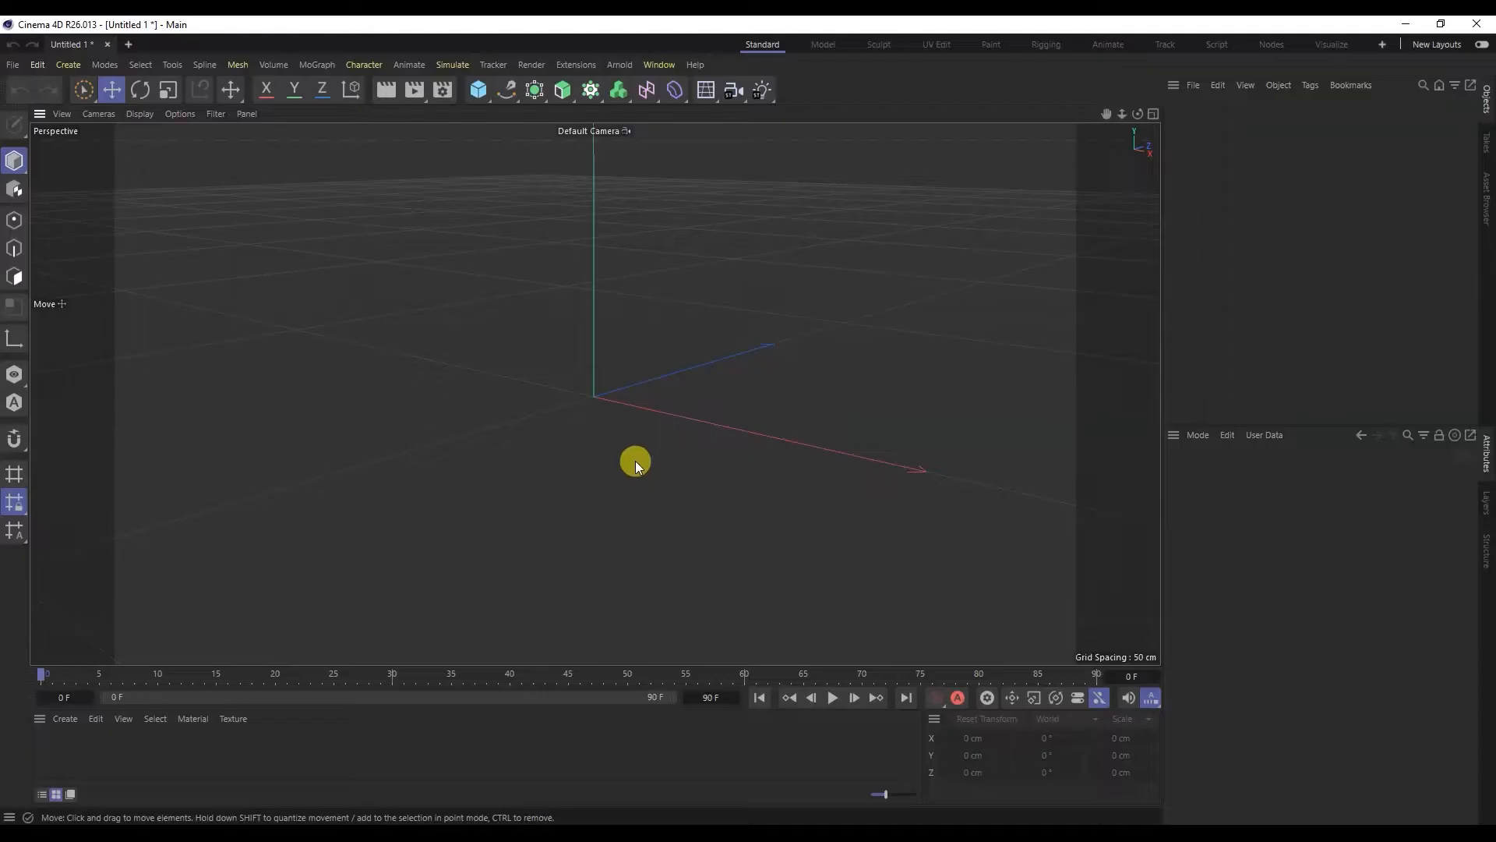
Add a Disc primitive at the scene origin
alt+middle_drag(634, 460, 641, 482)
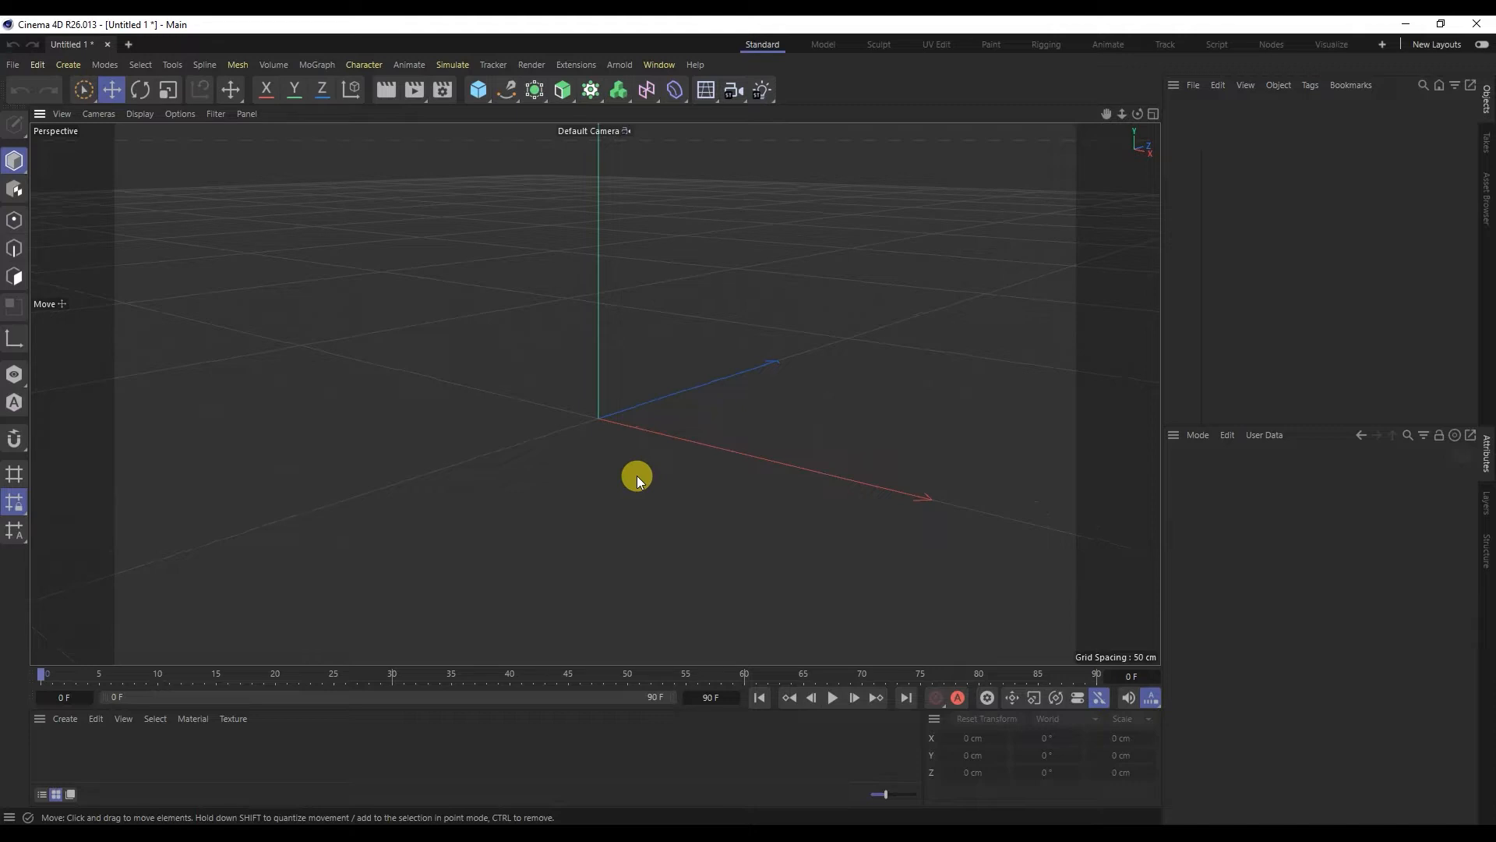
alt+drag(638, 476, 618, 264)
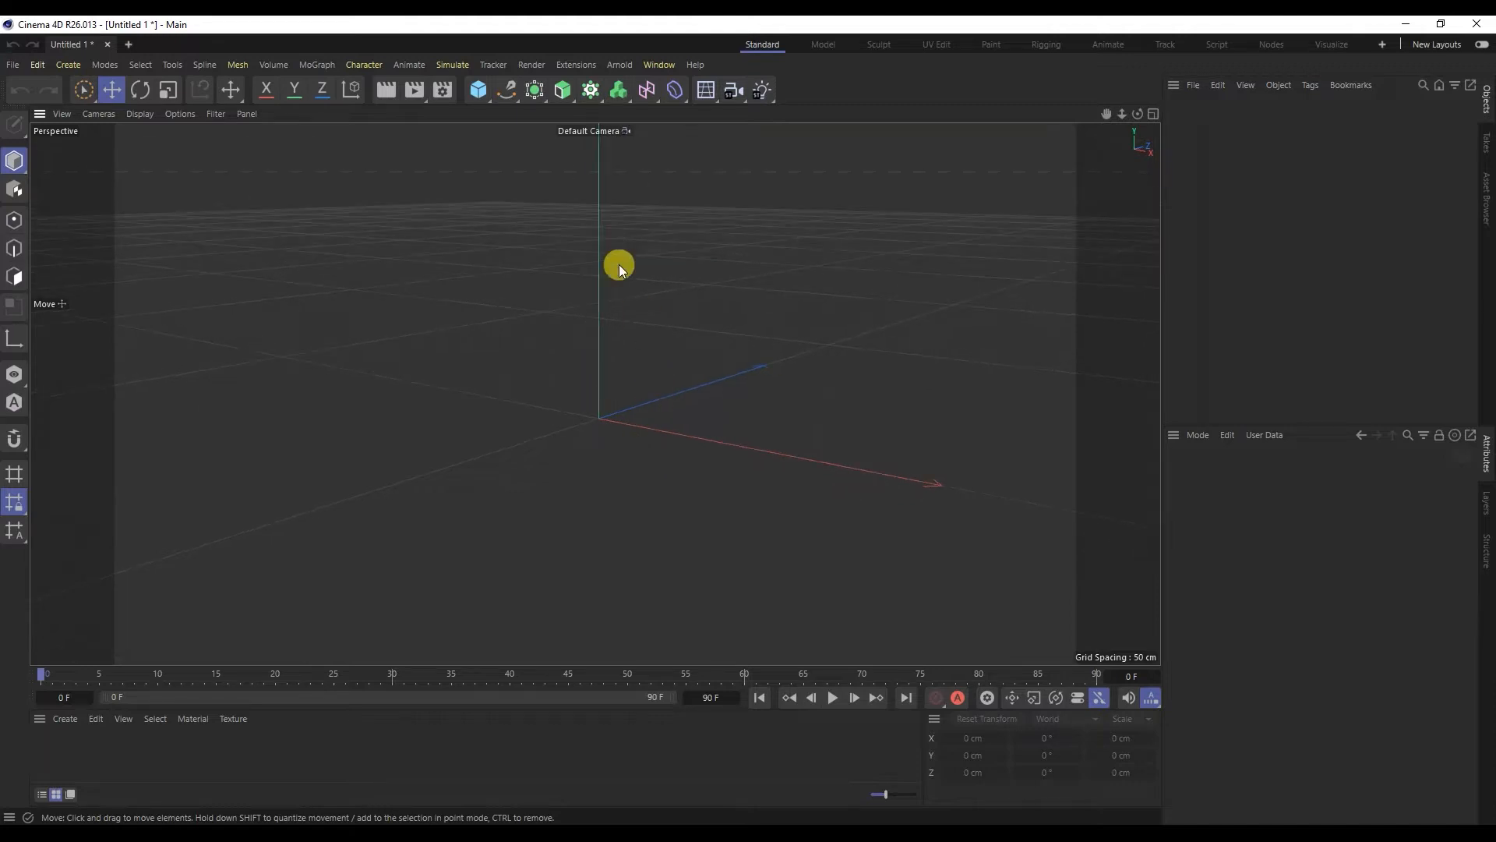
click(482, 94)
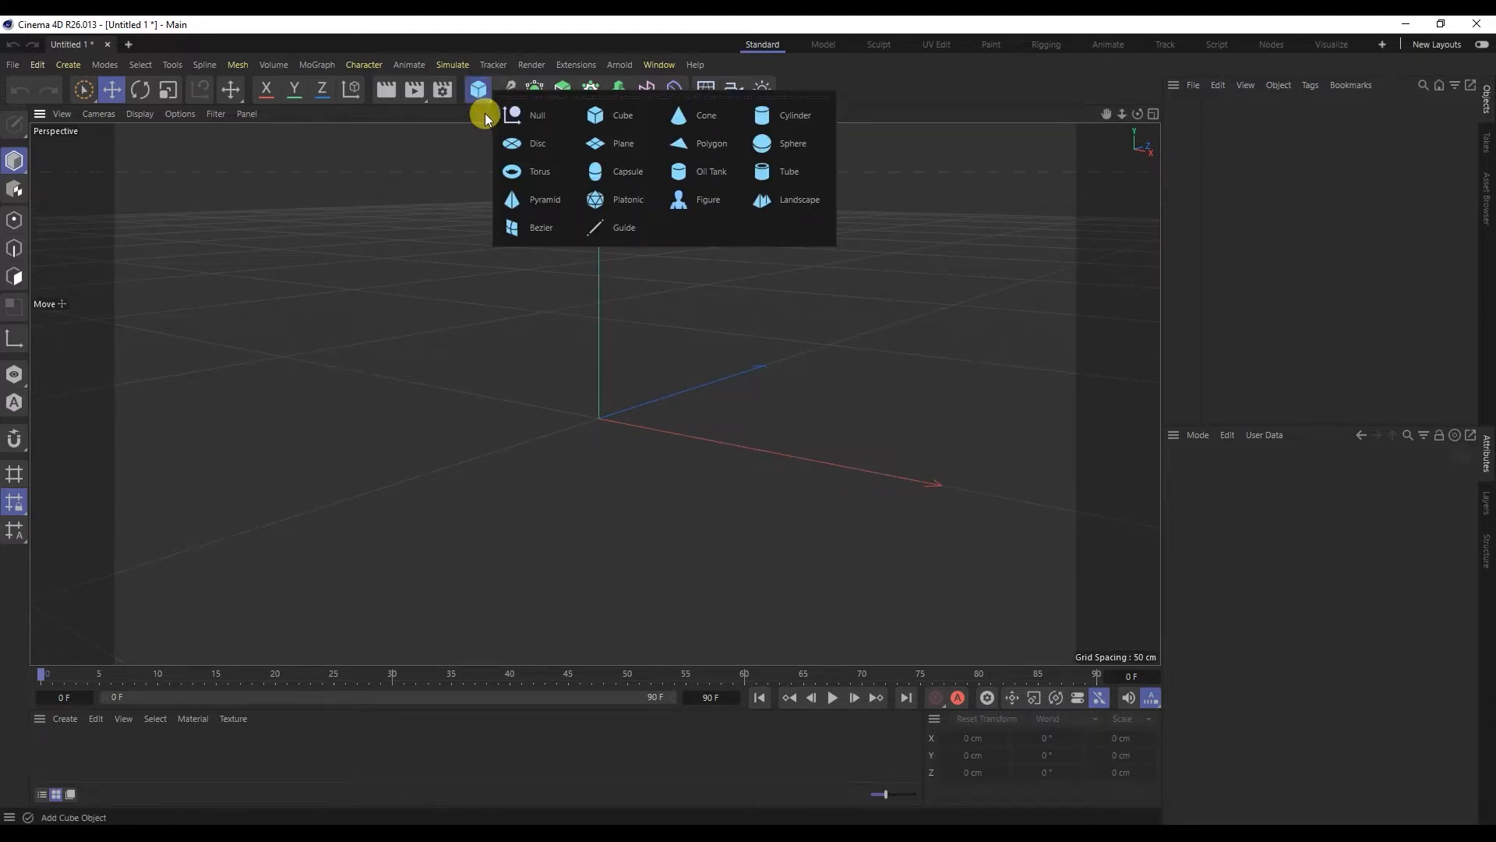
click(516, 142)
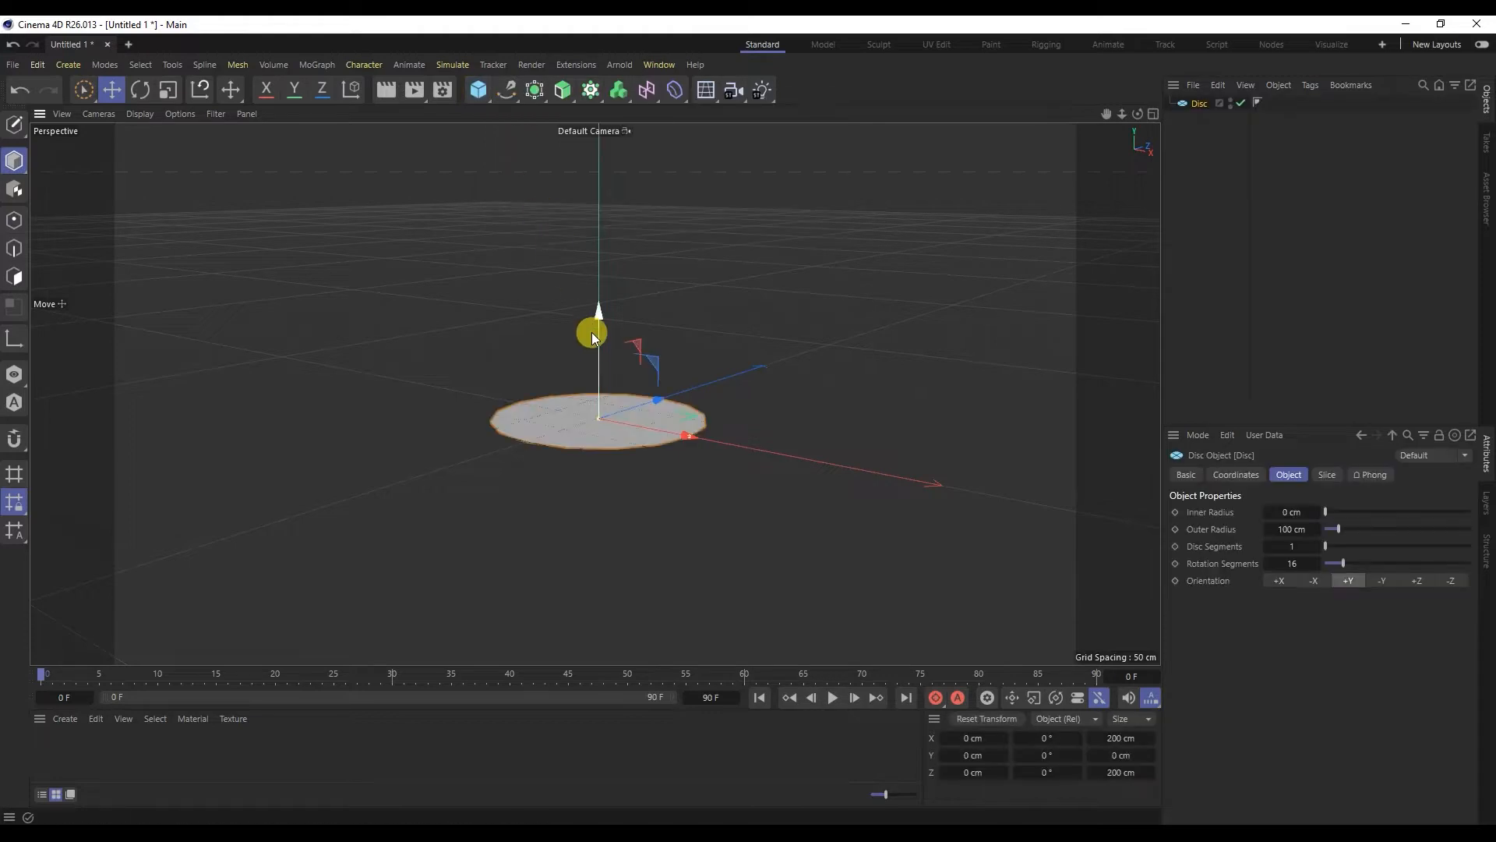
Set the viewport display to shading with lines so the disc's segments can be examined
scroll(583, 410, up, 2)
click(141, 114)
click(153, 167)
scroll(605, 428, up, 2)
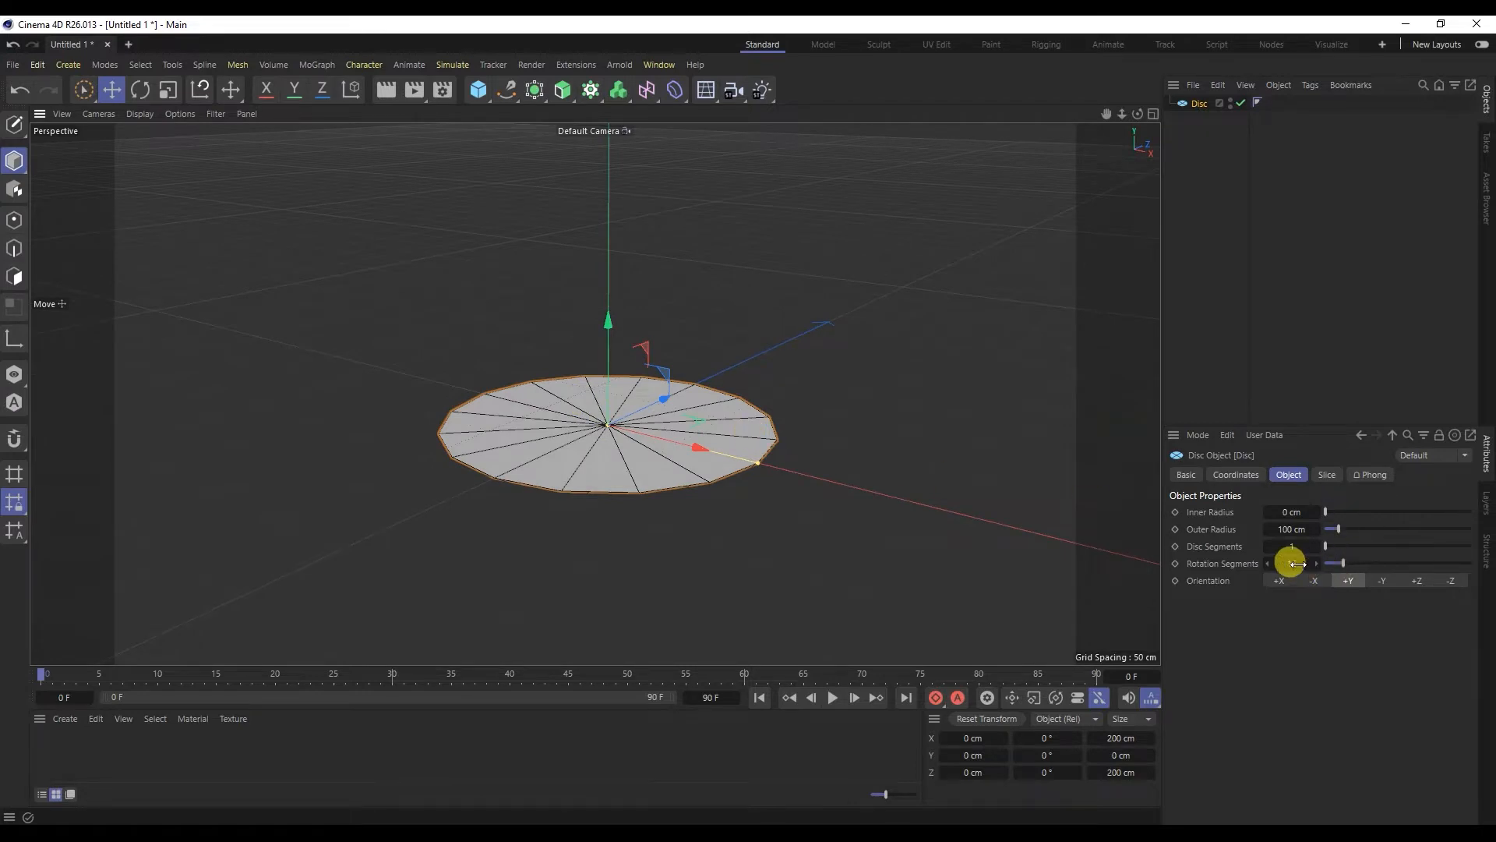
scroll(586, 456, up, 1)
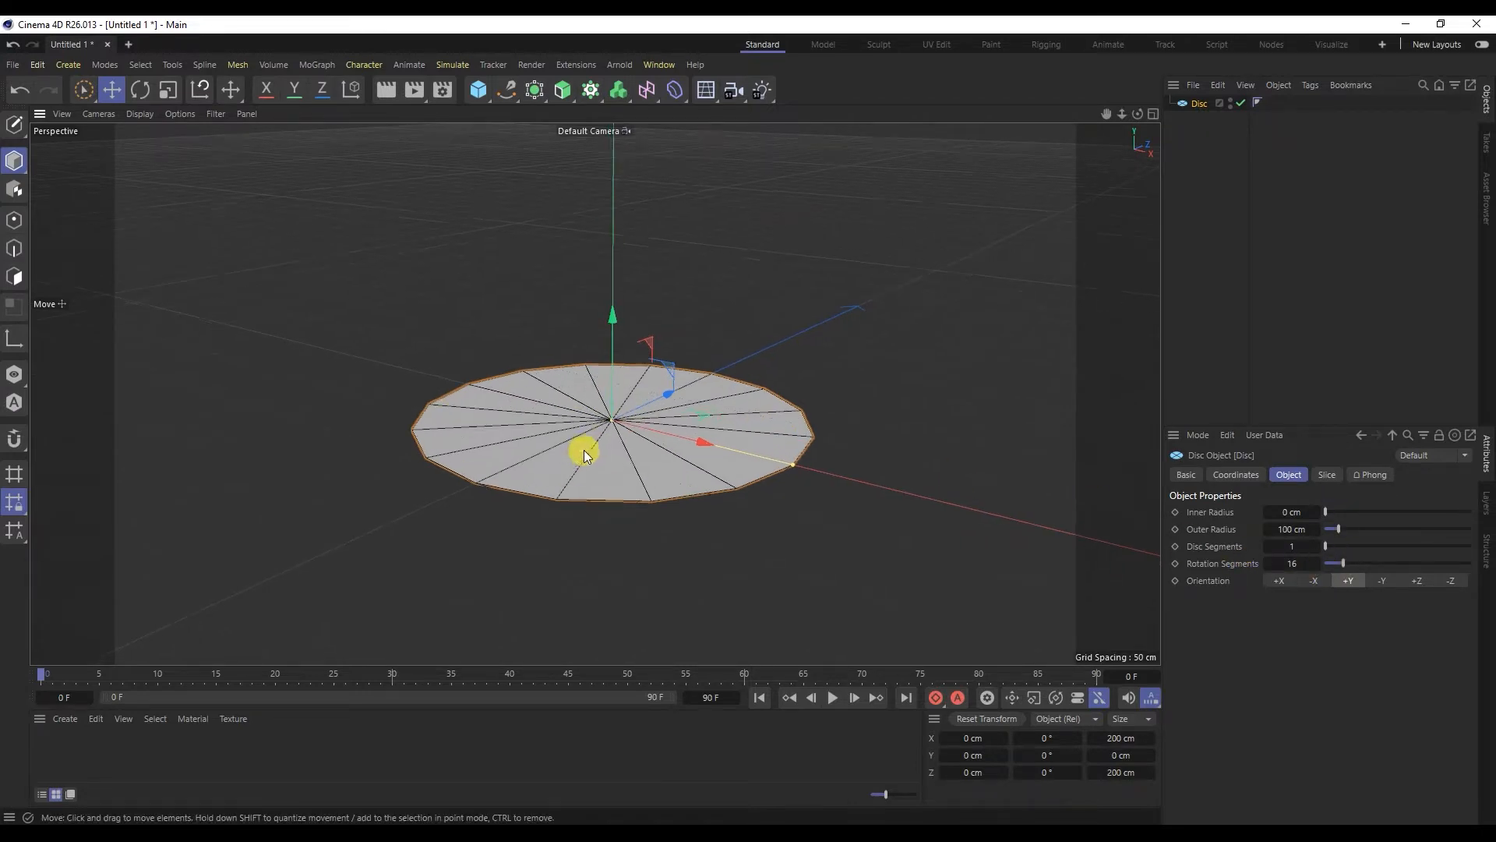
Convert the disc to an editable polygon object and select its outer edge loop
click(10, 249)
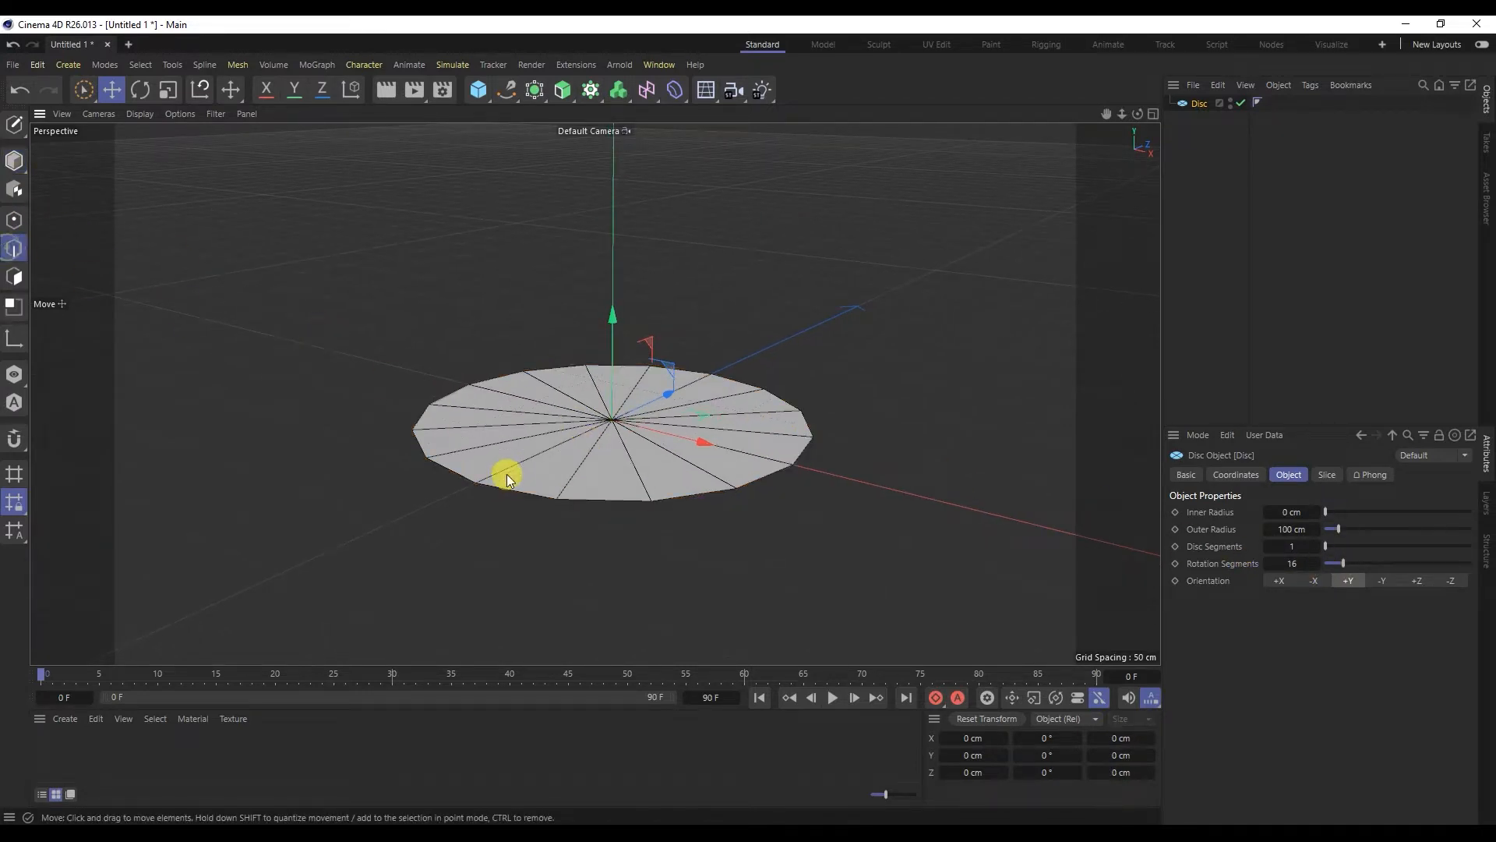
click(15, 123)
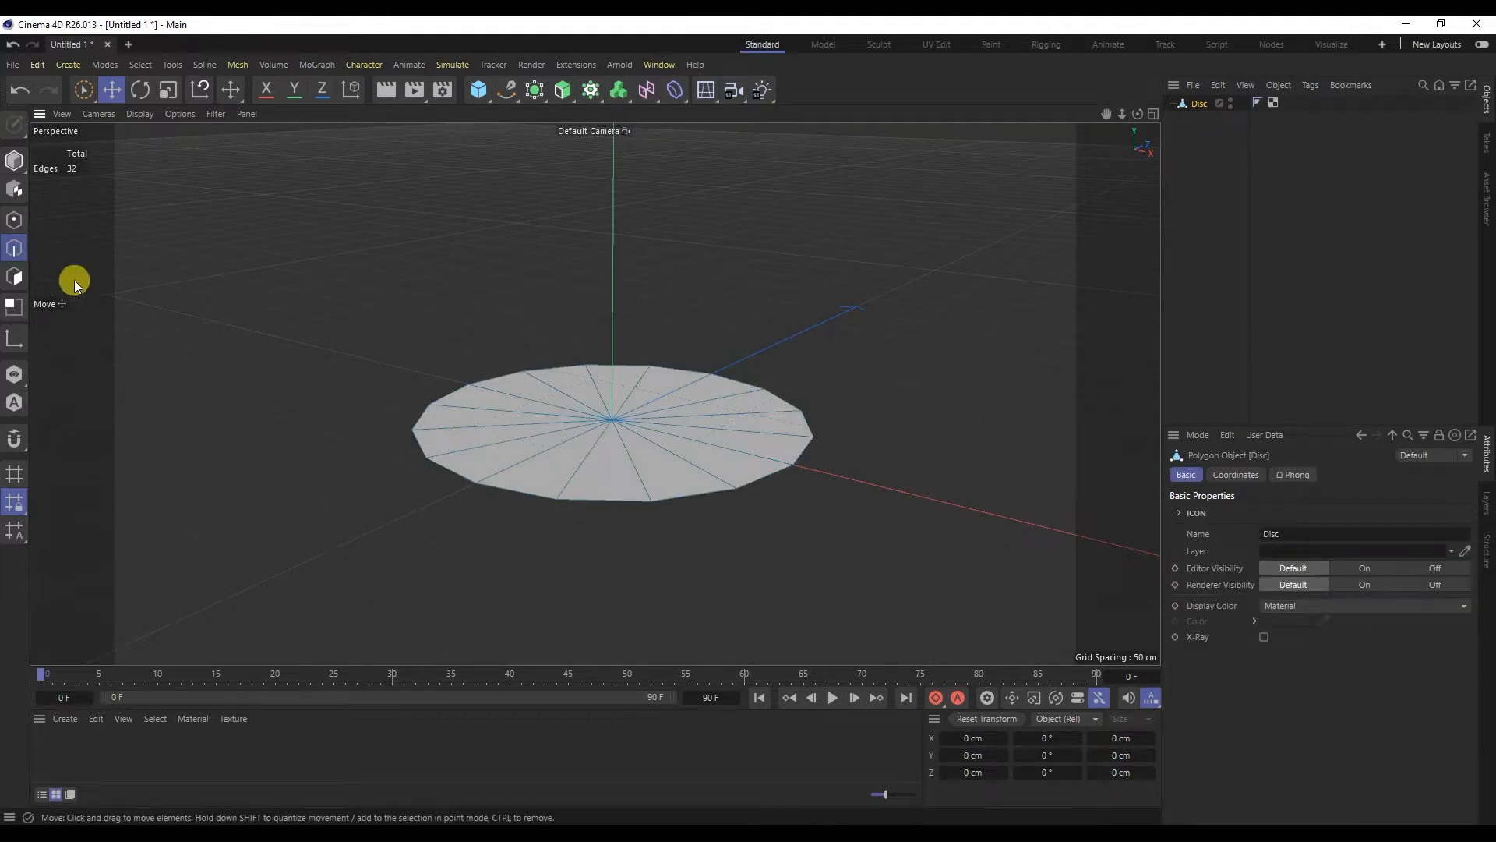
double_click(539, 504)
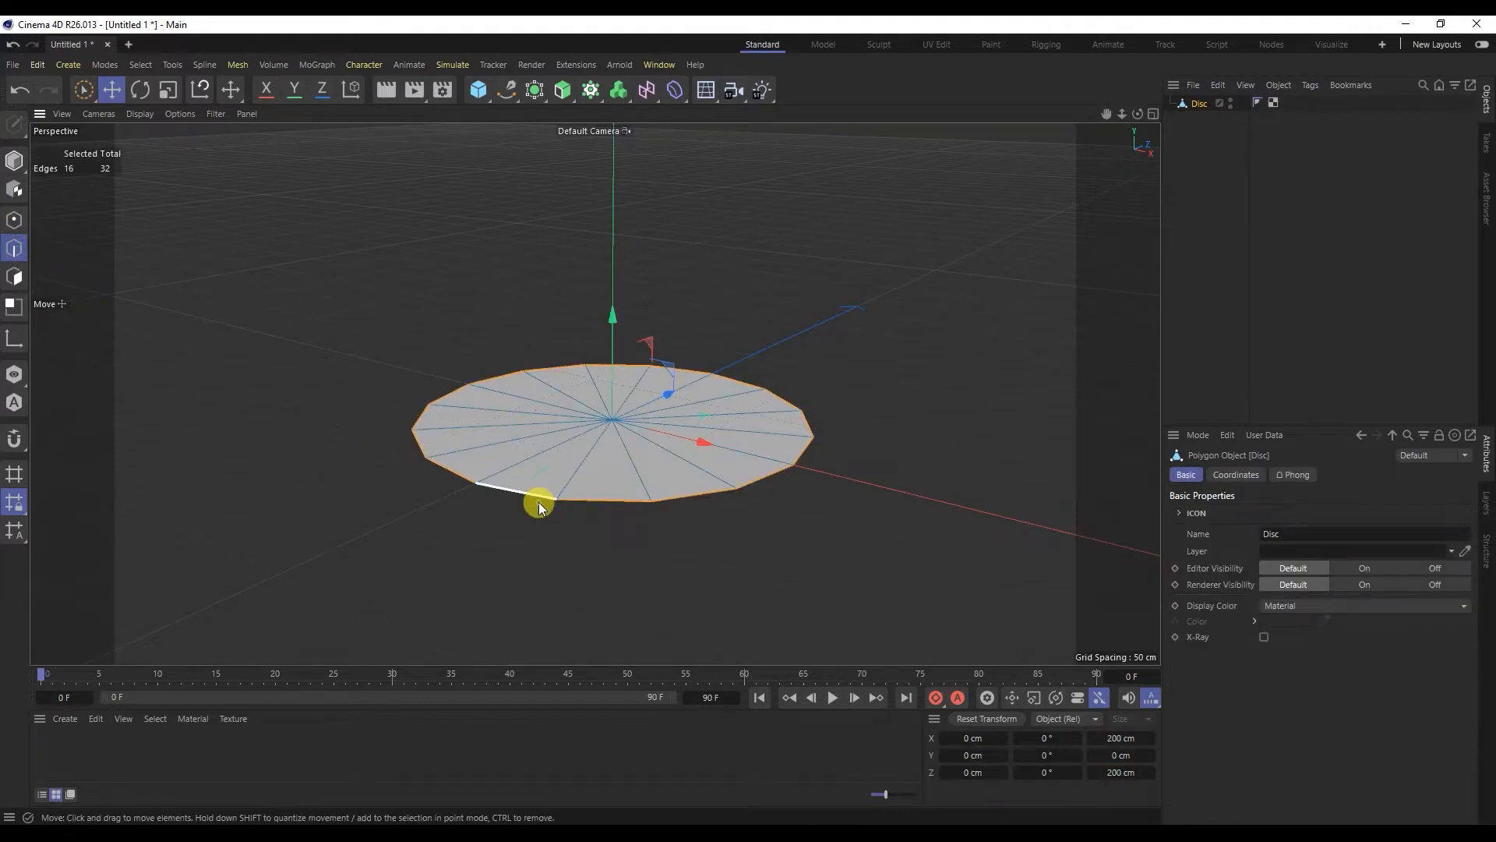
alt+drag(578, 359, 615, 357)
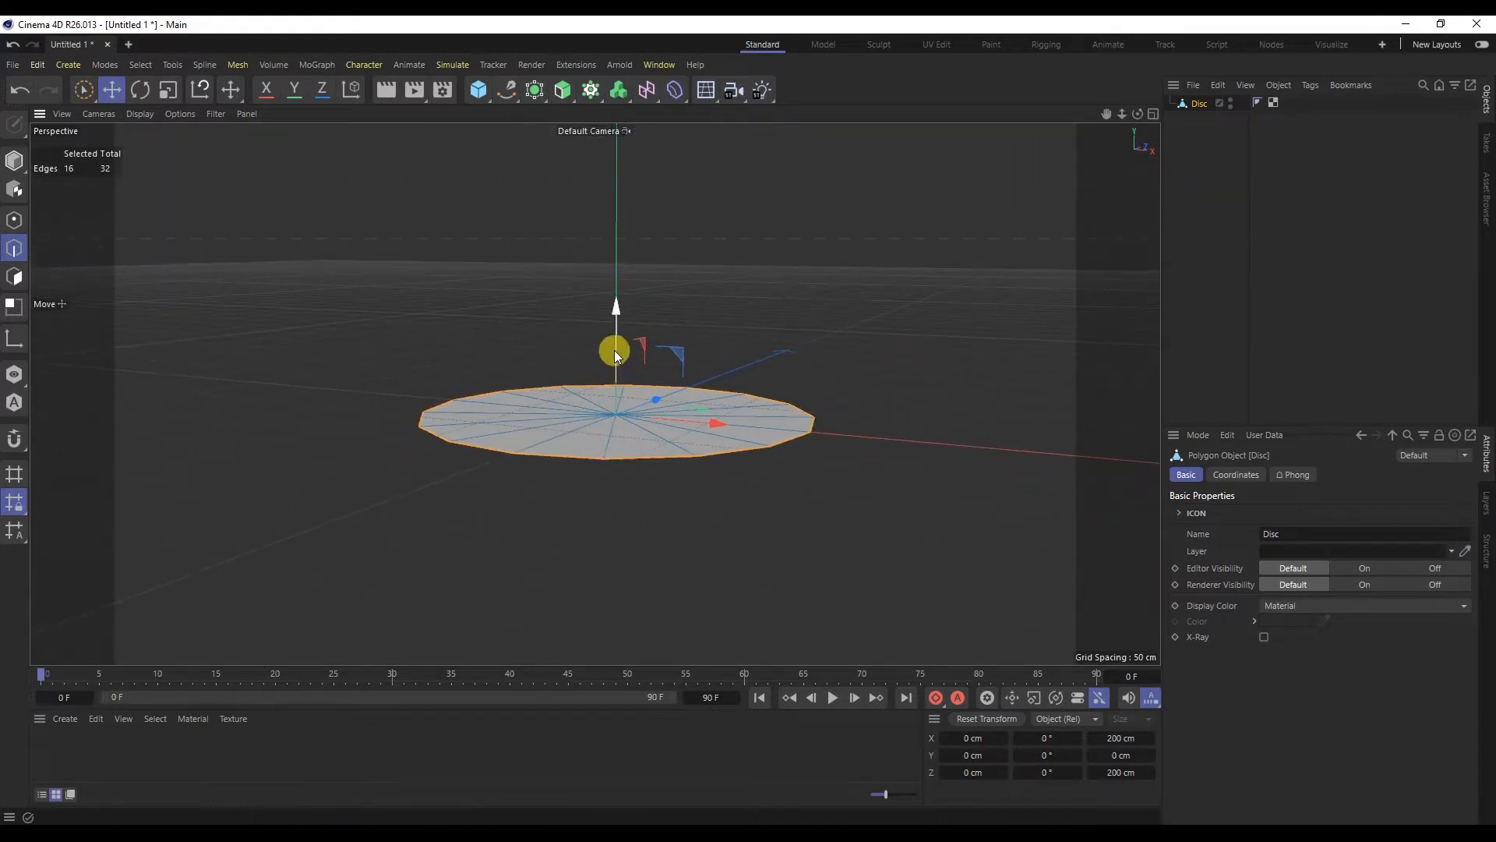
Switch to the four-view layout and extrude the outer edge loop upward about 51 cm to form the bowl's foot
middle_click(614, 349)
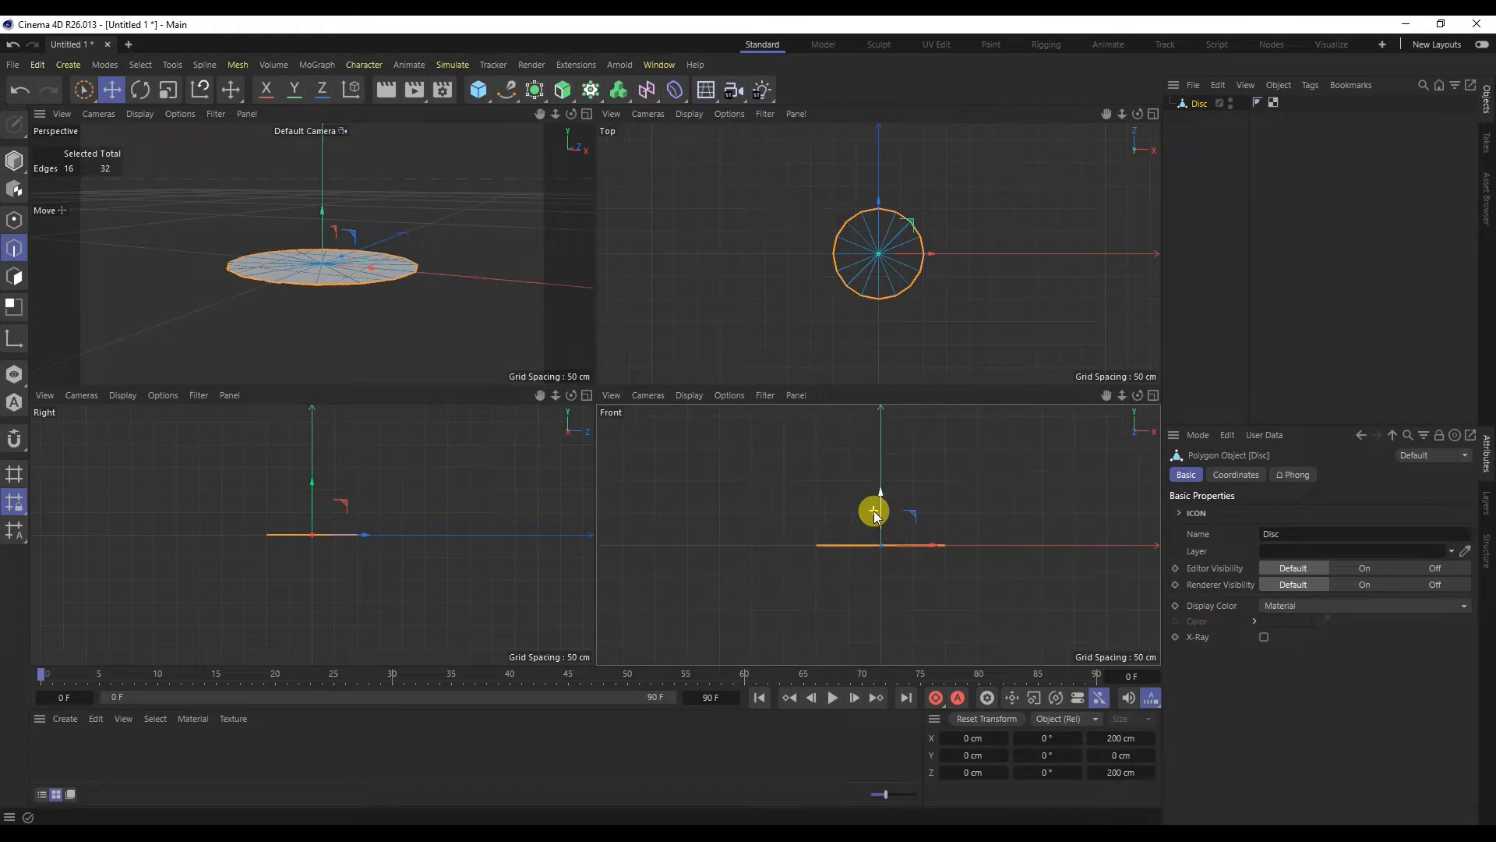
scroll(896, 541, up, 5)
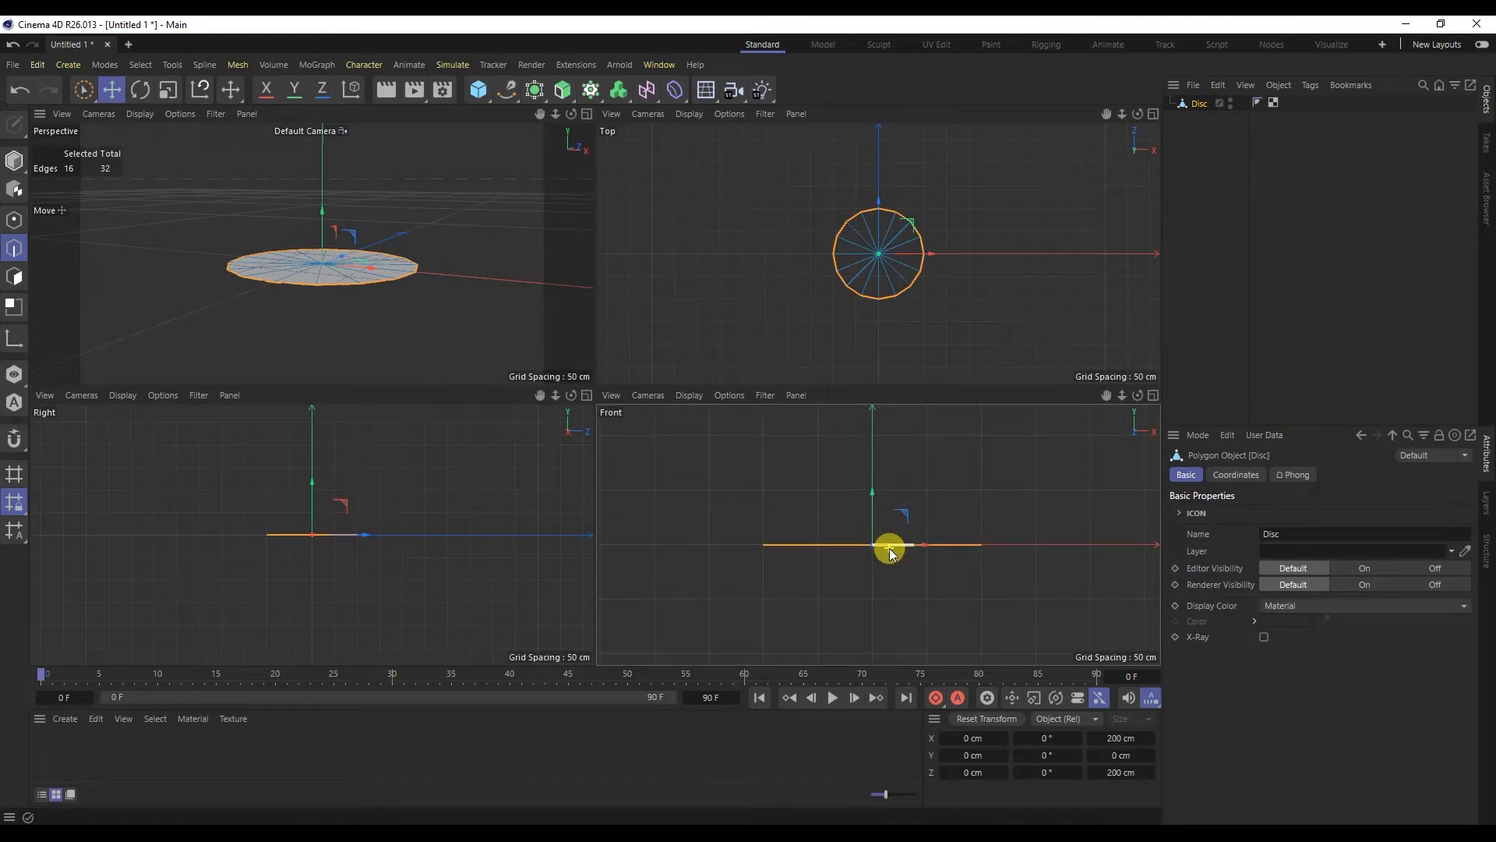
scroll(881, 541, up, 1)
ctrl+drag(871, 512, 870, 448)
scroll(395, 299, down, 5)
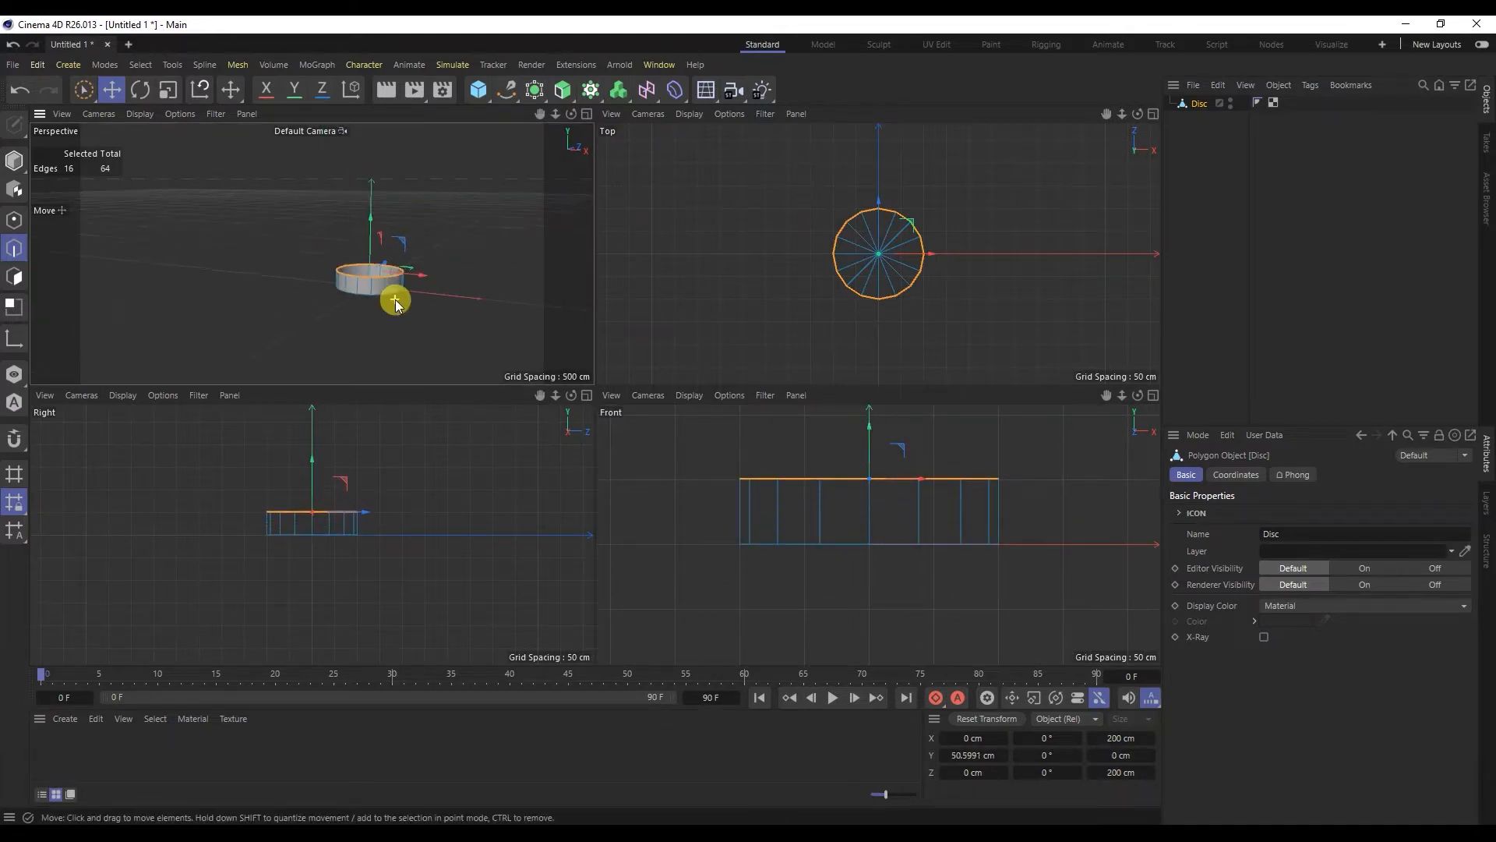
scroll(473, 311, up, 1)
scroll(855, 528, down, 3)
scroll(855, 526, down, 3)
alt+middle_drag(836, 468, 827, 497)
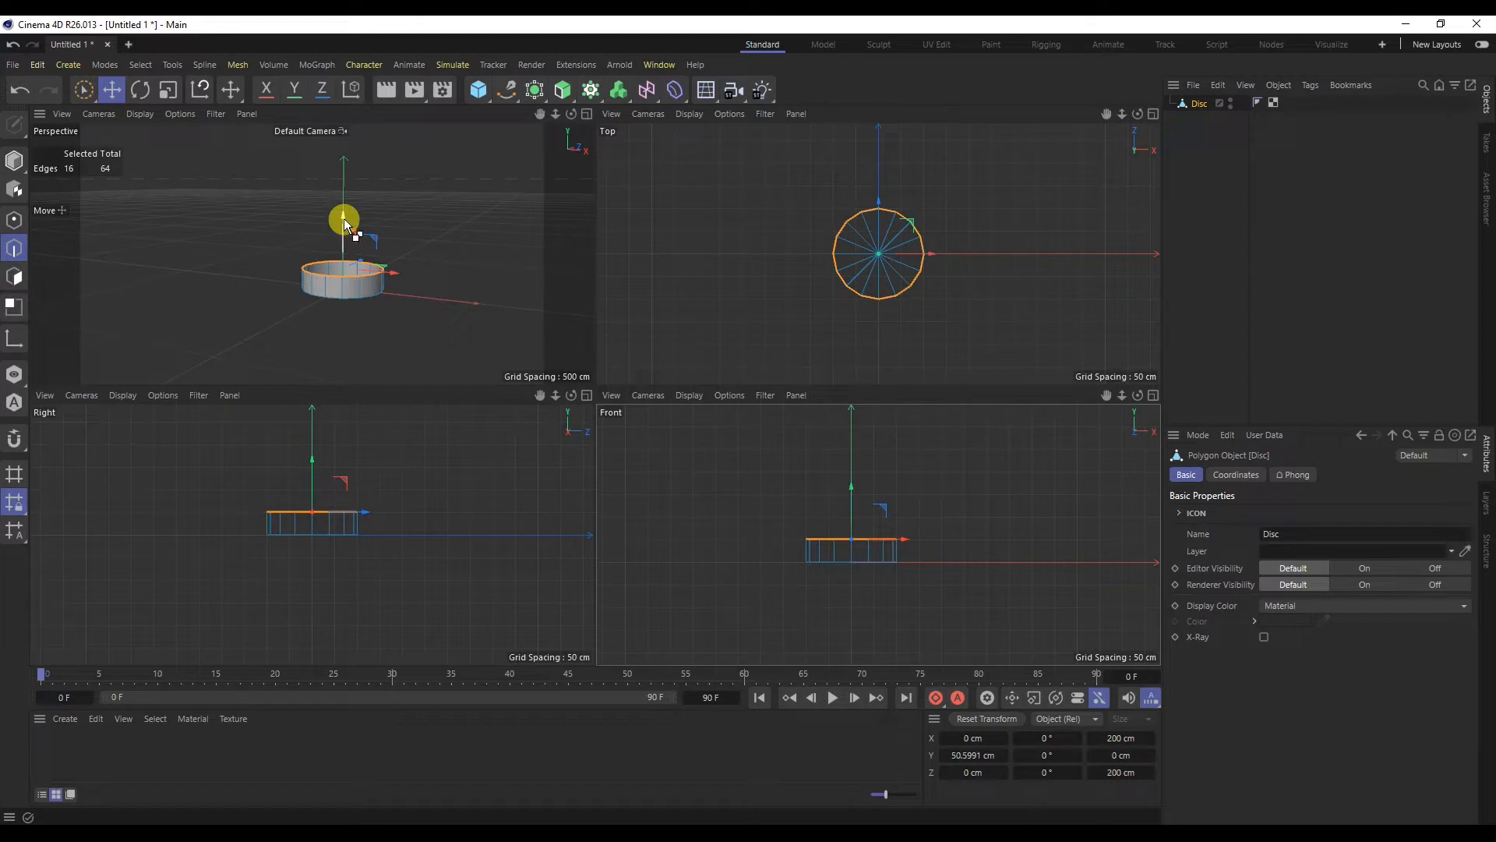
Extrude the foot's top edge loop upward as a second wall section, placing the new rim at about 426 cm in Y
ctrl+drag(344, 220, 349, 127)
scroll(858, 515, down, 6)
scroll(858, 499, down, 2)
mouse_move(858, 461)
mouse_down()
mouse_move(862, 421)
mouse_move(861, 443)
mouse_up()
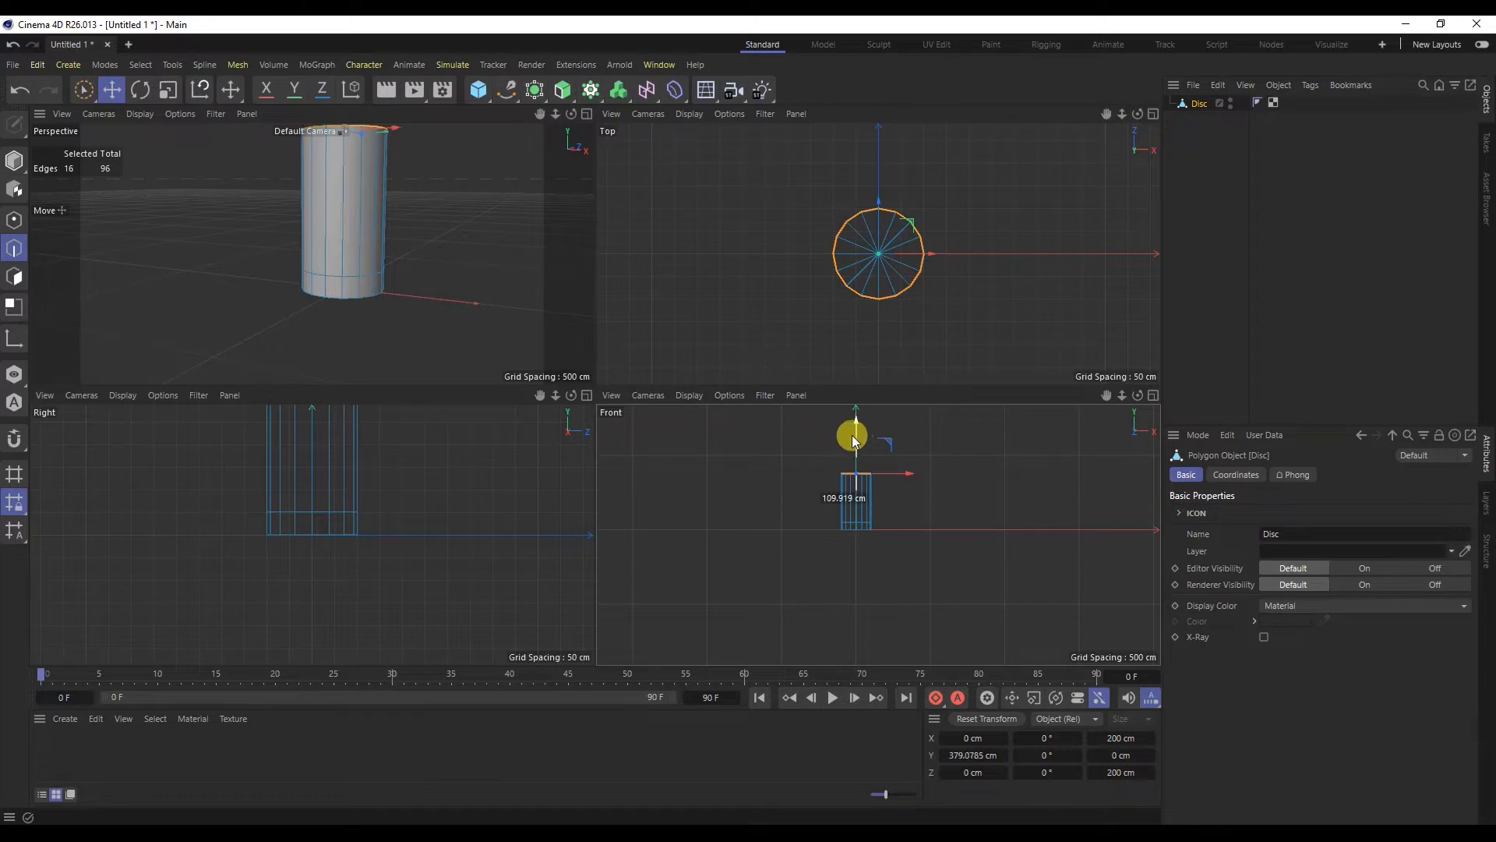
alt+middle_drag(457, 294, 421, 335)
scroll(403, 327, down, 4)
drag(865, 442, 858, 424)
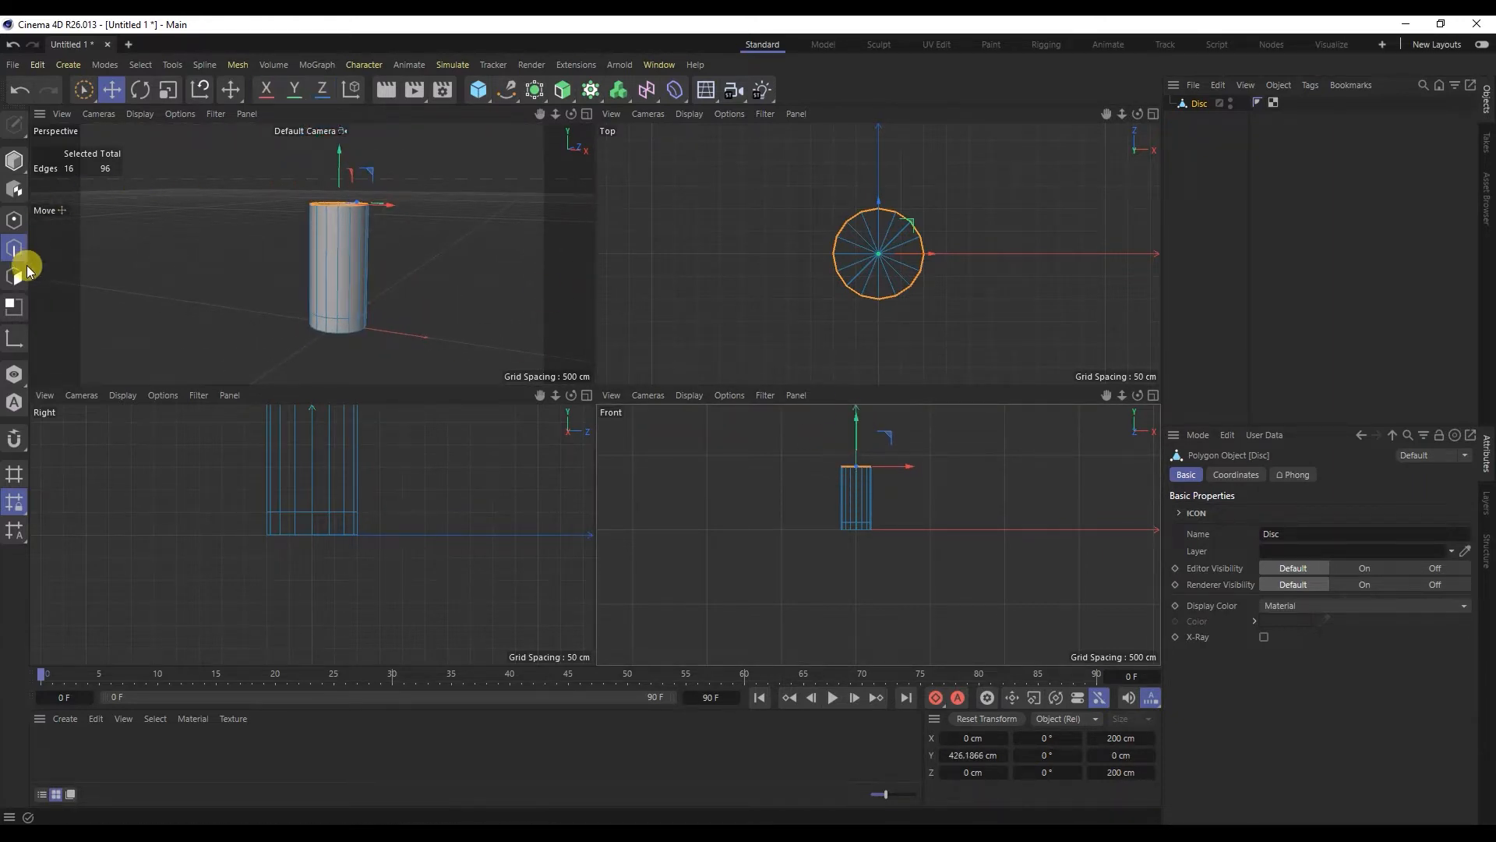
Scale the top edge loop outward to about 1050 cm in X and Z, flaring the wall
click(168, 89)
alt+drag(371, 253, 477, 230)
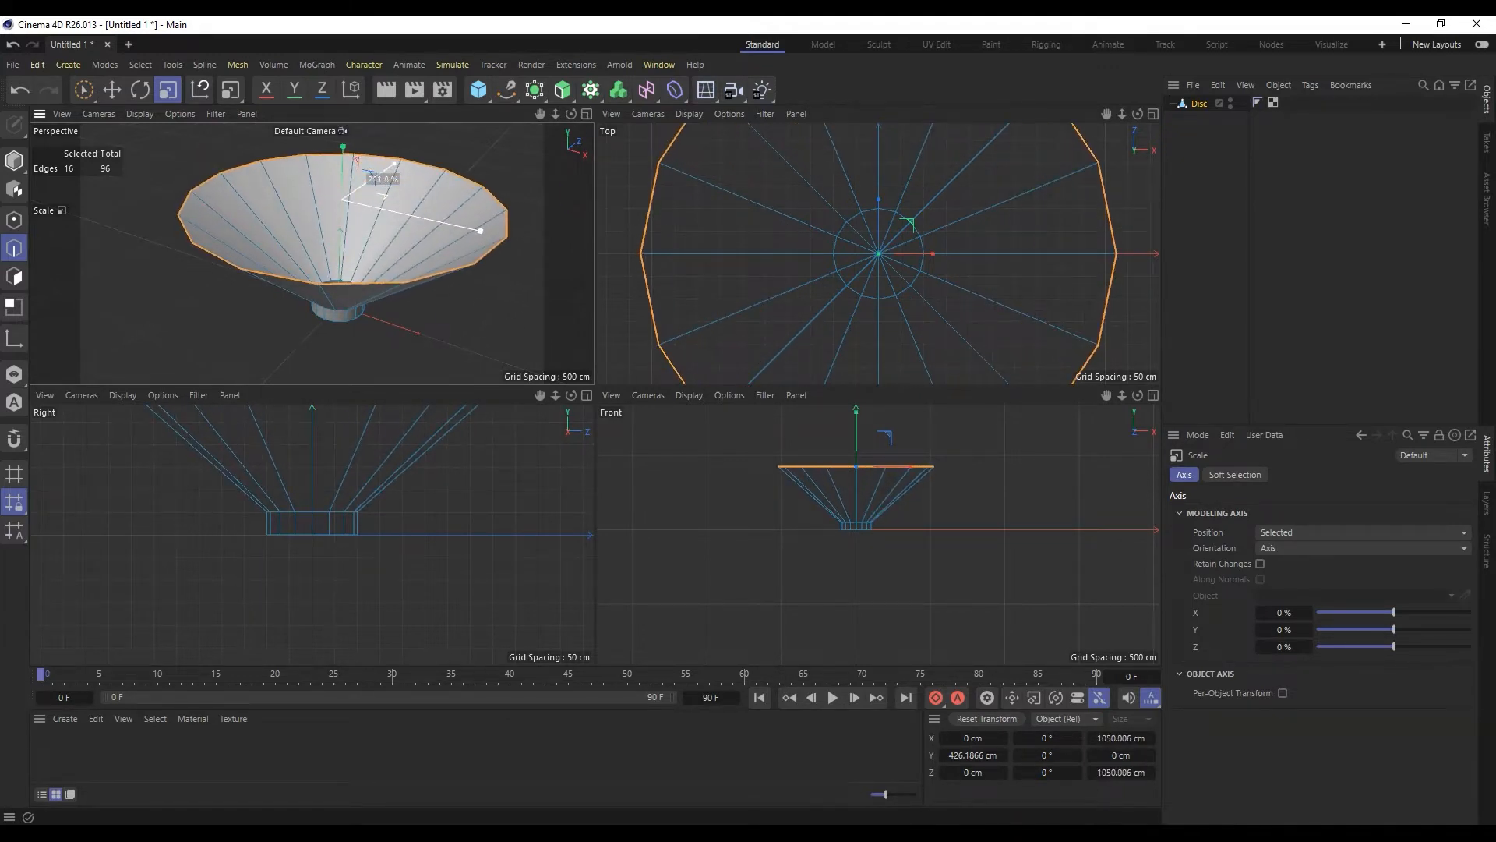
alt+drag(297, 190, 428, 223)
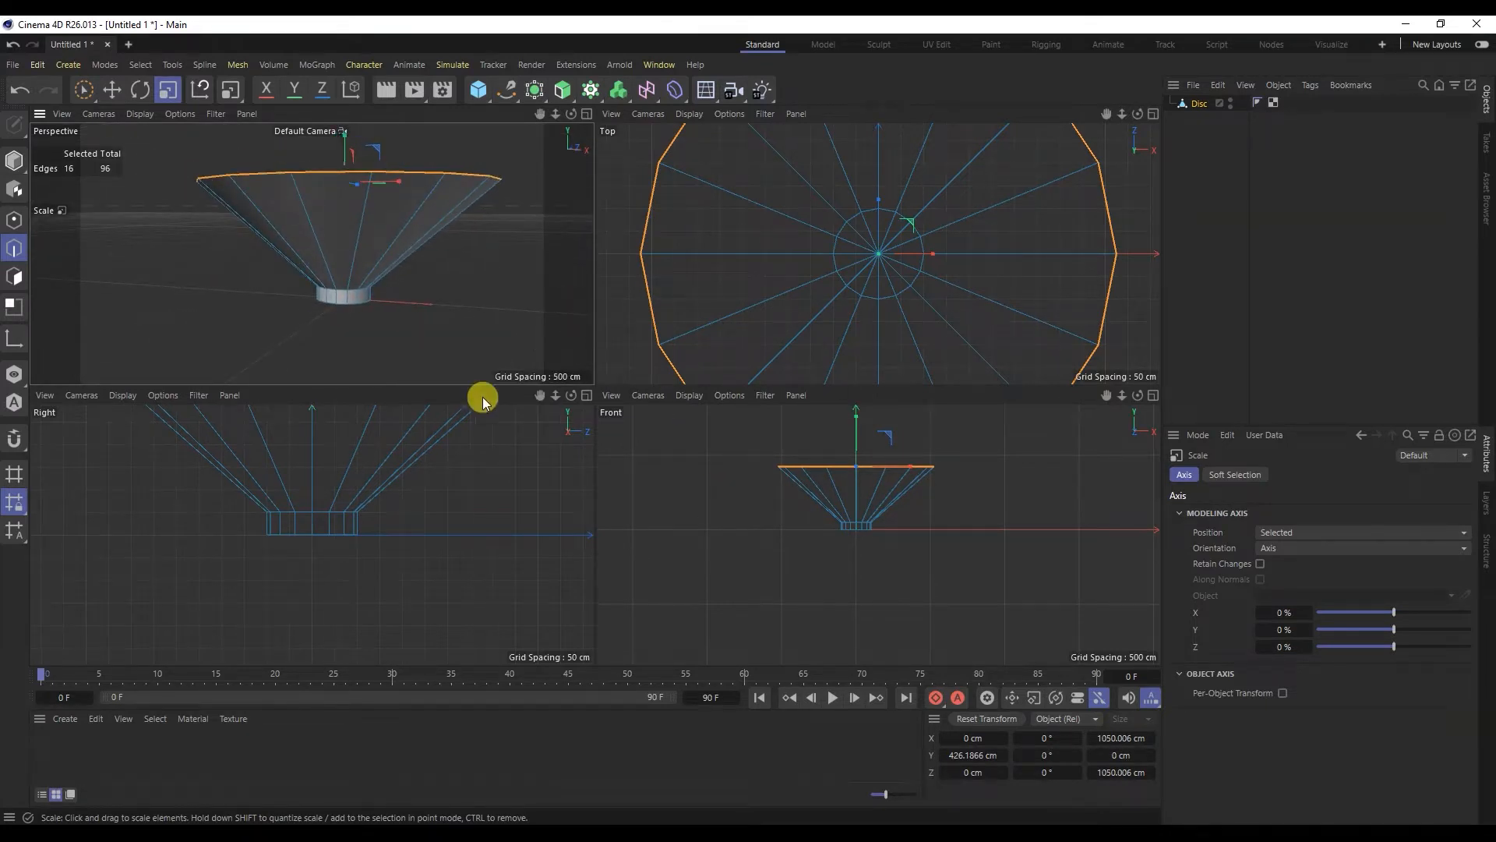
Add four evenly spaced loop cuts around the flared wall between the foot and the rim
right_click(428, 325)
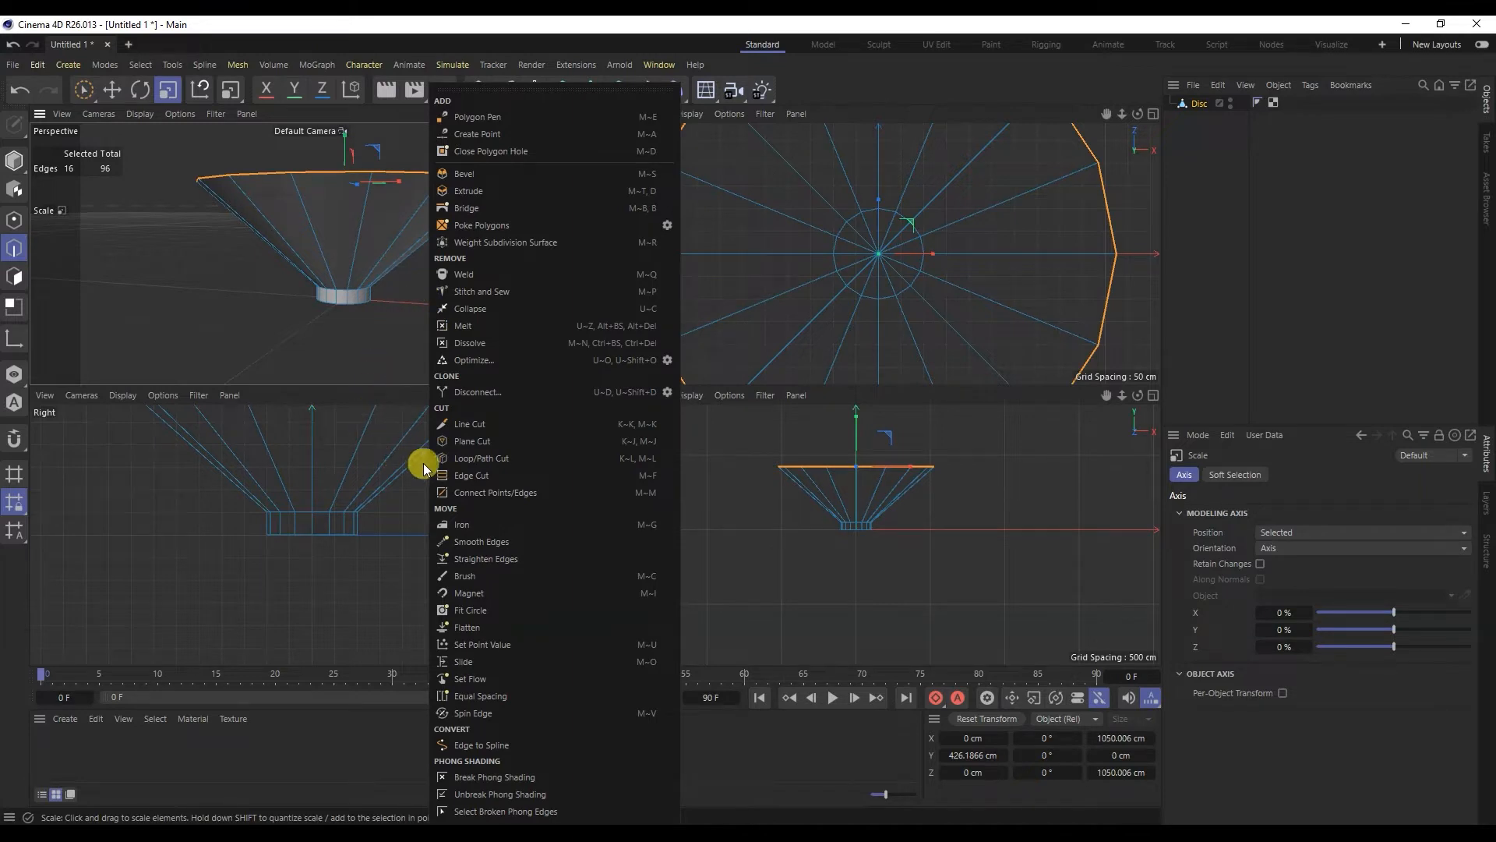
click(492, 463)
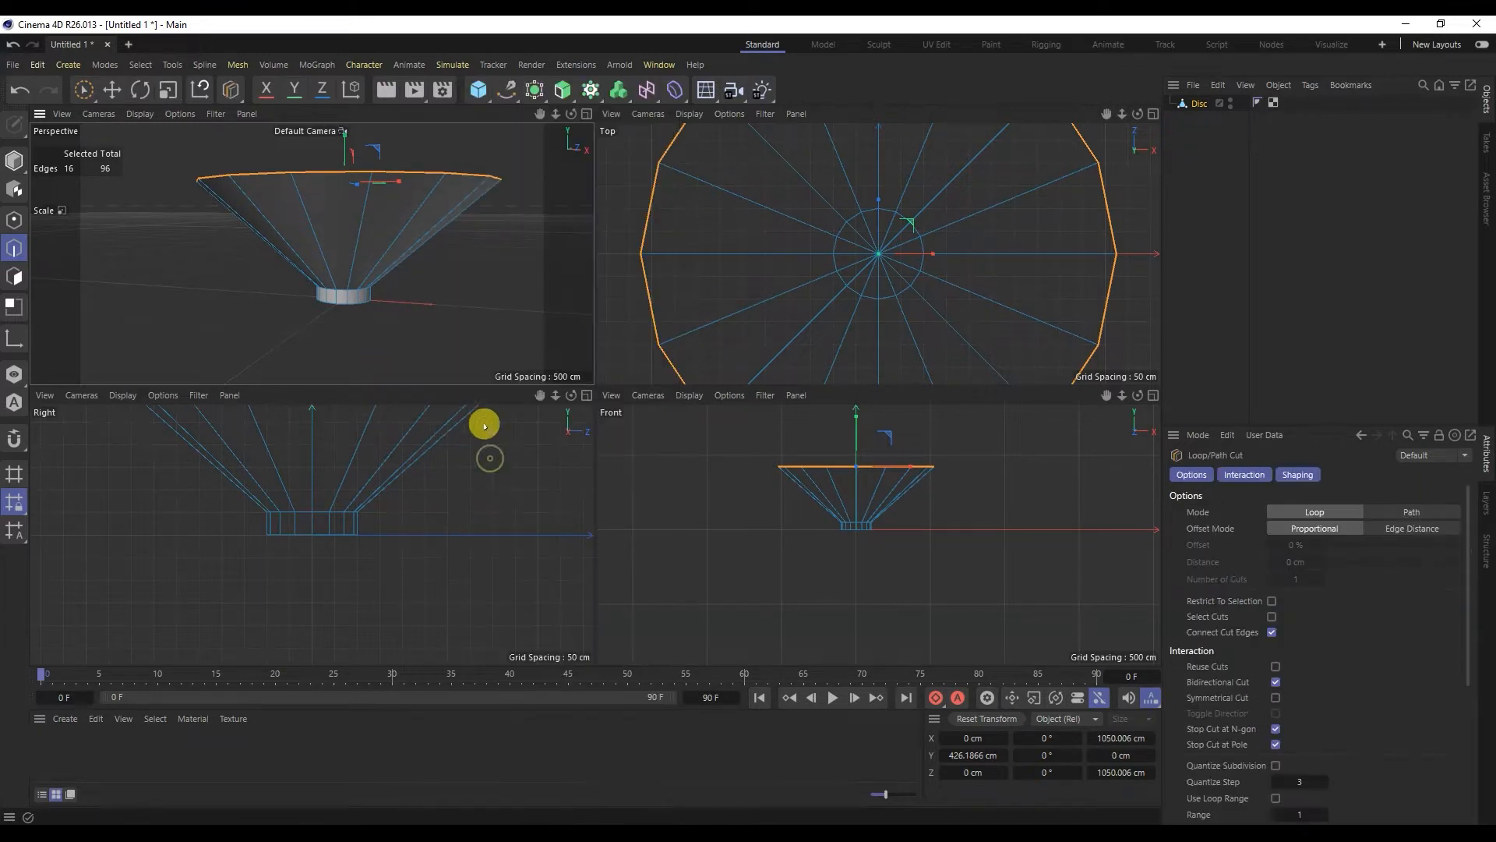
click(411, 244)
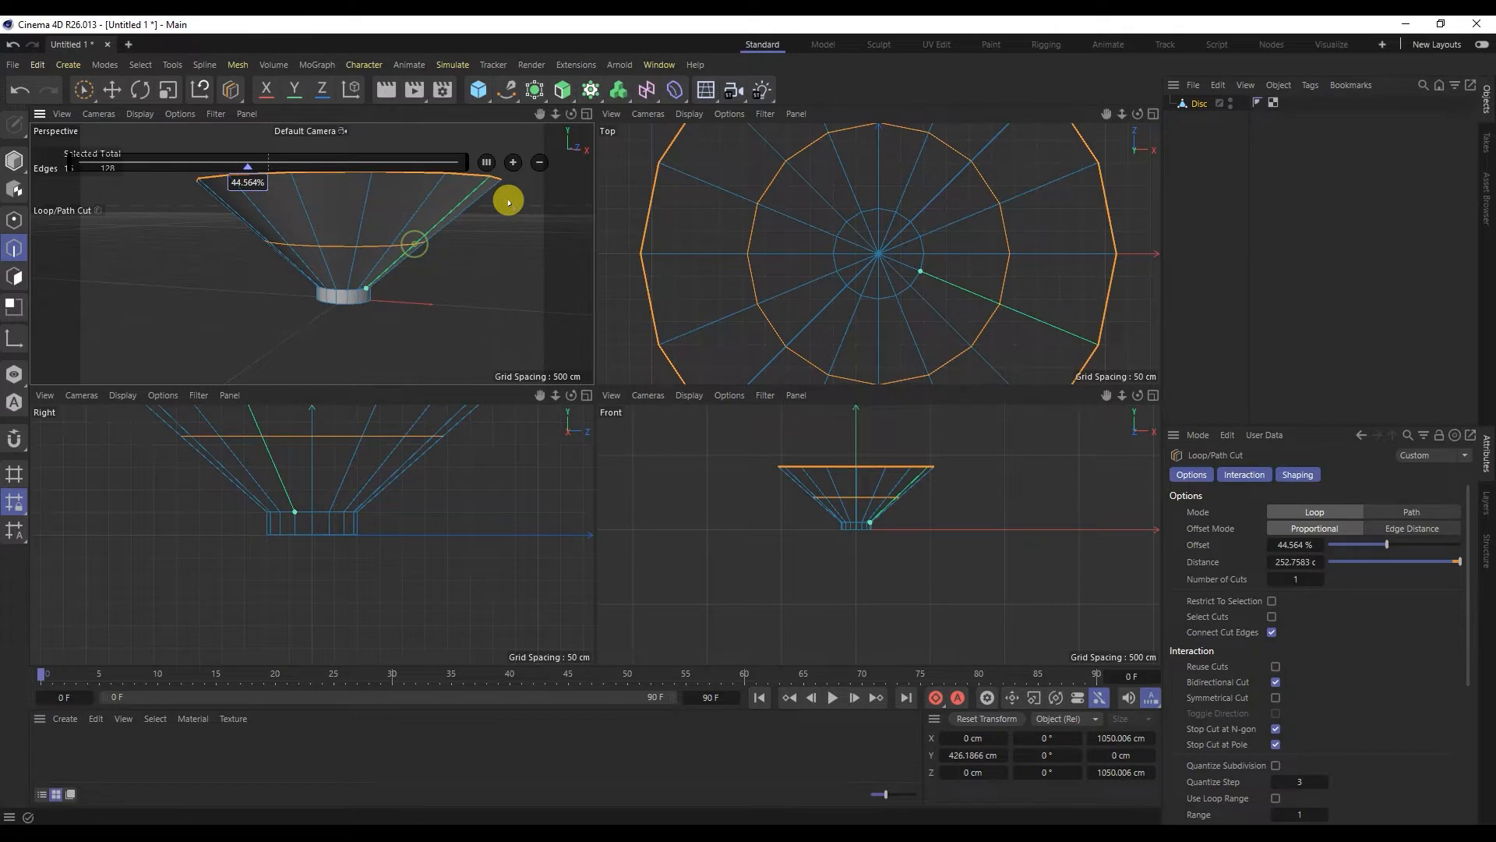
click(484, 164)
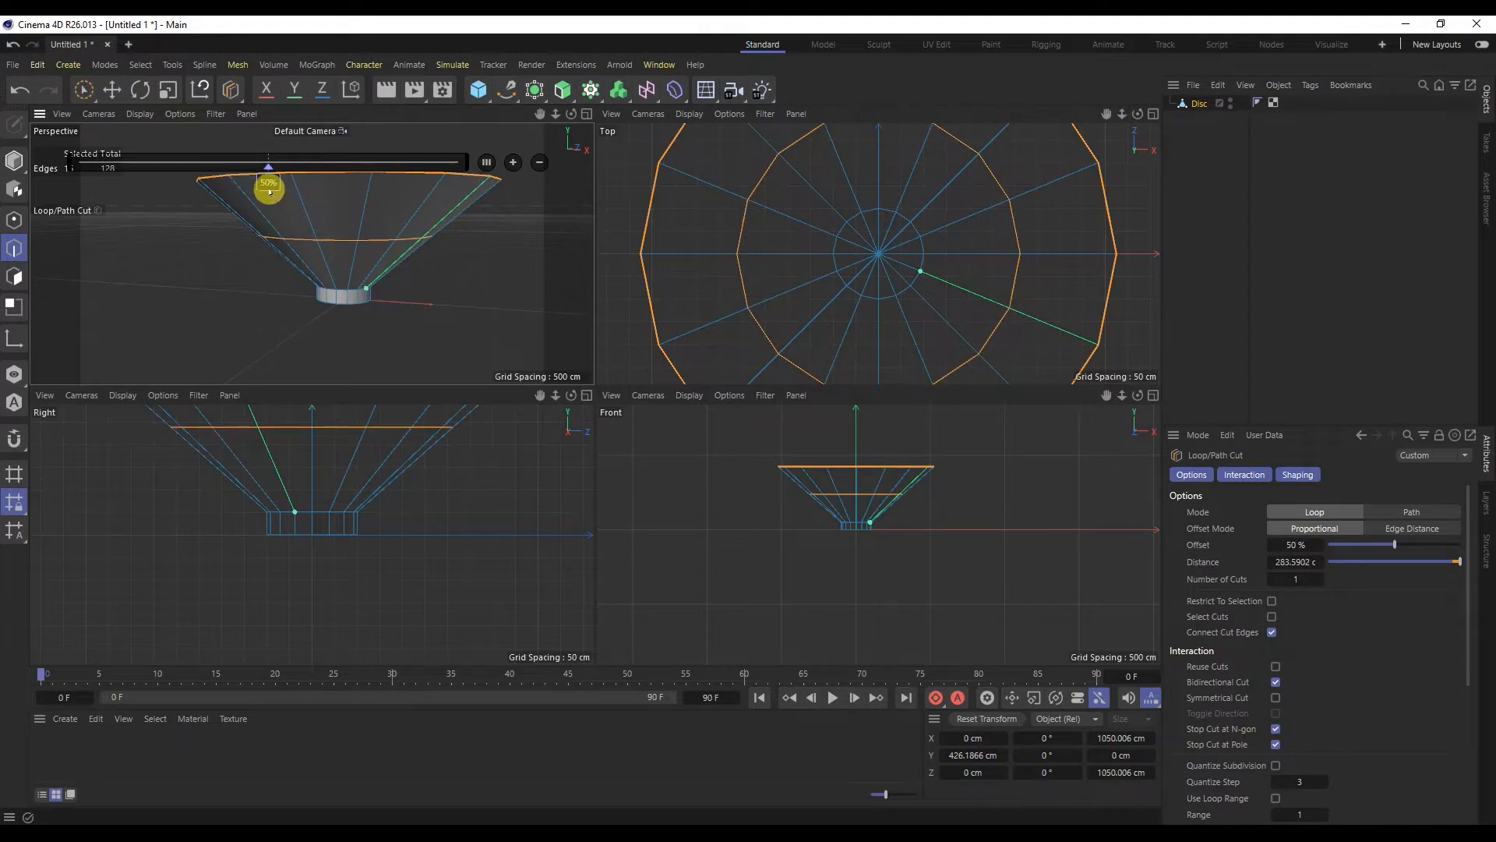
click(513, 165)
click(513, 165)
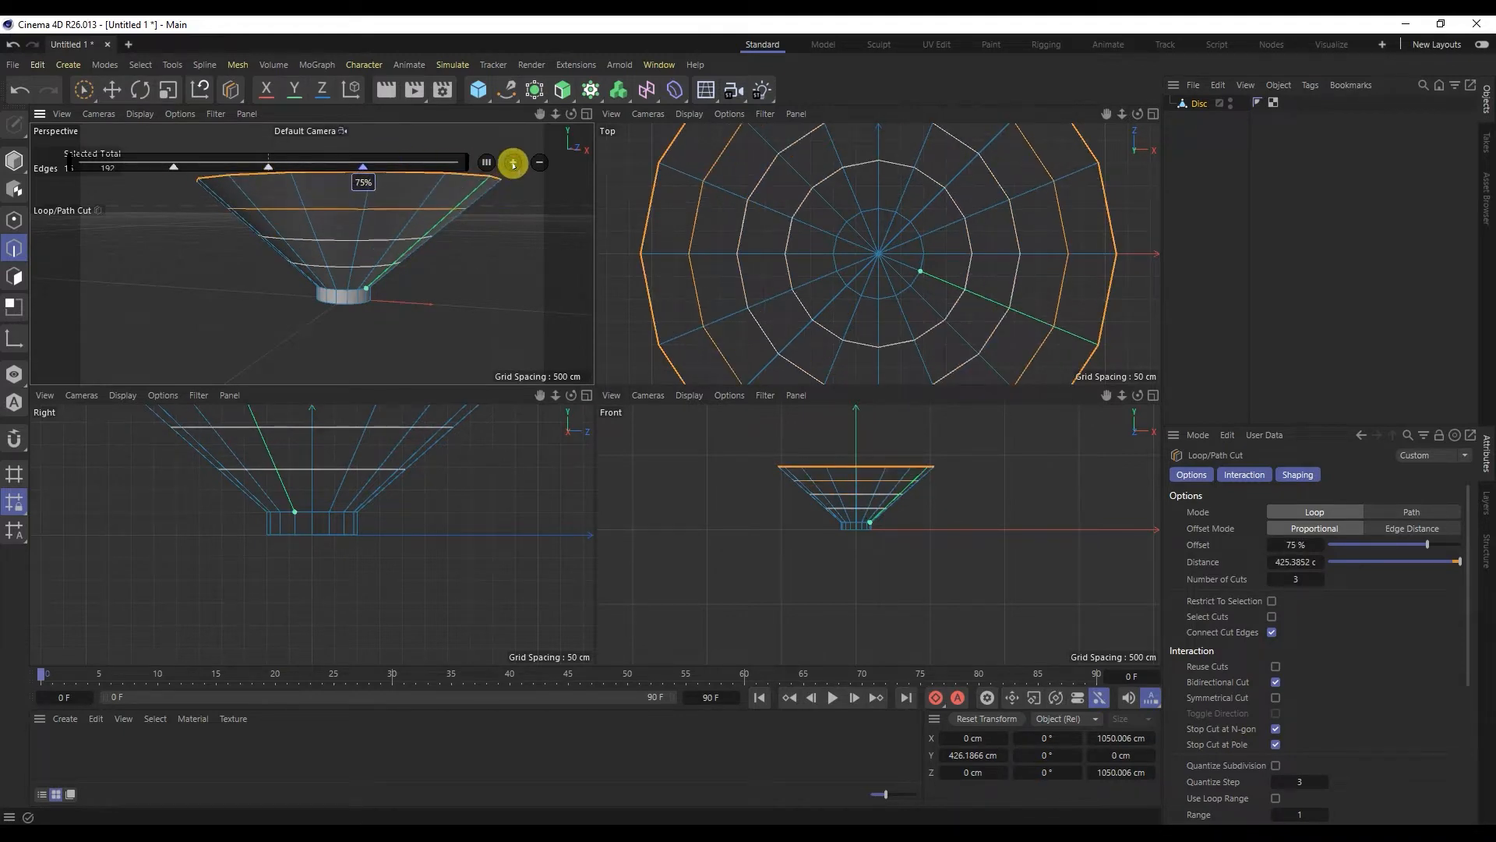
Scale the lower new edge loops outward one after another to start rounding the bowl's wall
click(110, 90)
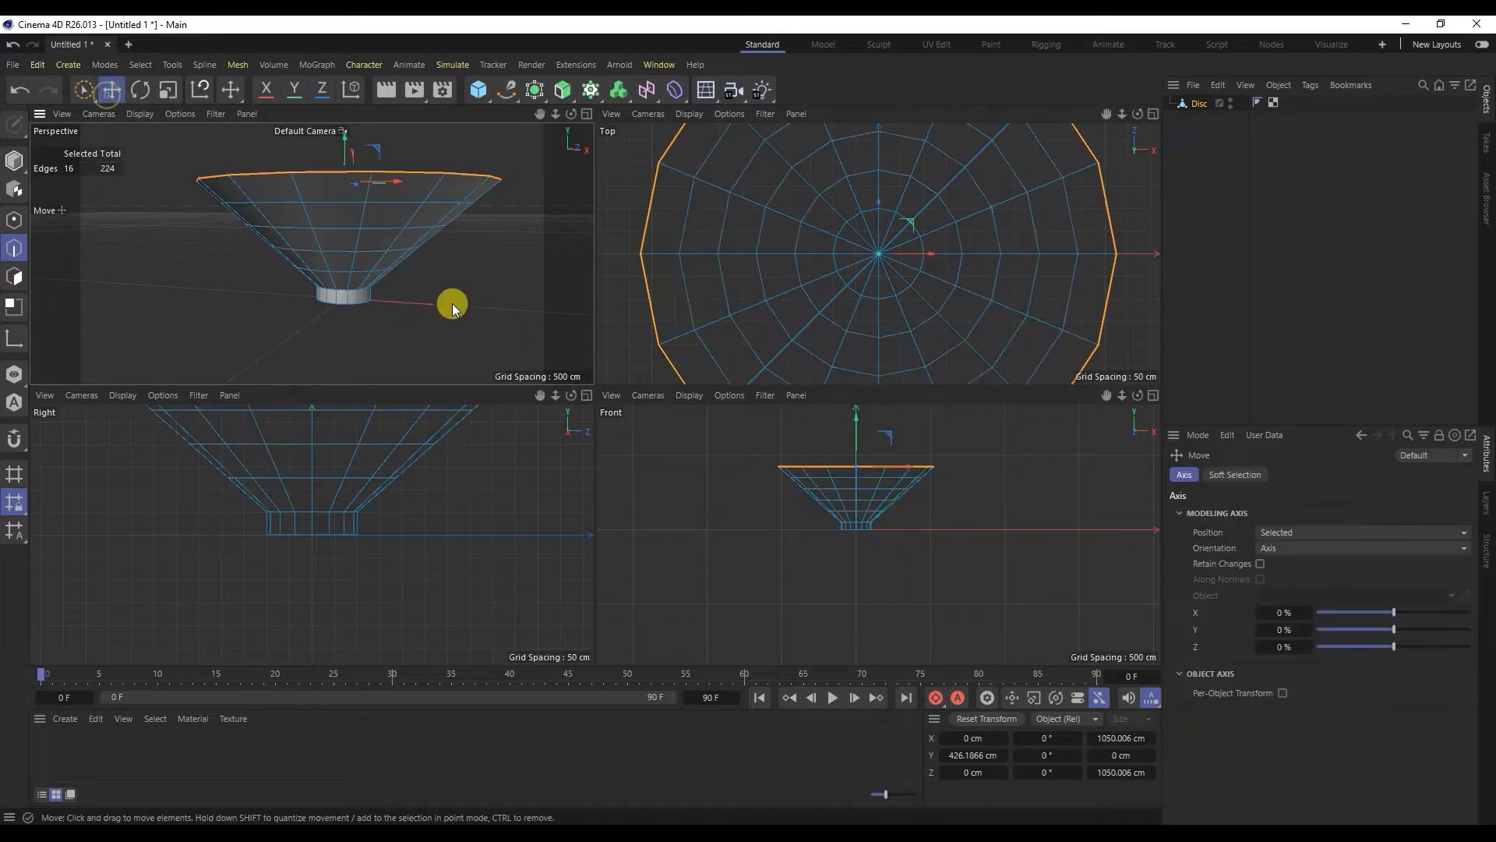
double_click(362, 269)
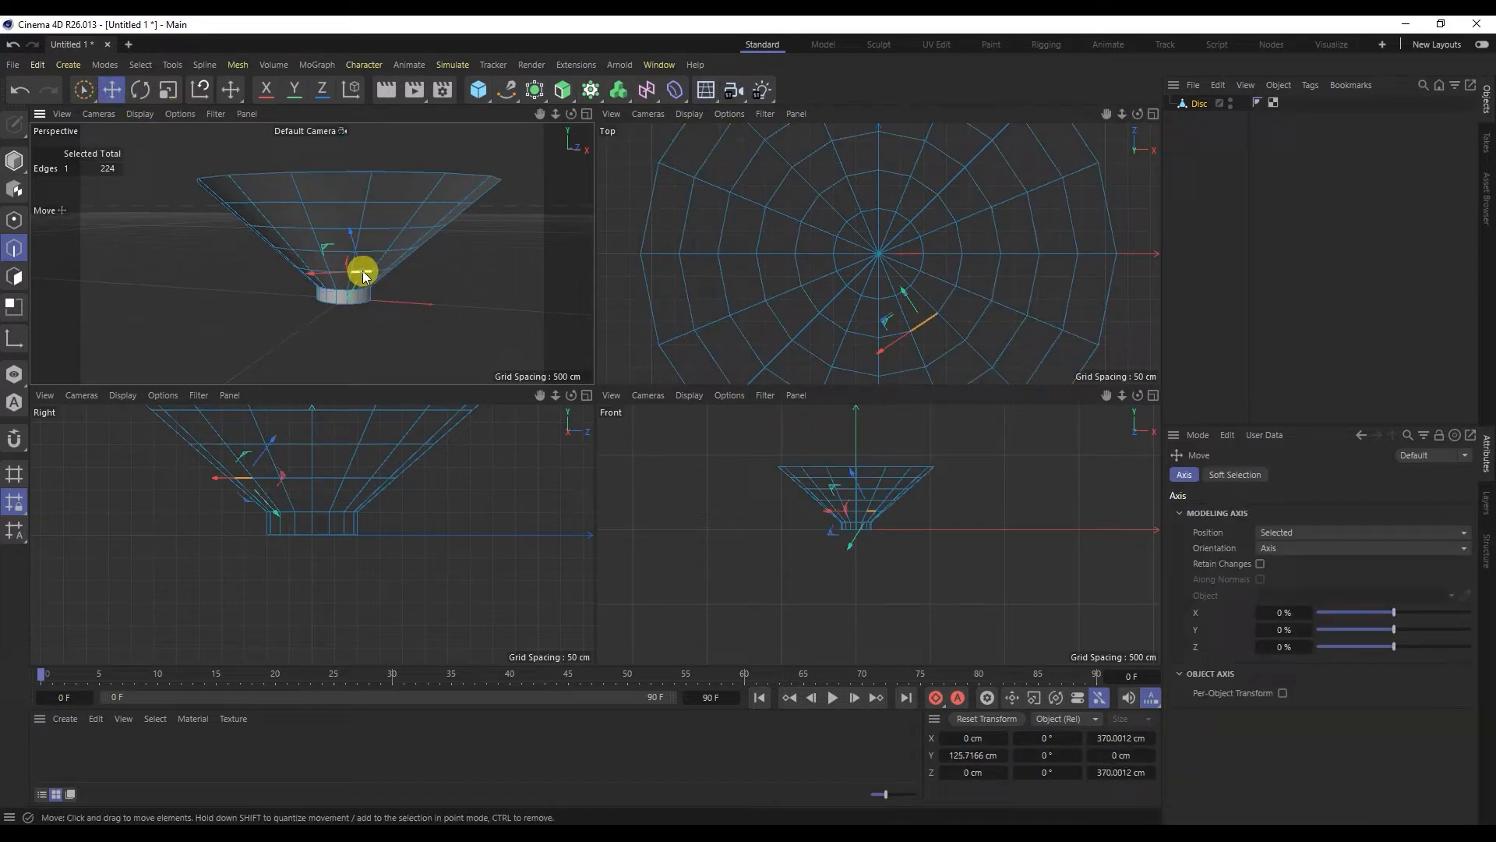
click(168, 90)
alt+drag(395, 268, 539, 250)
double_click(388, 240)
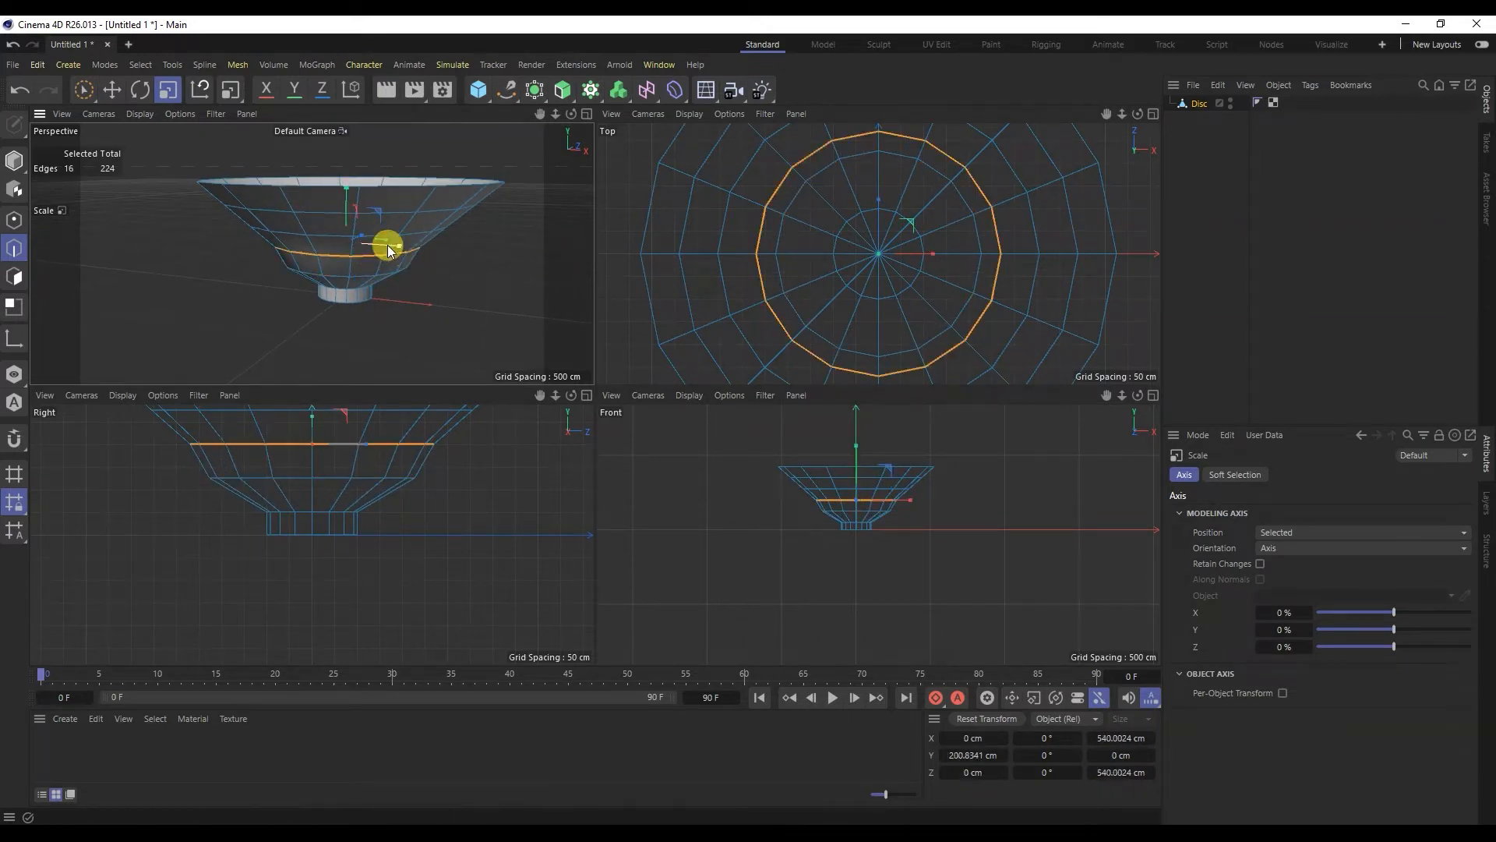
drag(387, 236, 535, 193)
Scale the upper and middle edge loops outward to round the bowl's sides
double_click(426, 235)
double_click(463, 206)
double_click(397, 238)
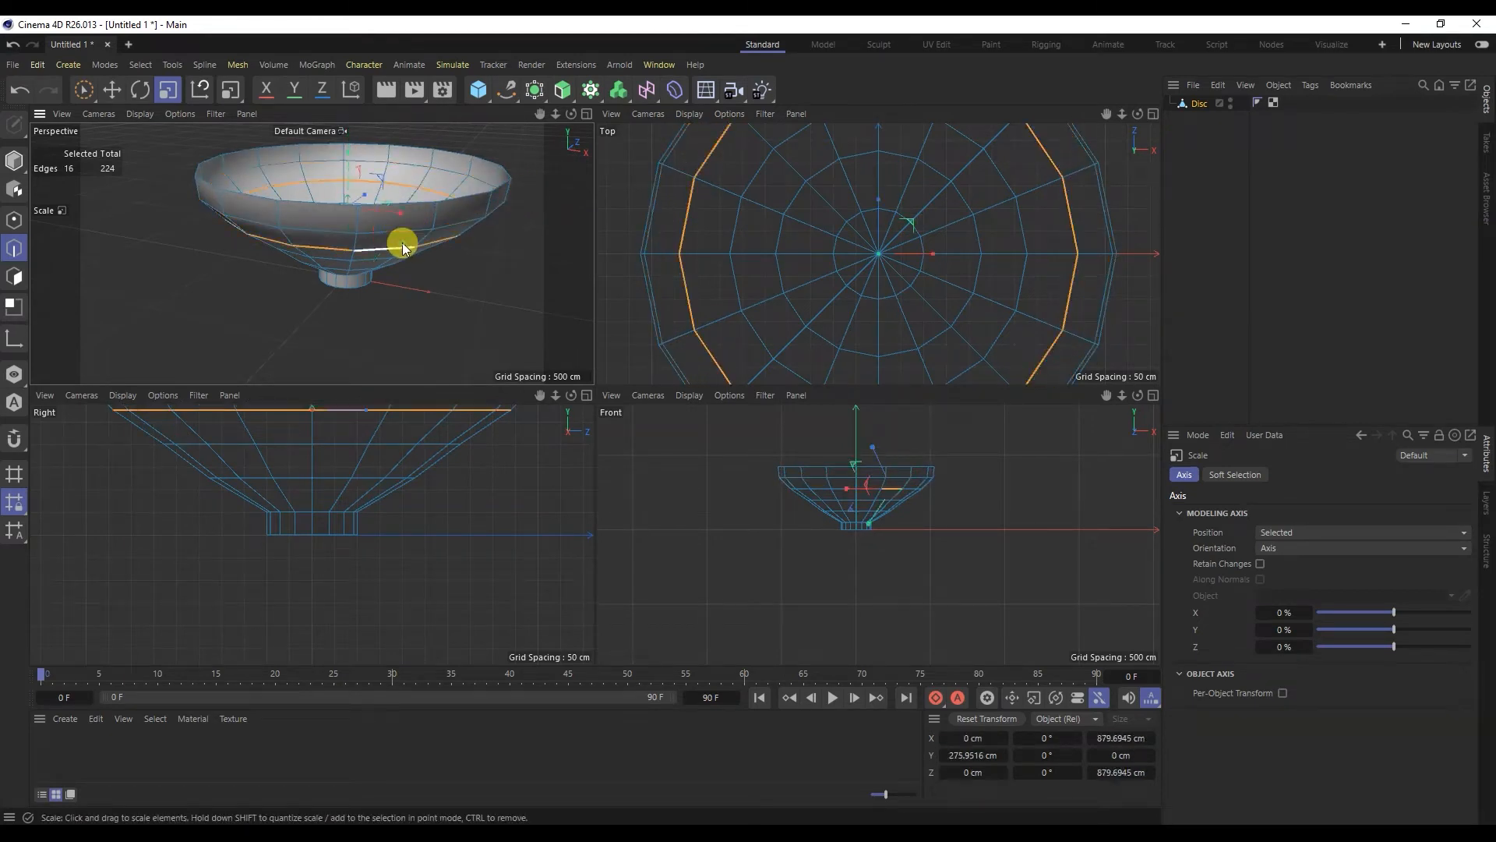
alt+drag(423, 223, 560, 220)
double_click(382, 250)
alt+drag(343, 275, 563, 238)
Select the edge loop just above the foot and move it down
double_click(391, 266)
click(447, 291)
alt+drag(374, 307, 375, 358)
double_click(338, 354)
double_click(361, 325)
scroll(378, 296, up, 2)
alt+drag(377, 294, 335, 287)
click(112, 90)
drag(343, 233, 287, 282)
Select the second edge loop above the foot and lower it to flatten the bowl
double_click(332, 282)
click(168, 89)
click(114, 92)
alt+drag(426, 276, 420, 268)
drag(353, 217, 402, 277)
Scale the third edge loop above the foot inward and lower it
double_click(390, 255)
click(168, 91)
drag(402, 209, 314, 235)
click(109, 93)
drag(360, 167, 344, 222)
Select the edge loop just below the rim and scale it inward
double_click(335, 232)
click(170, 93)
drag(404, 180, 351, 173)
Lower the bowl's rim loop to about 314 cm in Y and scale it inward to about 974 cm, then clear the selection
click(111, 89)
double_click(329, 199)
alt+drag(348, 233, 374, 171)
drag(357, 167, 335, 253)
click(168, 90)
alt+drag(310, 181, 305, 230)
drag(404, 181, 371, 187)
click(357, 334)
Examine the bowl's profile and the edge loop joining it to the foot in an enlarged perspective view
scroll(359, 335, down, 2)
middle_click(358, 334)
alt+drag(601, 484, 665, 465)
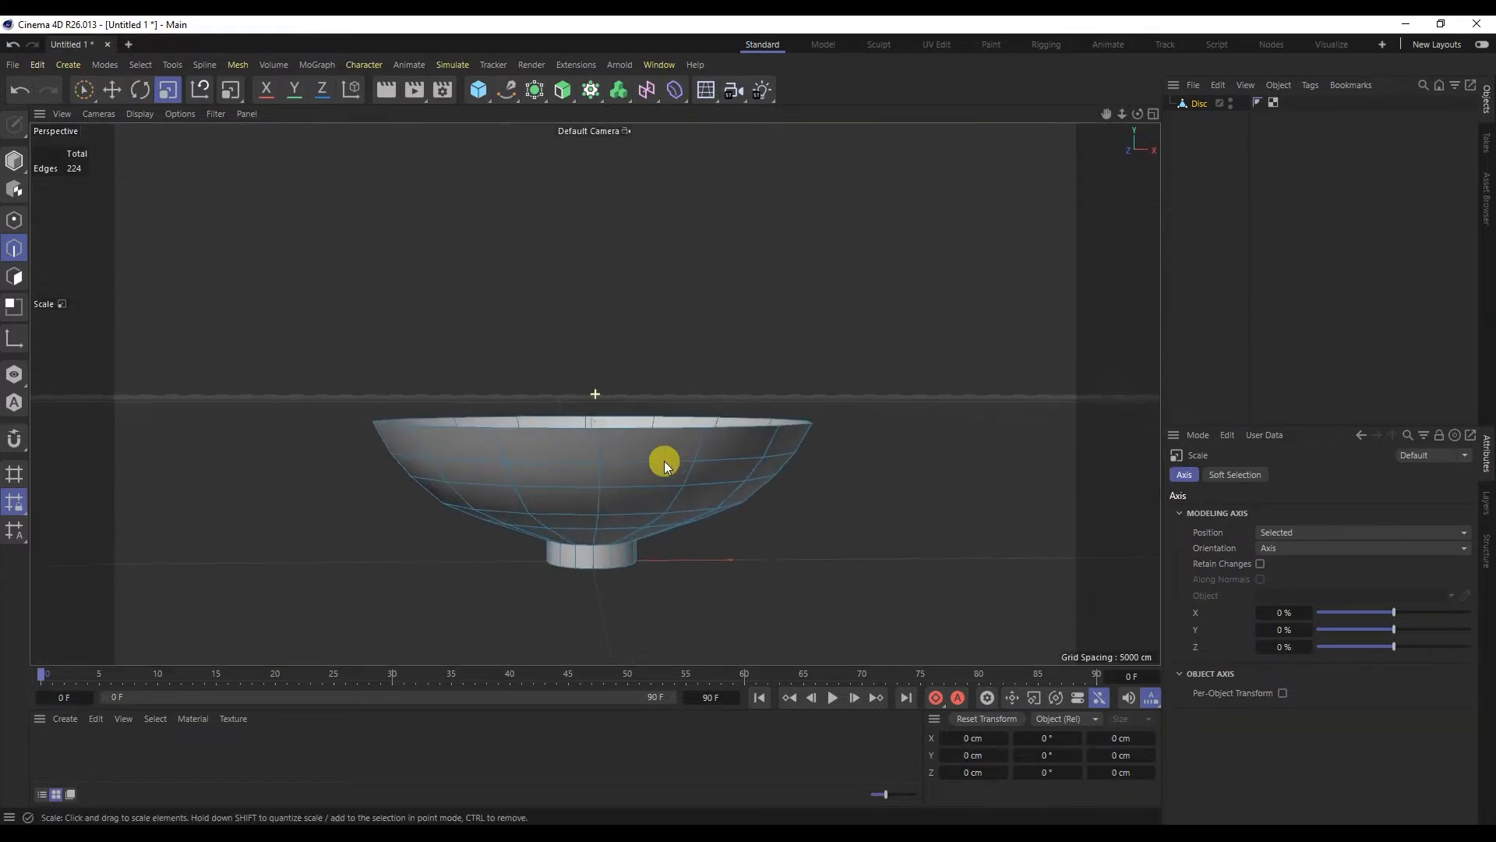
alt+middle_drag(665, 465, 631, 418)
alt+right_drag(632, 418, 597, 484)
mouse_move(597, 486)
alt+mouse_down()
mouse_move(859, 425)
mouse_move(628, 448)
mouse_move(594, 495)
alt+mouse_up()
alt+right_drag(592, 475, 613, 404)
double_click(590, 475)
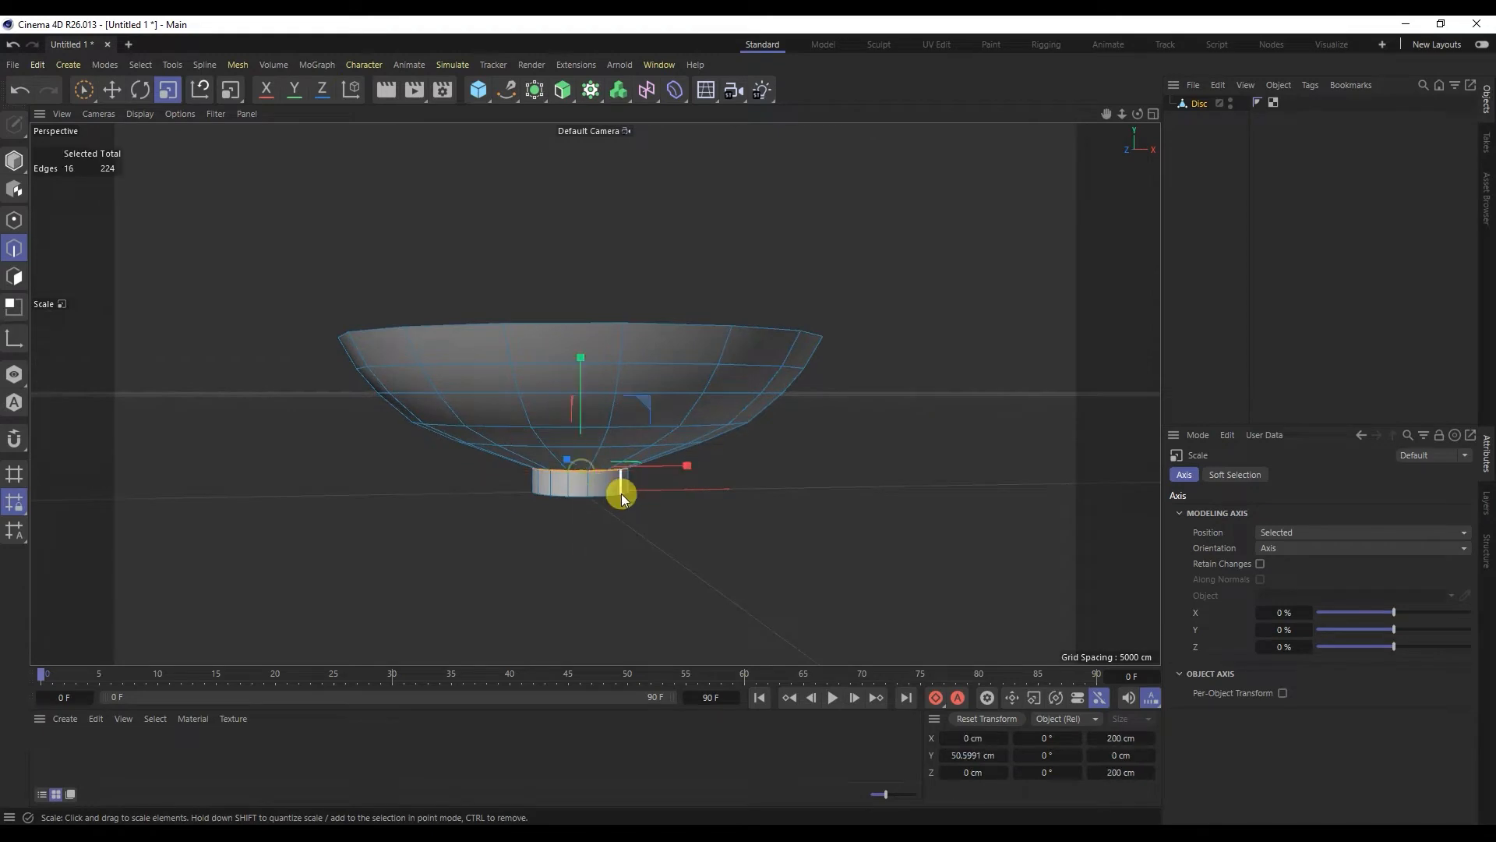
alt+drag(621, 494, 663, 457)
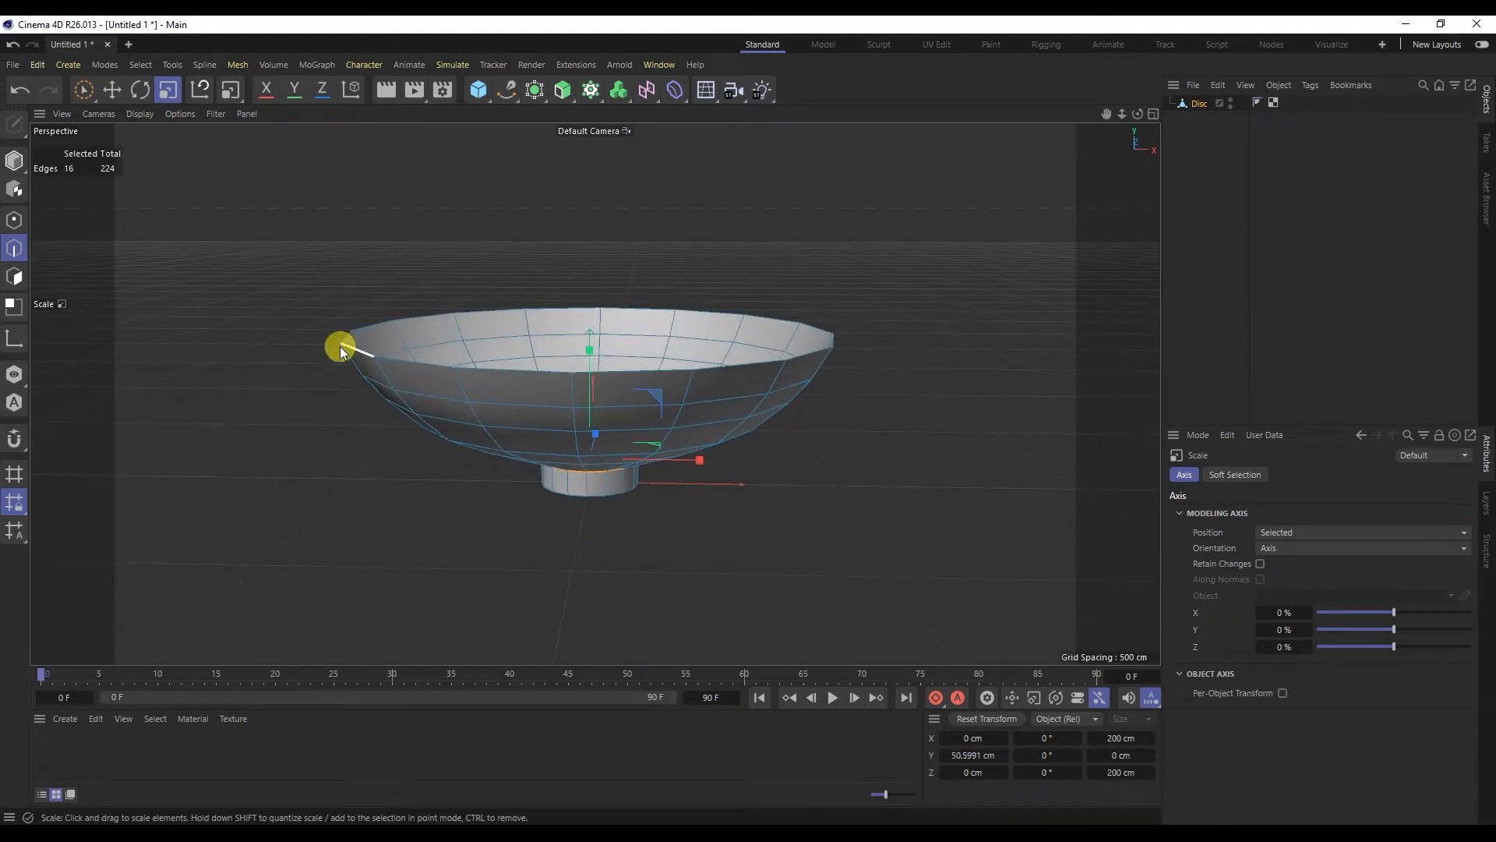
Select all polygons of the bowl, reverse their normals and clear the selection
click(14, 276)
key(ctrl+a)
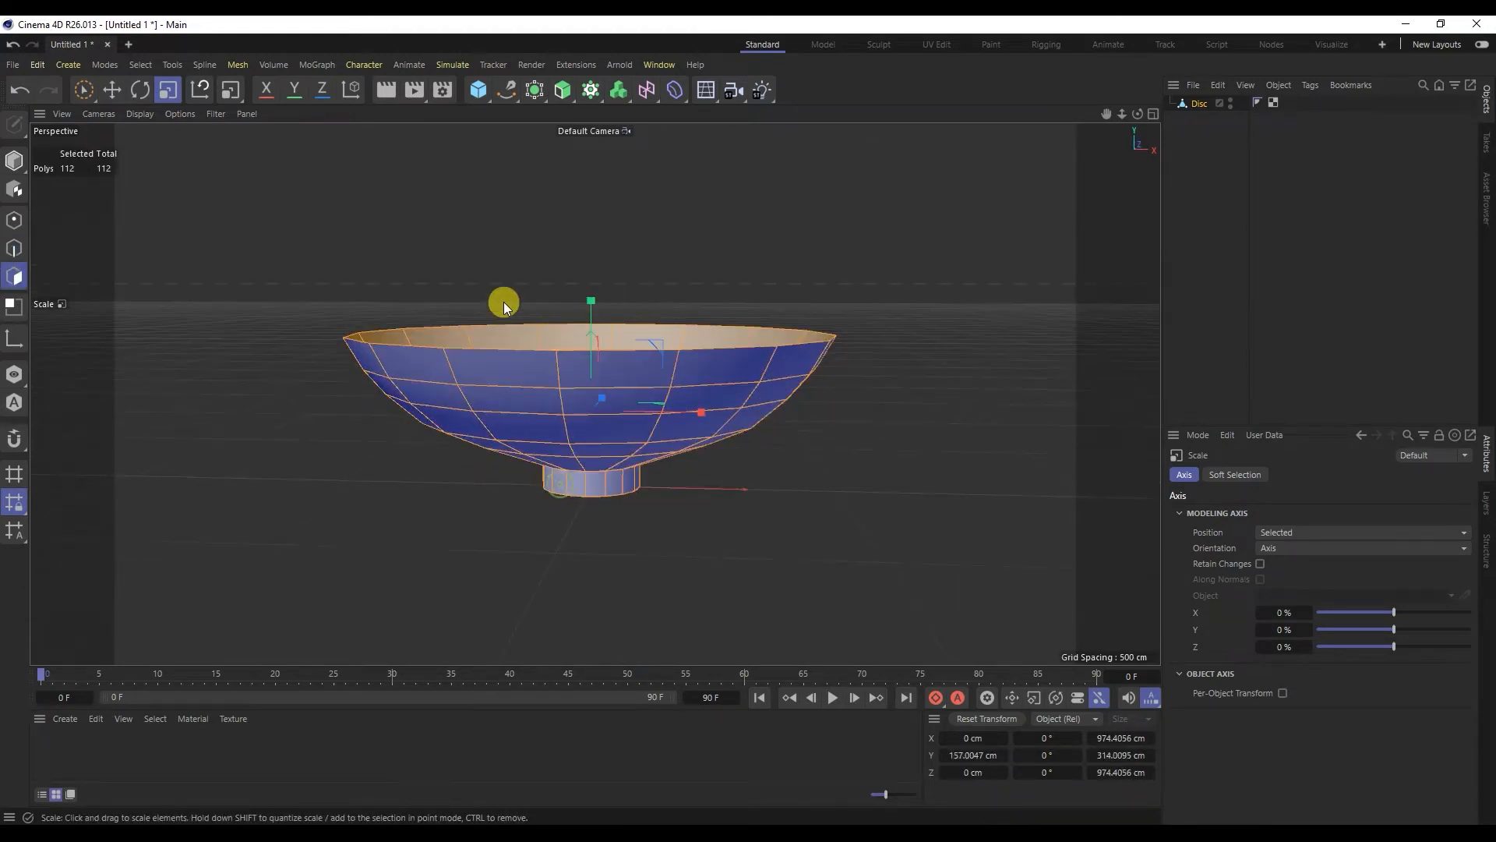
alt+drag(519, 322, 408, 467)
alt+drag(465, 510, 507, 364)
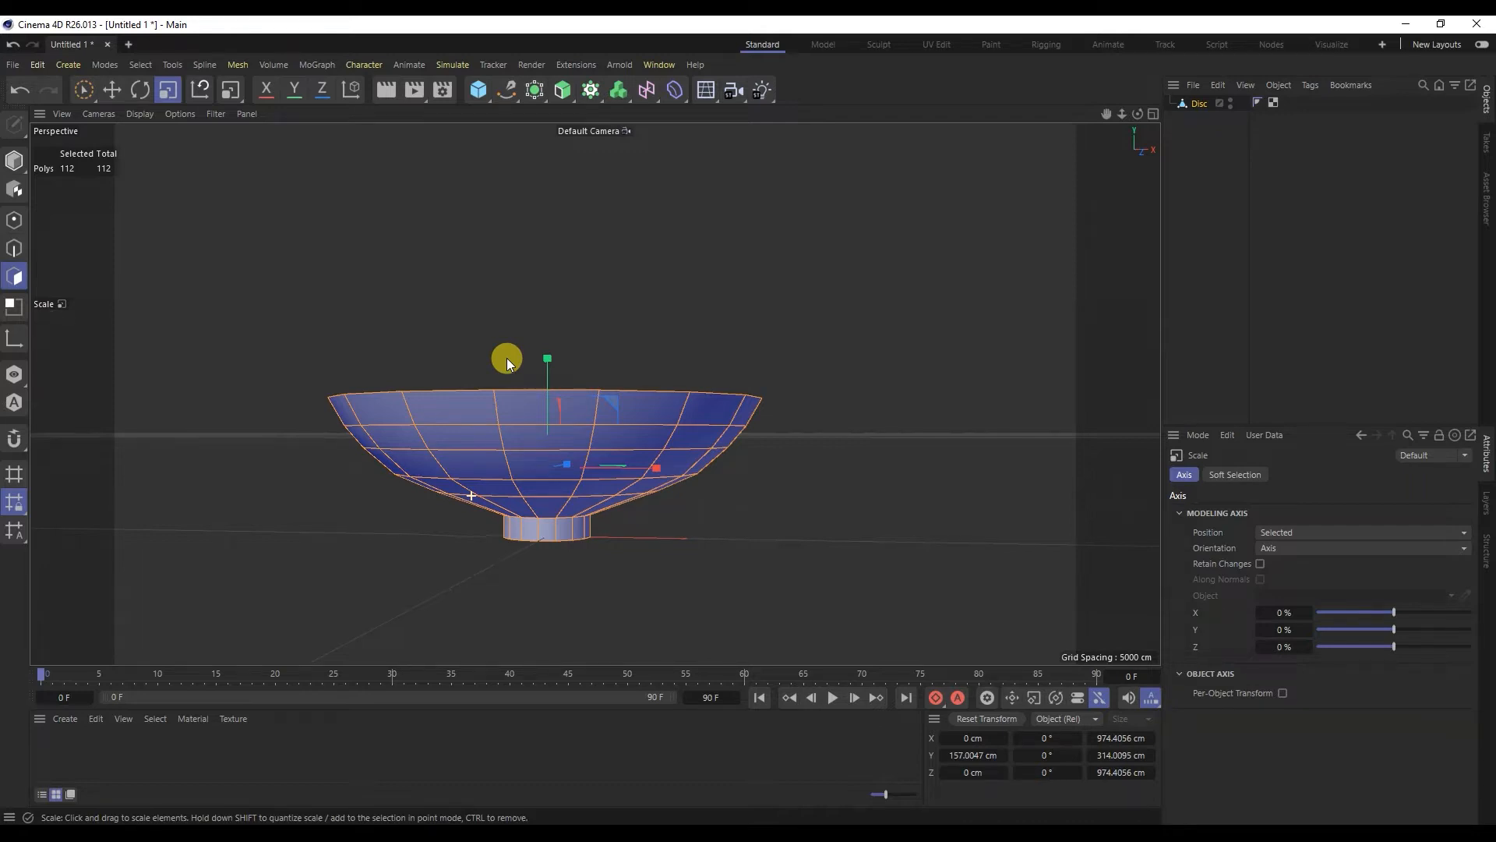
right_click(296, 392)
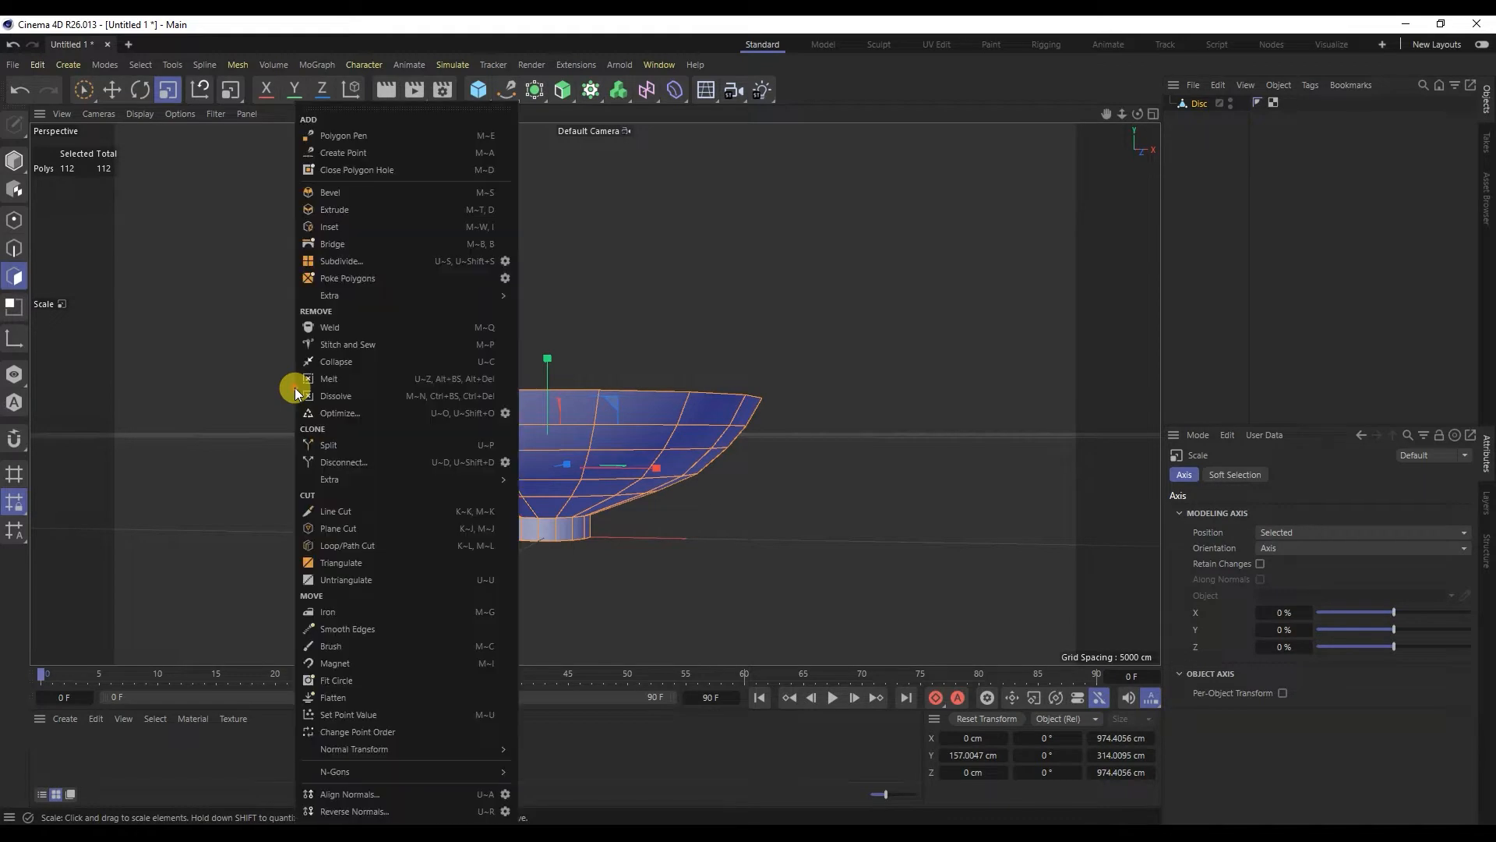
click(417, 812)
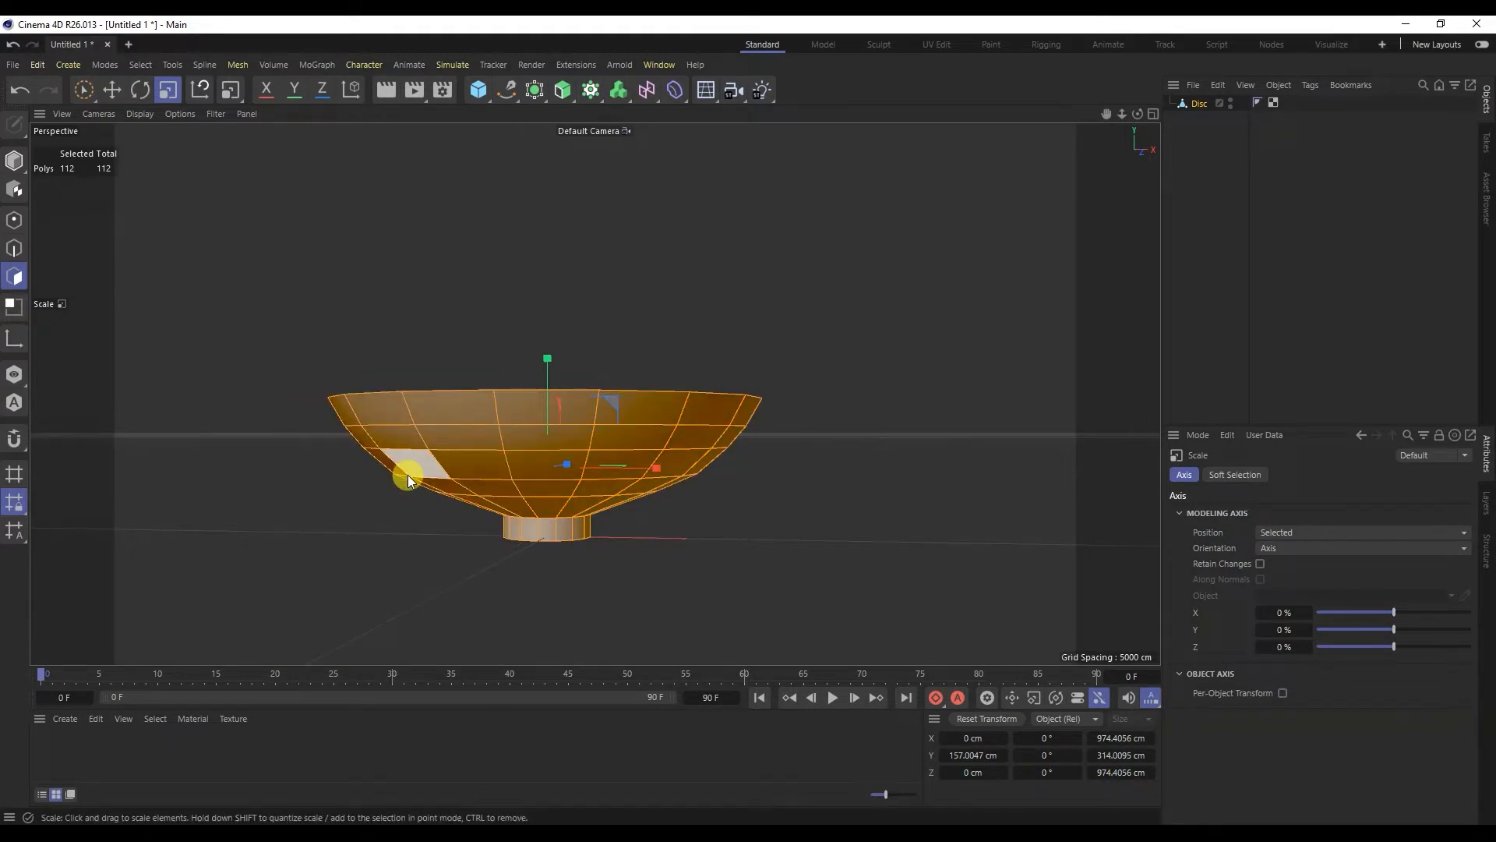
click(513, 461)
alt+drag(514, 457, 535, 414)
click(512, 335)
Select the edge loops at the top and bottom of the foot, widen them together and clear the selection
click(14, 248)
alt+drag(469, 524, 588, 517)
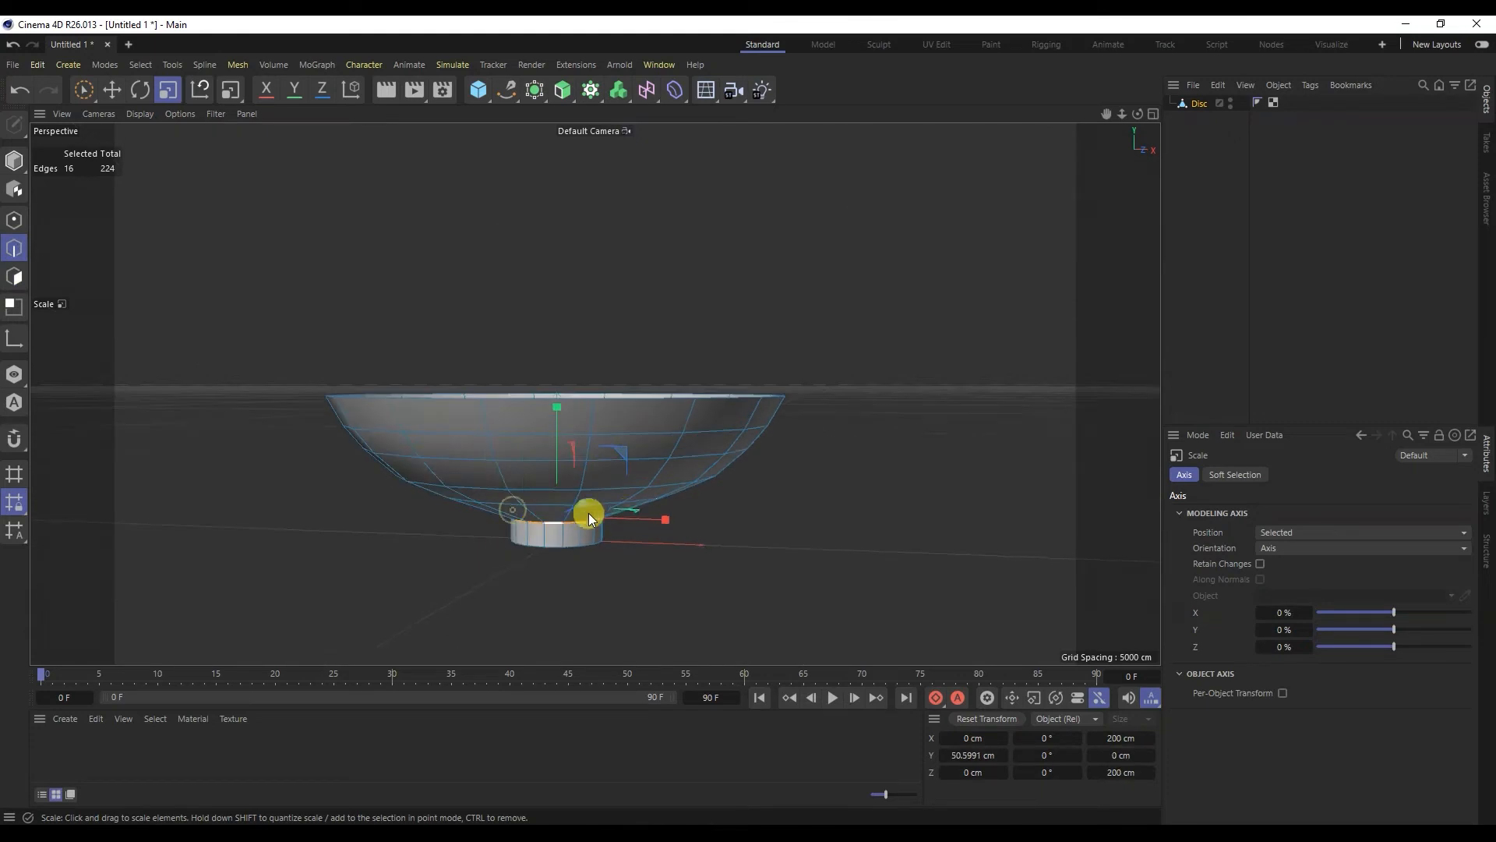
shift+double_click(572, 550)
alt+drag(572, 550, 581, 557)
drag(641, 514, 618, 538)
click(728, 488)
alt+drag(728, 488, 631, 584)
Select the bowl's rim loop and extrude it inward by scaling to about 889 cm to form a flat lip
middle_click(541, 517)
middle_click(698, 415)
scroll(461, 282, up, 5)
double_click(499, 293)
middle_click(636, 384)
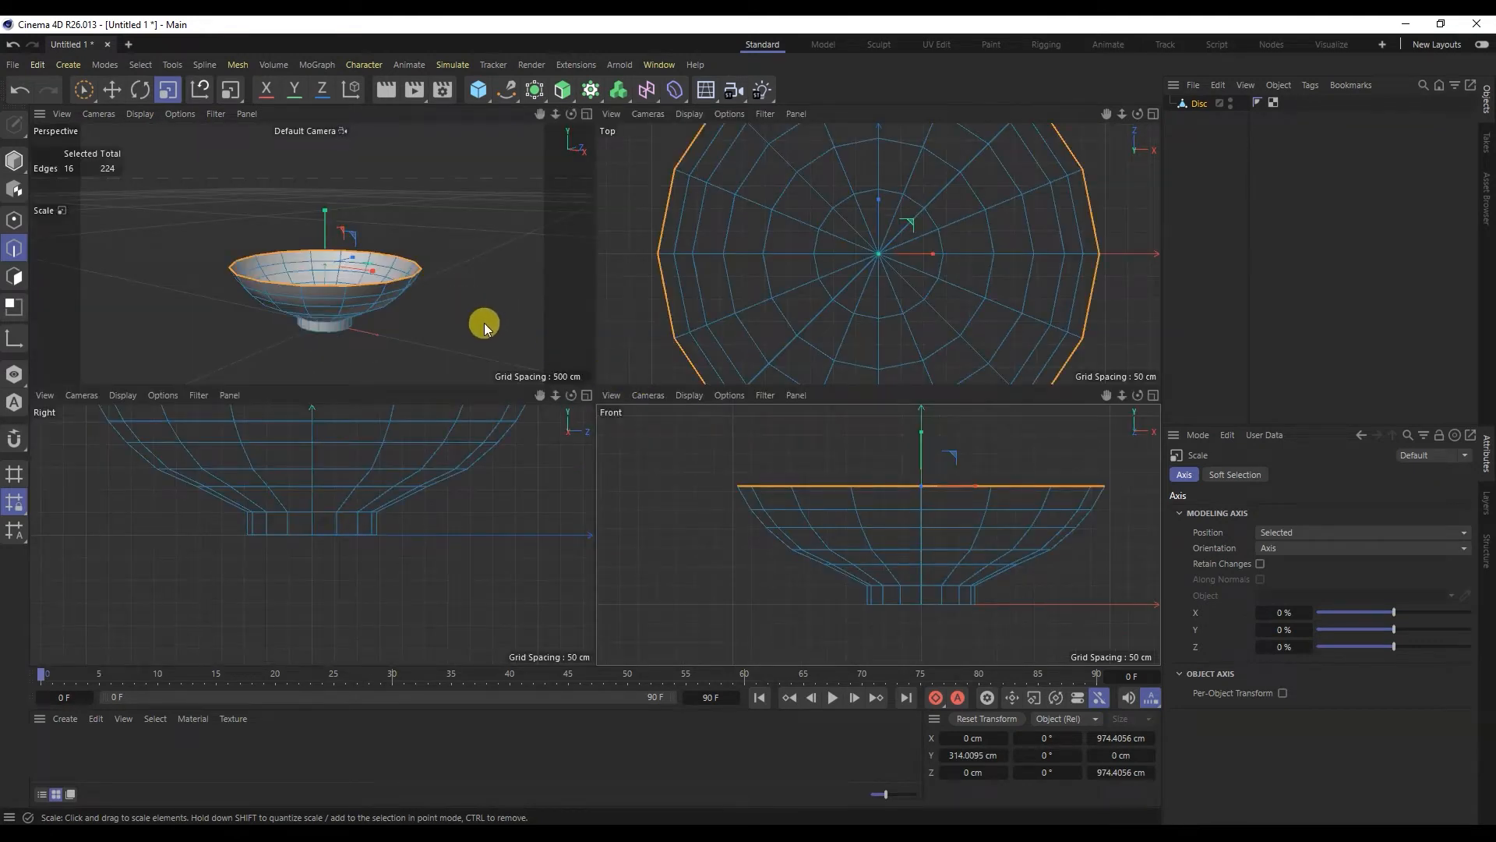
scroll(363, 249, up, 3)
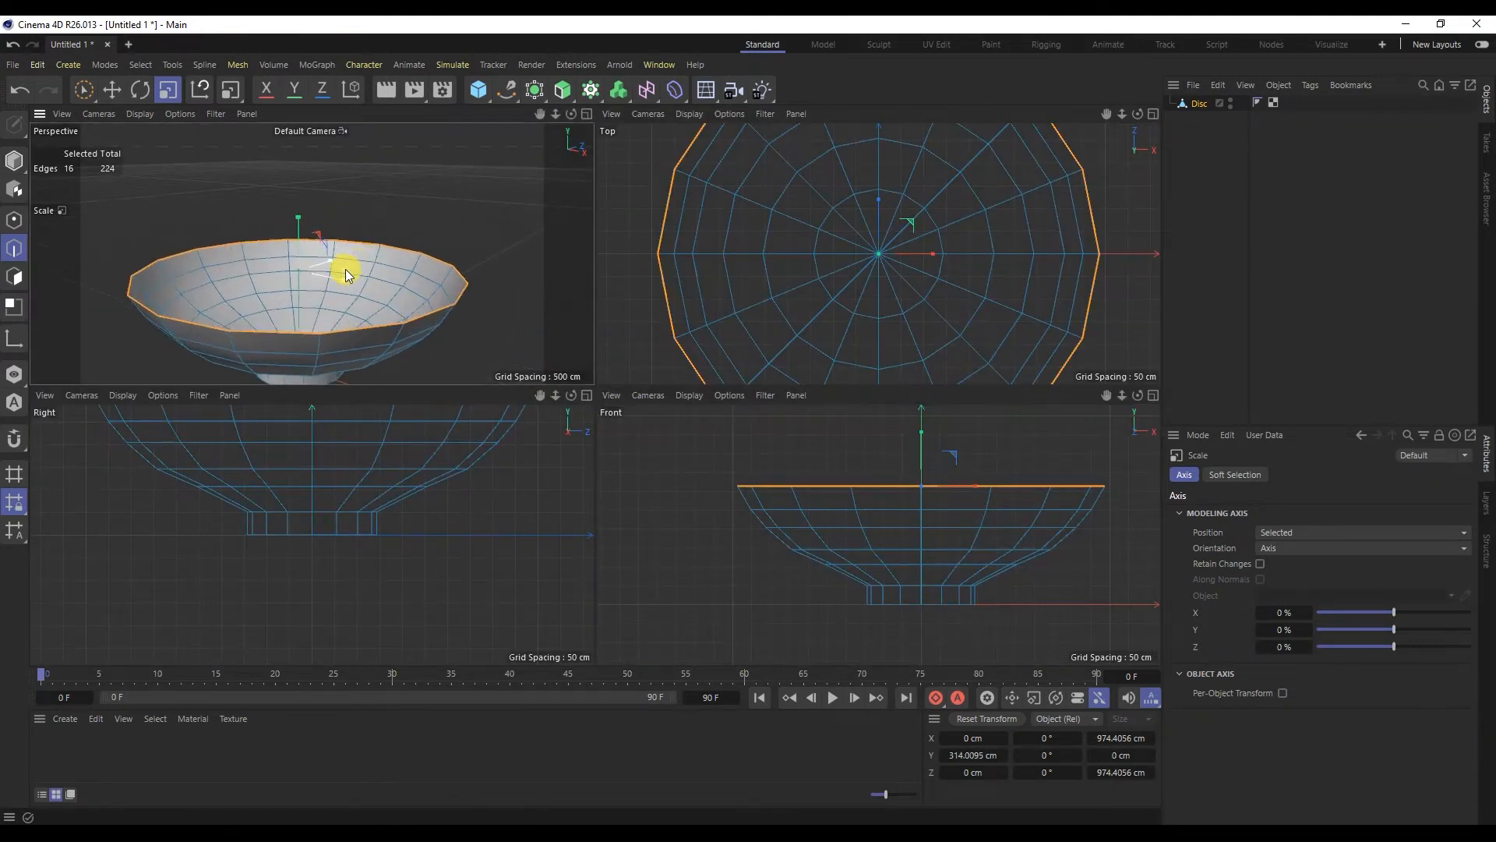
ctrl+drag(345, 268, 292, 283)
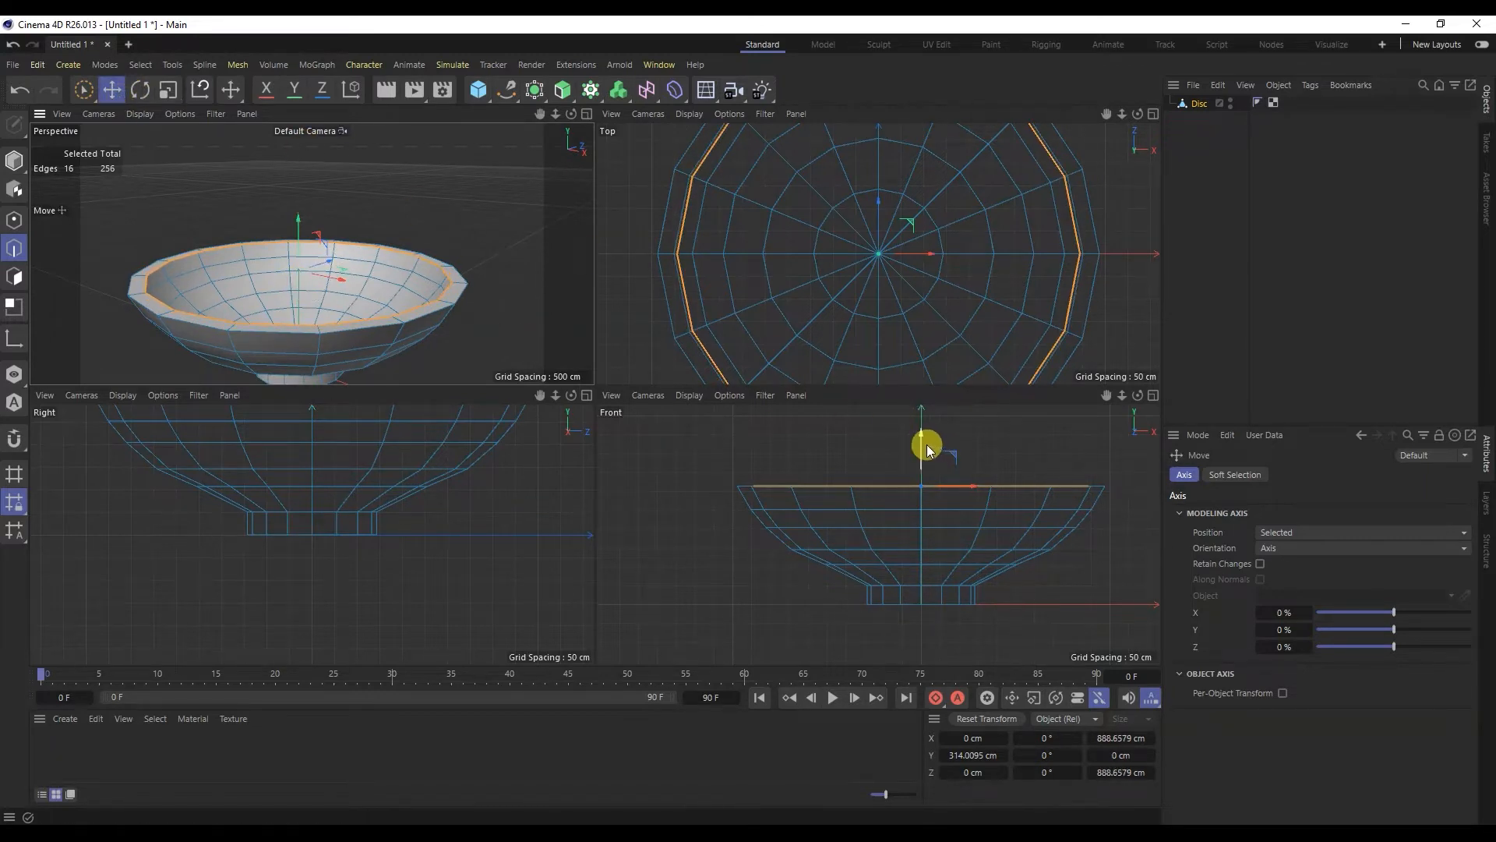
Extrude the inner lip loop down to about 256 cm in Y and scale it inward to about 829 cm
ctrl+drag(926, 464, 922, 468)
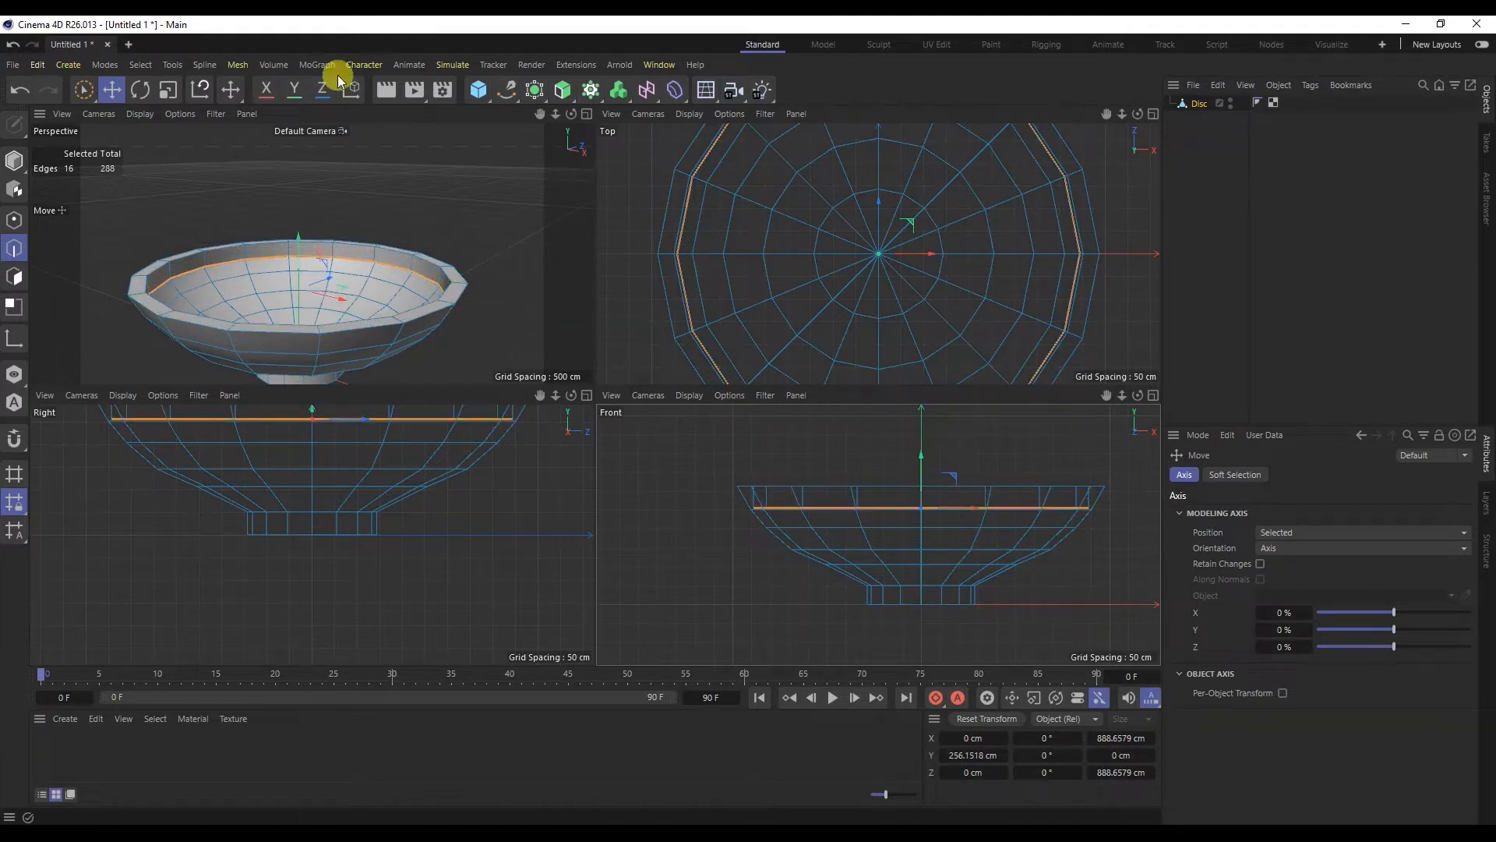
click(168, 90)
drag(348, 293, 304, 302)
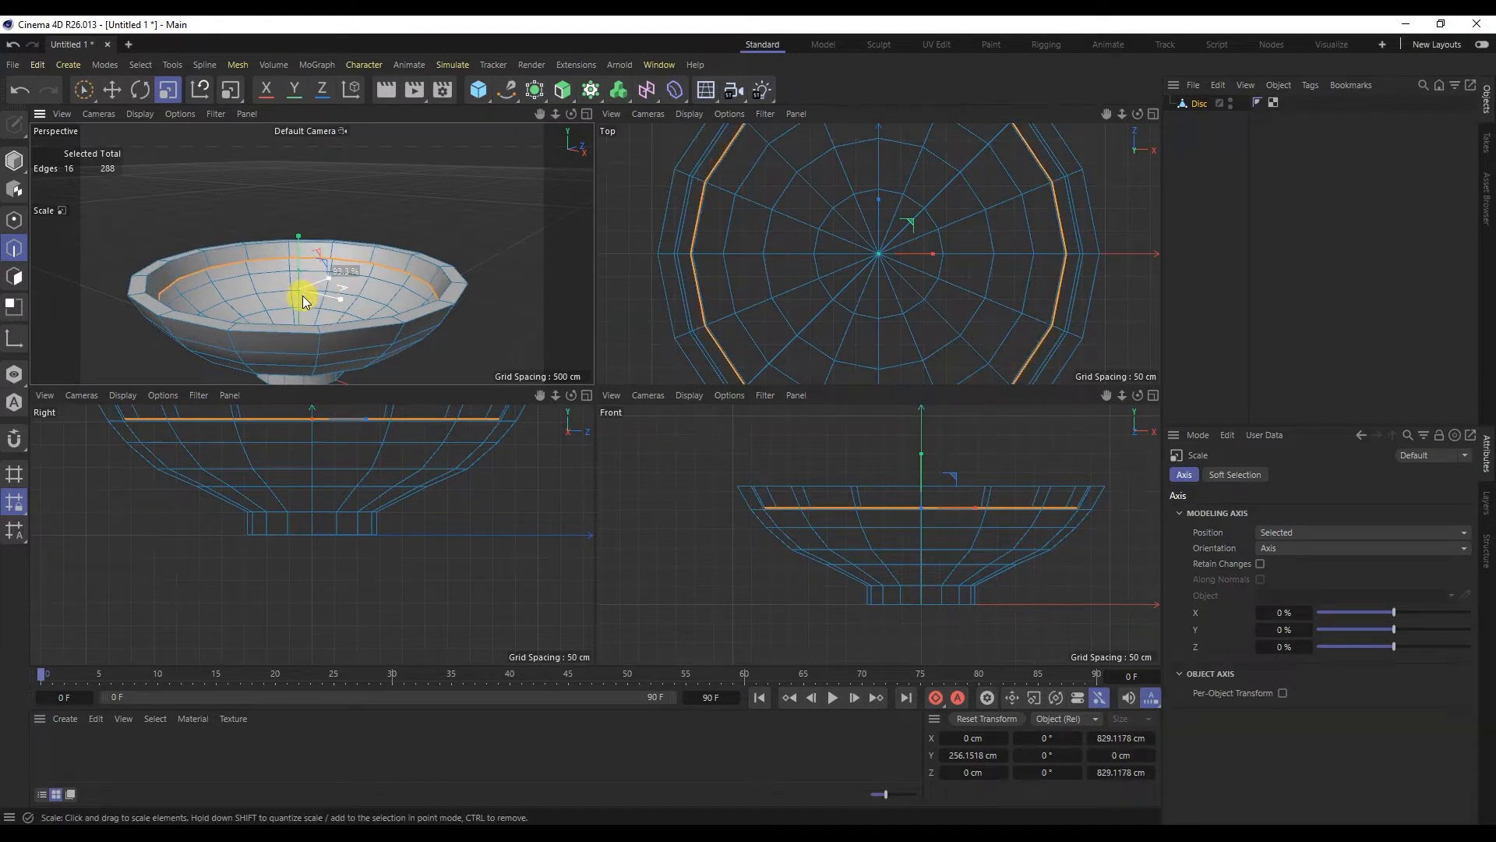
Extrude the inner wall loop down to about 207 cm in Y and scale it inward to follow the outer profile
click(112, 90)
ctrl+drag(919, 474, 918, 492)
click(167, 90)
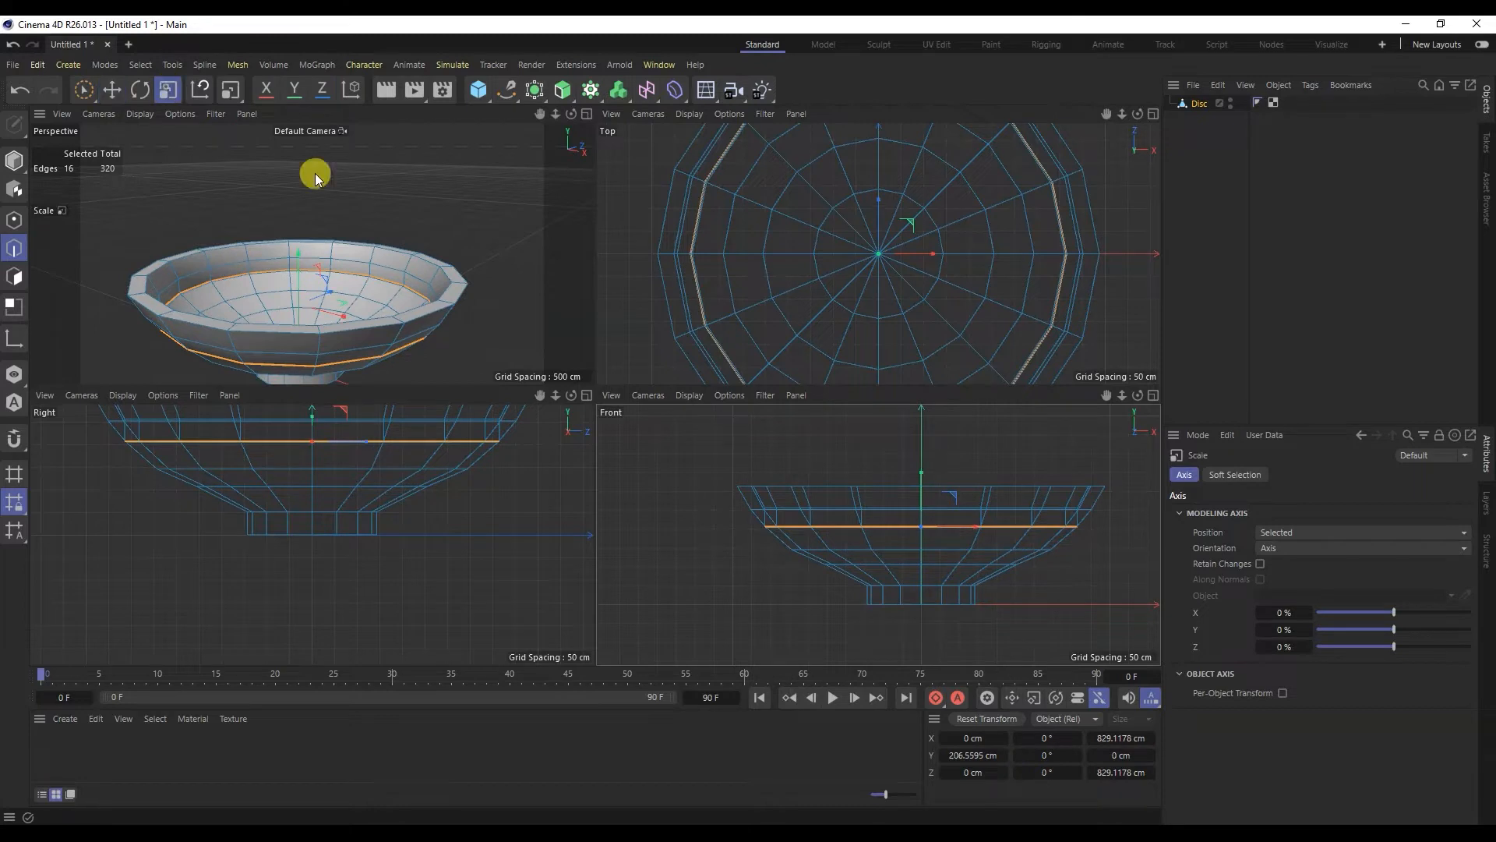
drag(346, 308, 287, 320)
Extrude the inner wall loop down to about 149 cm in Y and scale it inward to about 632 cm
click(112, 90)
ctrl+drag(921, 481, 920, 508)
click(166, 90)
alt+drag(384, 361, 222, 321)
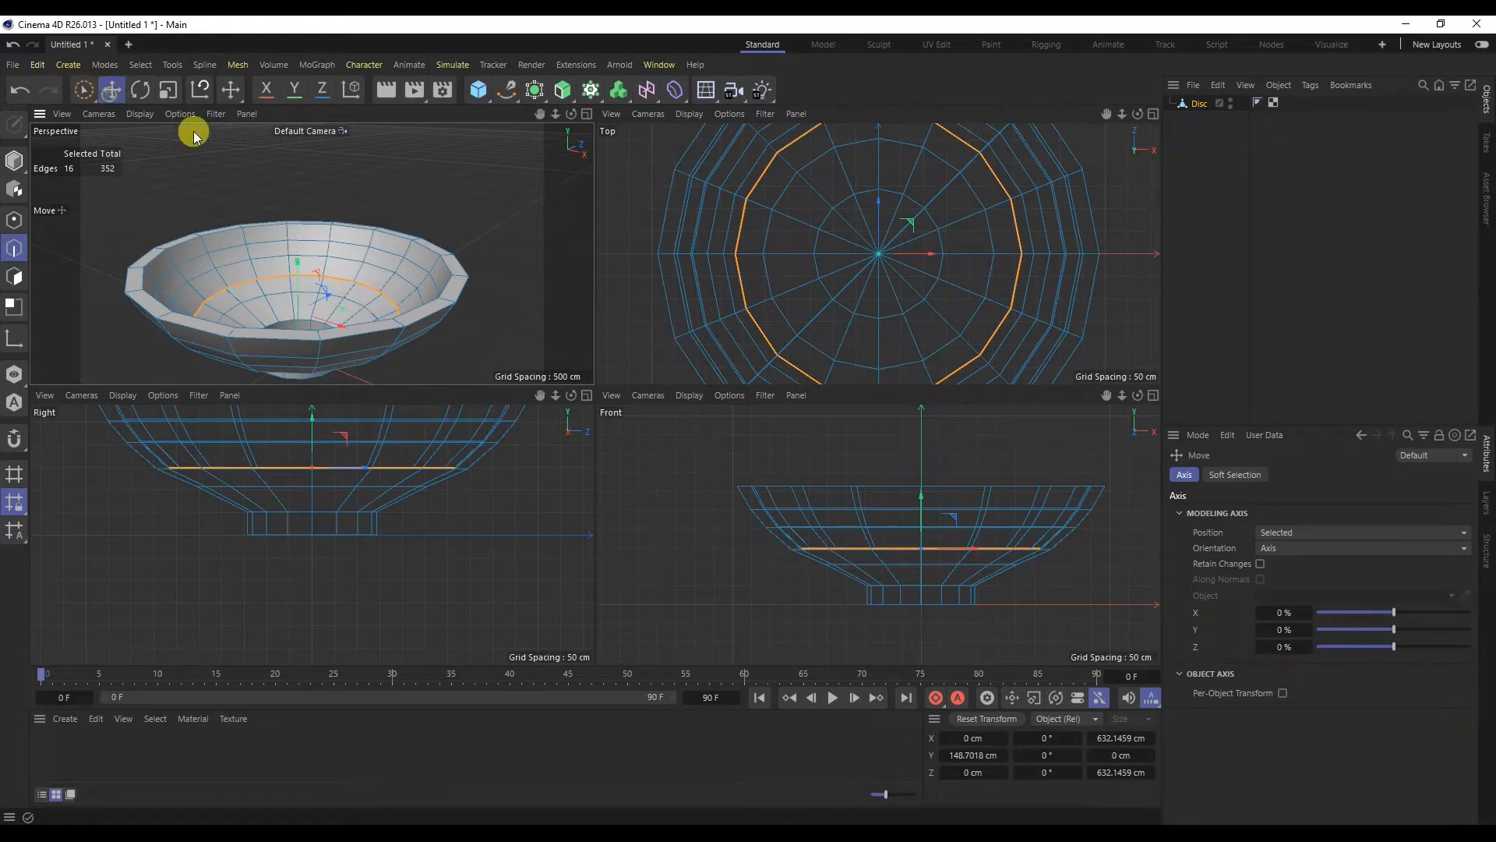
Extrude the inner wall loop down to about 103 cm in Y and scale it inward to about 408 cm
ctrl+drag(915, 493, 920, 511)
click(168, 89)
drag(344, 321, 82, 334)
Extrude the lowest inner loop inward at the same height, scaling it to about 148 cm, to form the bowl's floor
scroll(251, 290, up, 10)
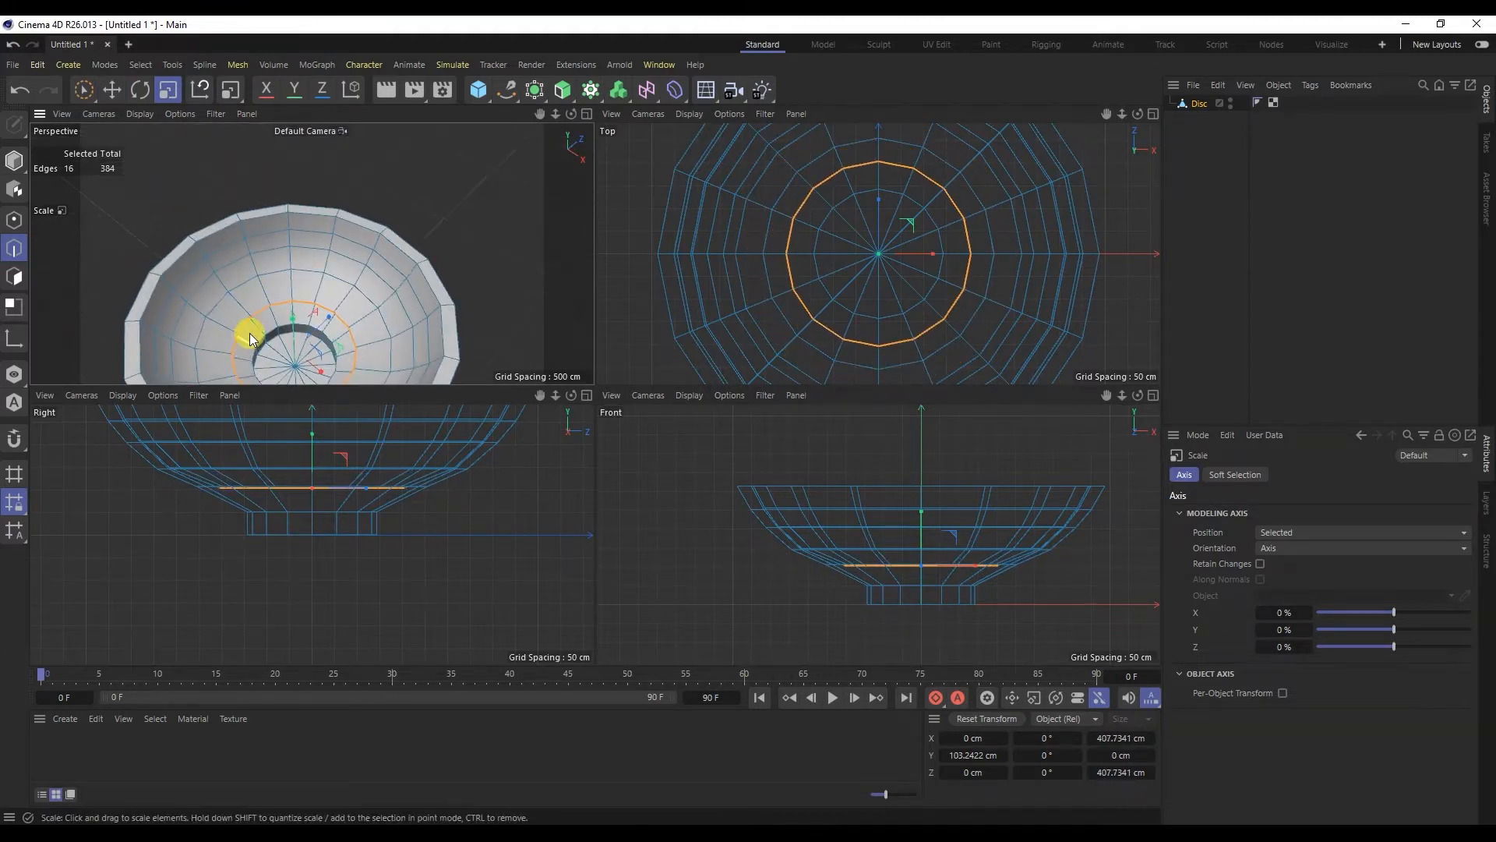
alt+drag(267, 182, 259, 236)
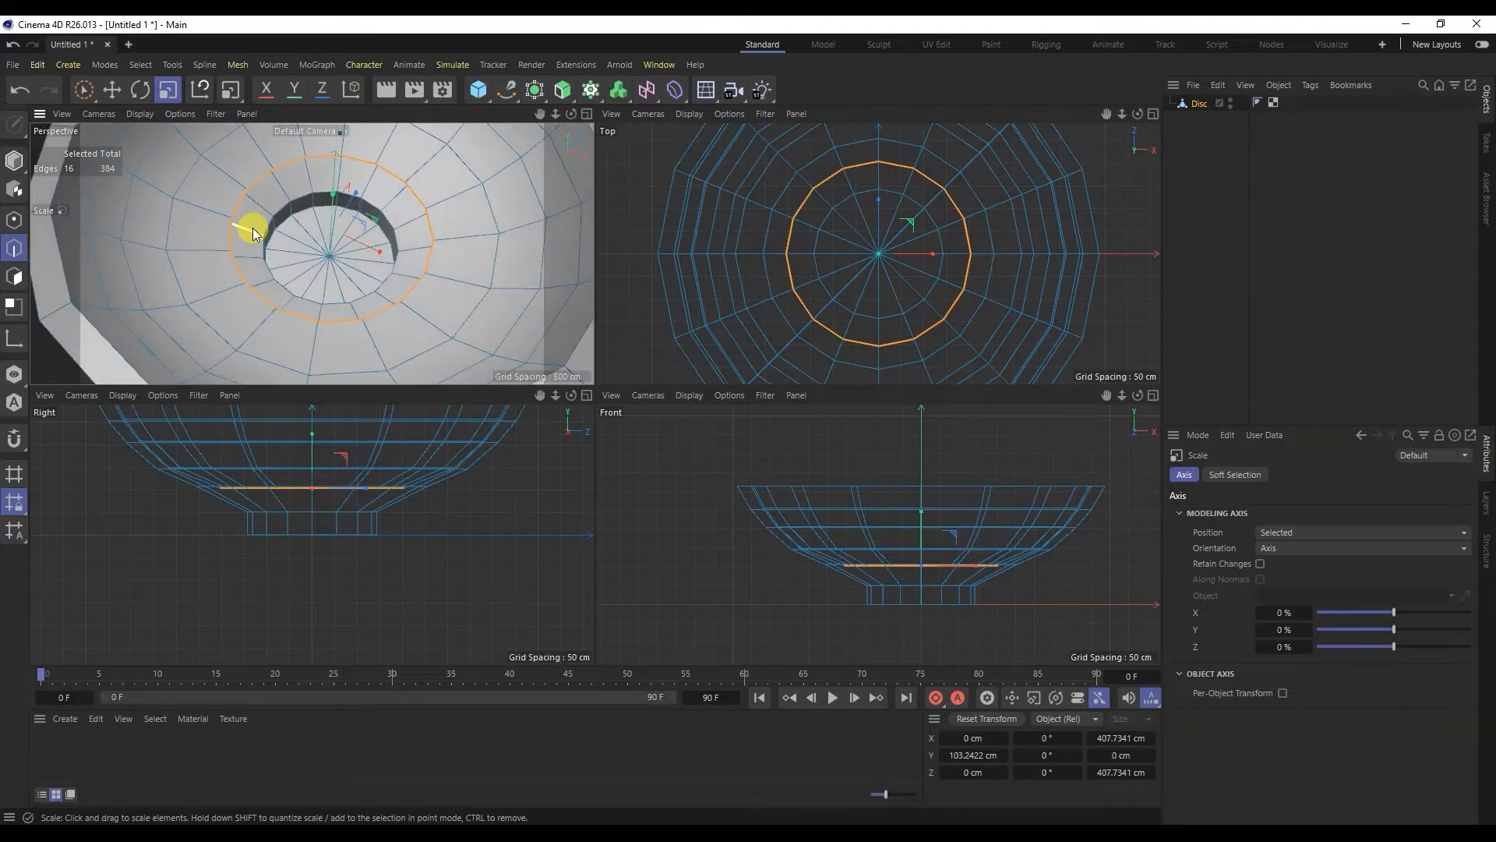
ctrl+drag(374, 227, 152, 270)
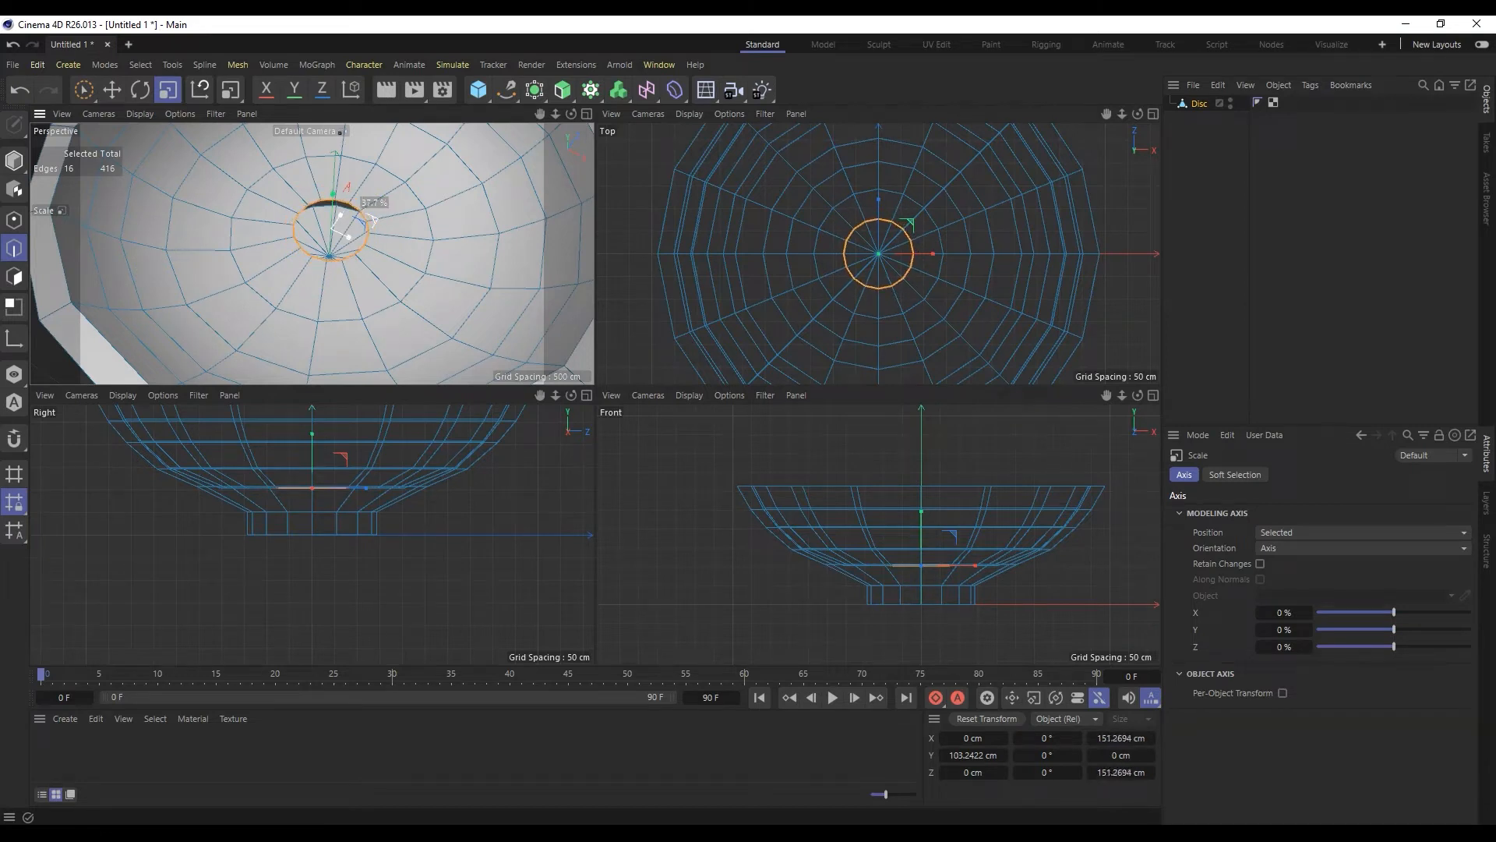
ctrl+drag(373, 221, 376, 221)
Fill the remaining hole in the bowl's inner floor with Close Polygon Hole and clear the selection
mouse_move(328, 214)
alt+right_down()
mouse_move(302, 241)
mouse_move(319, 212)
mouse_move(311, 224)
alt+right_up()
right_click(300, 232)
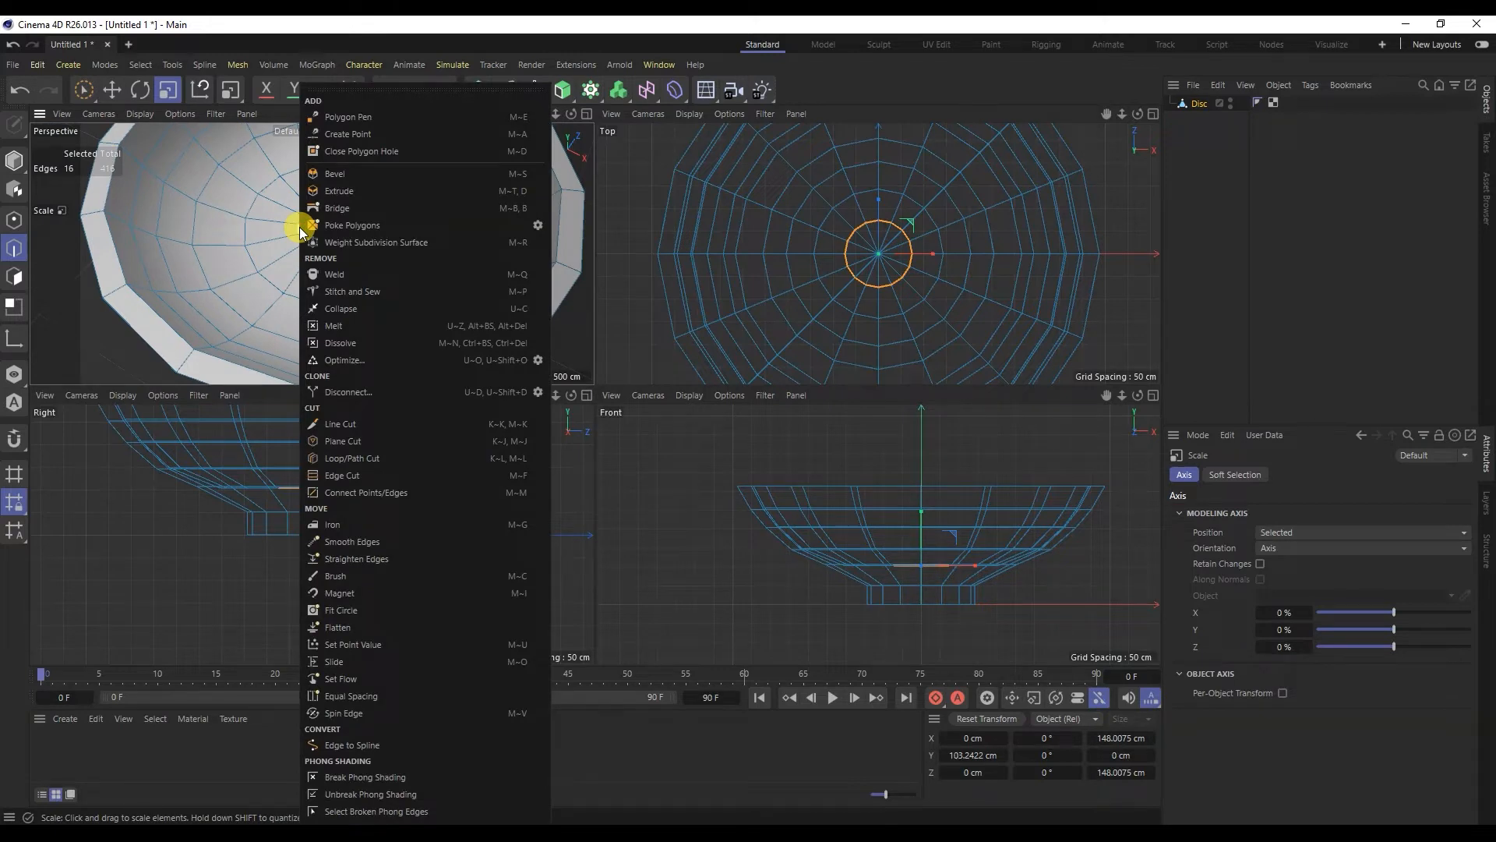
click(357, 150)
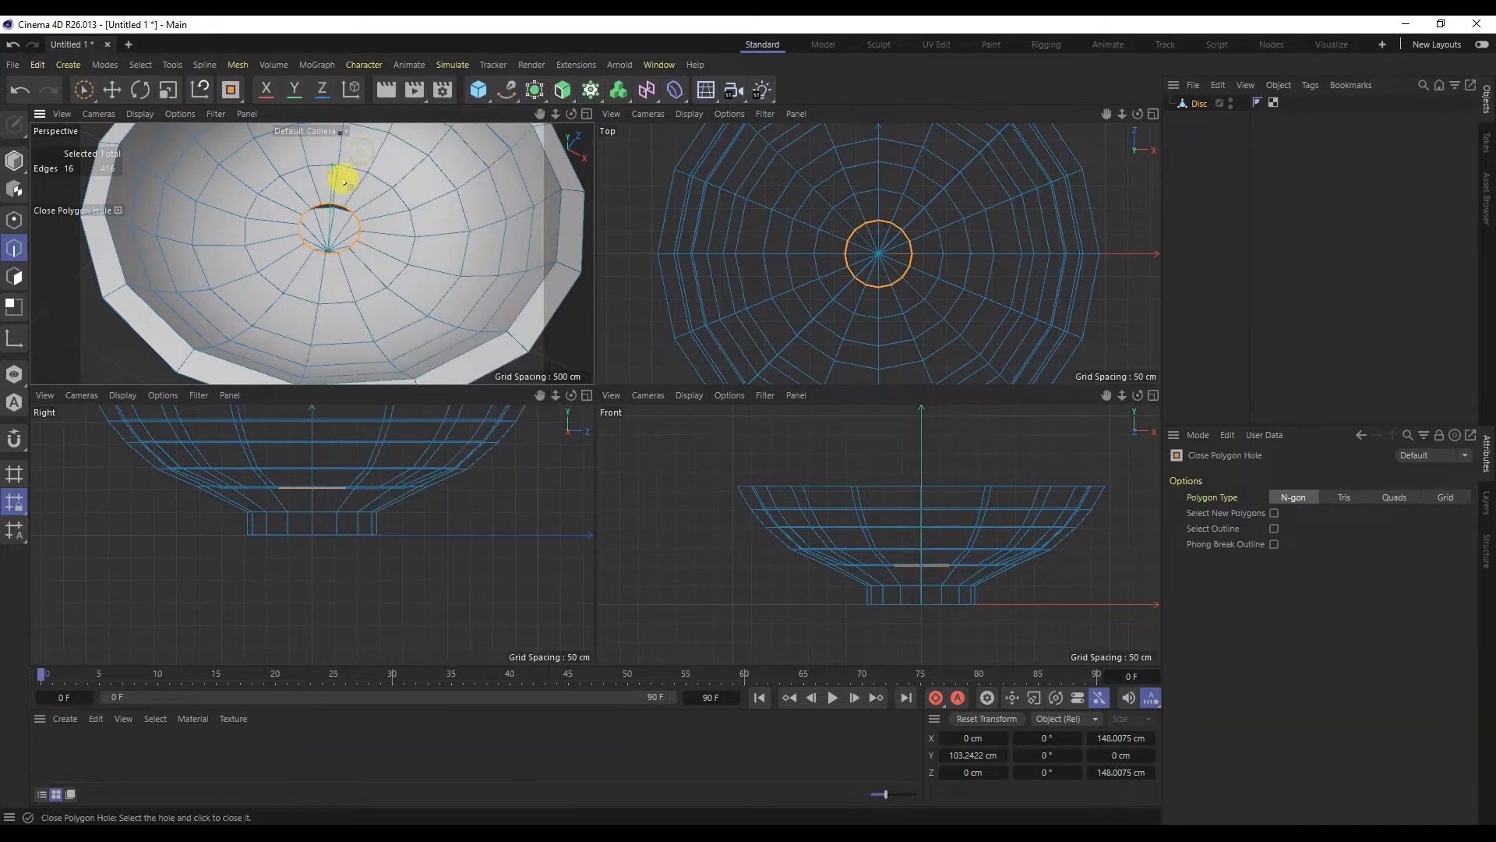
click(113, 90)
scroll(247, 177, down, 3)
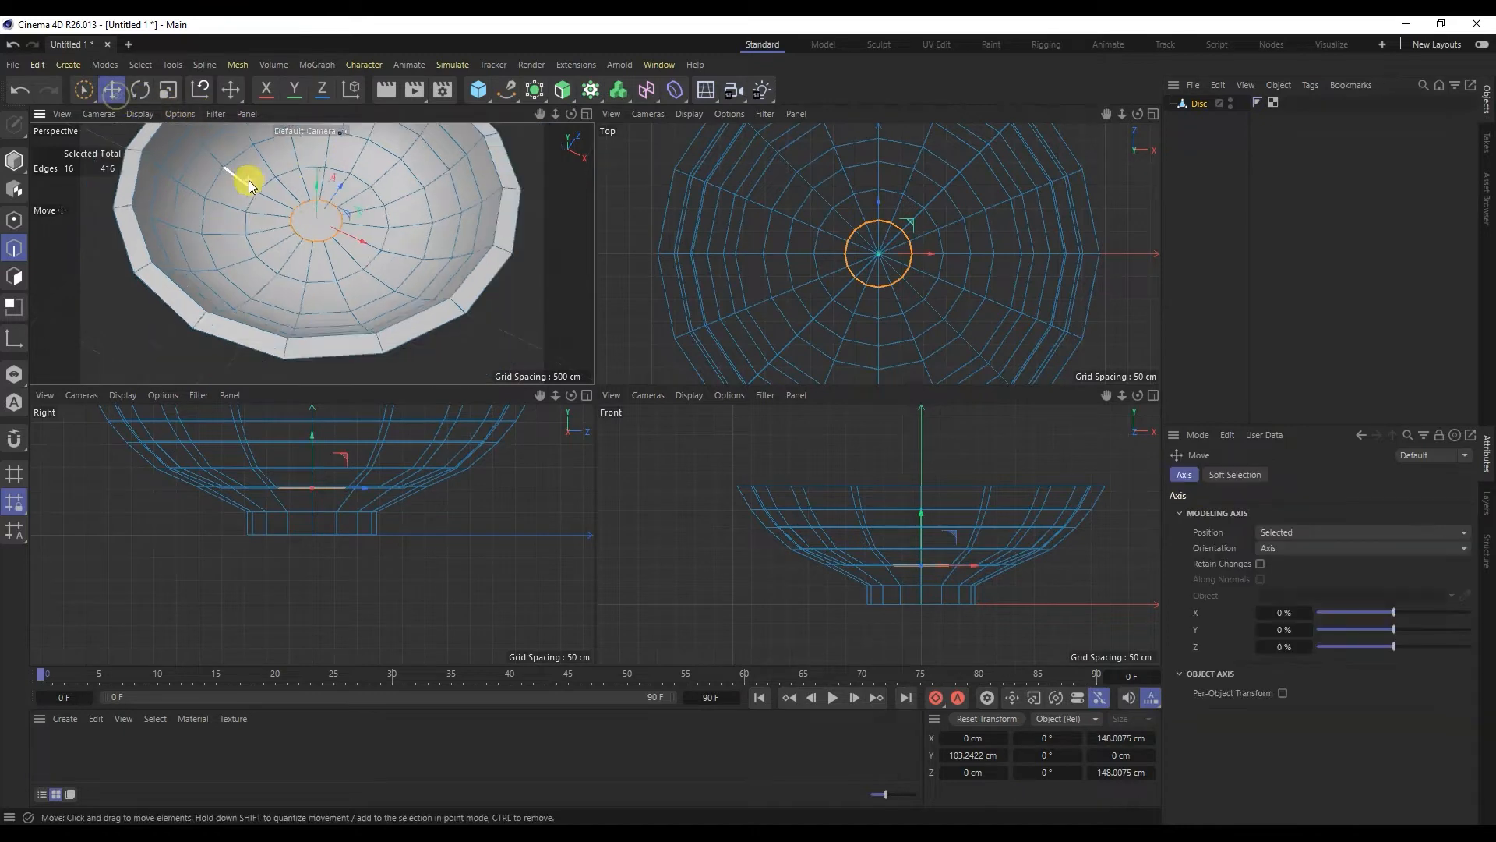
click(180, 291)
Add a circular loop cut roughly midway between centre and edge on the foot's underside, and clear the selection
alt+drag(347, 330, 407, 124)
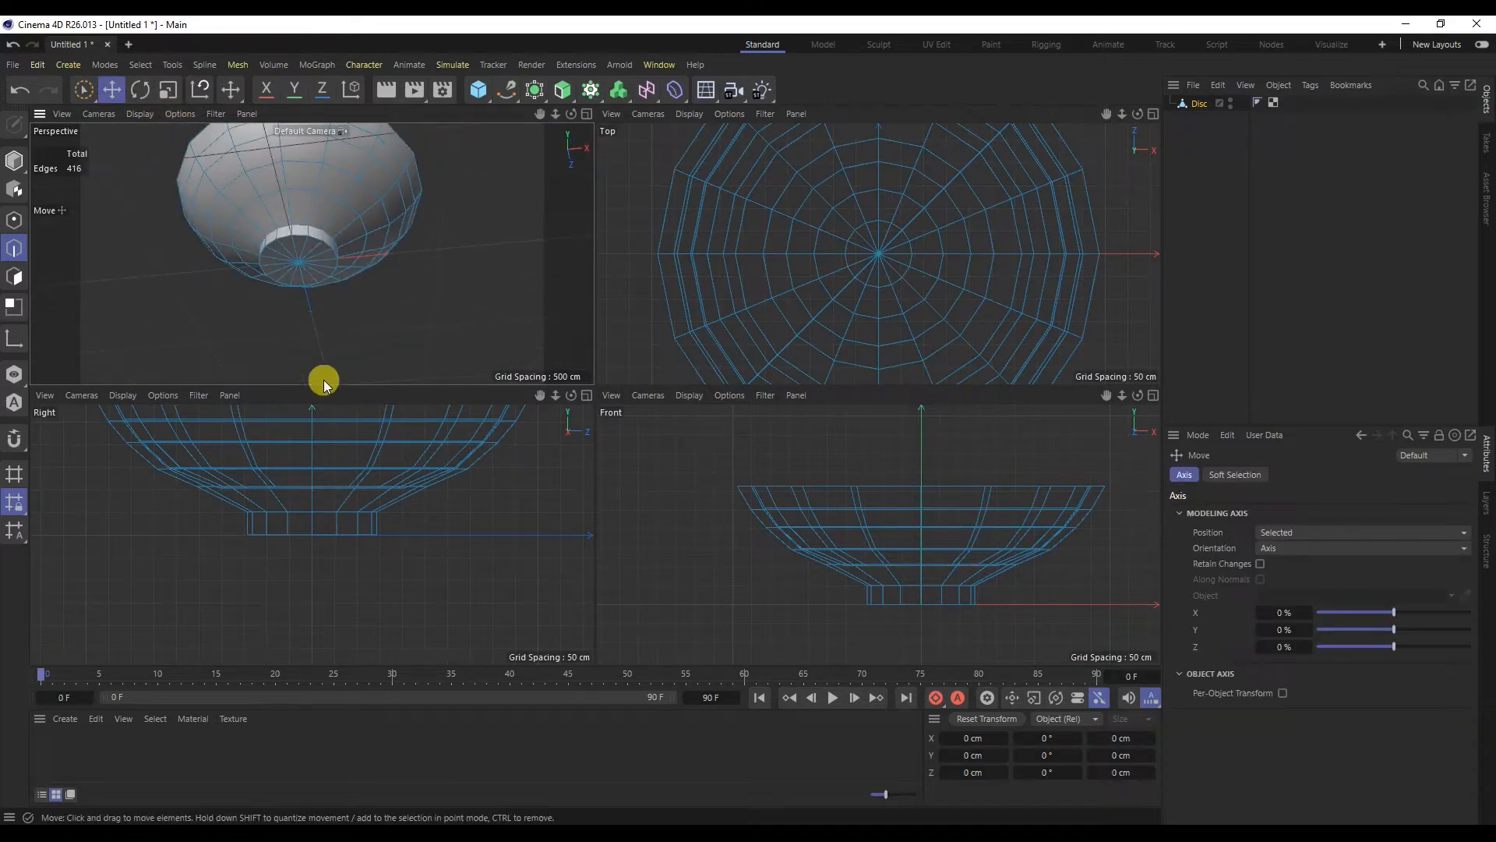
scroll(307, 260, up, 4)
right_click(320, 212)
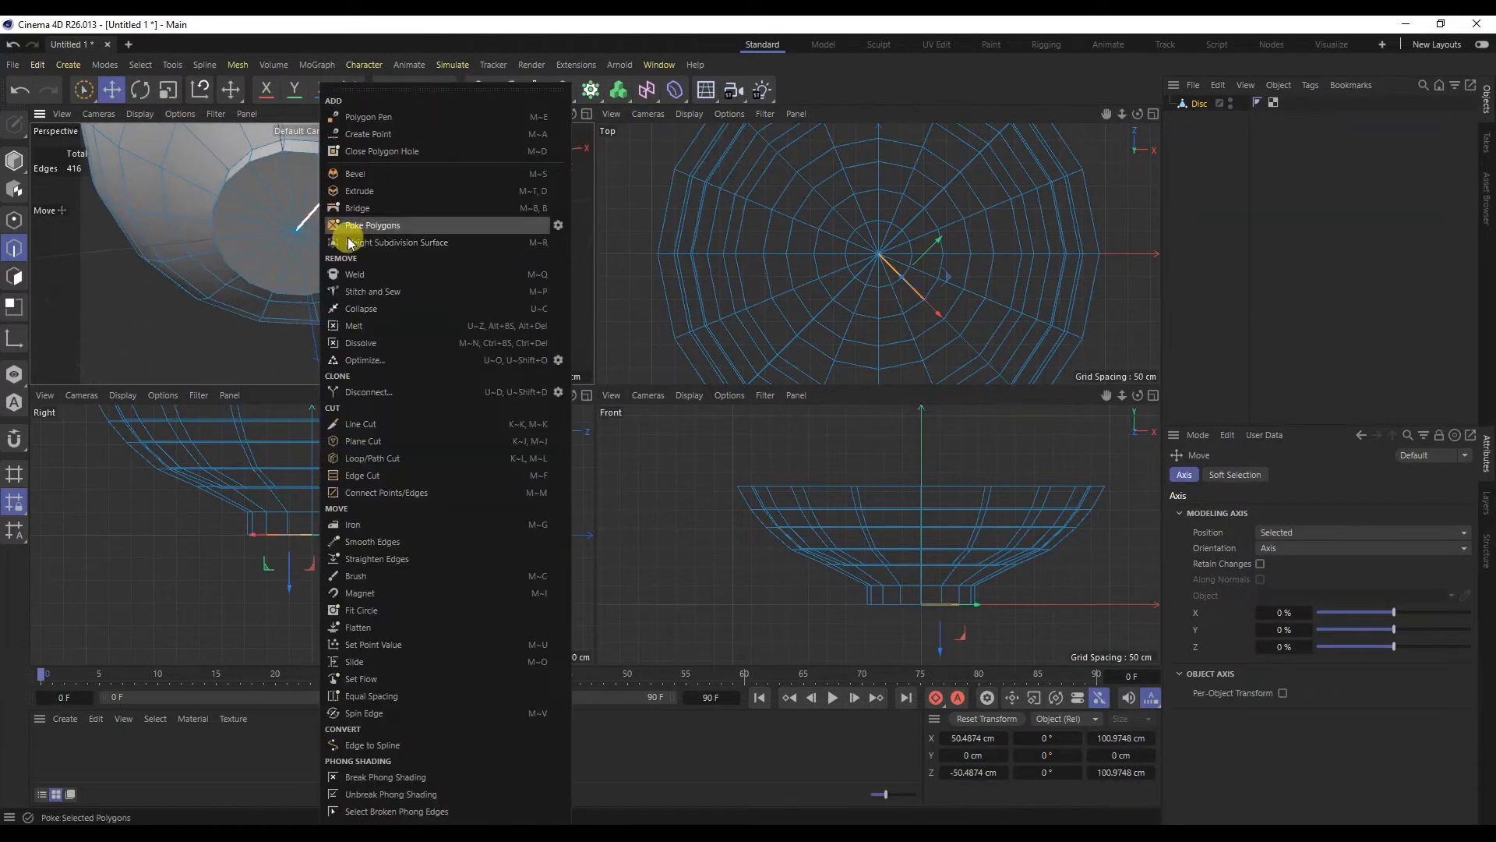
click(396, 463)
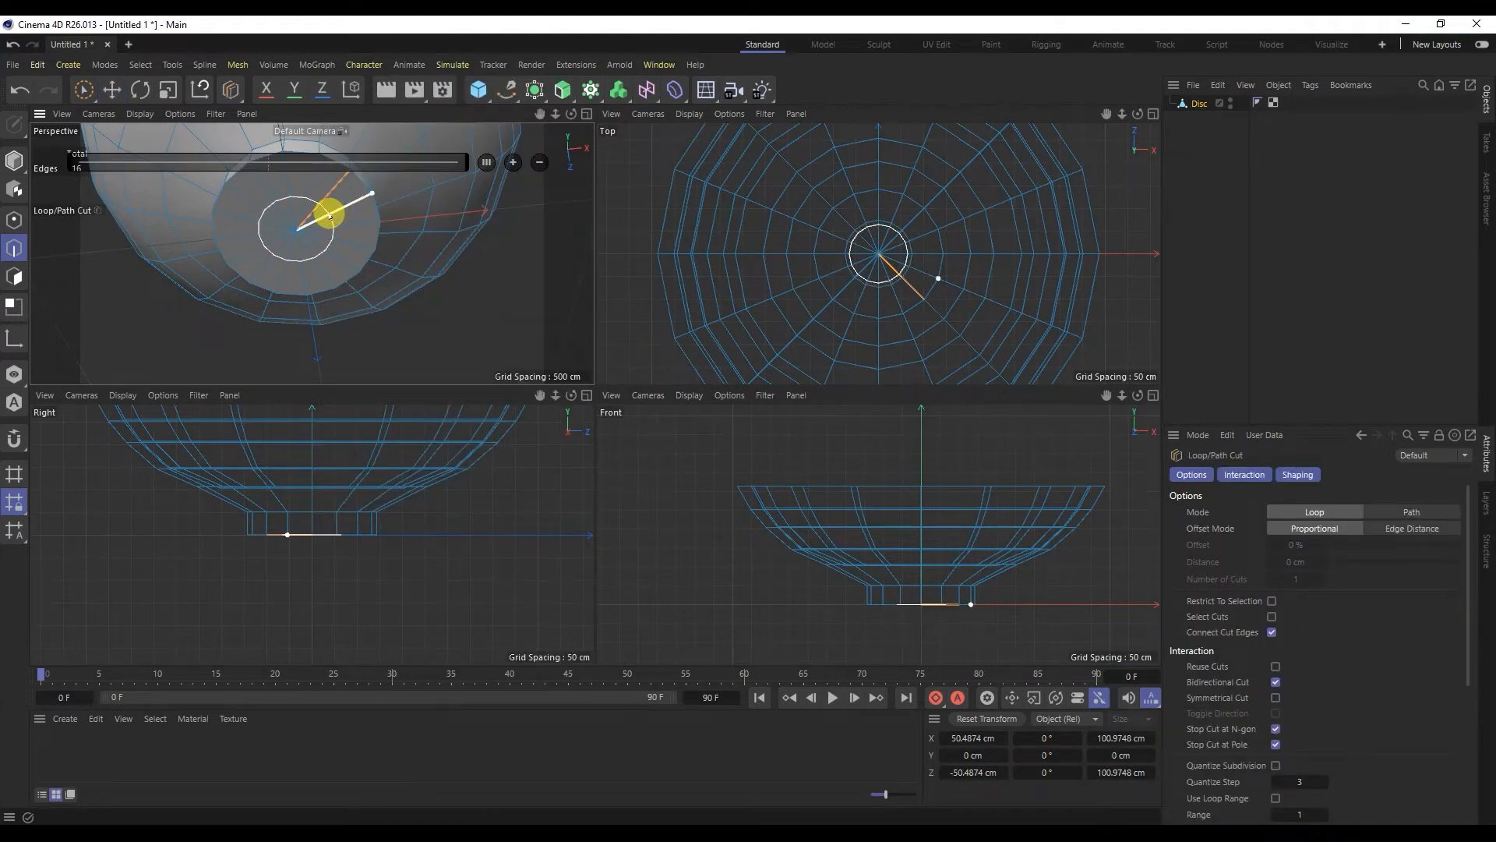
click(330, 214)
alt+drag(327, 211, 324, 301)
click(112, 90)
click(144, 242)
scroll(189, 306, down, 5)
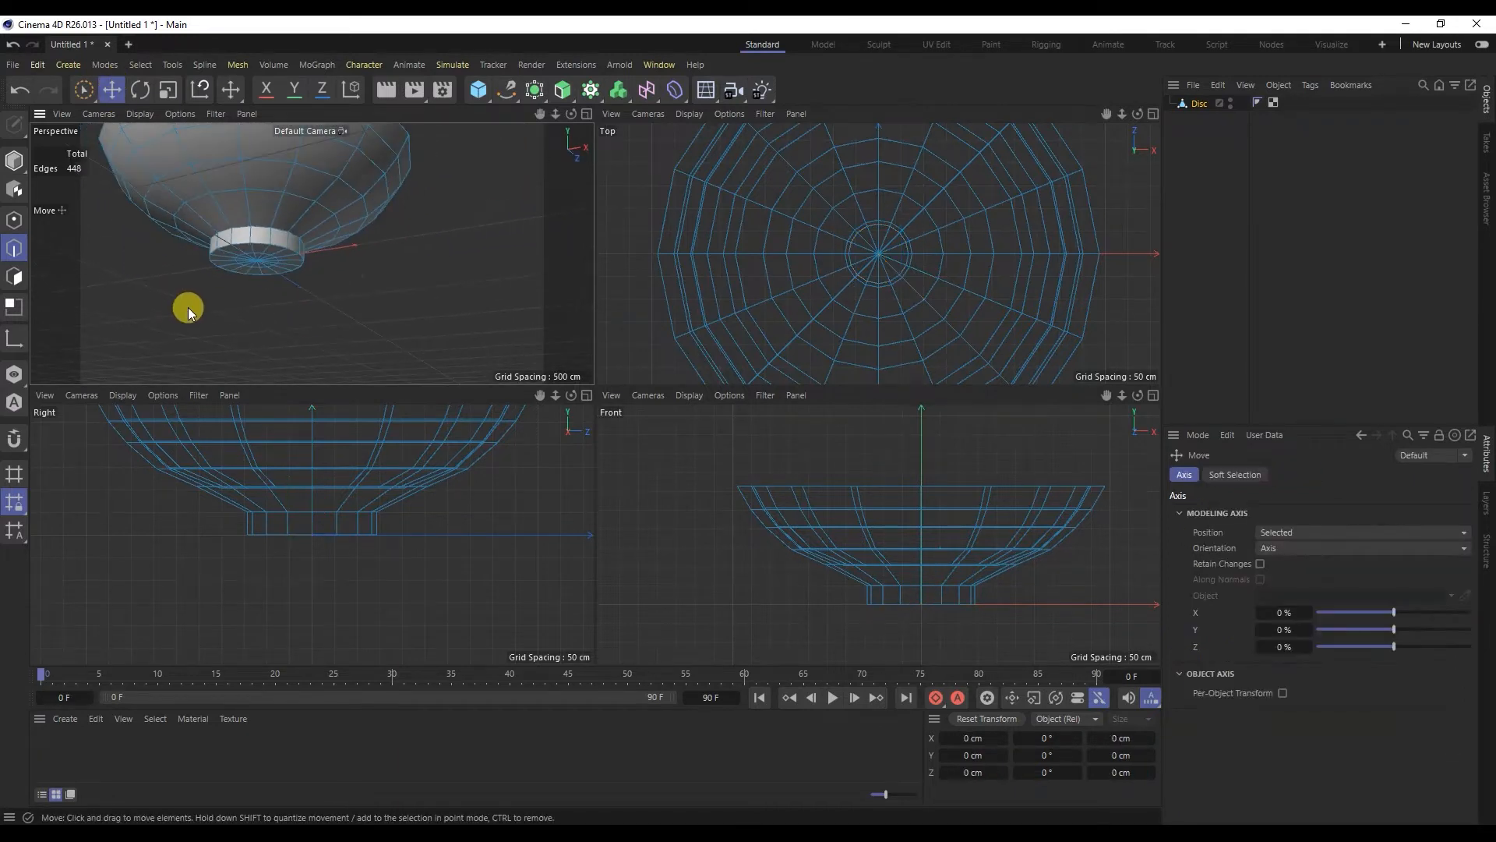
Add a Subdivision Surface generator and make the disc its child
alt+drag(241, 201, 232, 289)
alt+drag(331, 242, 273, 351)
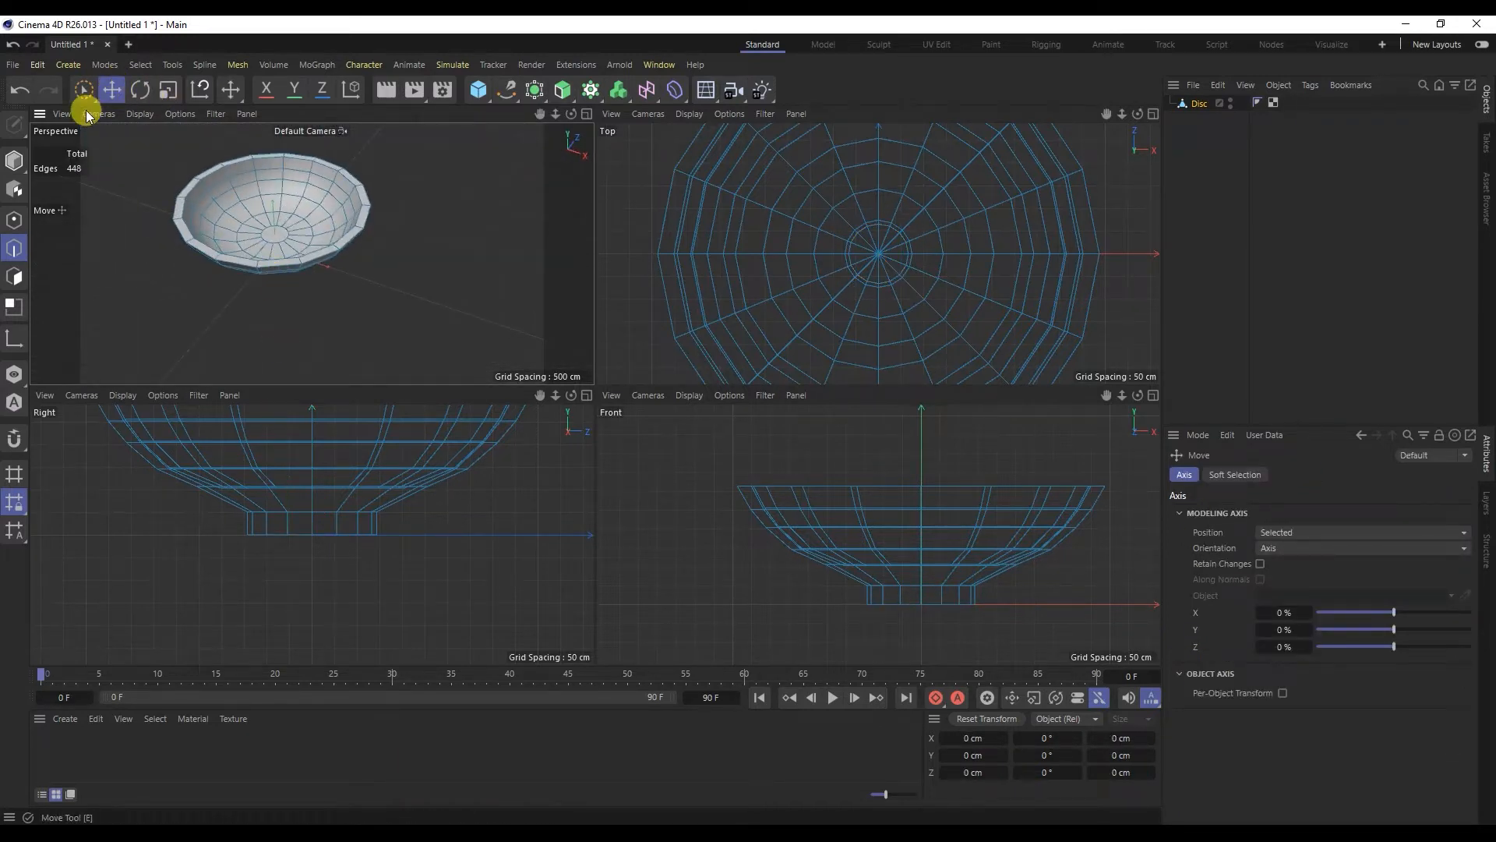
middle_click(155, 148)
alt+drag(494, 428, 538, 436)
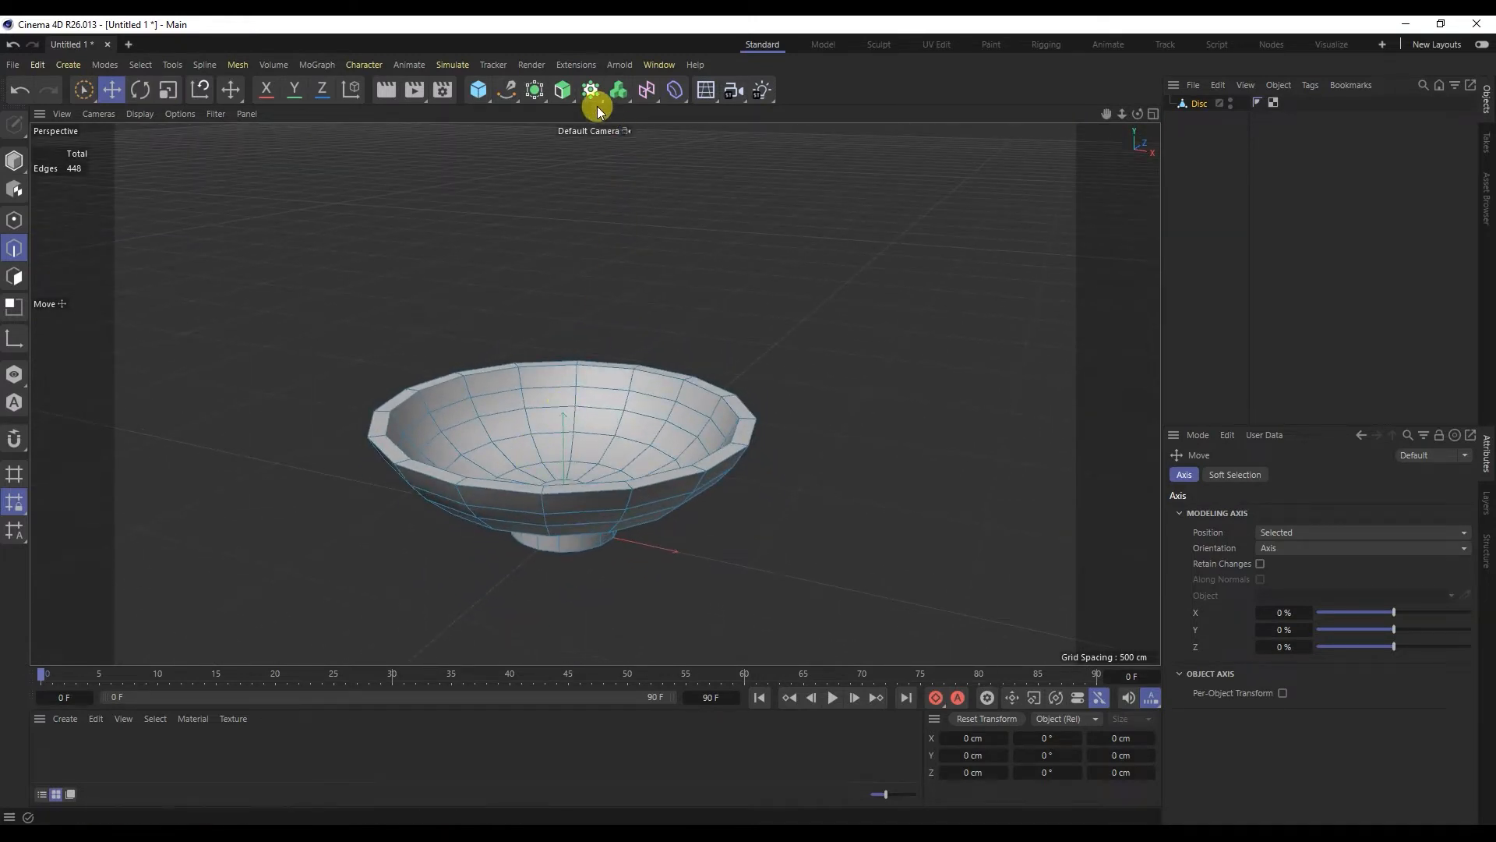
click(533, 91)
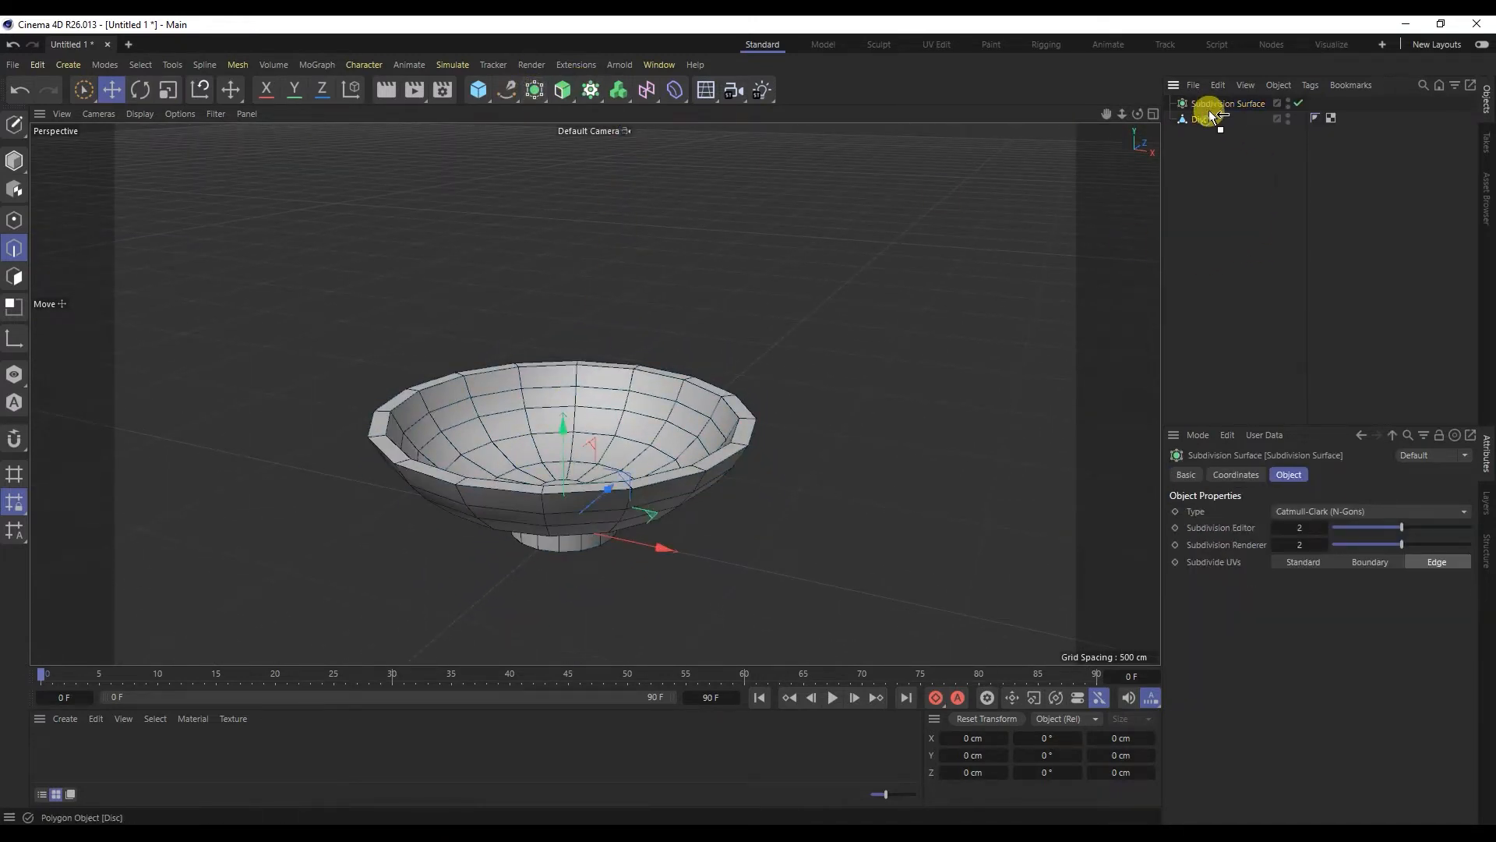
drag(1214, 109, 1215, 106)
click(1224, 202)
Select the disc mesh and add a loop cut around the outer wall just below the rim
alt+drag(572, 472, 664, 471)
click(1204, 119)
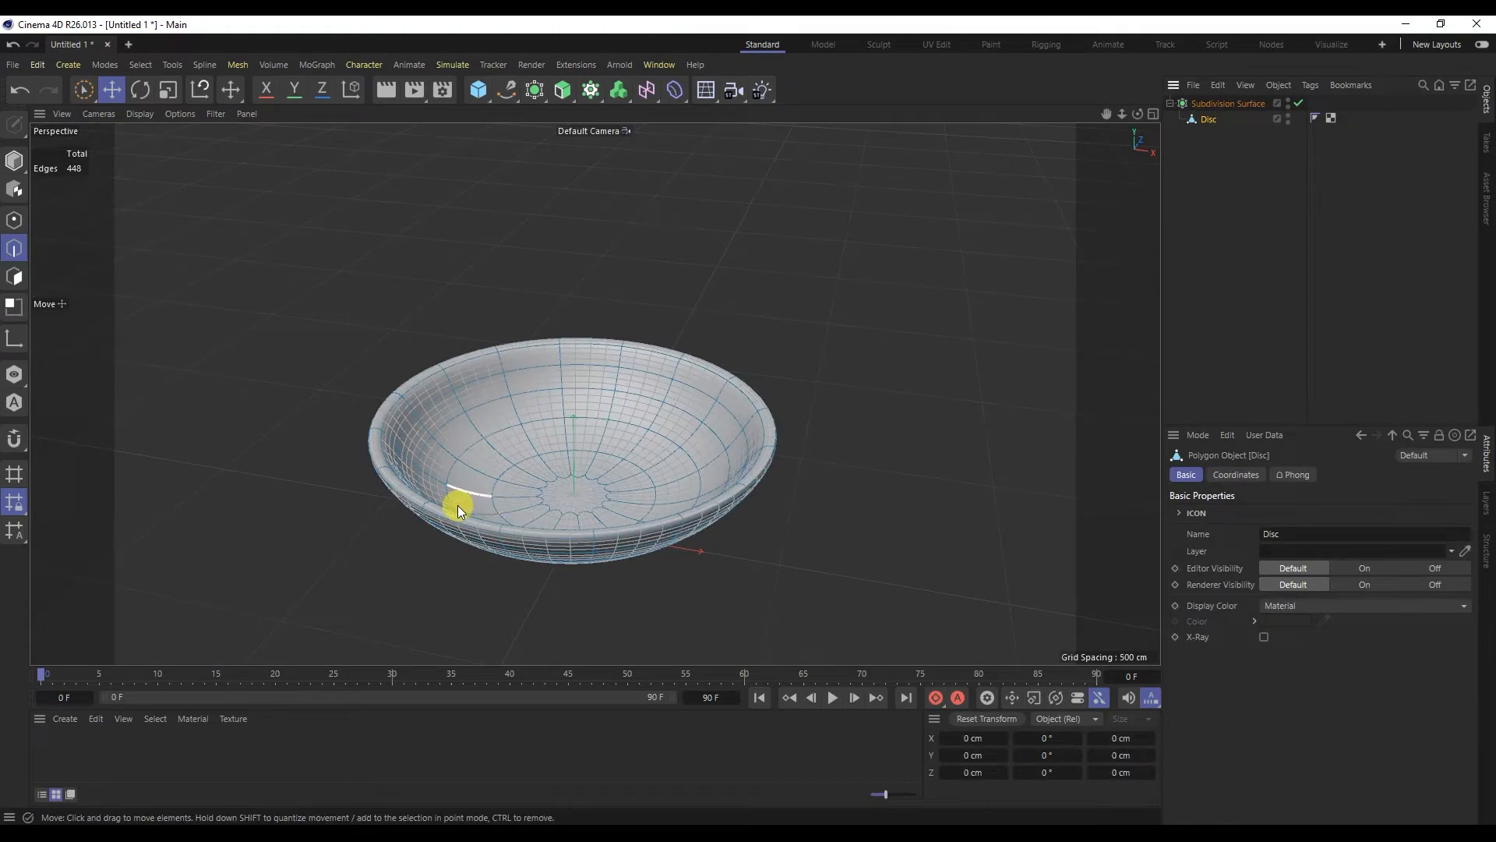
scroll(468, 433, up, 3)
right_click(174, 282)
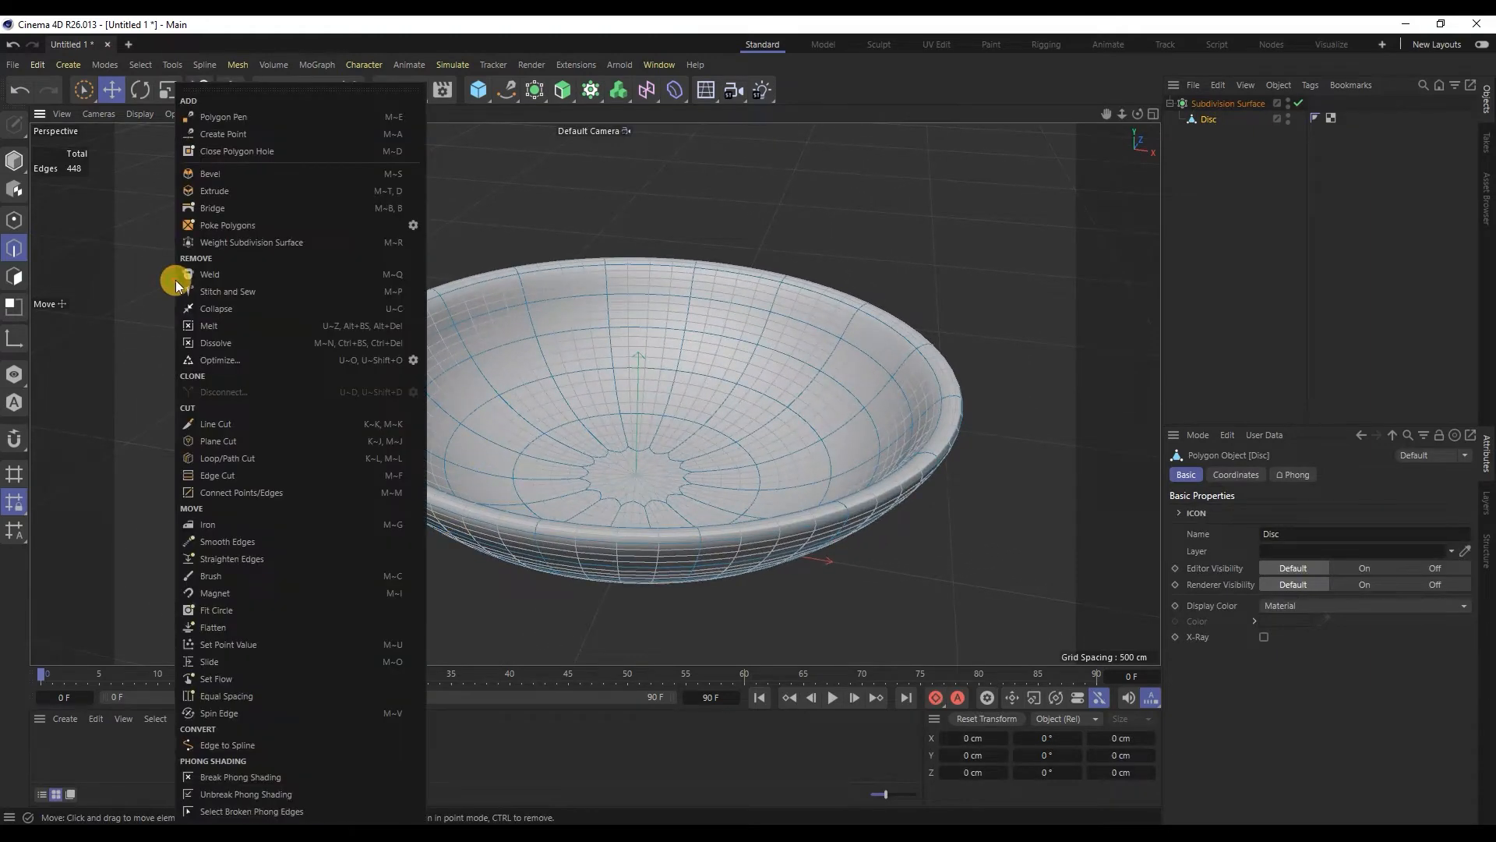
click(250, 458)
alt+drag(353, 456, 304, 504)
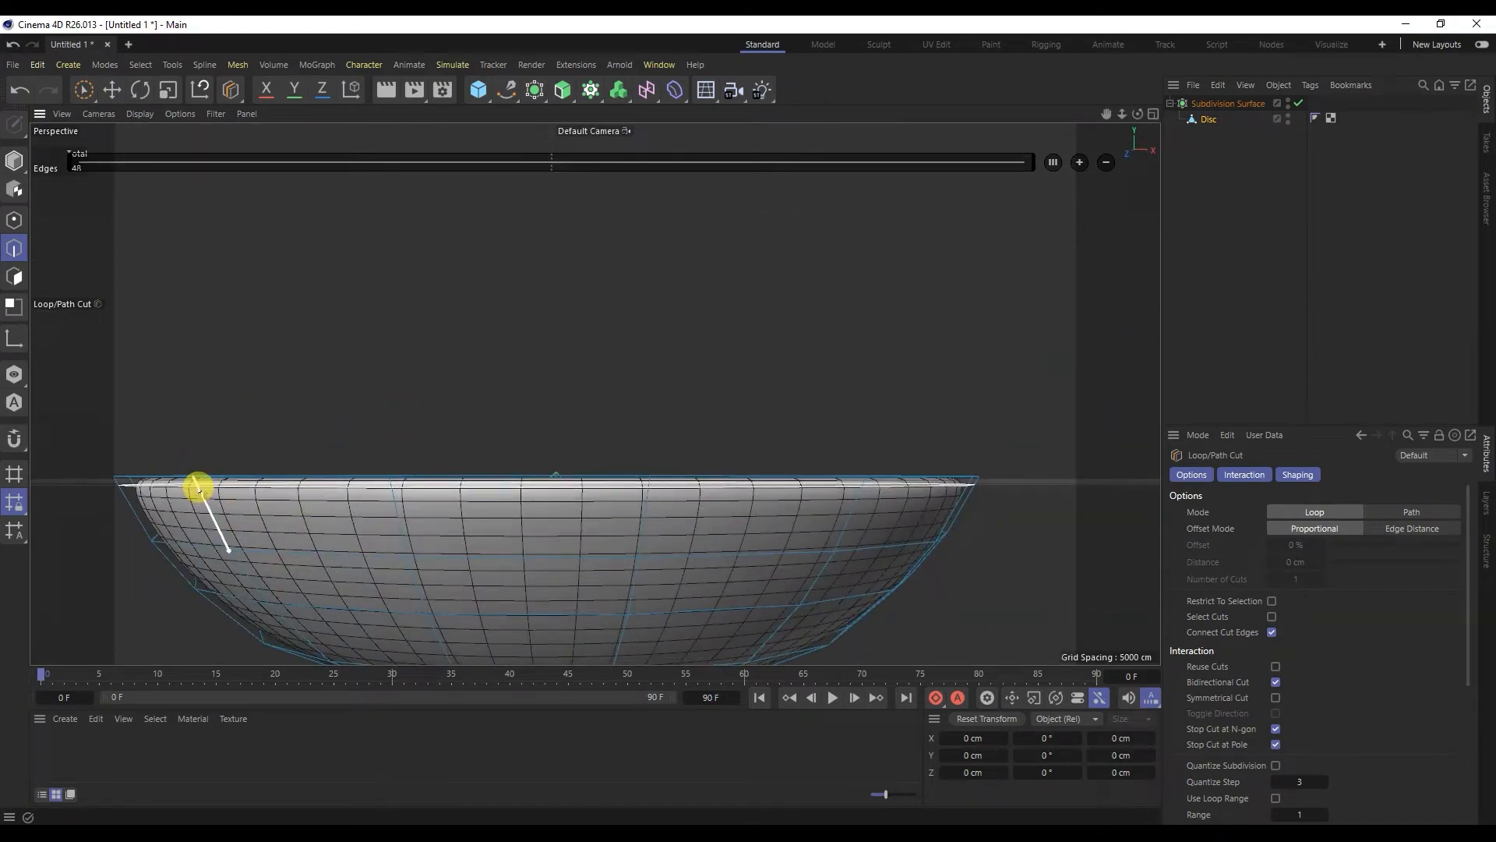
click(217, 480)
mouse_move(218, 481)
alt+mouse_down()
mouse_move(191, 558)
mouse_move(197, 484)
alt+mouse_up()
Disable the Subdivision Surface and add loop cuts on the rim's top face near its outer and inner edges
click(1299, 104)
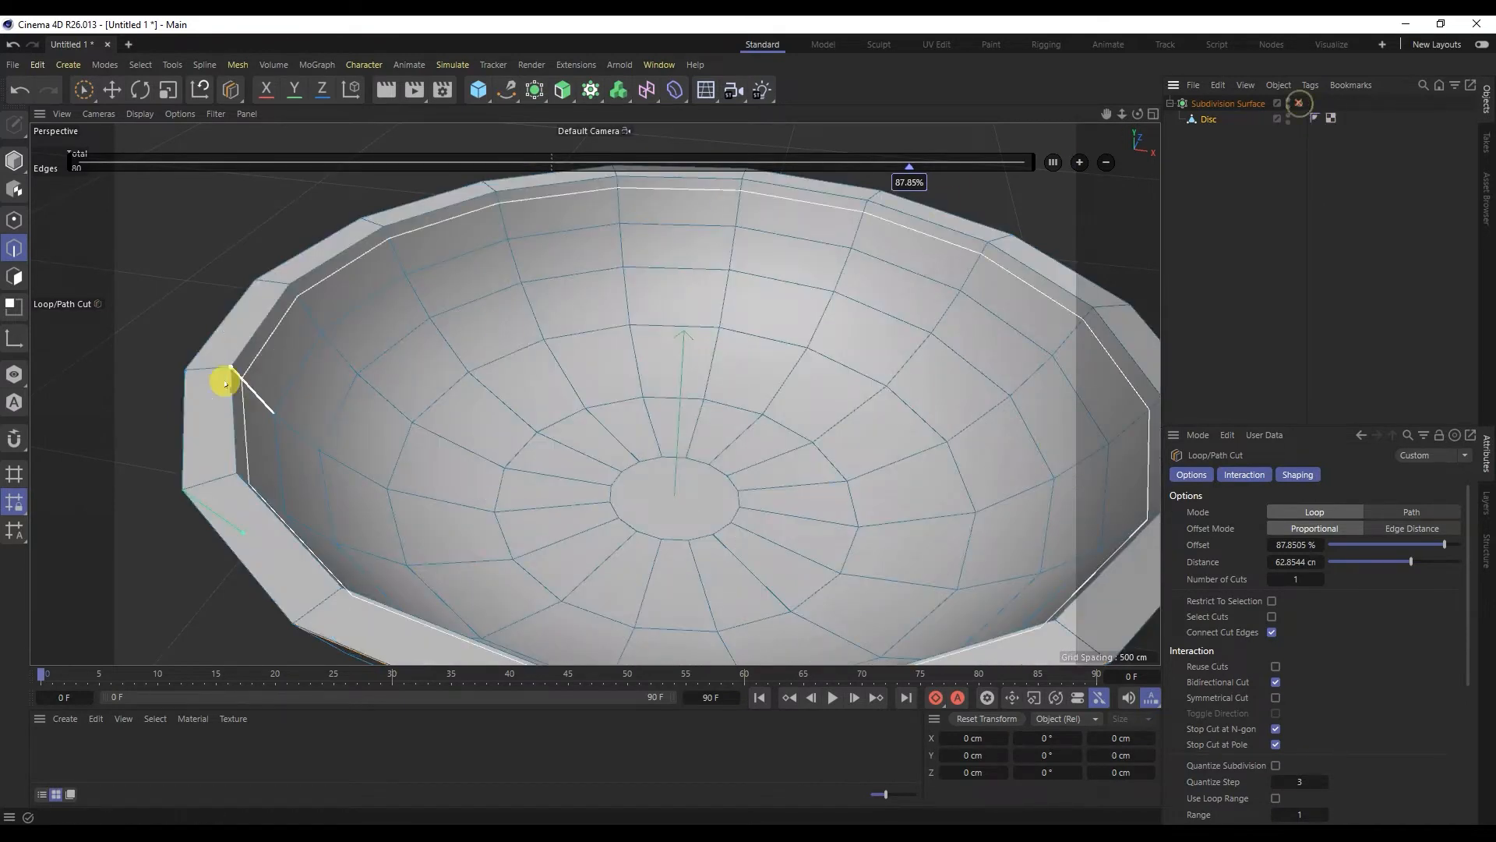
alt+drag(221, 381, 291, 434)
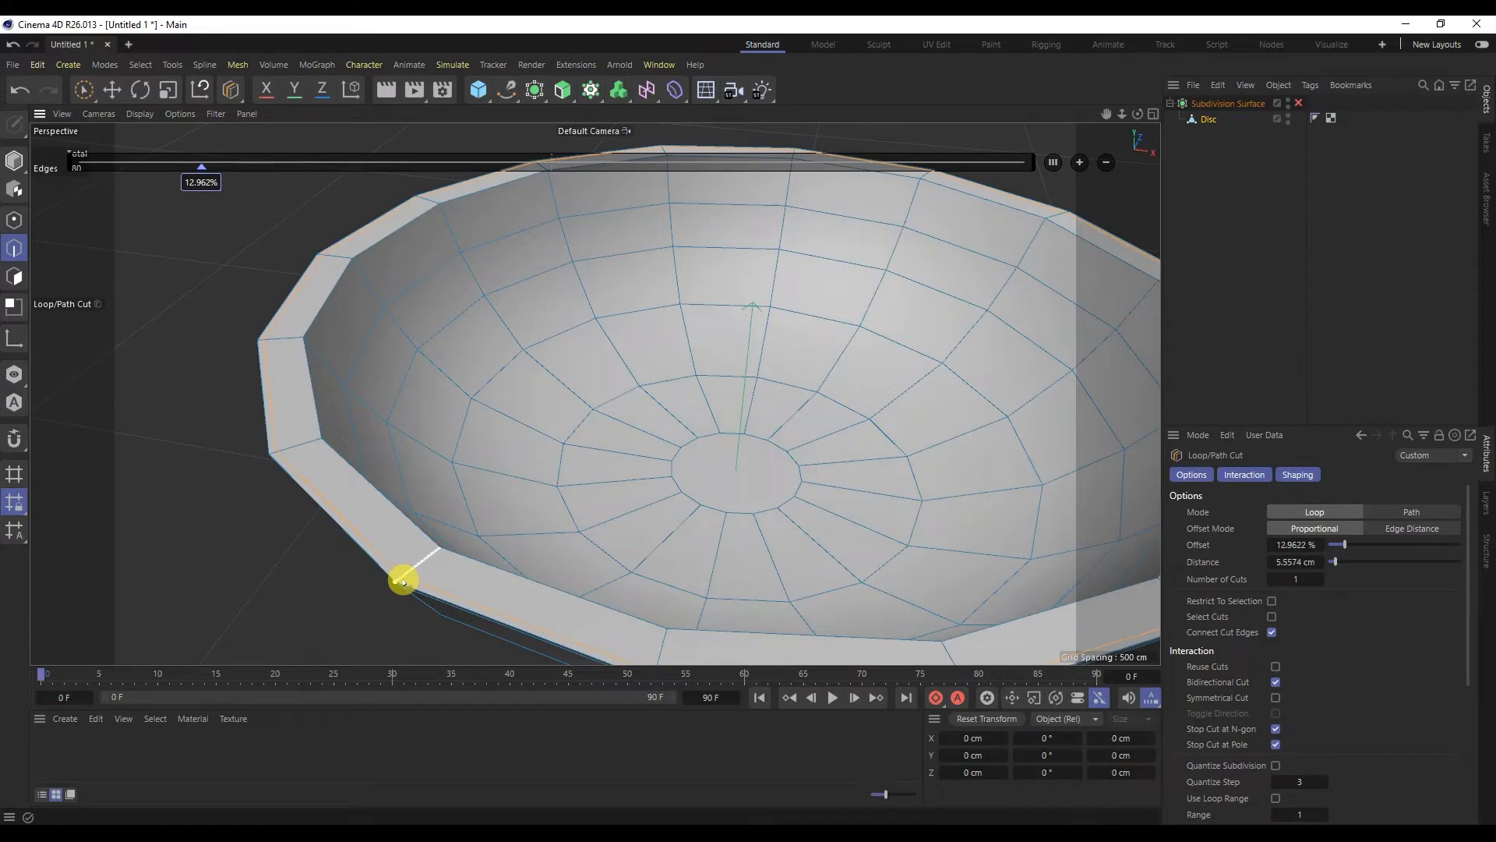
alt+drag(367, 574, 378, 528)
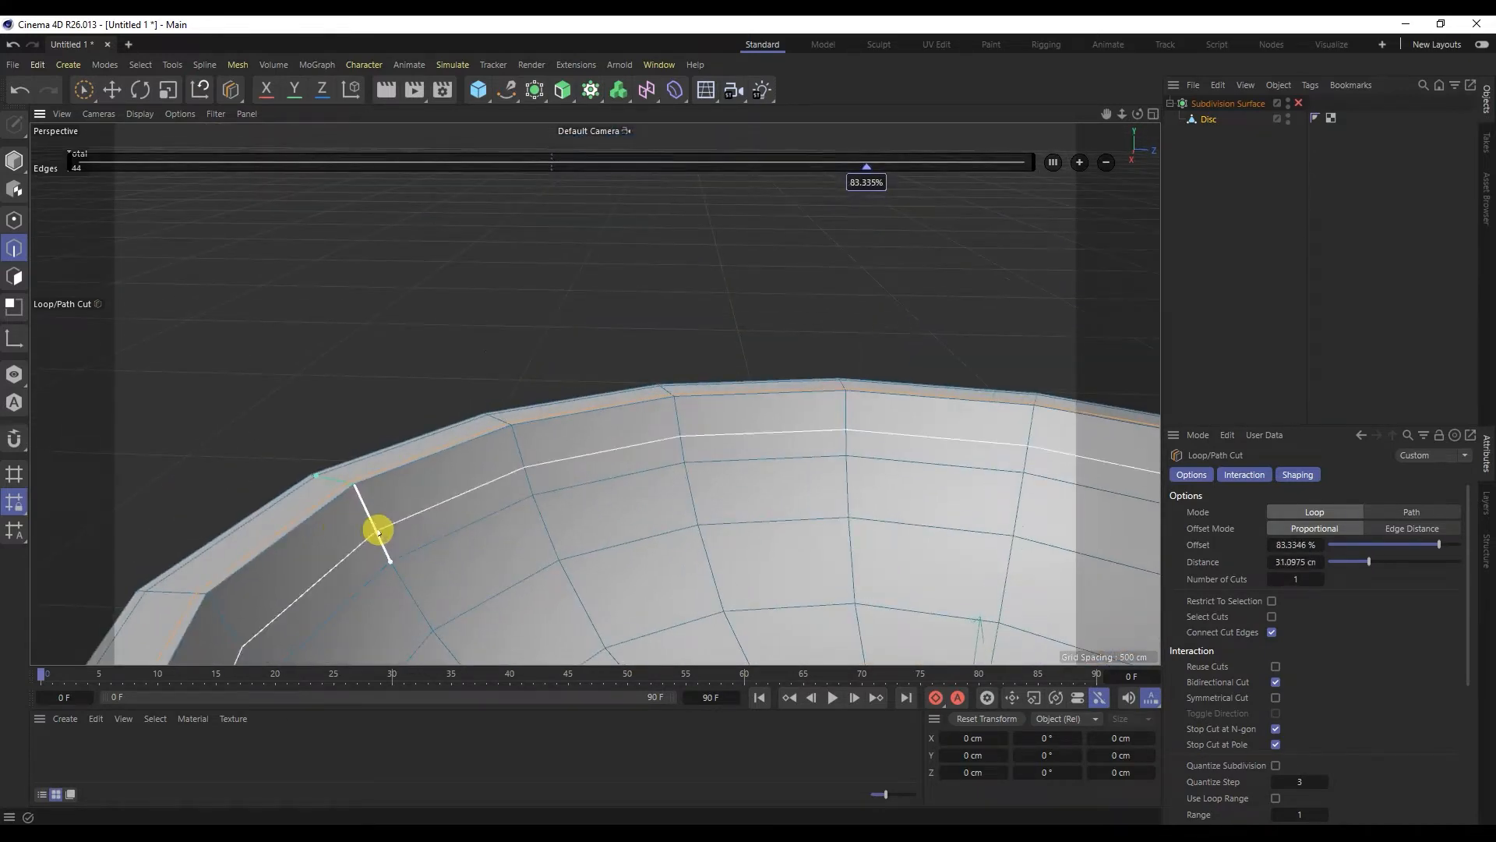
Add a loop cut around the inner wall just below the rim's inner edge
click(361, 491)
alt+right_drag(403, 502, 356, 561)
alt+right_drag(460, 498, 424, 541)
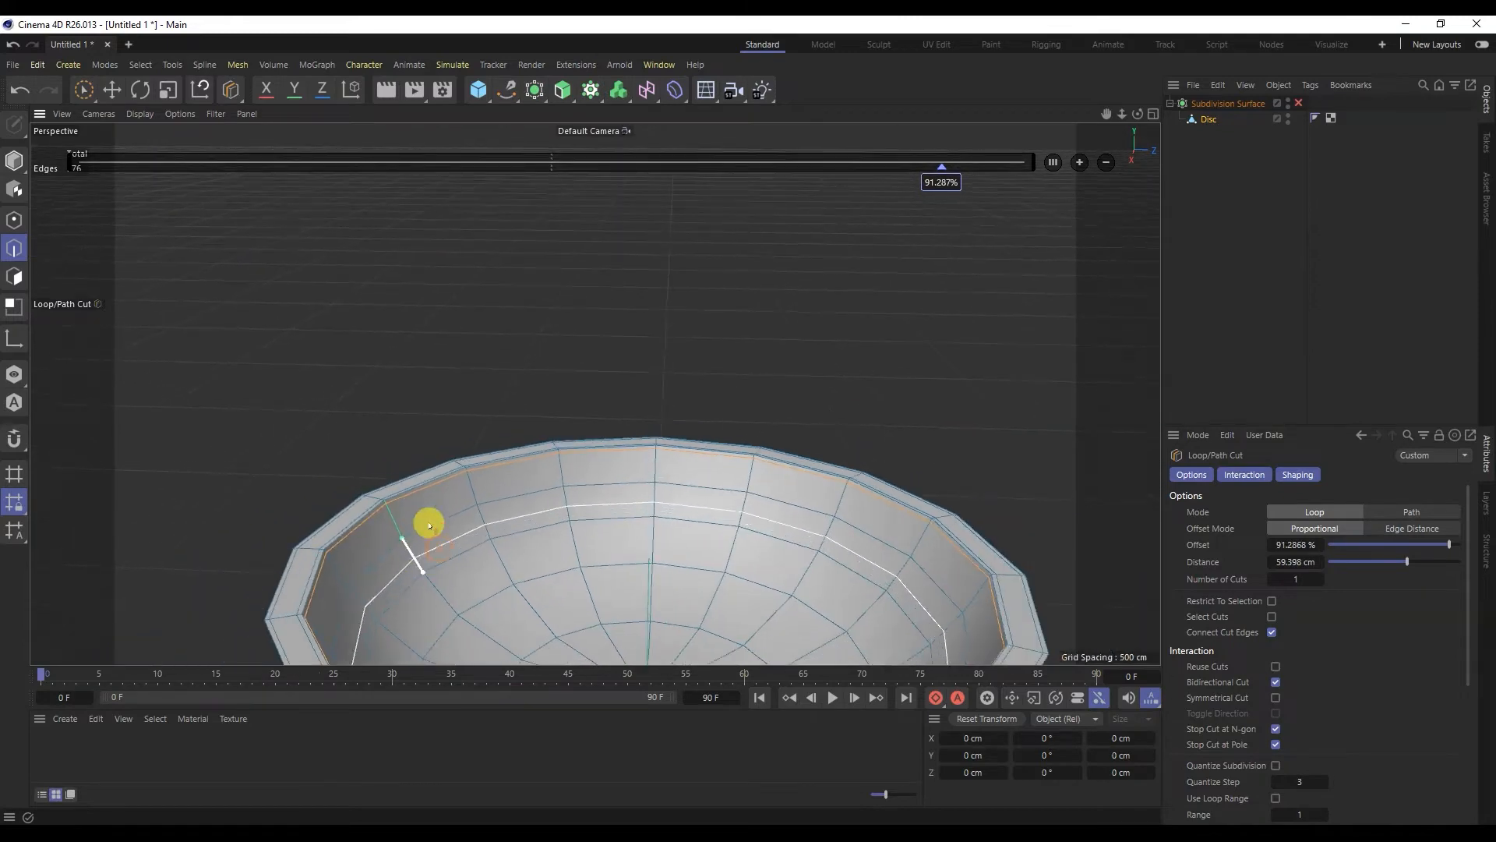
Add supporting loop cuts around the foot, including one close to its lower edge at about 9.5% offset
alt+middle_drag(424, 541, 419, 433)
alt+drag(402, 502, 581, 421)
alt+right_drag(458, 601, 498, 528)
alt+drag(480, 549, 531, 491)
click(480, 547)
drag(485, 574, 532, 480)
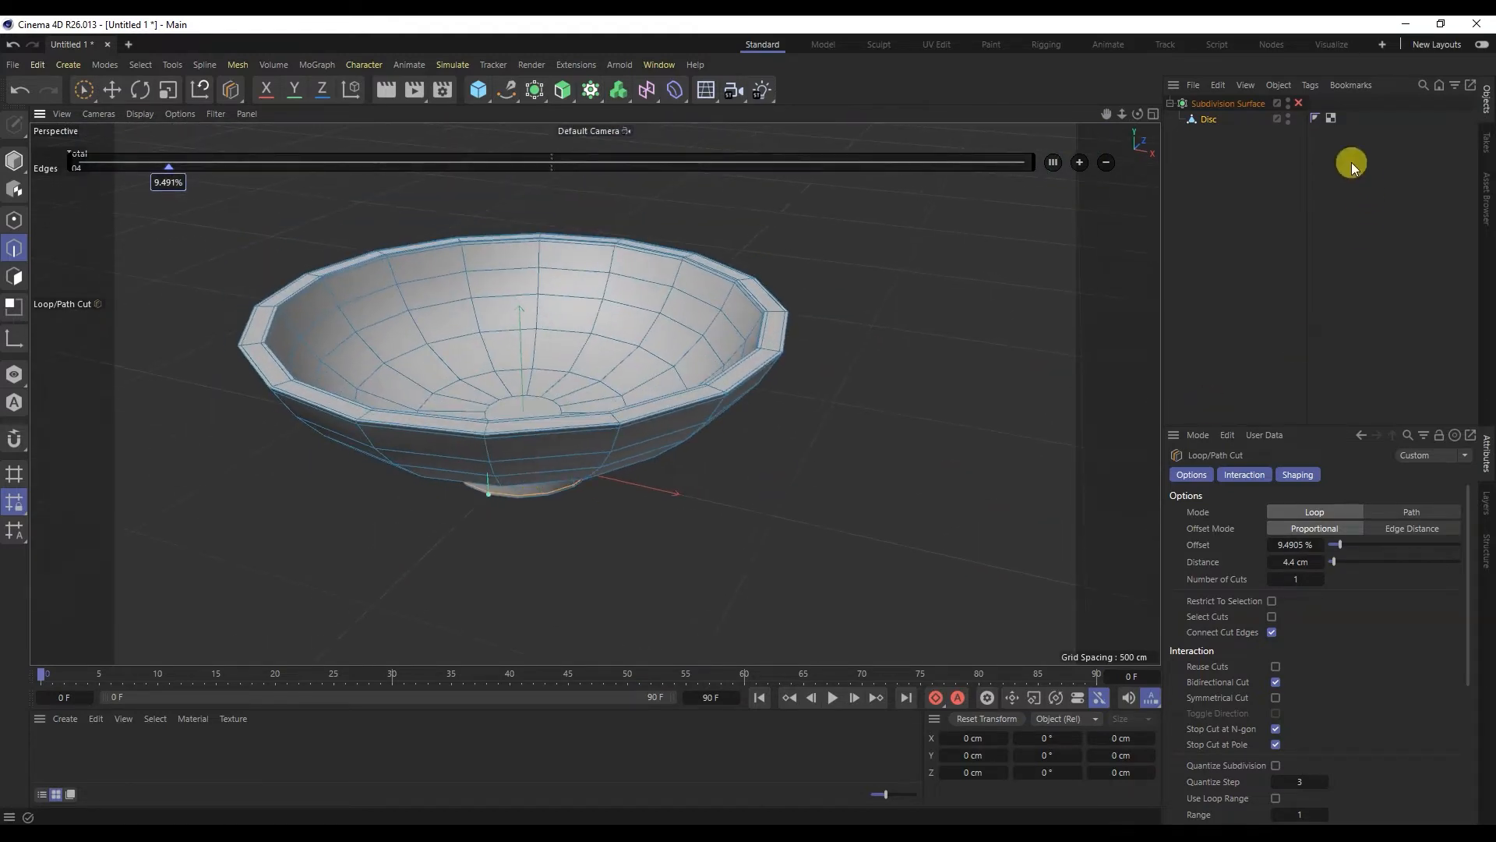
Re-enable the Subdivision Surface, deselect everything and display the smoothed bowl shaded without edge lines
click(1299, 104)
click(1239, 204)
scroll(544, 383, down, 3)
alt+drag(546, 413, 535, 351)
click(153, 116)
click(164, 157)
mouse_move(361, 294)
alt+mouse_down()
mouse_move(424, 404)
mouse_move(444, 575)
mouse_move(478, 264)
mouse_move(467, 400)
mouse_move(377, 498)
mouse_move(441, 438)
mouse_move(424, 395)
mouse_move(439, 395)
alt+mouse_up()
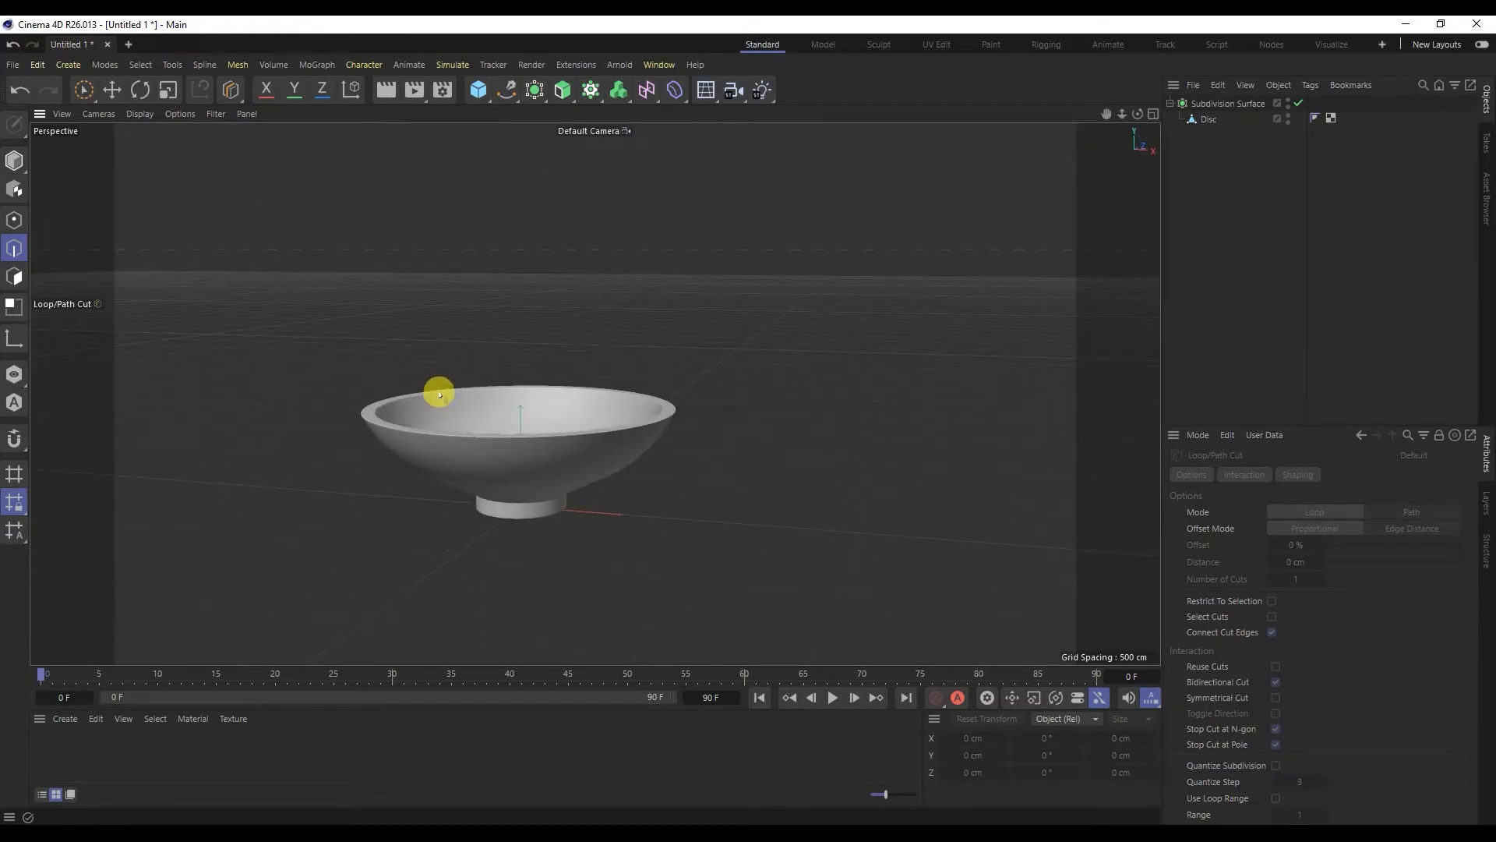
Hide the finished bowl in the viewport and add a new Disc primitive
click(109, 90)
click(1286, 116)
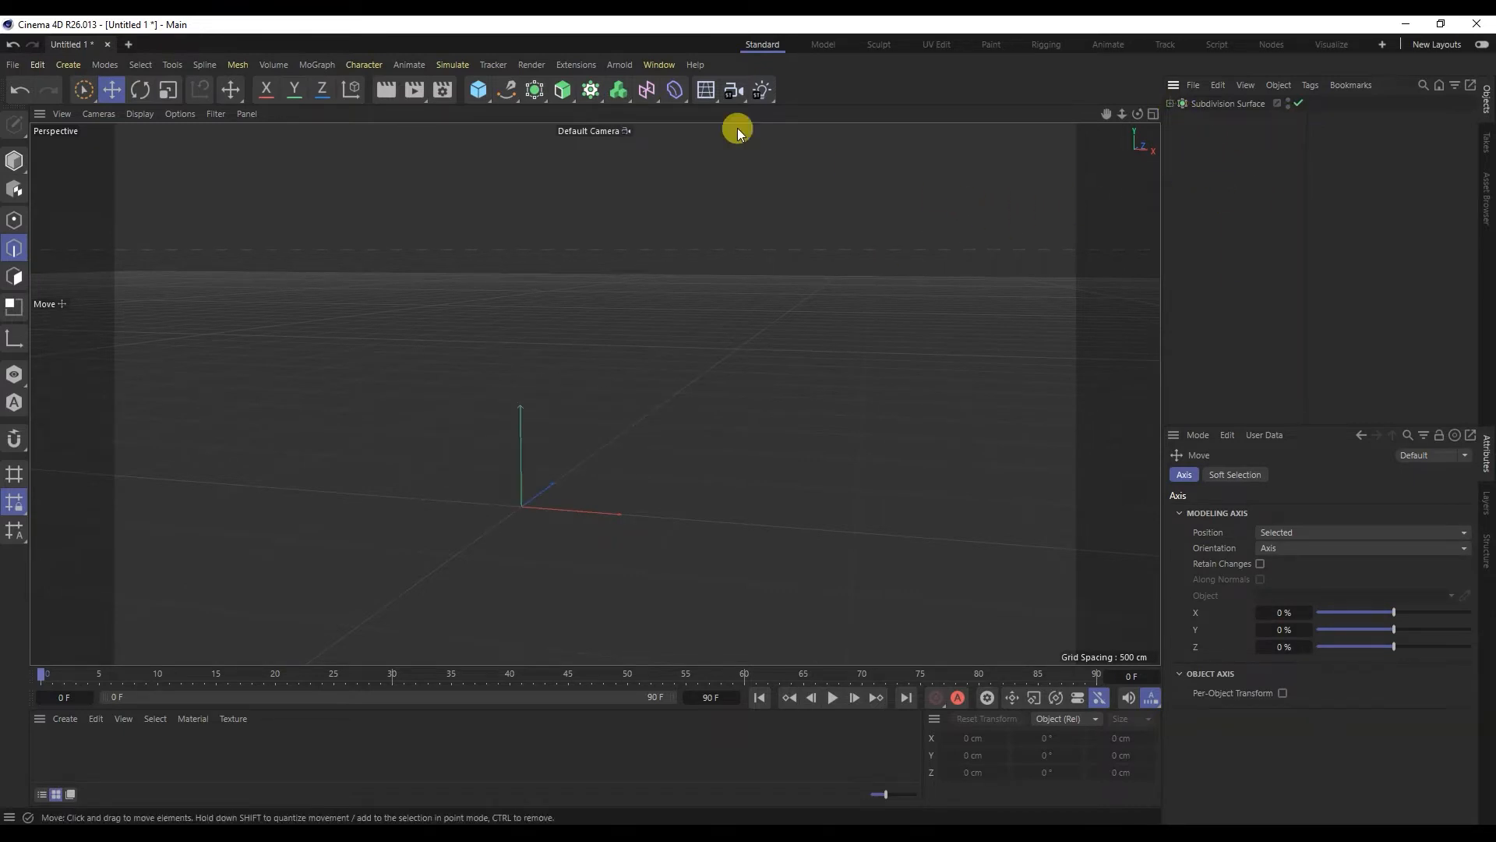
drag(476, 95, 636, 187)
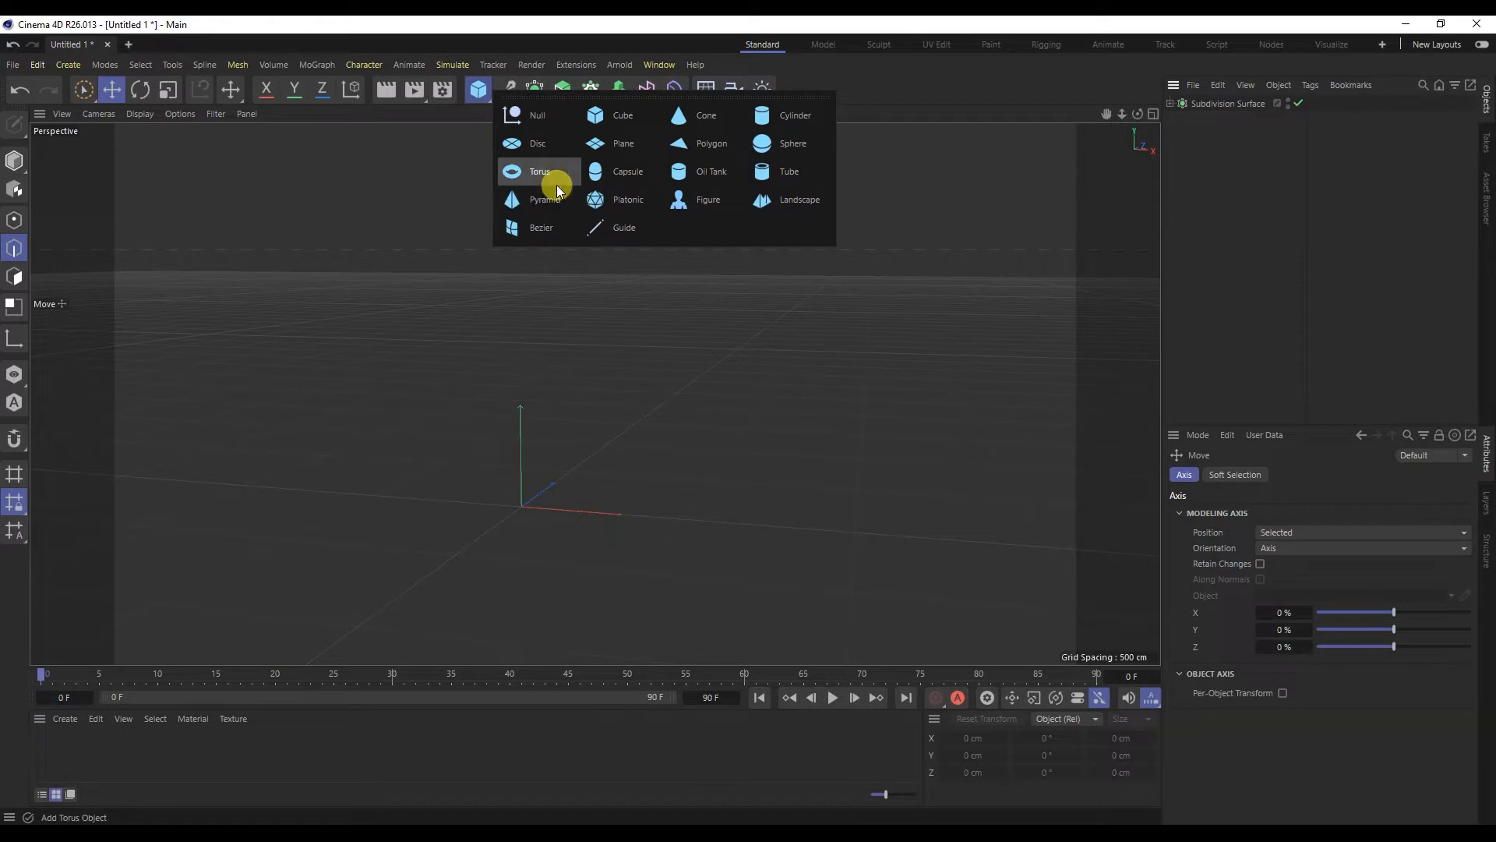
click(549, 152)
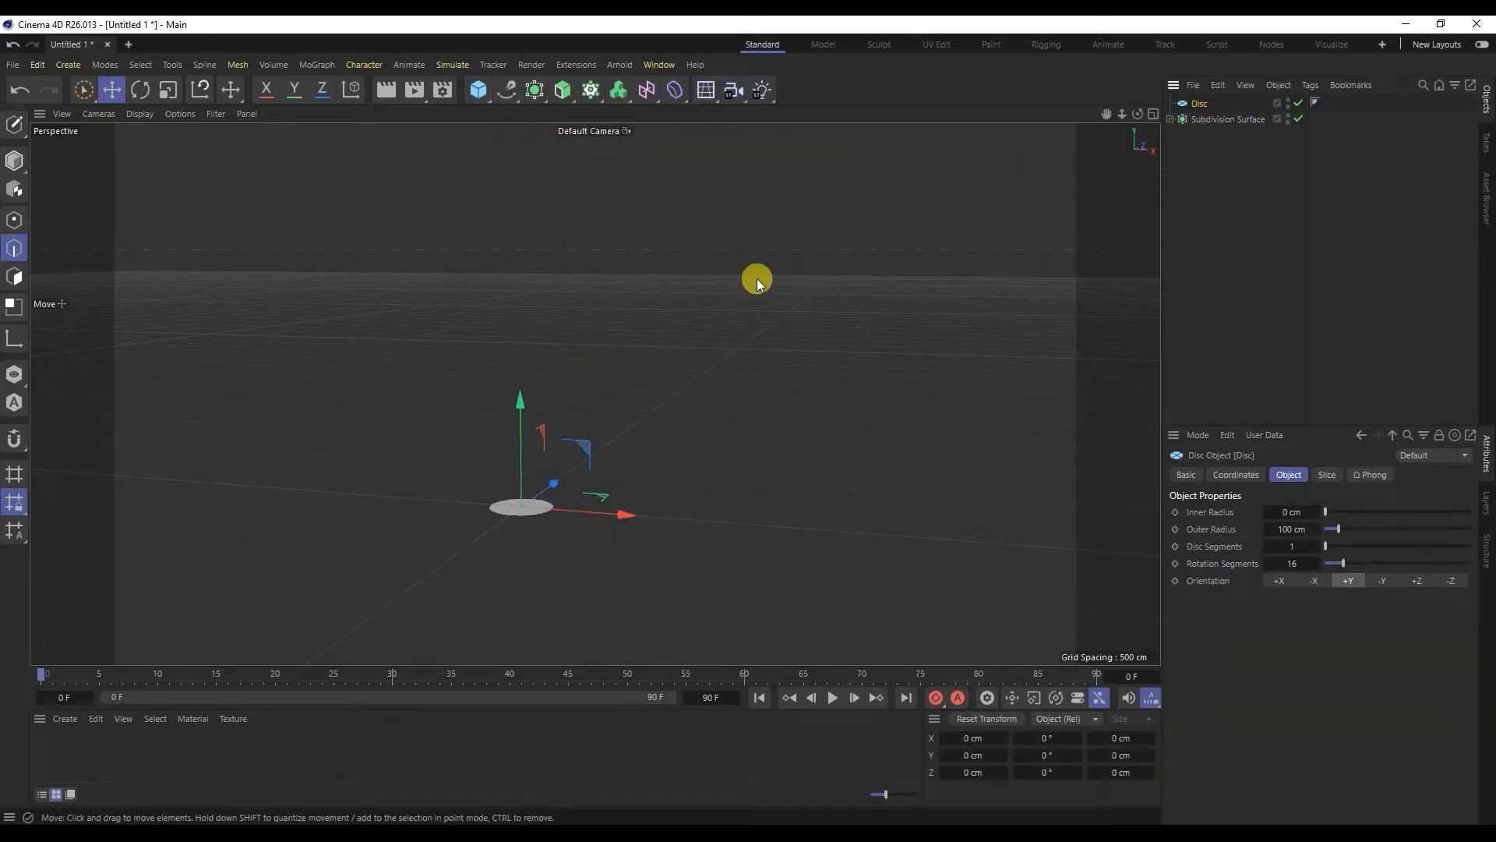
Display the new disc shaded with edge lines and enlarge the Front view
click(139, 114)
click(164, 175)
scroll(505, 478, up, 5)
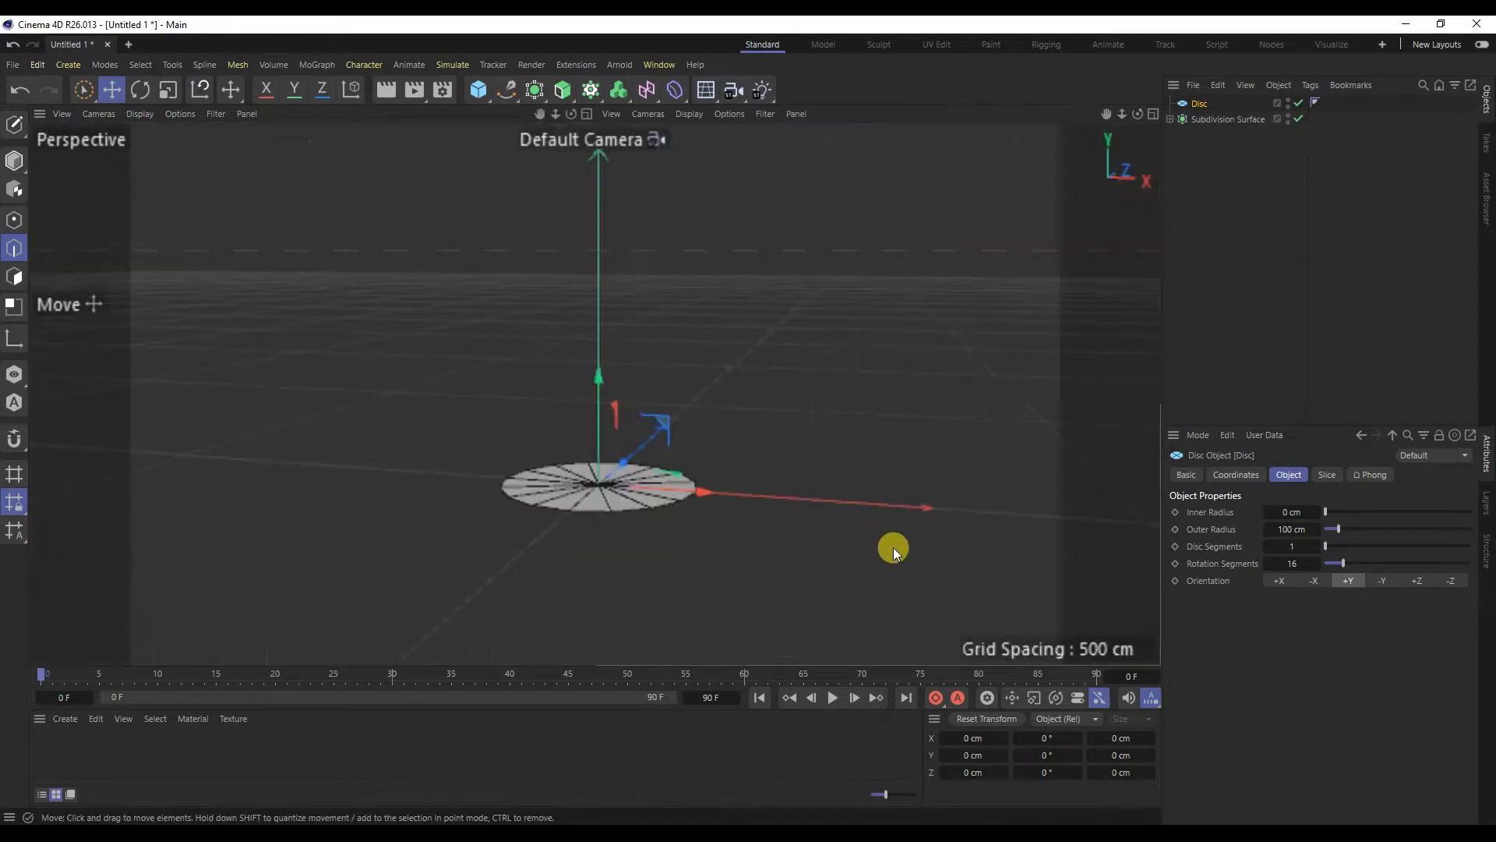
middle_click(893, 547)
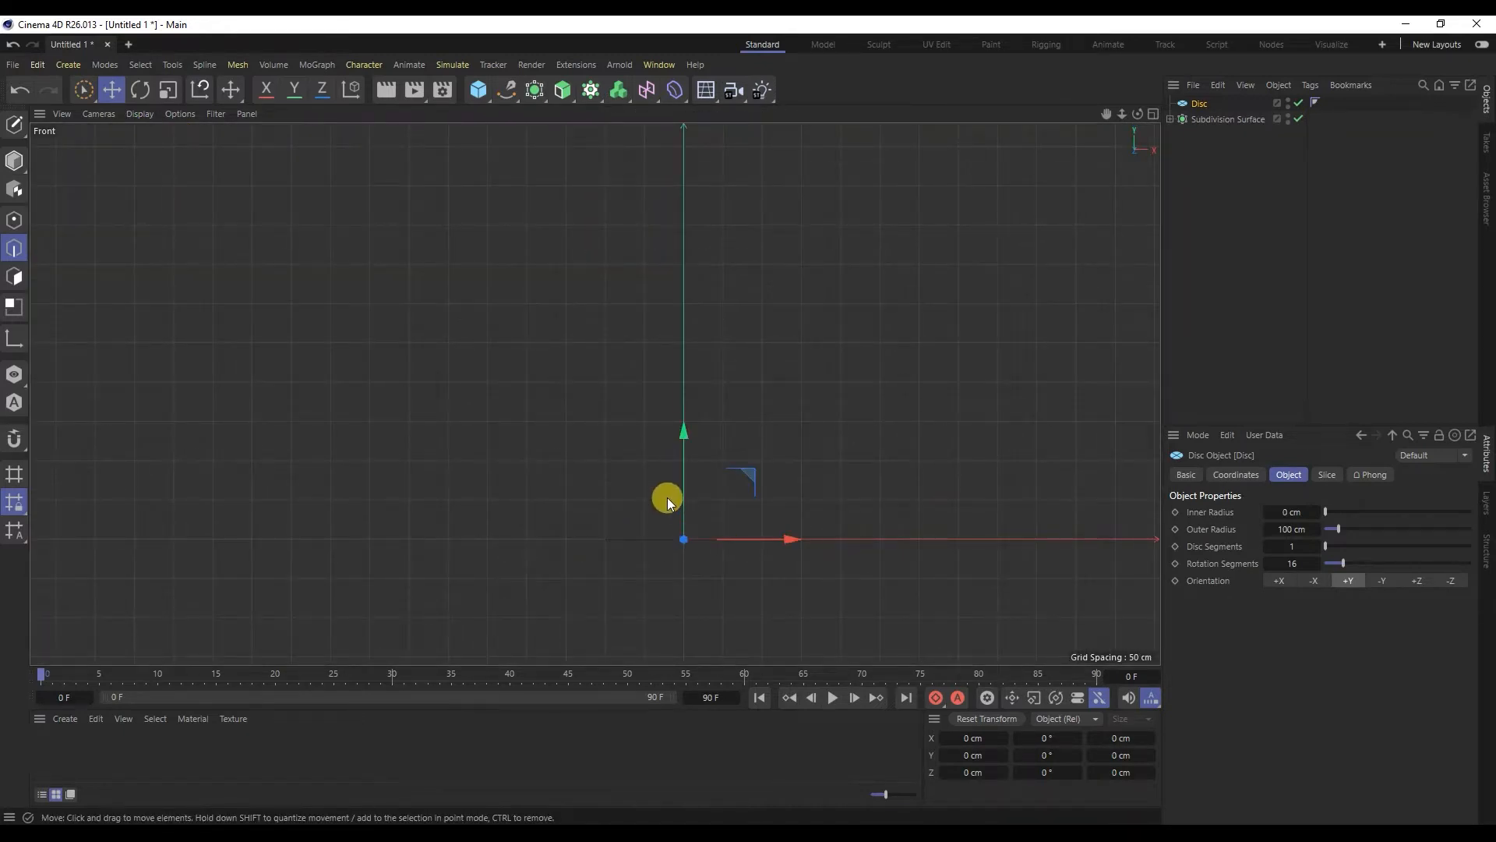
Make the disc editable and extrude its outer edge loop upward twice, to heights of about 48 cm and 93 cm
middle_click(668, 501)
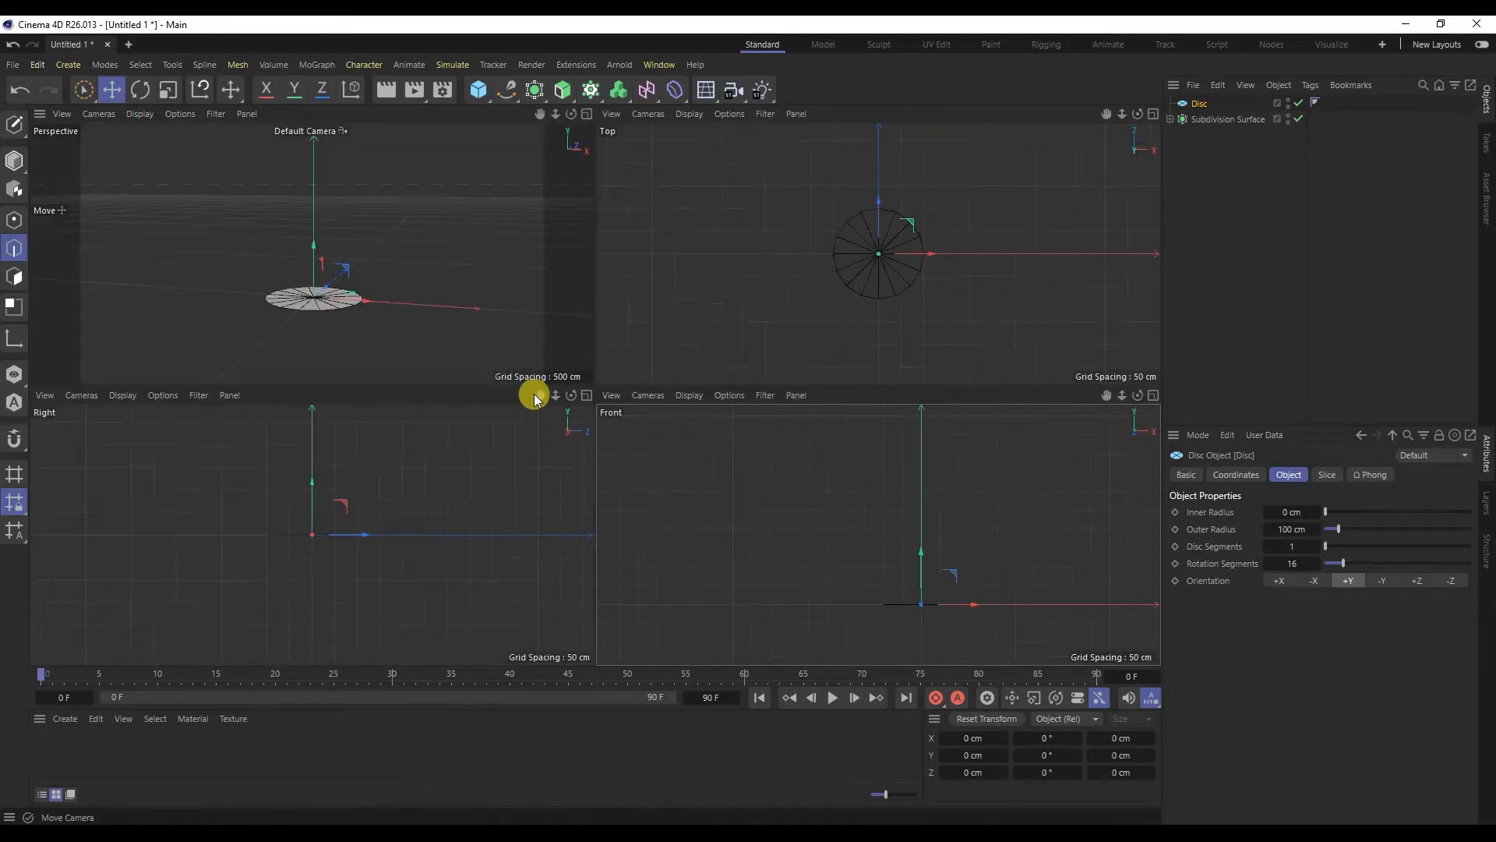
click(16, 125)
double_click(336, 310)
ctrl+drag(924, 567, 926, 545)
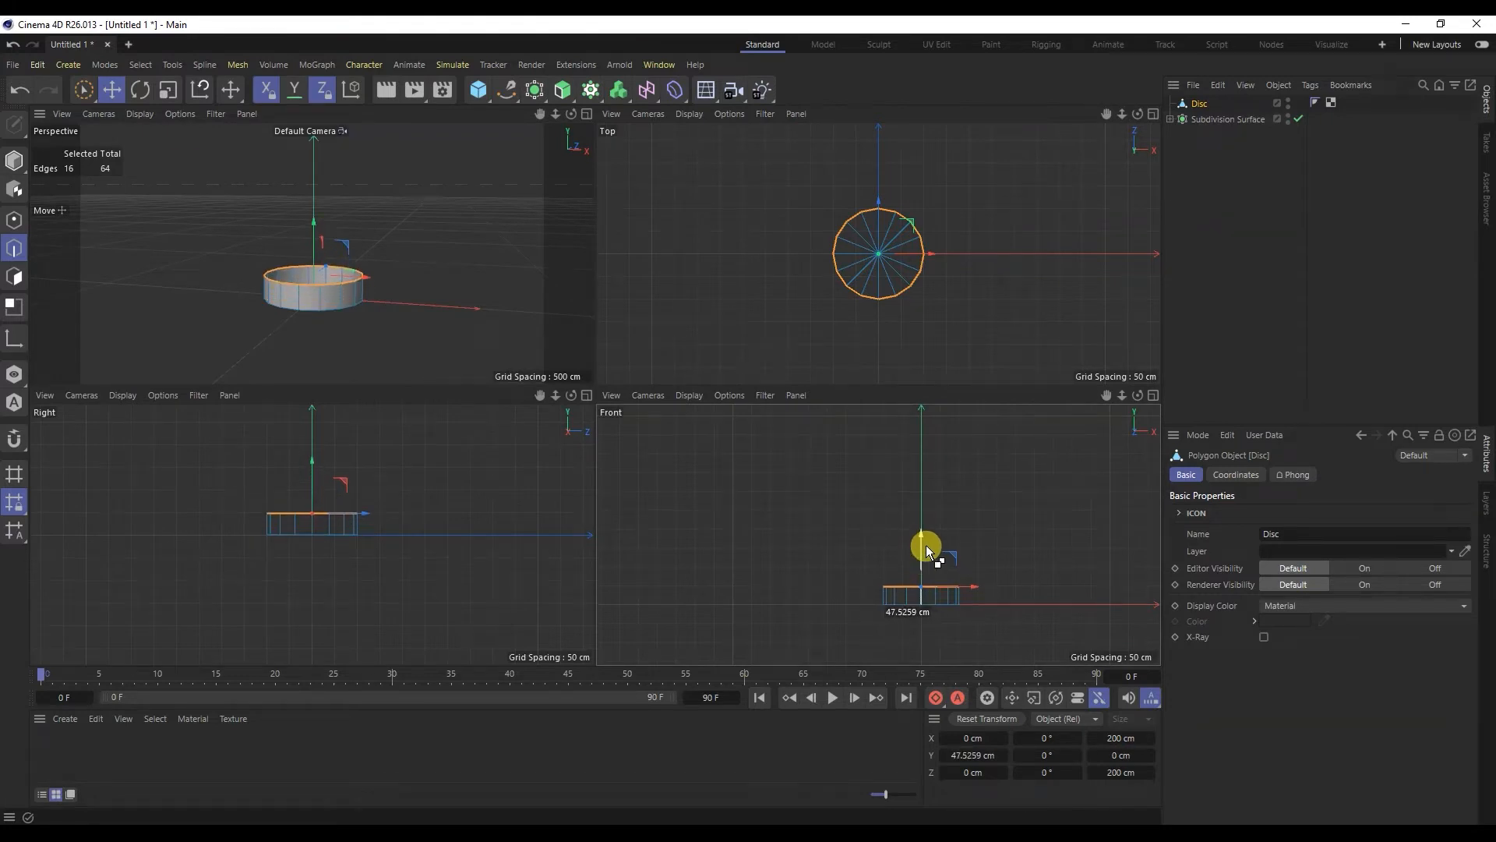
ctrl+drag(923, 549, 925, 531)
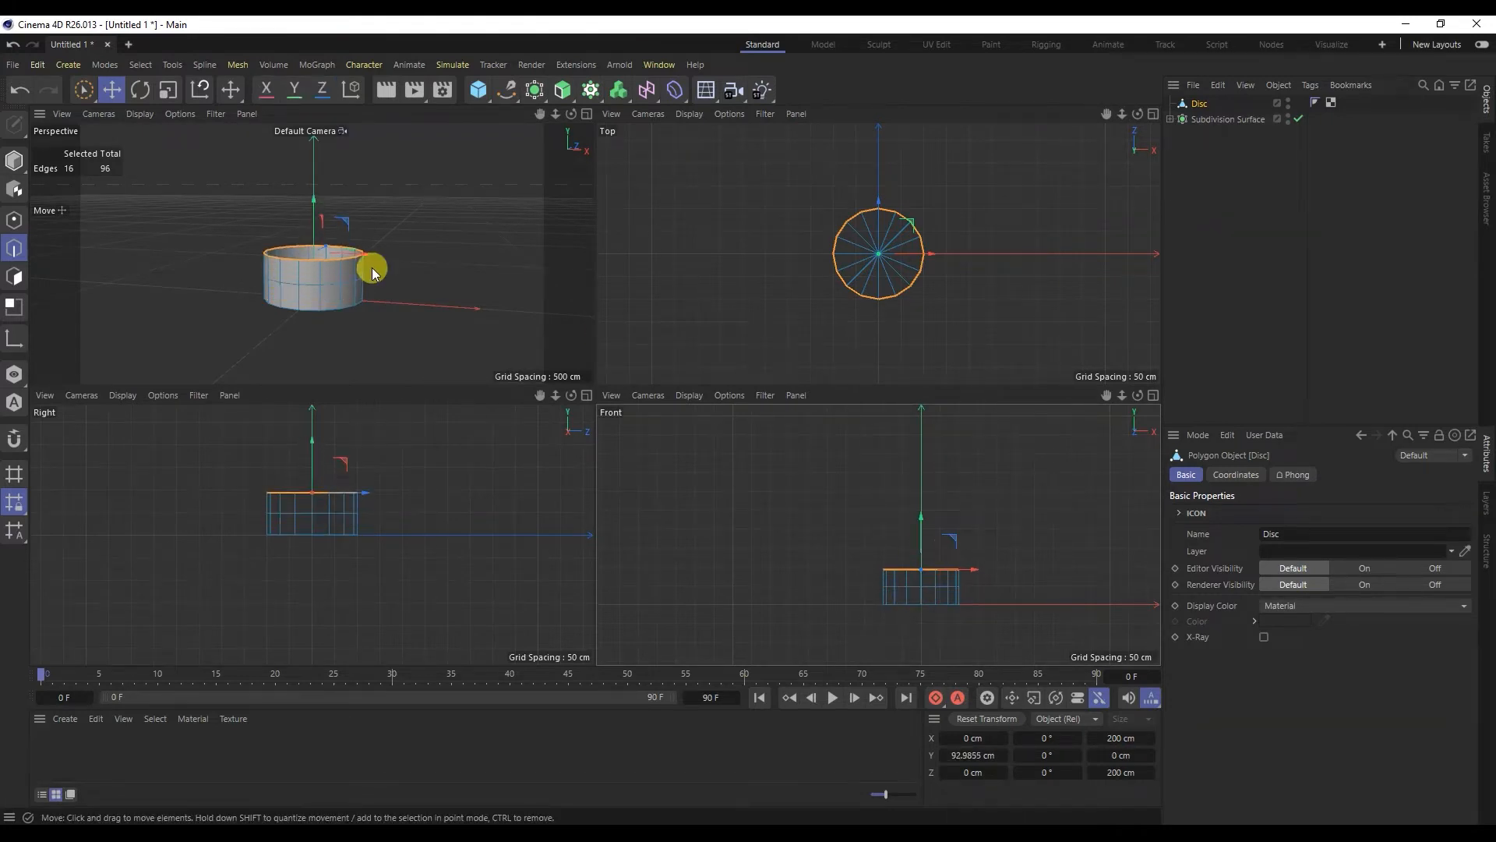
Scale the upper edge loop outward, extrude it up to about 163 cm and widen it to about 443 cm
click(173, 95)
drag(344, 244, 389, 274)
key(e)
ctrl+drag(310, 234, 355, 227)
click(168, 89)
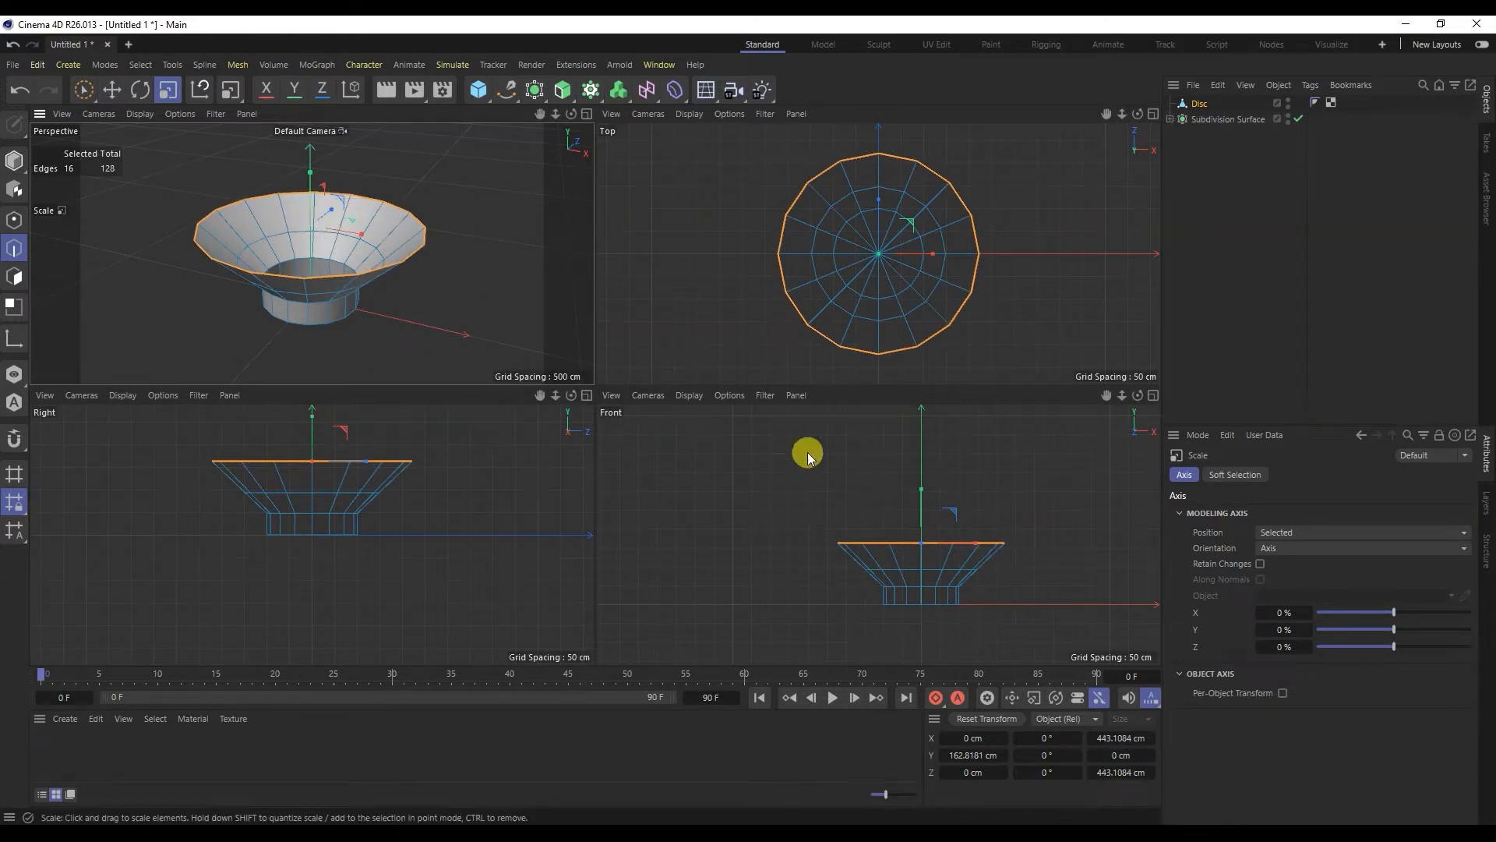
Extrude the rim up to about 234 cm, widen it to about 561 cm, and extrude it again to about 306 cm
click(112, 89)
ctrl+drag(310, 178, 315, 147)
click(167, 89)
alt+drag(382, 194, 543, 175)
alt+drag(376, 217, 392, 355)
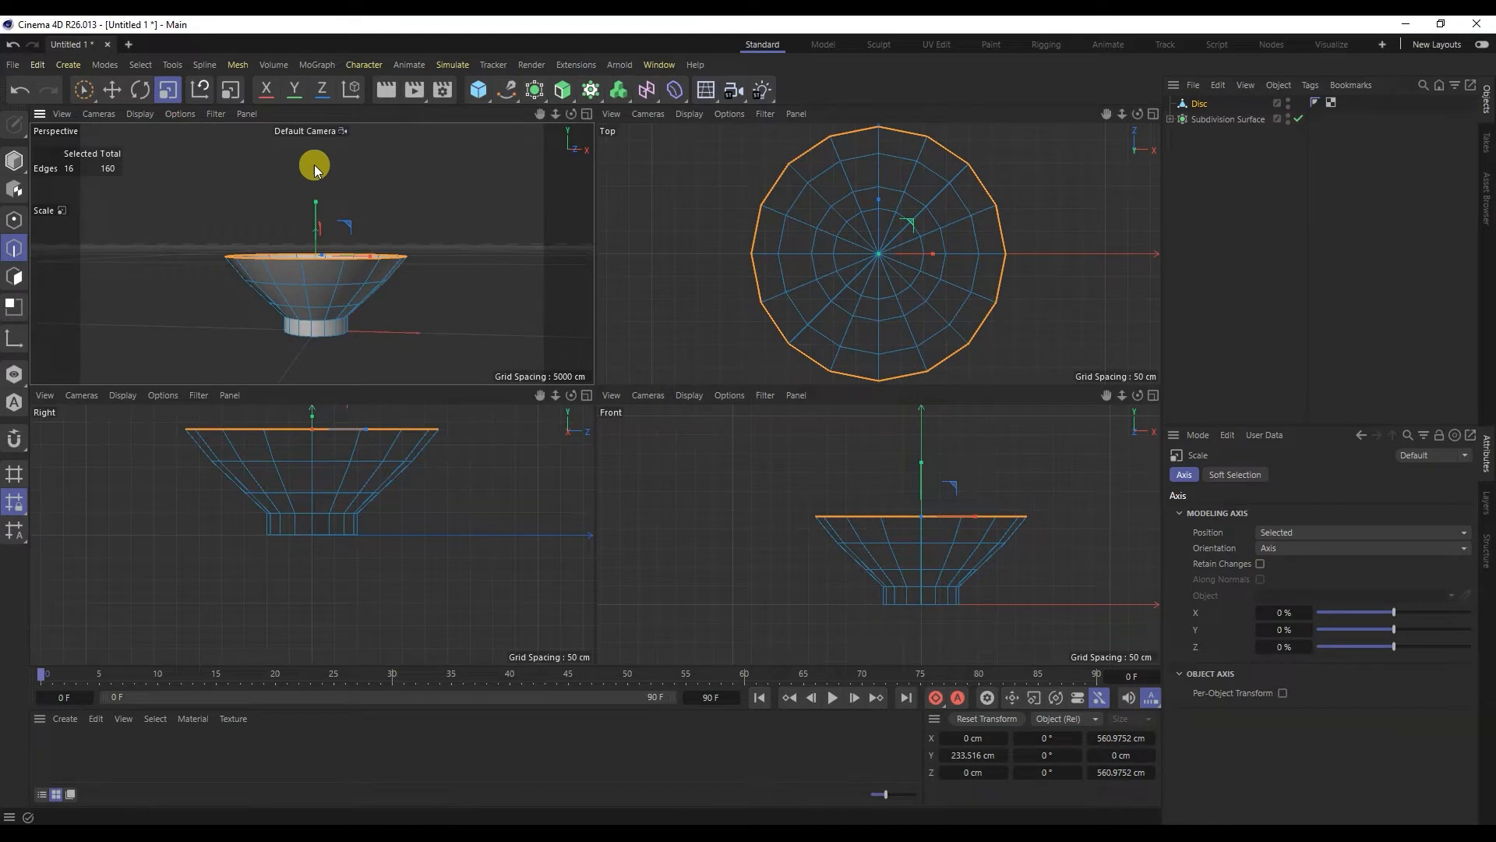
drag(317, 207, 320, 180)
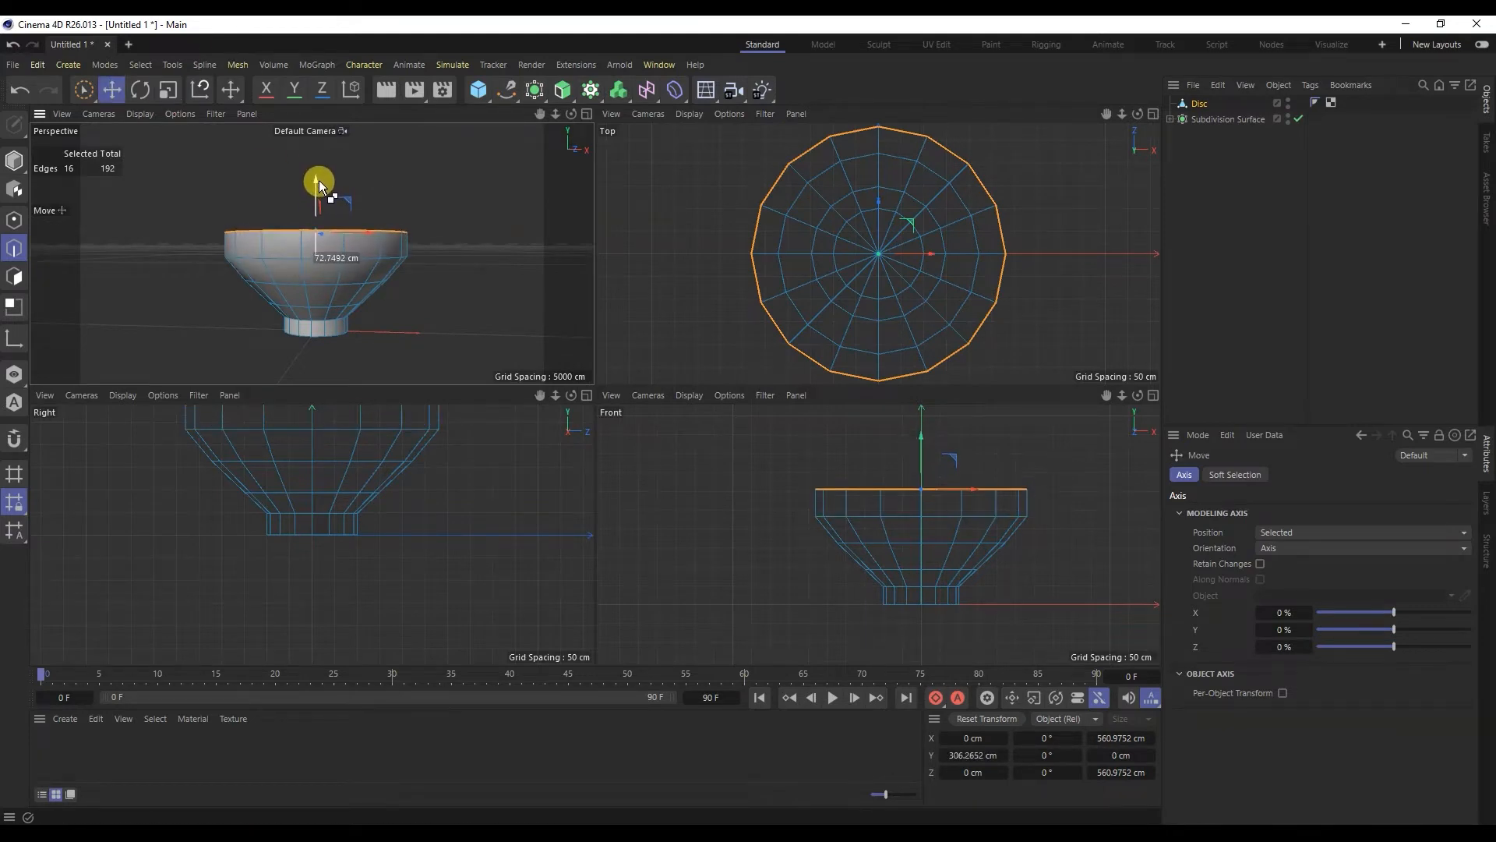
key(t)
Round the body by adjusting the loops below the rim, narrowing the one at about 226 cm height to about 530 cm, then reselect the rim
alt+drag(341, 238, 291, 258)
double_click(294, 261)
double_click(336, 239)
drag(293, 201, 334, 277)
double_click(250, 310)
scroll(270, 343, up, 3)
double_click(371, 255)
click(170, 92)
drag(367, 201, 324, 225)
double_click(304, 233)
Extrude the rim to about 346 cm height and 514 cm width, then again to about 397 cm height and 454 cm width
click(113, 89)
ctrl+drag(306, 147, 306, 118)
alt+drag(301, 222, 310, 257)
click(166, 89)
alt+drag(359, 242, 307, 217)
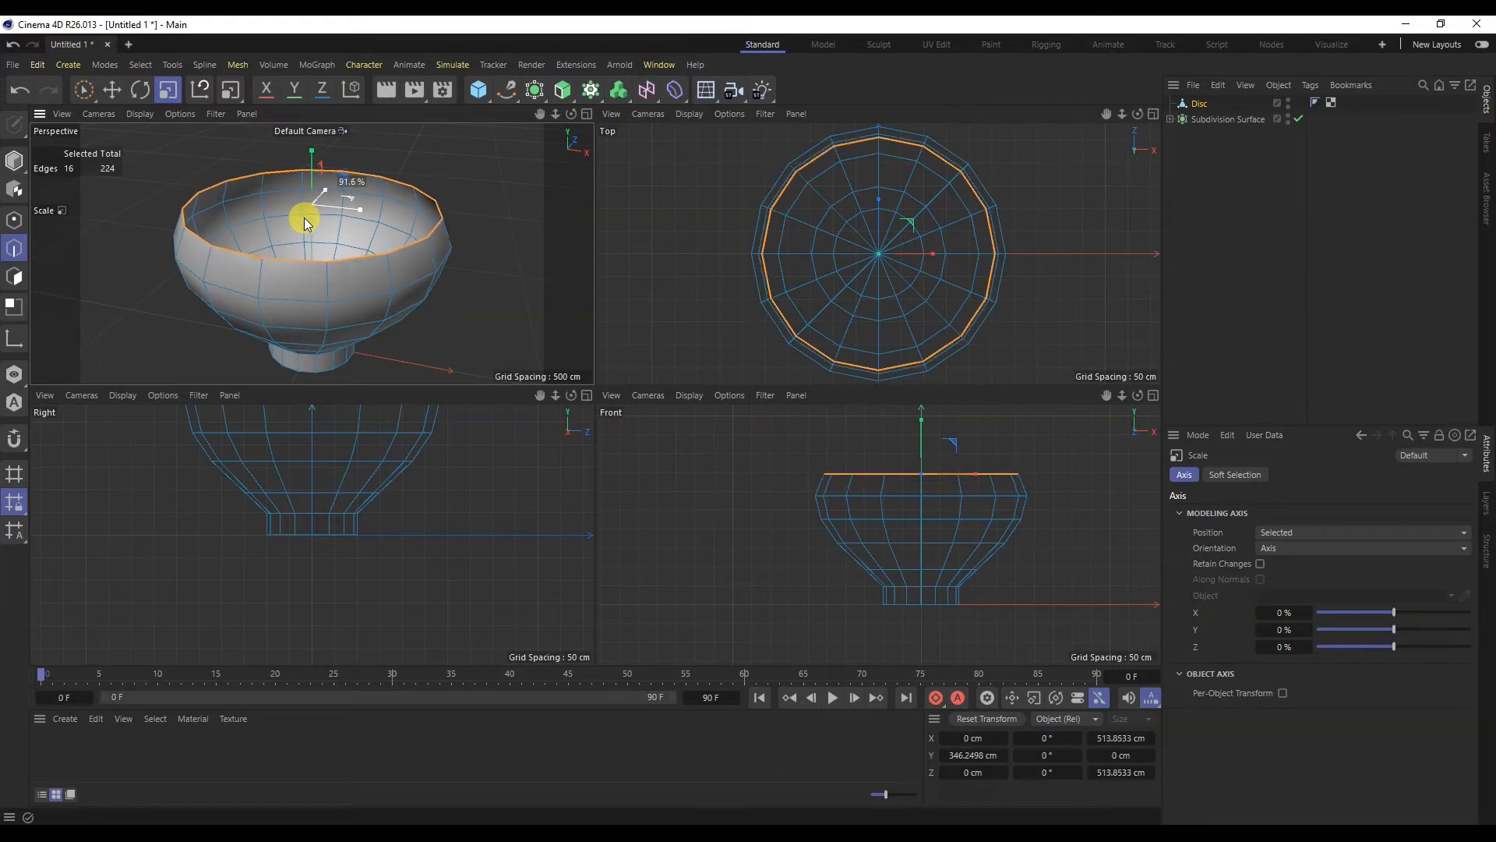
click(113, 88)
ctrl+drag(306, 156, 291, 223)
click(166, 89)
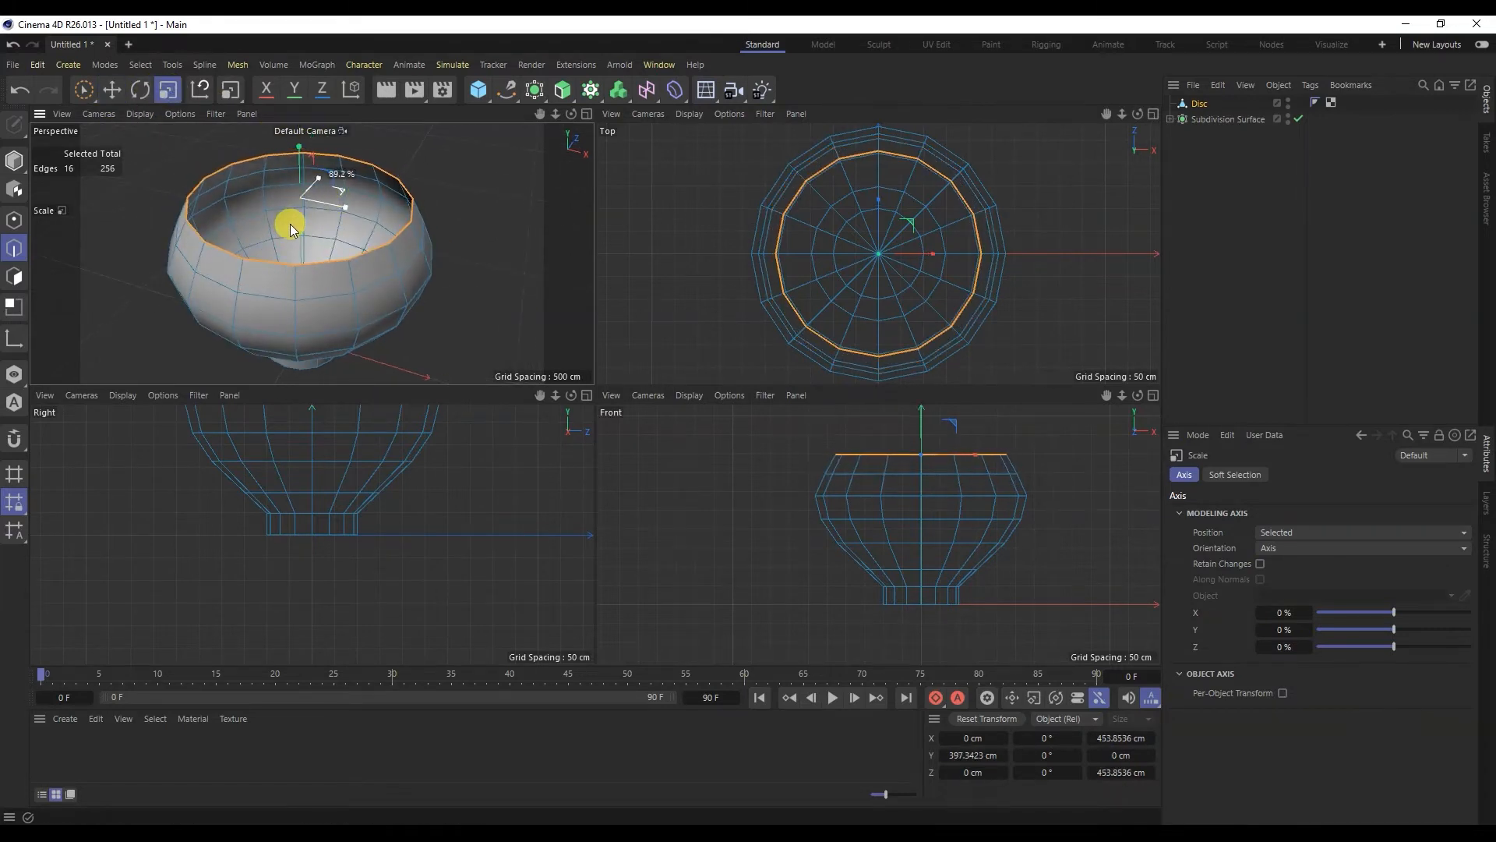
Widen the three body edge loops above the foot, scaling the highest of them to about 567 cm across
alt+right_drag(935, 522, 889, 596)
double_click(887, 592)
drag(349, 299, 488, 319)
double_click(843, 554)
drag(344, 274, 447, 287)
double_click(840, 515)
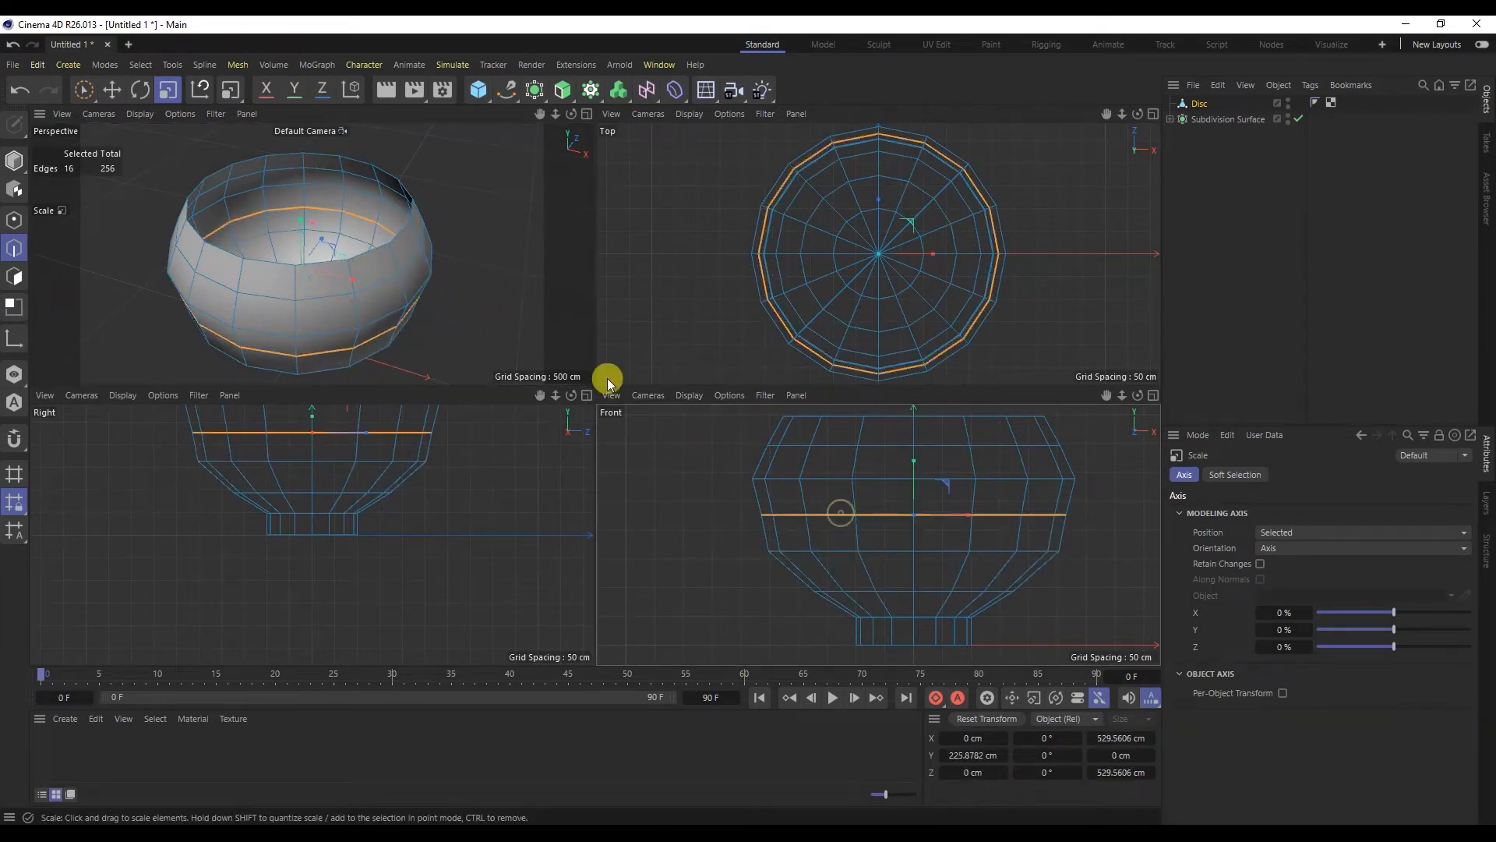
drag(343, 263, 424, 284)
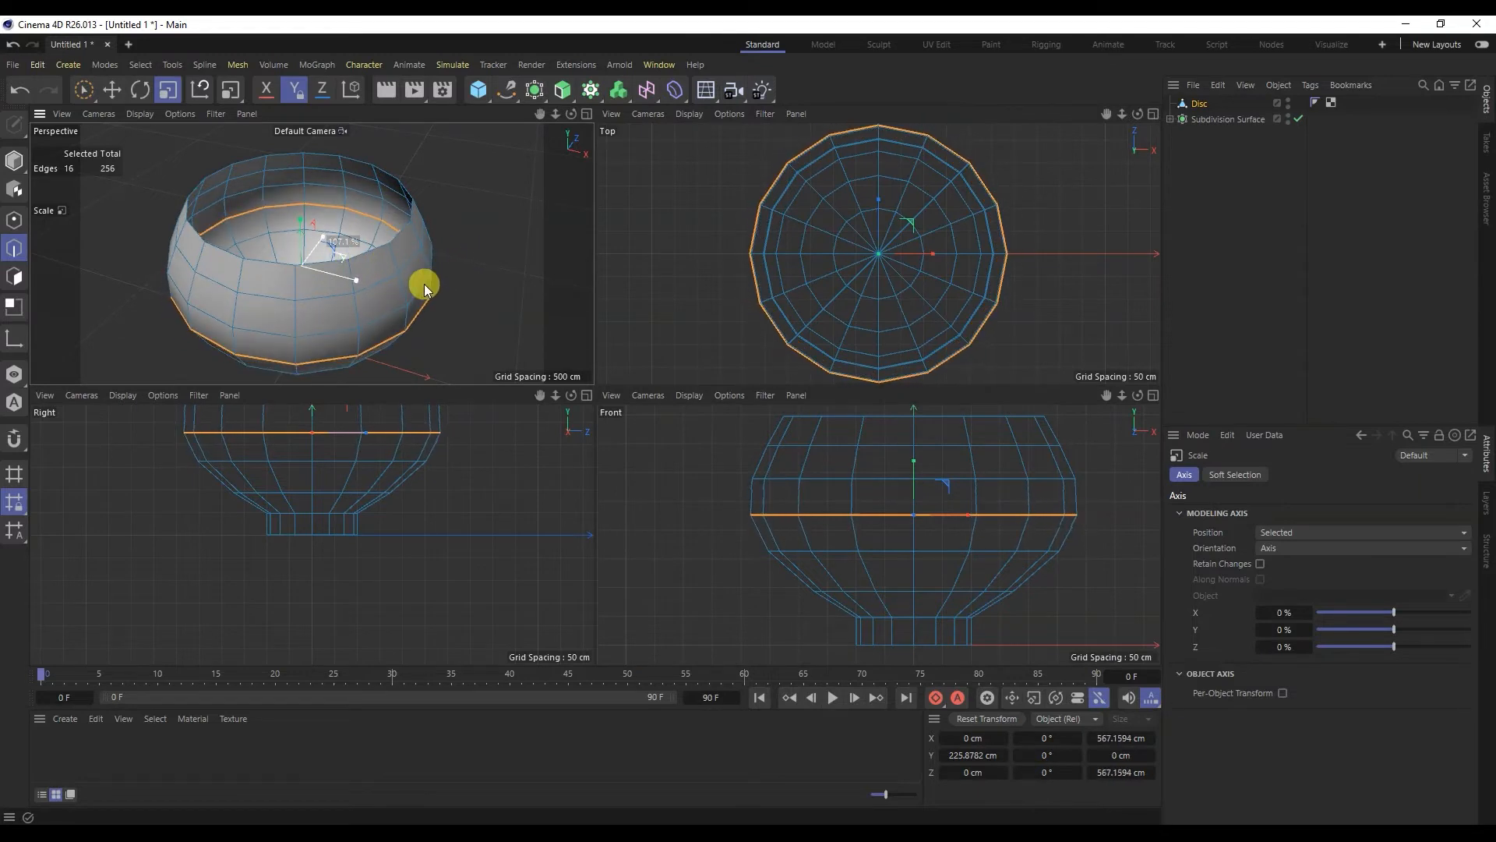
Lower the upper body loops, placing the one just under the rim at about 329 cm
click(113, 92)
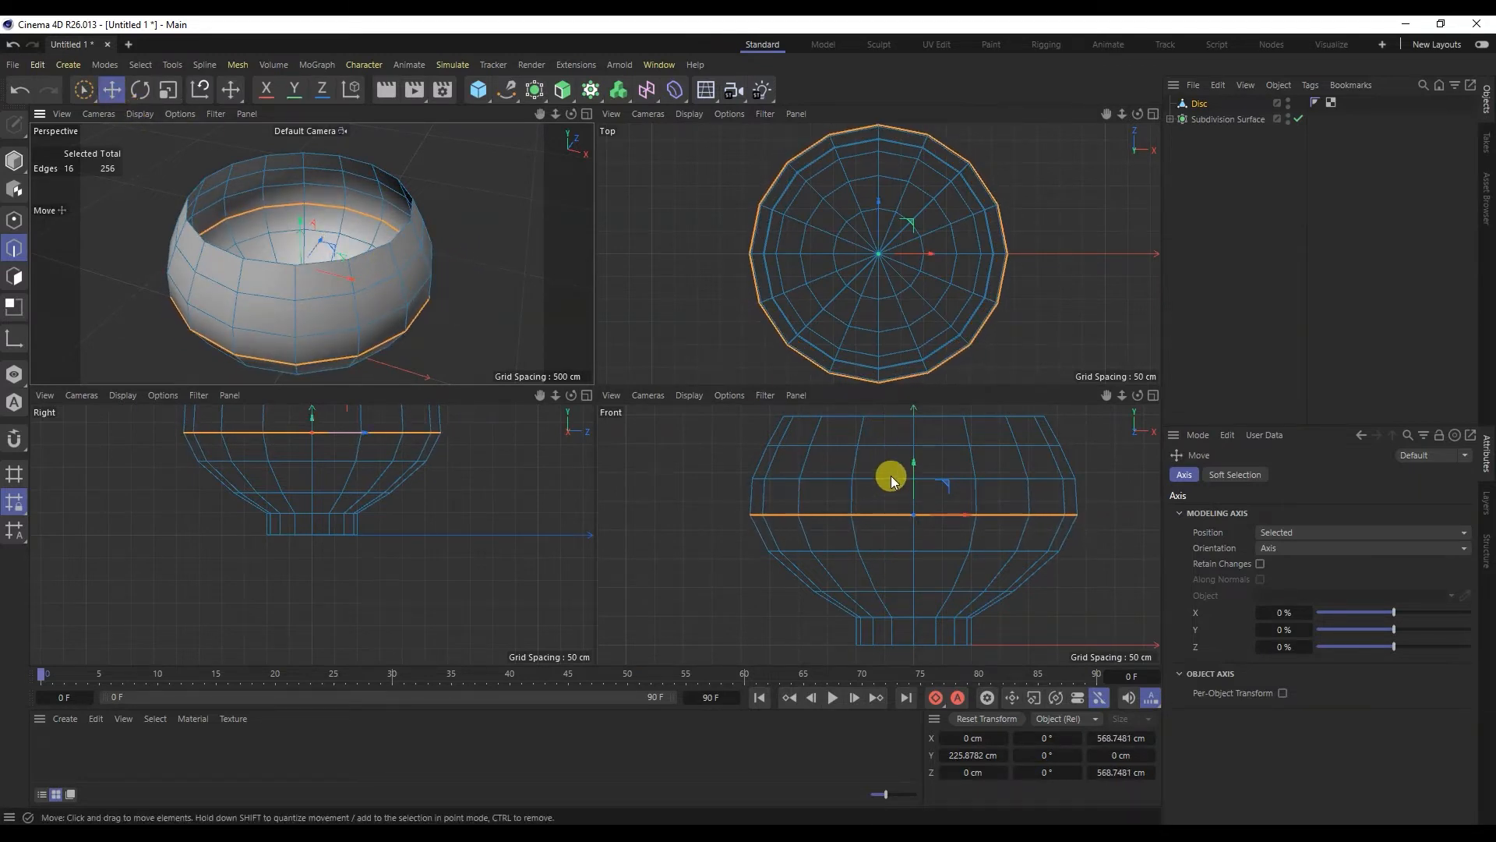
drag(912, 485, 919, 431)
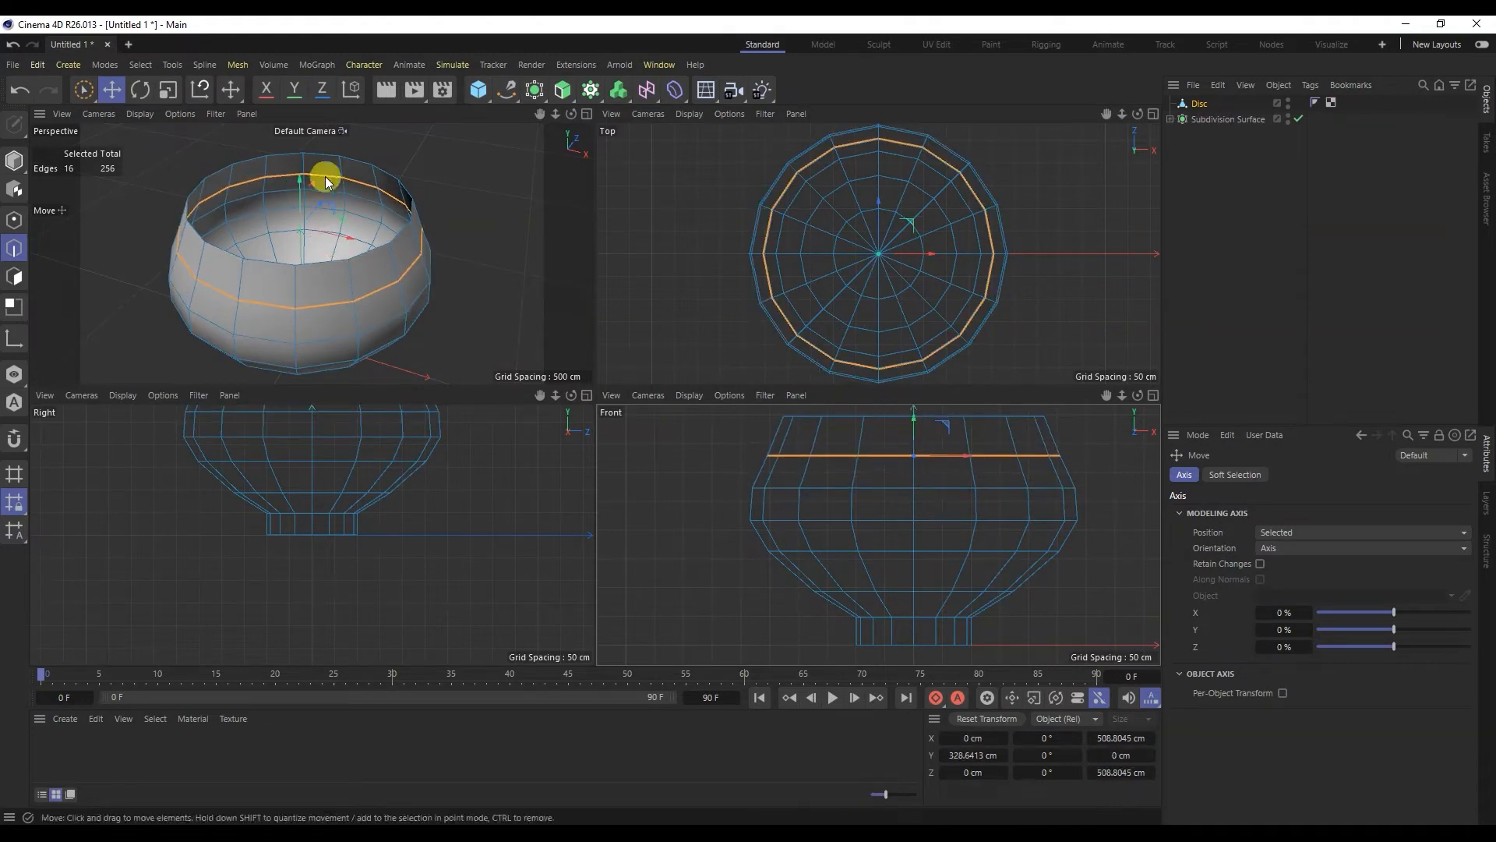
drag(348, 220, 373, 226)
Lower the rim loop to about 349 cm and move the body loops above the foot down
double_click(847, 418)
scroll(870, 505, down, 2)
key(e)
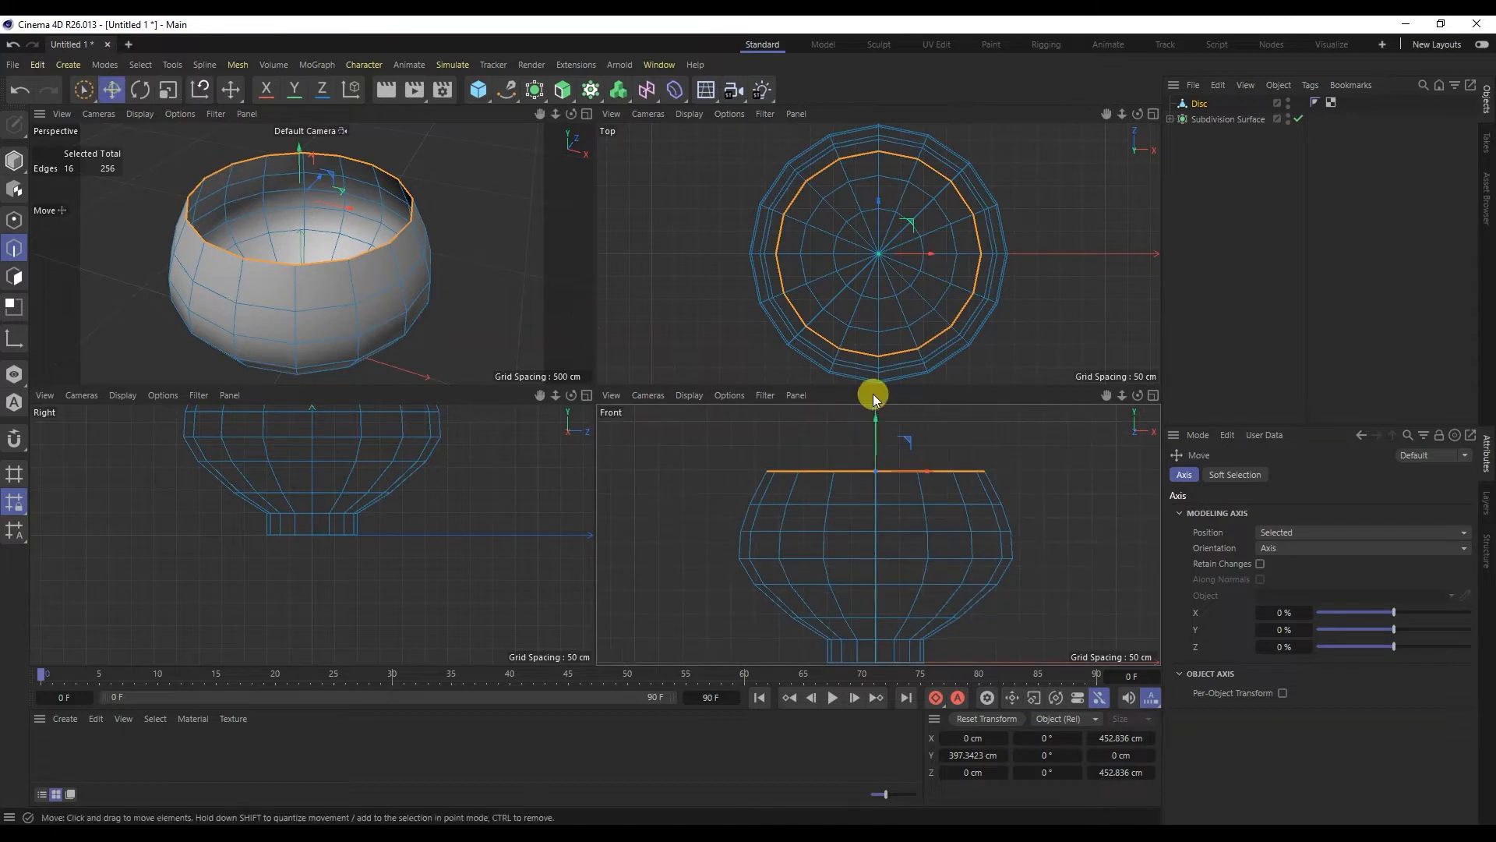
drag(878, 433, 879, 443)
double_click(828, 615)
drag(862, 592, 873, 462)
alt+middle_drag(909, 532, 893, 468)
drag(876, 435, 882, 438)
Reverse the normals of all the bowl's polygons and clear the selection
middle_click(276, 239)
scroll(441, 347, down, 5)
alt+drag(460, 507, 485, 441)
click(726, 379)
alt+right_drag(506, 366, 507, 348)
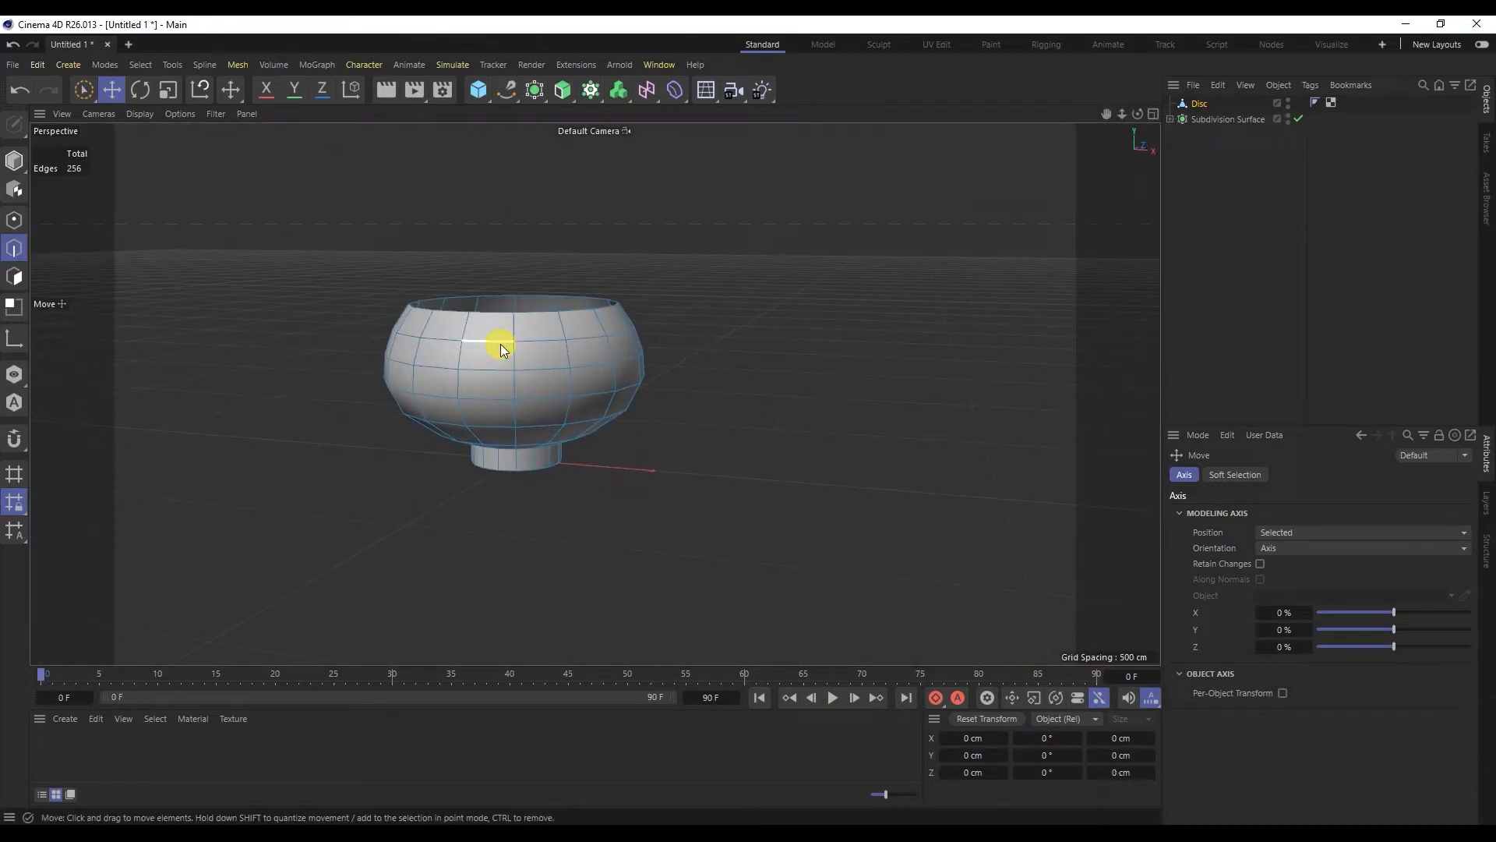
key(ctrl+a)
alt+drag(522, 392, 612, 405)
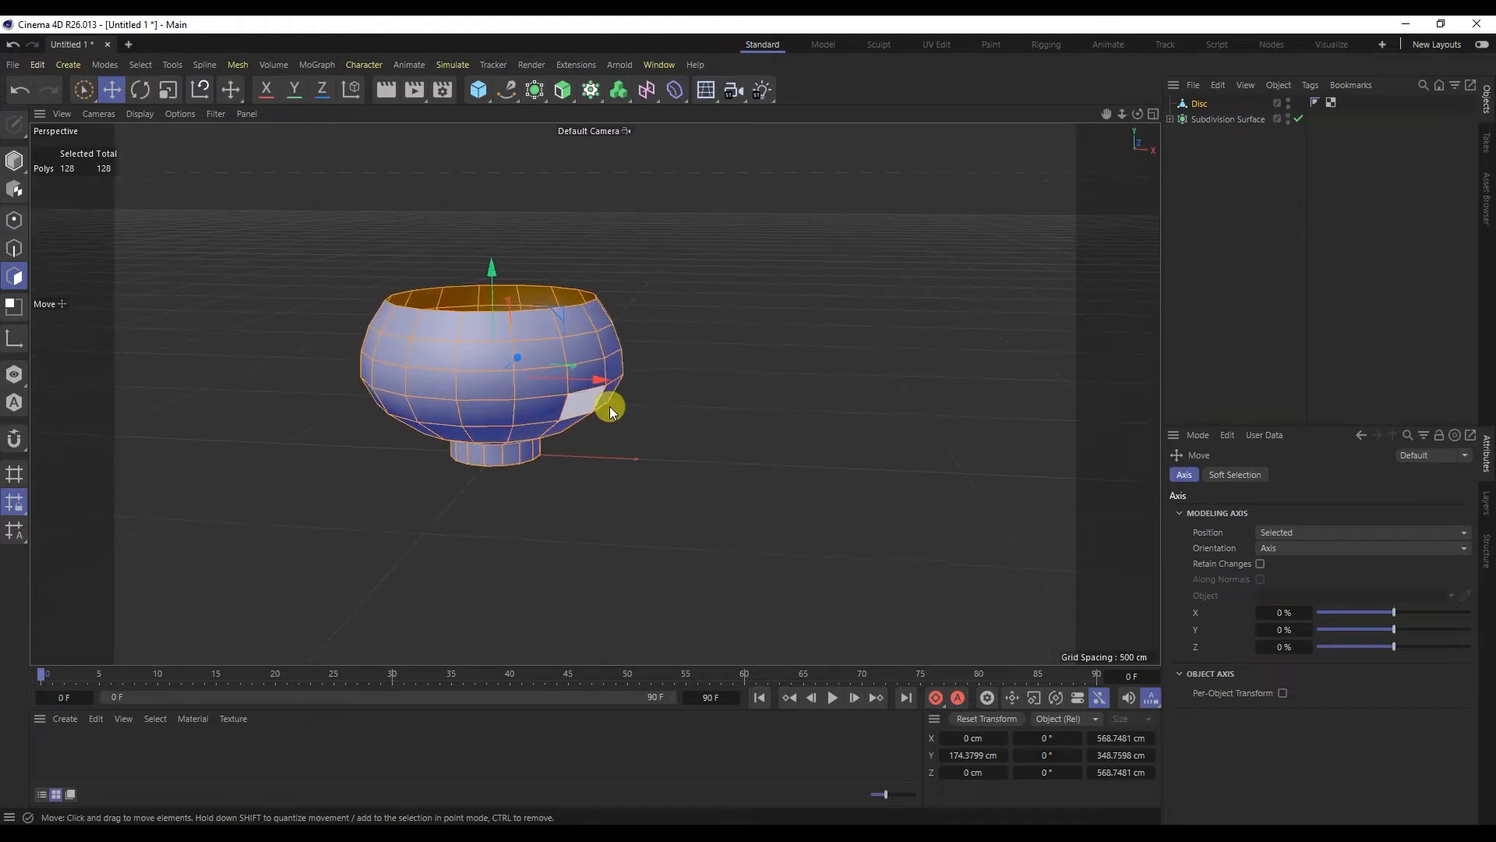
right_click(649, 382)
click(725, 811)
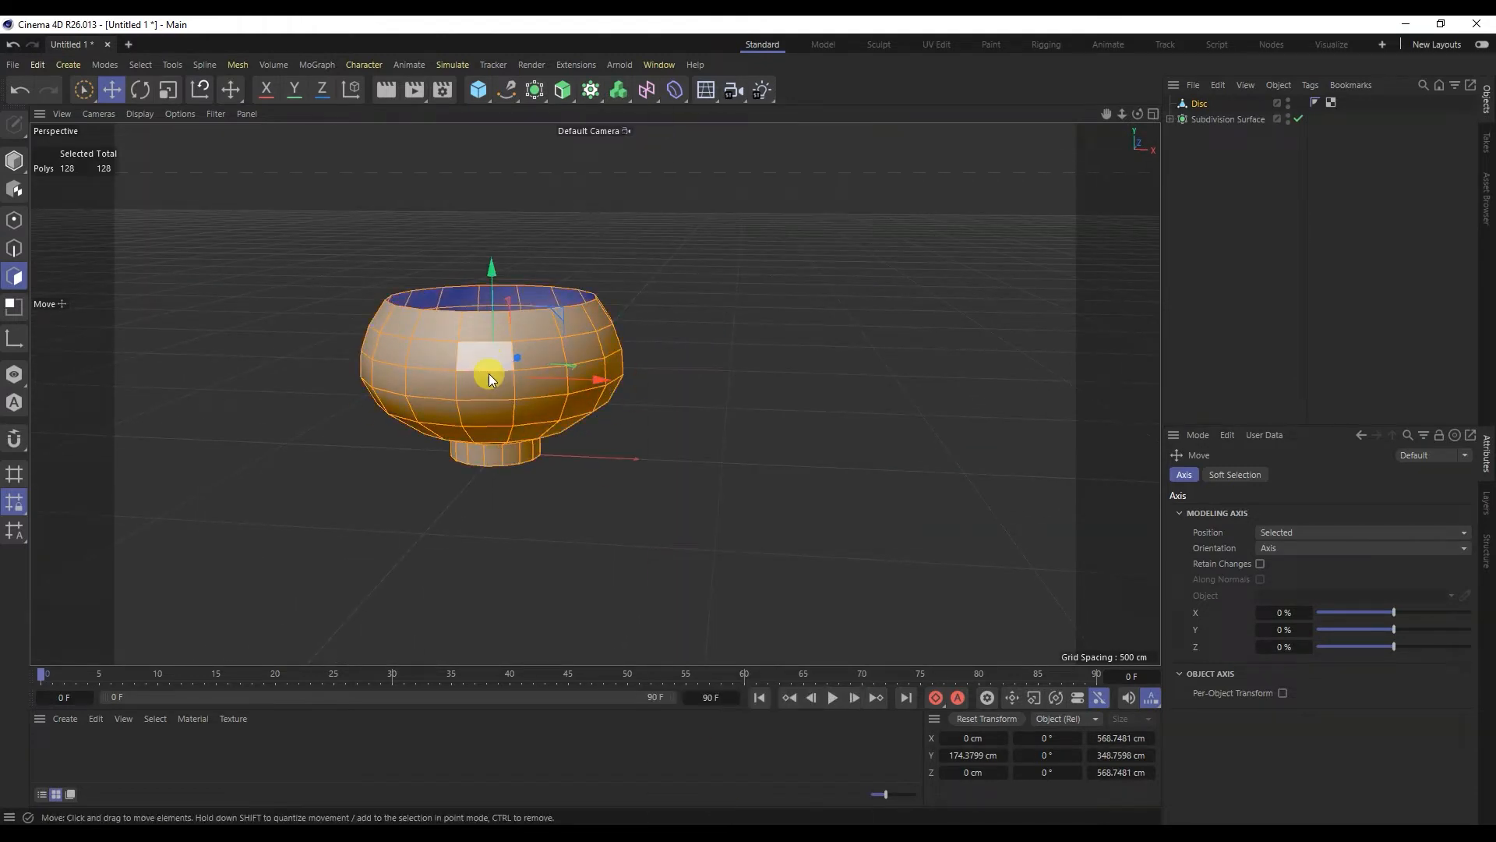
click(662, 486)
Select the rim edge loop and extrude it inward by scaling it to about 407 cm across
key(F4)
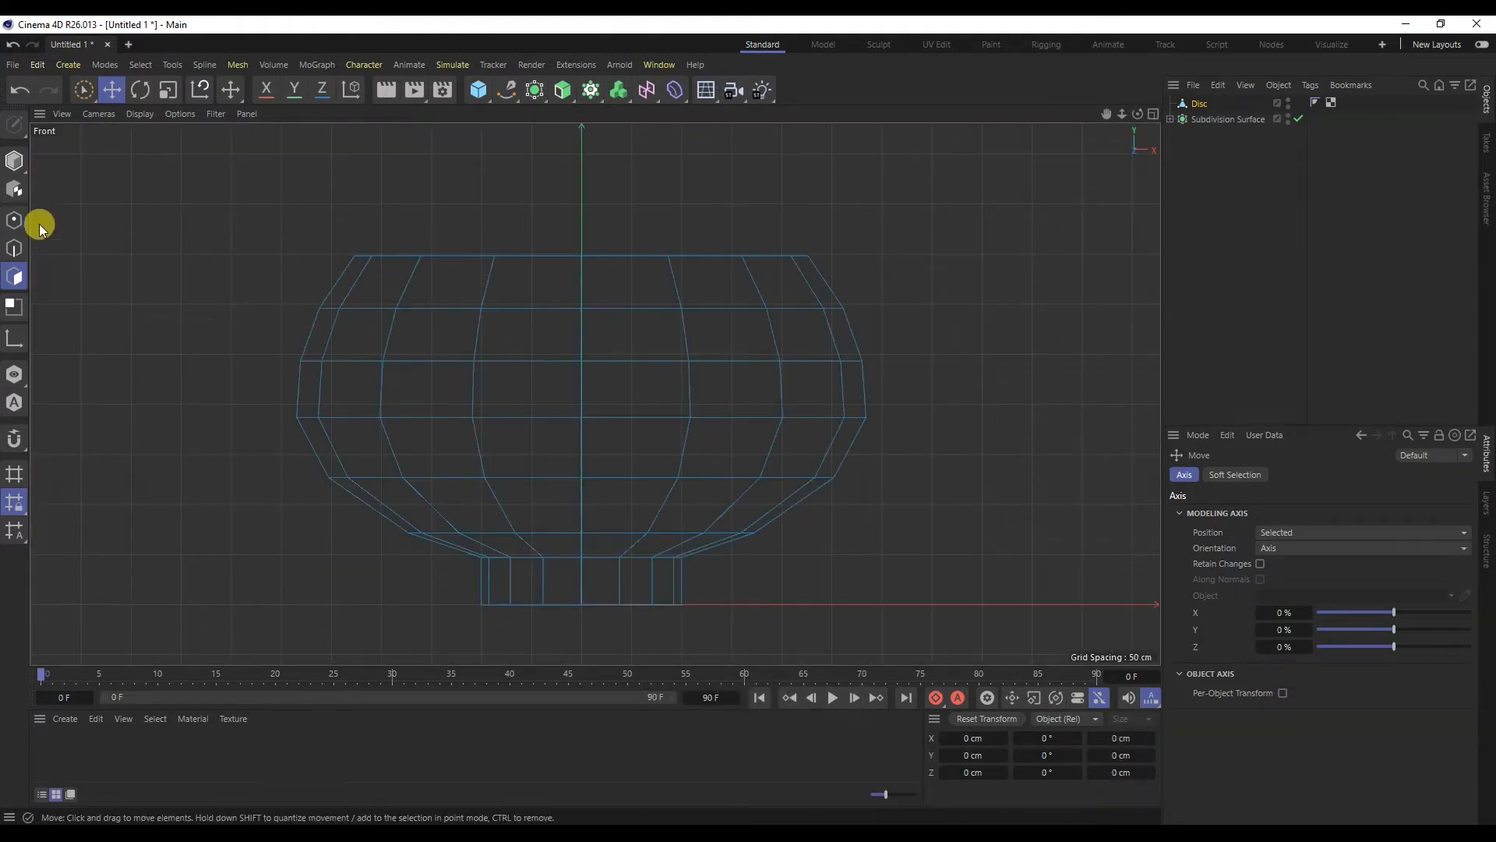
double_click(442, 260)
key(F5)
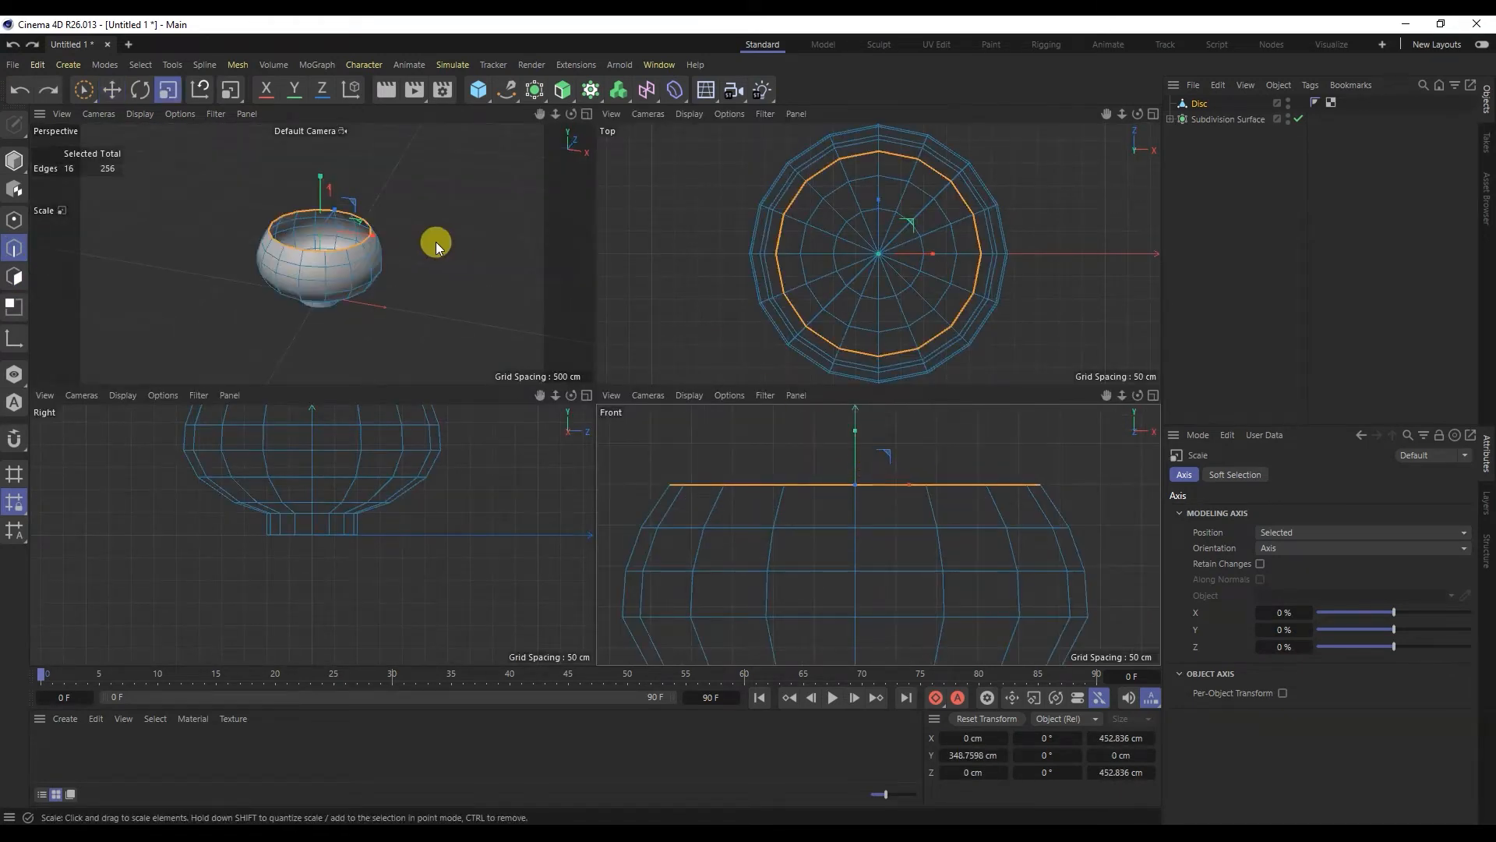
scroll(340, 243, up, 4)
click(114, 90)
click(167, 92)
ctrl+drag(369, 243, 281, 249)
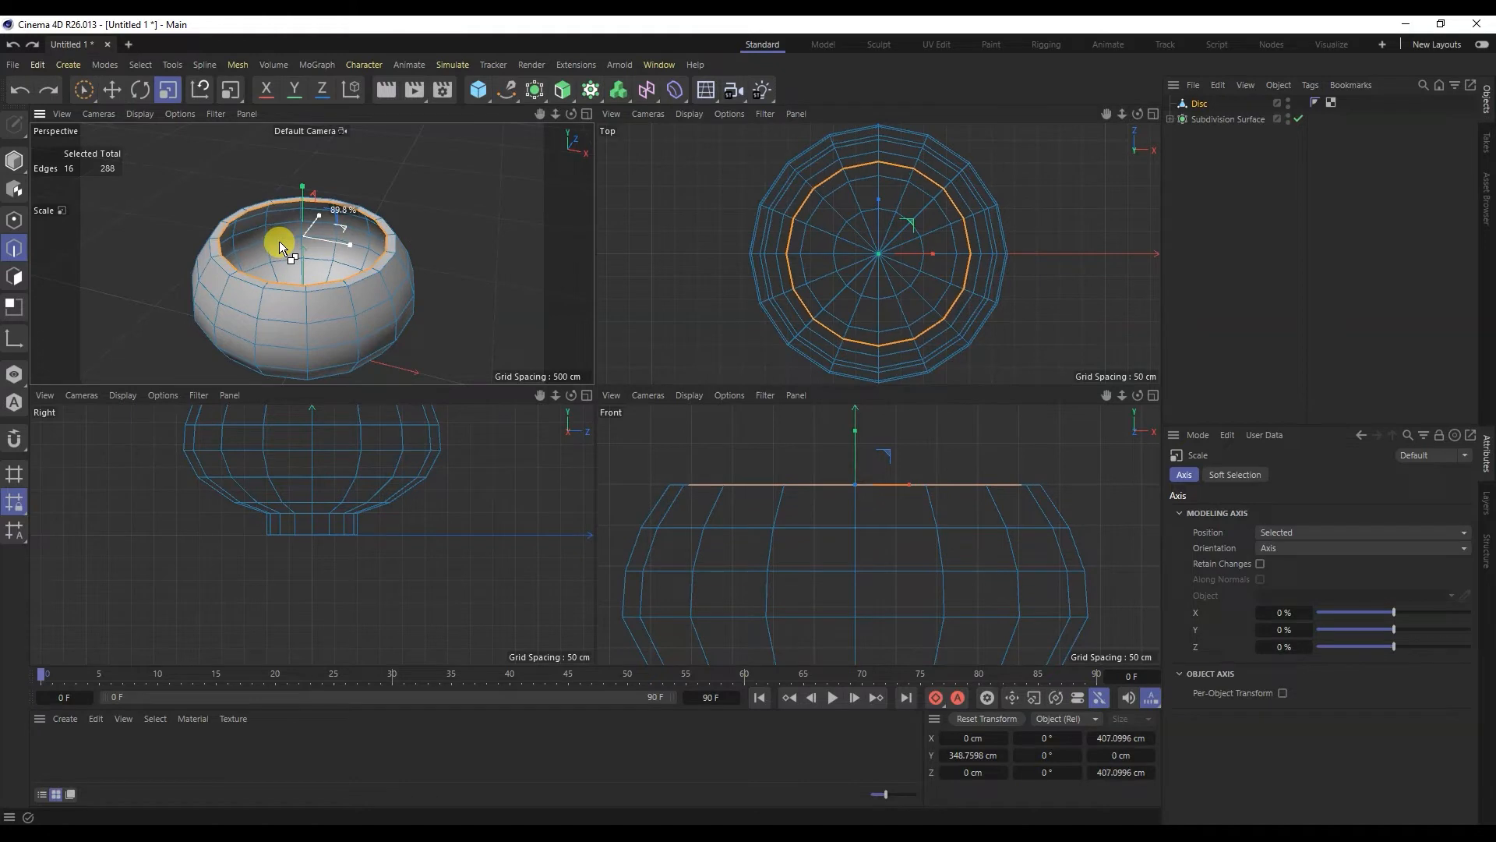
Extrude the inner rim down to about 297 cm, widen it to 475 cm, extrude to about 244 cm and widen it to about 515 cm
ctrl+drag(821, 421, 853, 477)
drag(340, 248, 495, 269)
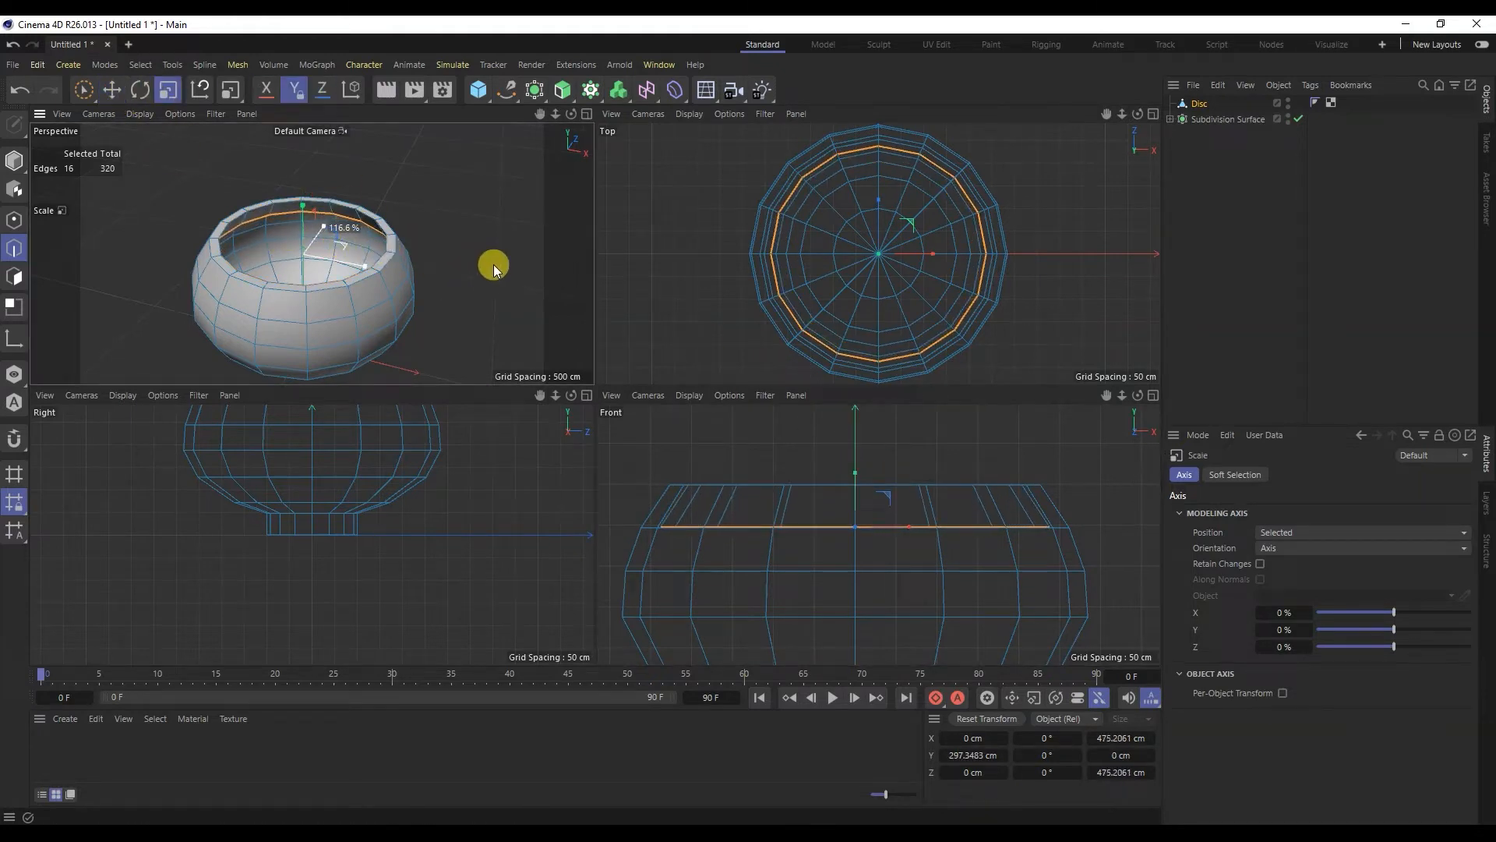
ctrl+drag(853, 480, 859, 519)
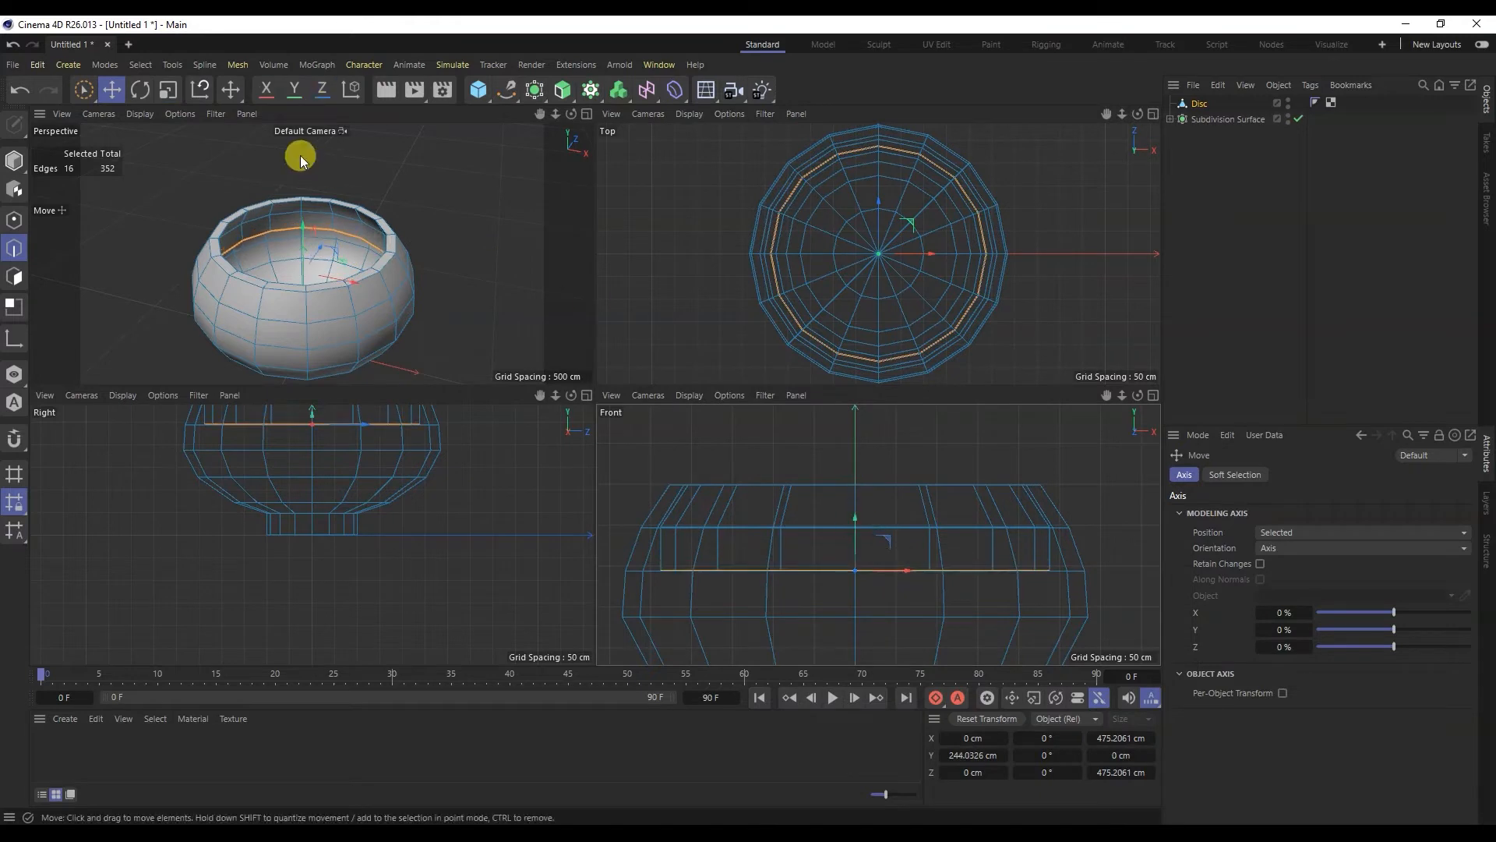
key(t)
drag(343, 260, 425, 279)
Extrude the inner wall loop down to about 189 cm and widen it to about 523 cm
alt+middle_drag(822, 487, 805, 429)
ctrl+drag(841, 472, 842, 522)
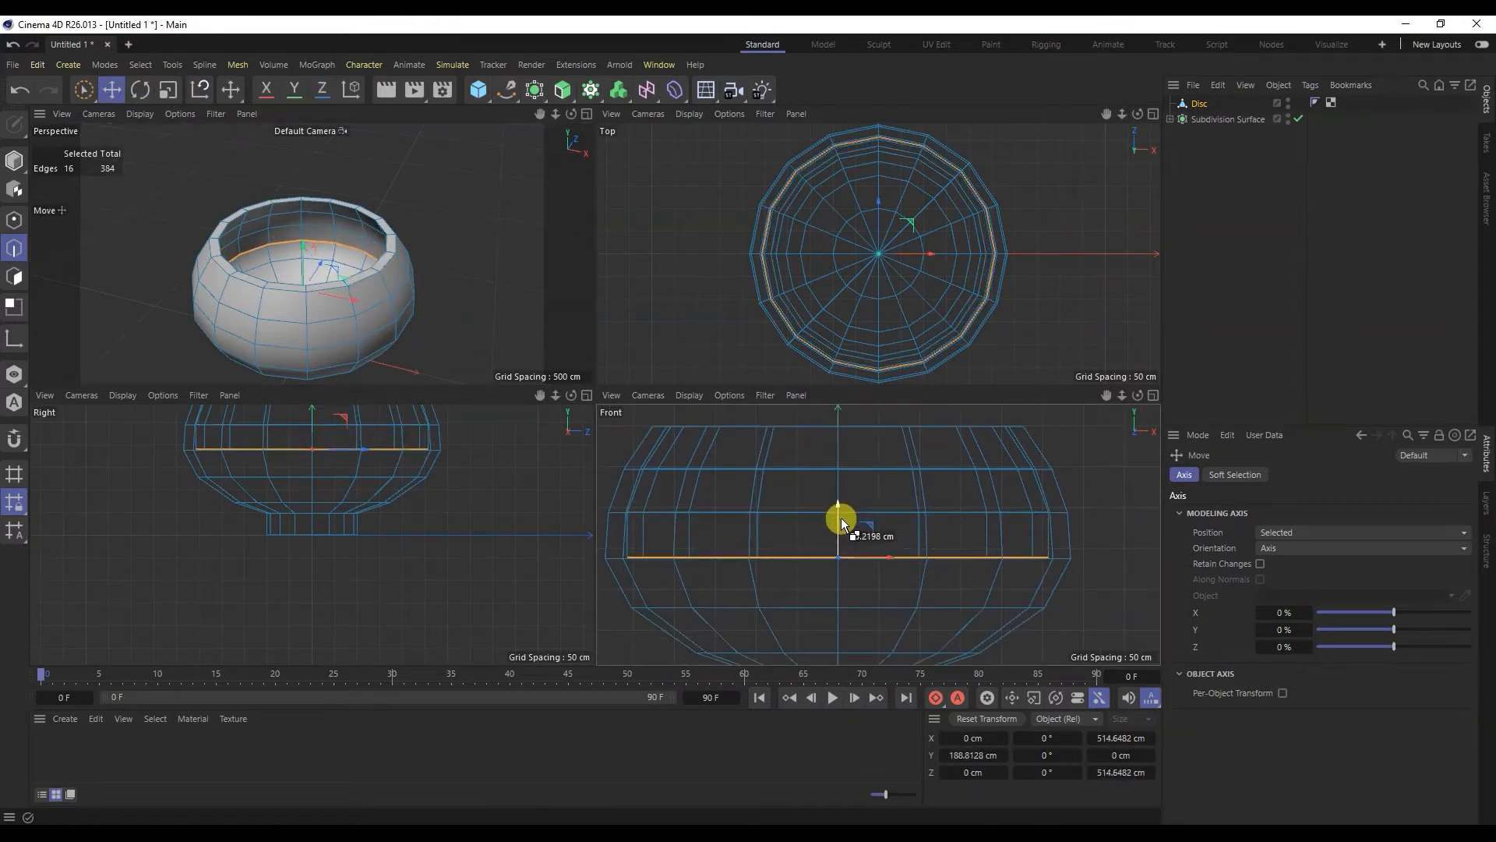
drag(345, 280, 402, 282)
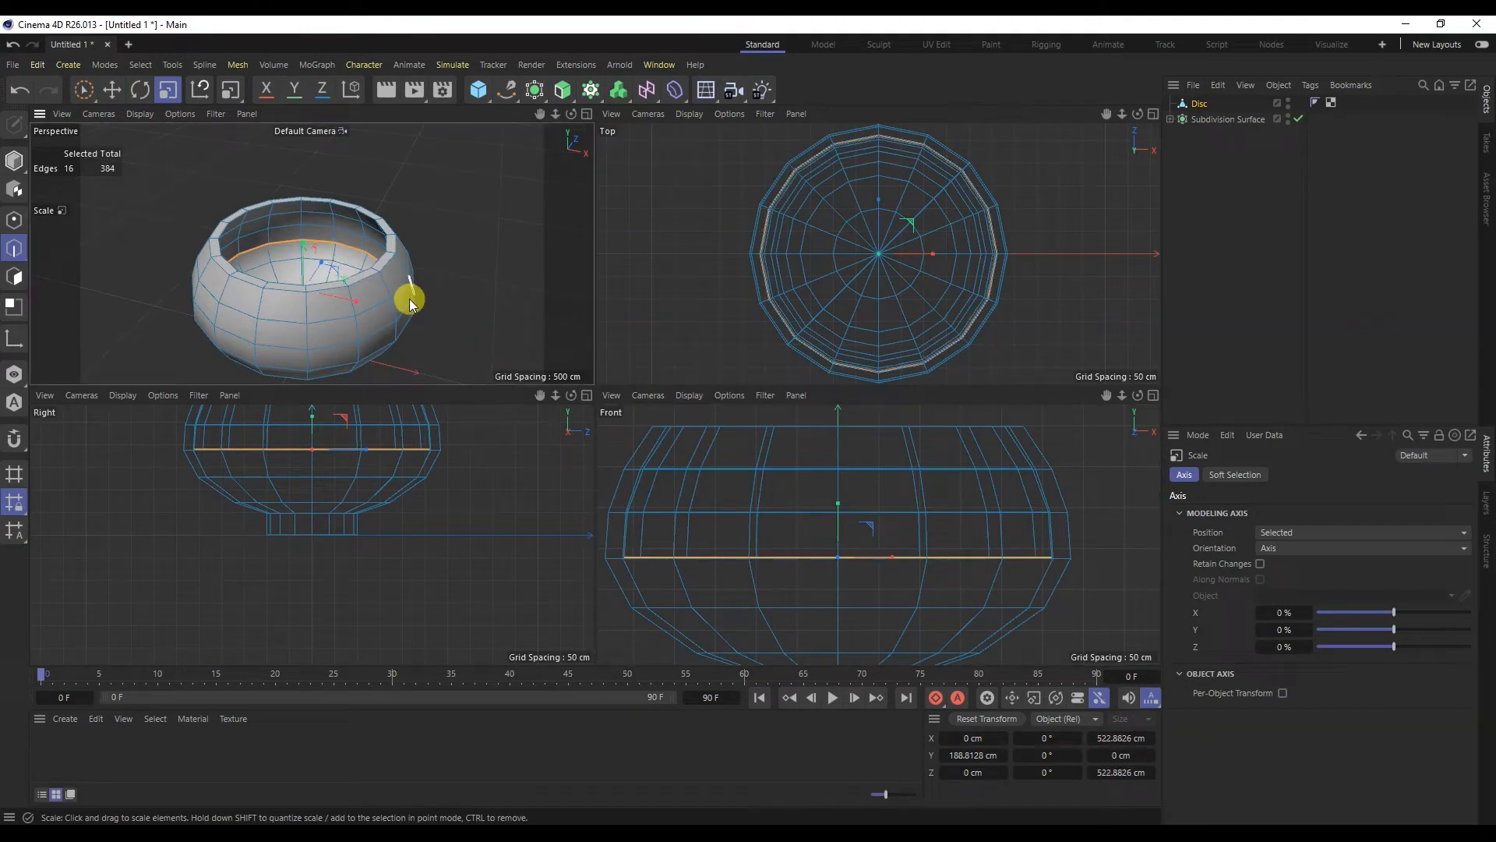
alt+middle_drag(402, 282, 390, 242)
Extrude the inner wall down twice more, narrowing each loop along the outer shape, the last to about 316 cm across at 73 cm height
click(112, 89)
alt+middle_drag(838, 517, 834, 473)
ctrl+drag(835, 474, 840, 522)
click(169, 90)
drag(330, 263, 267, 282)
click(112, 90)
ctrl+drag(837, 518, 841, 564)
click(167, 91)
drag(334, 276, 93, 295)
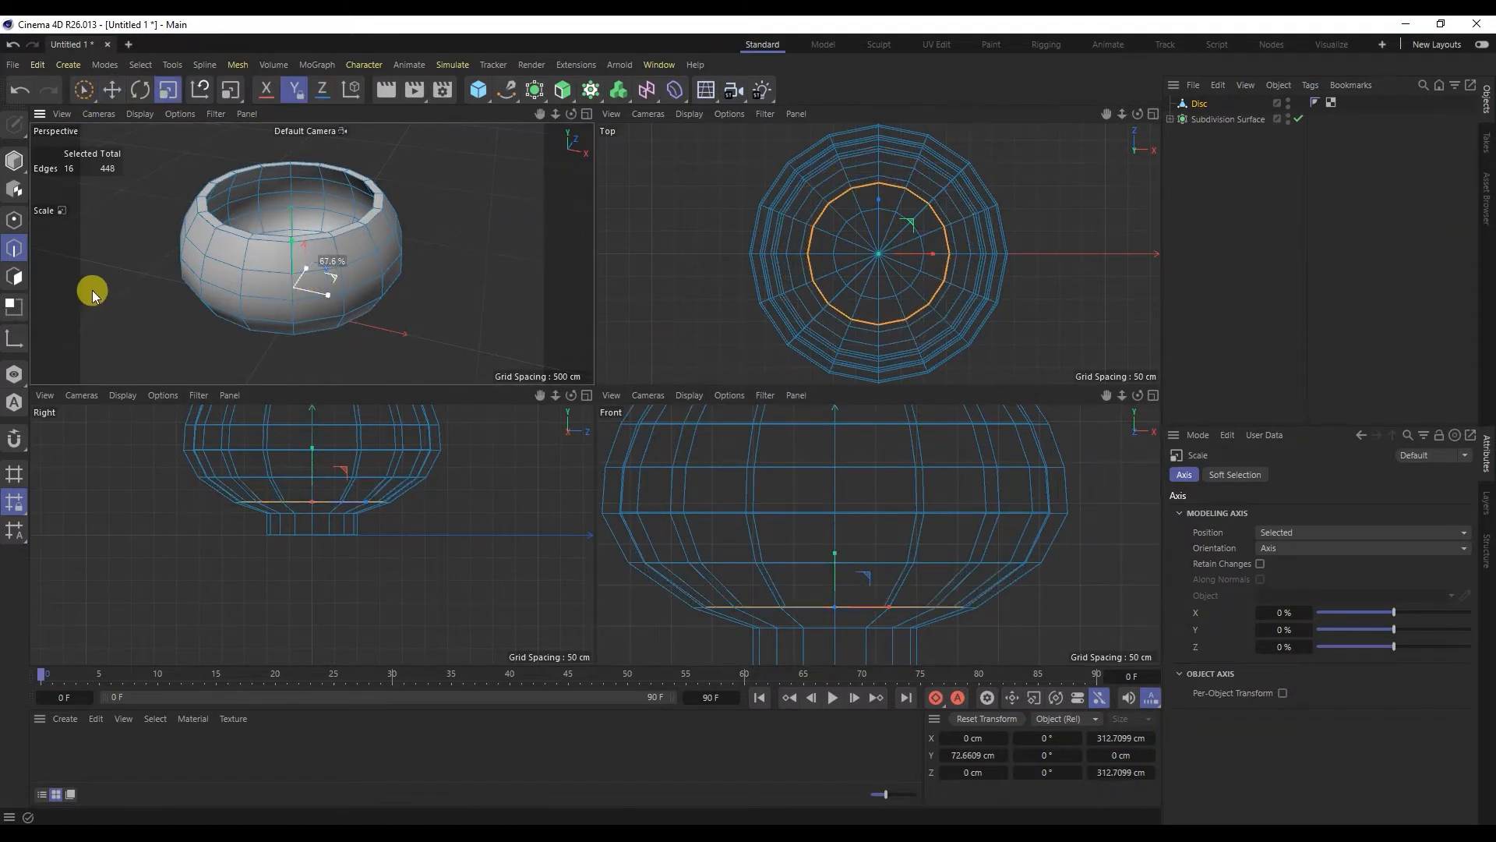
Extrude the lowest inner loop inward to about 159 cm across and close the remaining hole in the bowl's floor
alt+drag(280, 283, 249, 173)
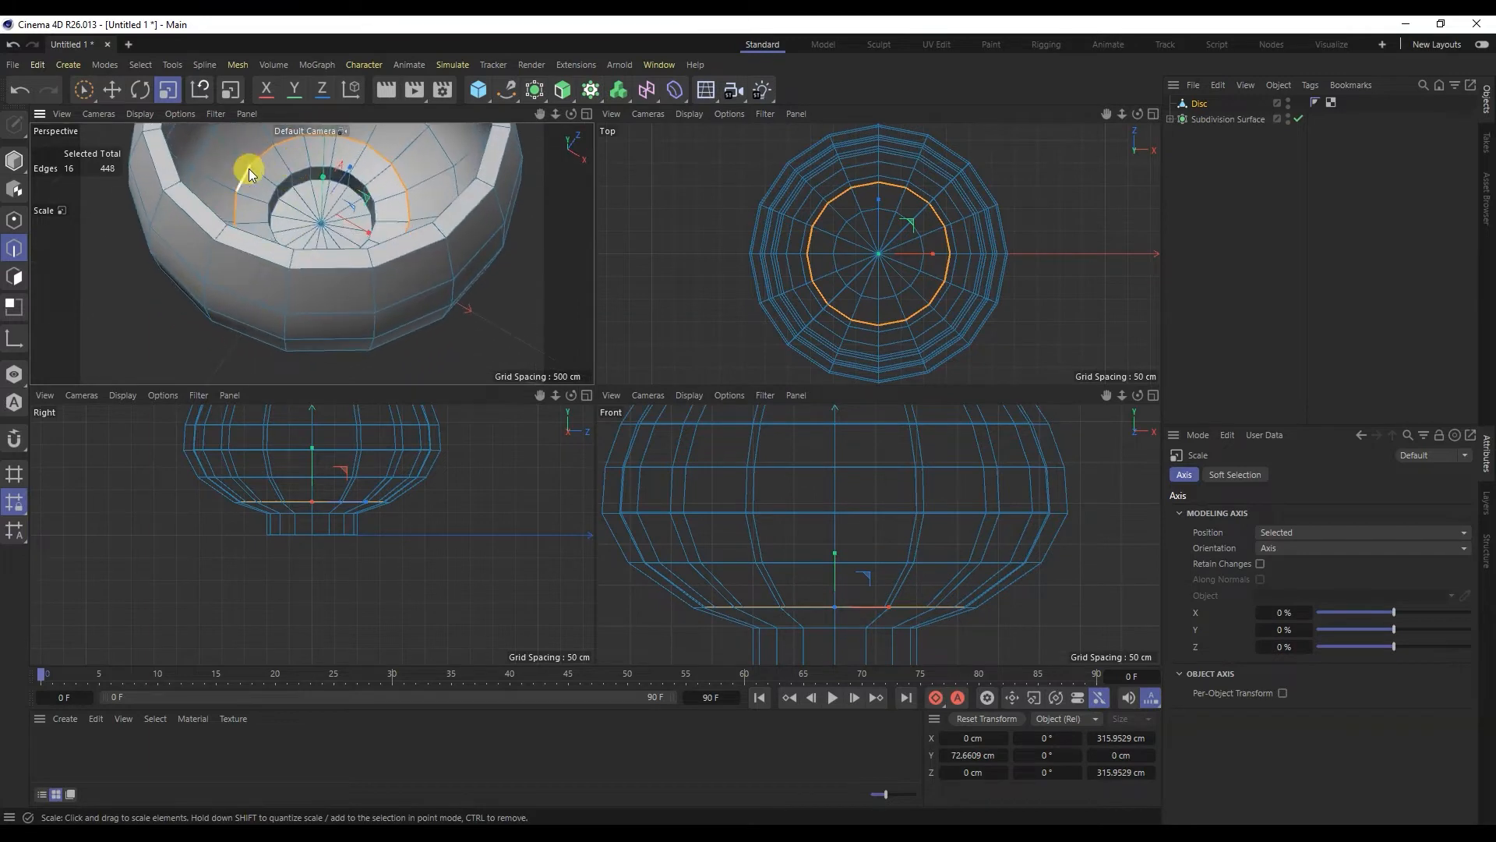
alt+drag(407, 233, 402, 251)
ctrl+drag(374, 184, 88, 225)
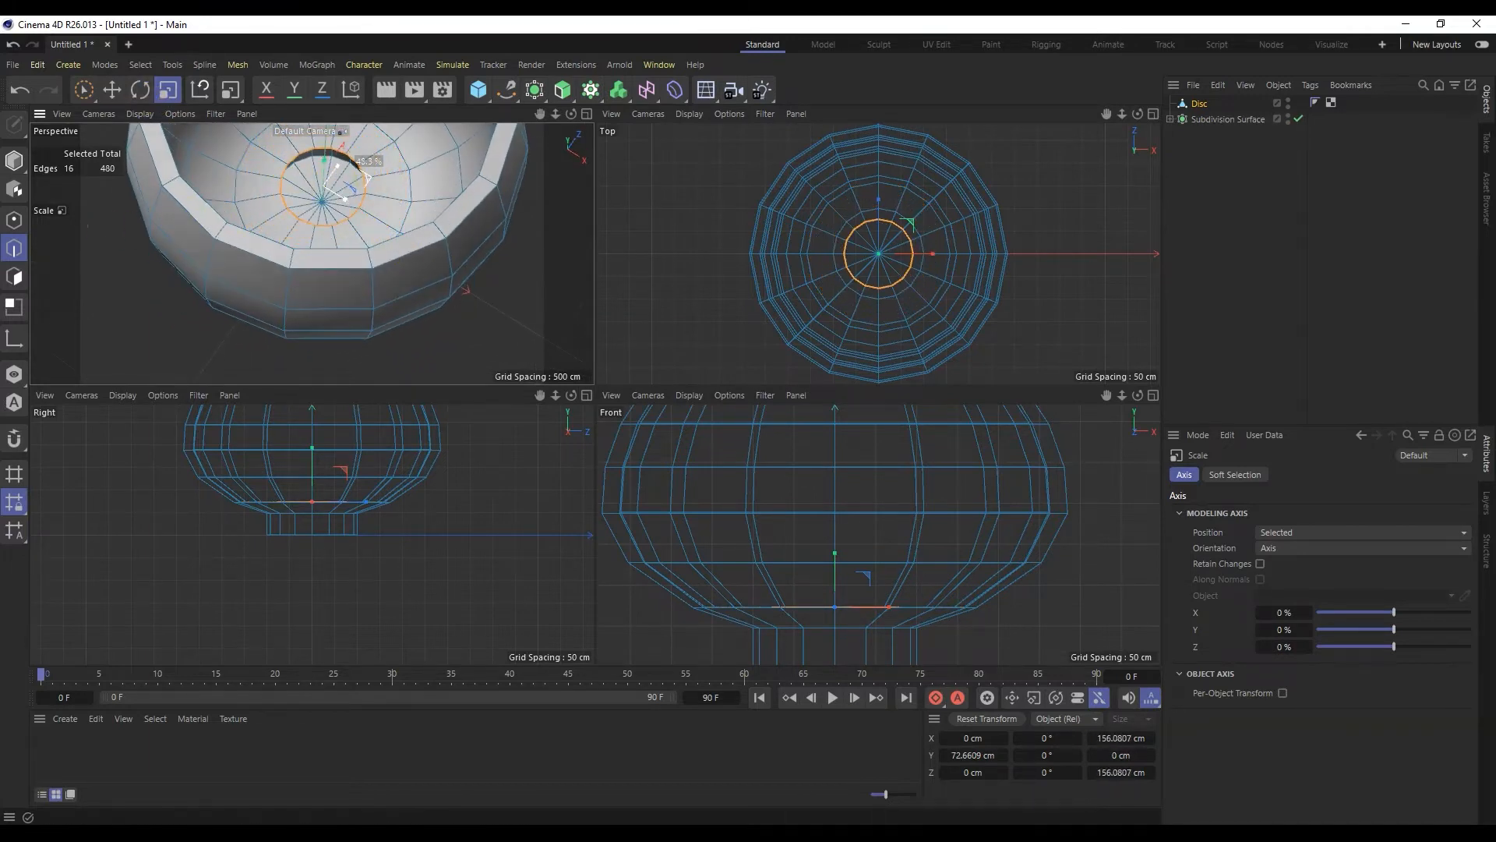
right_click(293, 142)
click(311, 160)
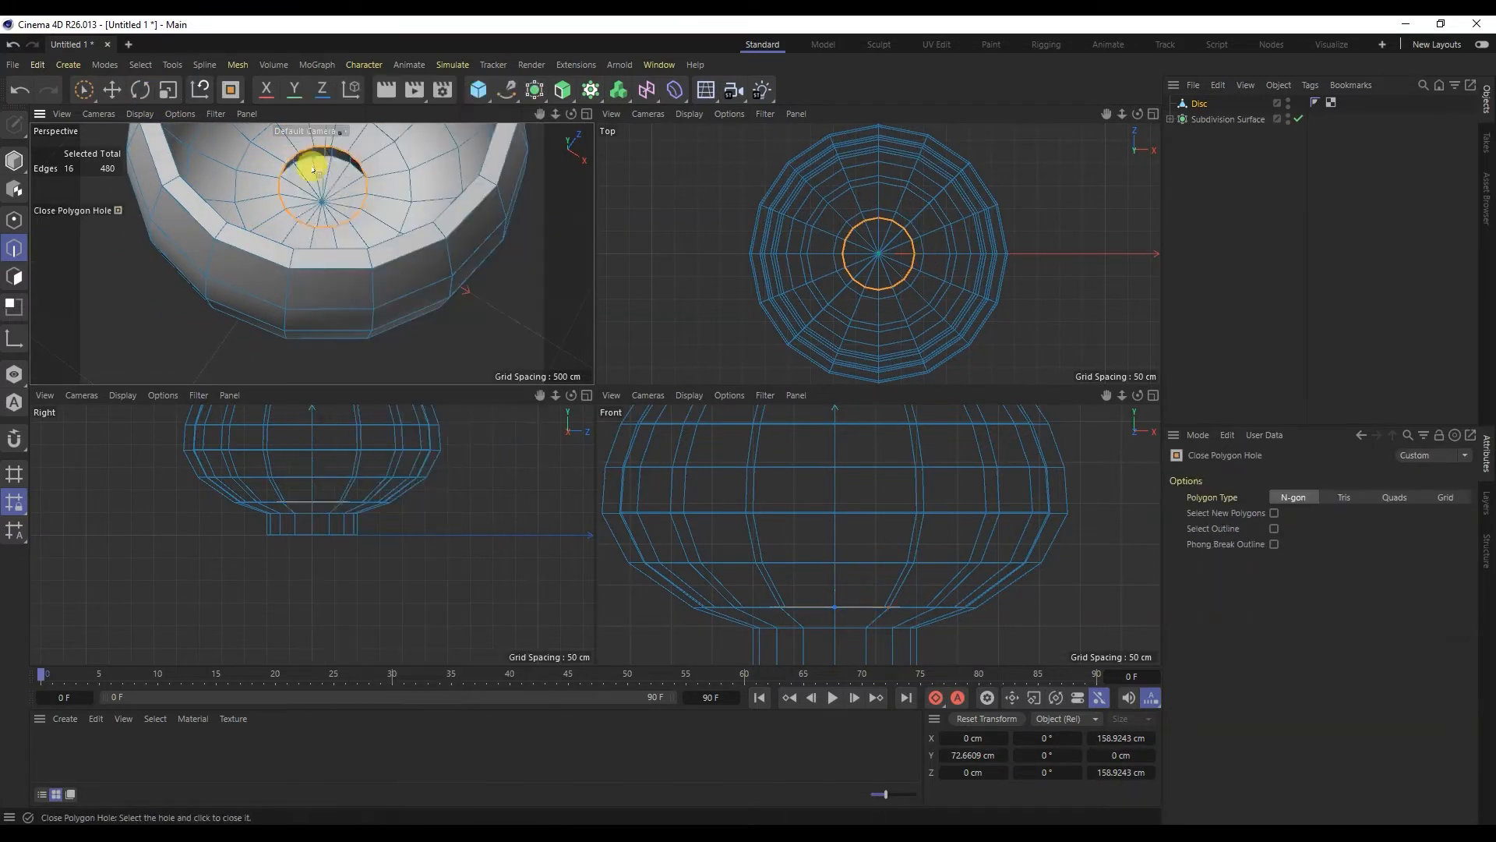
alt+drag(361, 325, 363, 164)
alt+drag(323, 233, 332, 184)
Add a loop cut across the foot's underside at about 36.9% offset
middle_click(333, 184)
scroll(632, 289, up, 3)
alt+drag(662, 335, 675, 277)
right_click(855, 380)
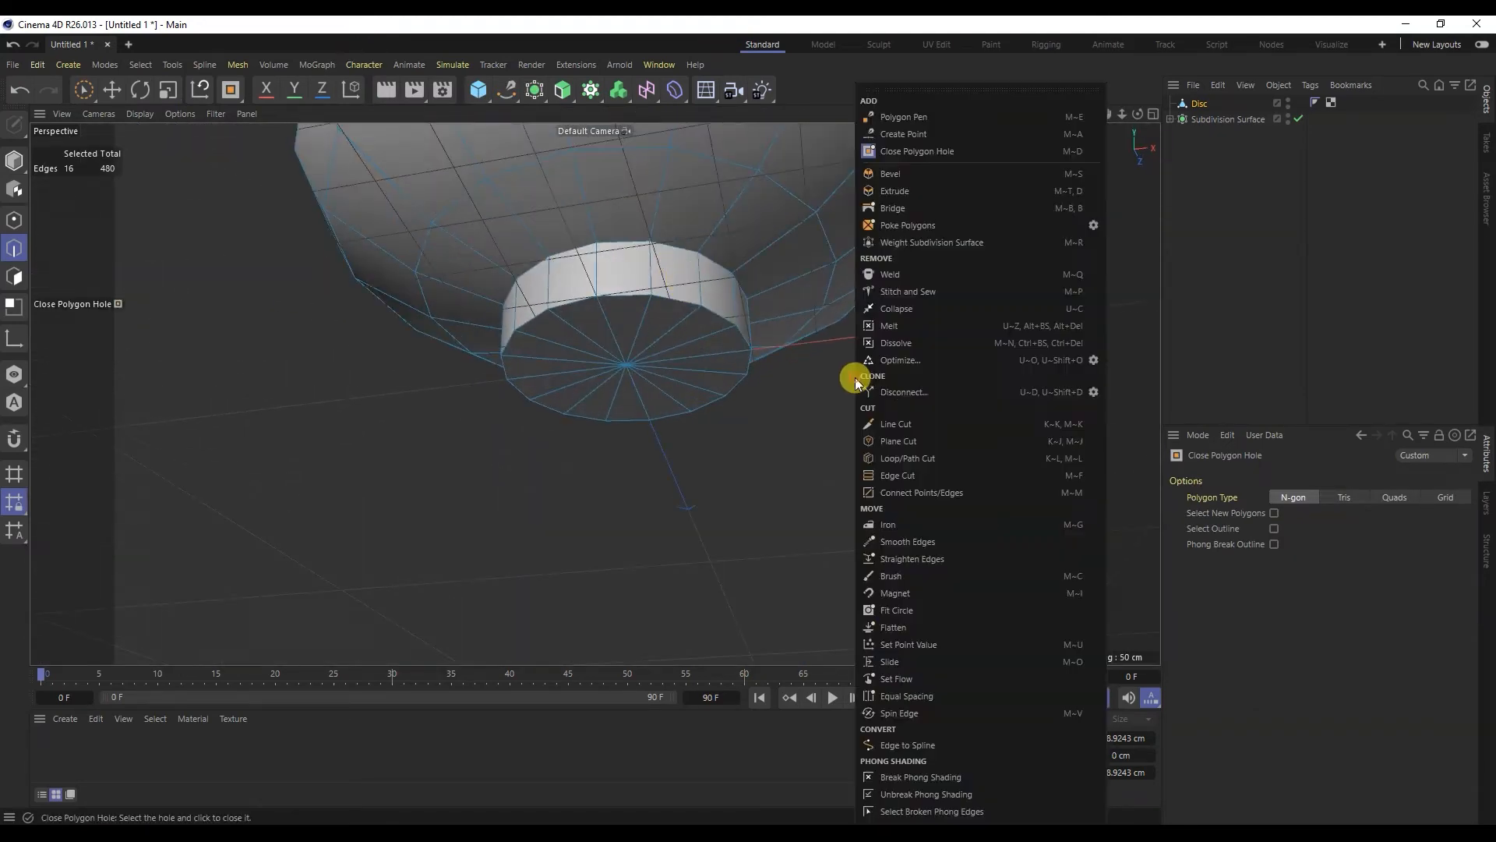
click(908, 458)
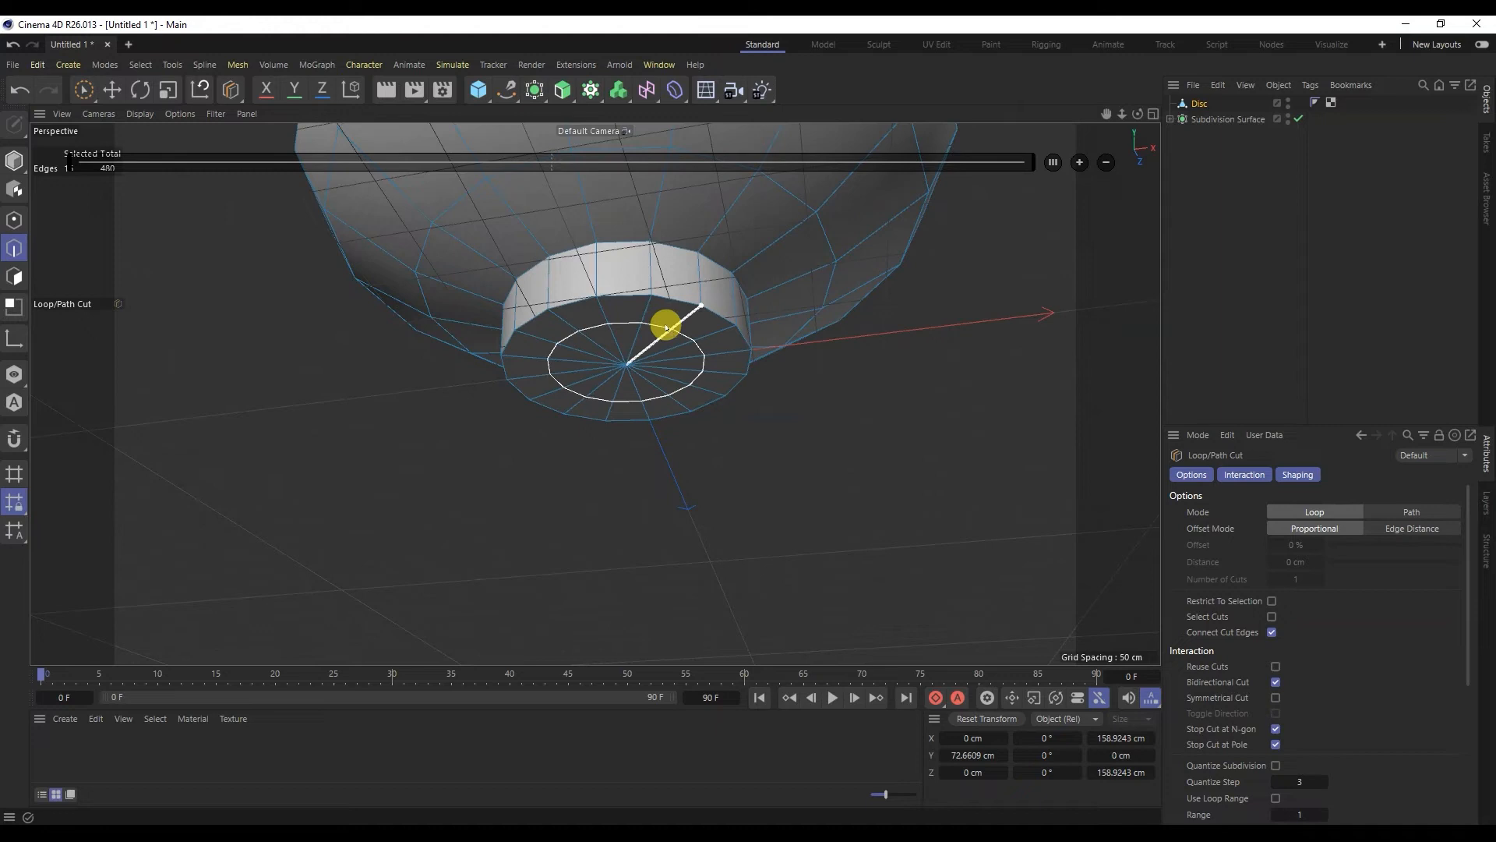
click(666, 327)
Add supporting loop cuts at the rim, one just below its outer edge at about 4% and one on its top face at about 9.2%
alt+drag(666, 328, 688, 381)
scroll(693, 366, down, 5)
alt+middle_drag(694, 314, 668, 387)
scroll(667, 383, down, 1)
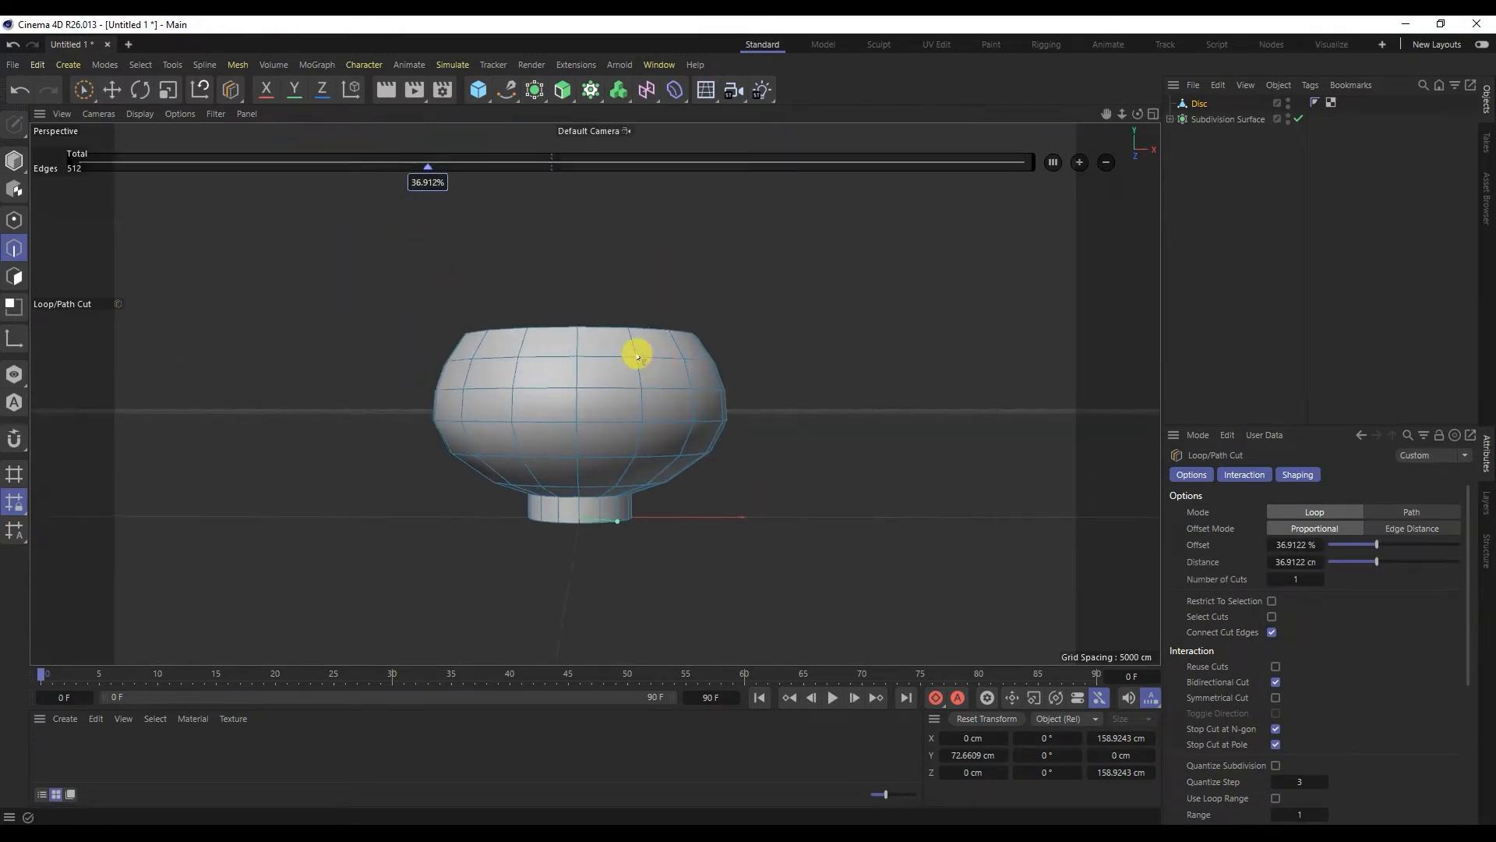
alt+drag(638, 357, 568, 307)
scroll(608, 219, up, 4)
click(587, 343)
scroll(564, 326, up, 4)
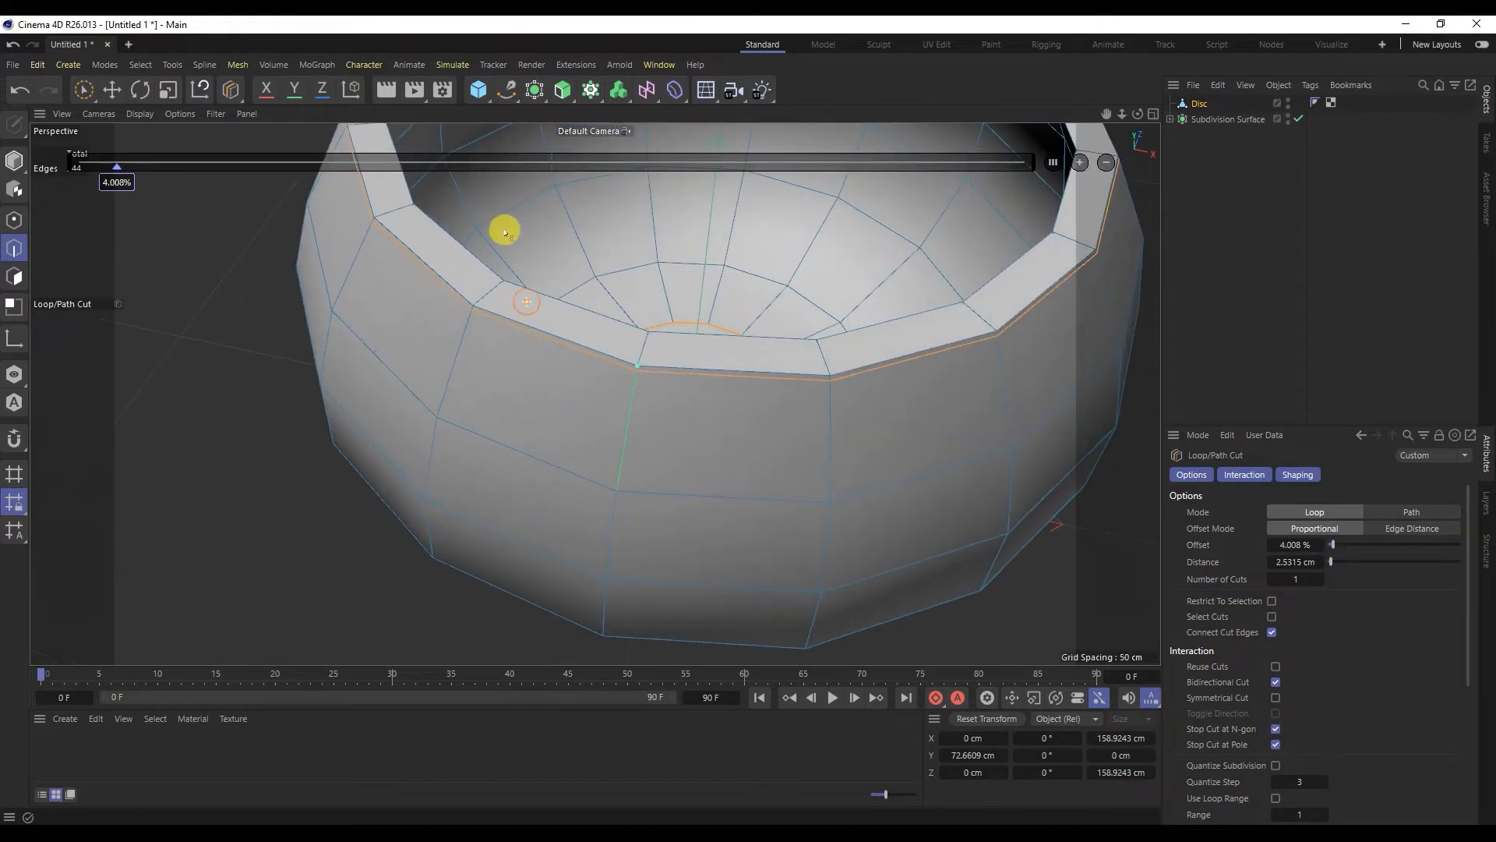
click(496, 303)
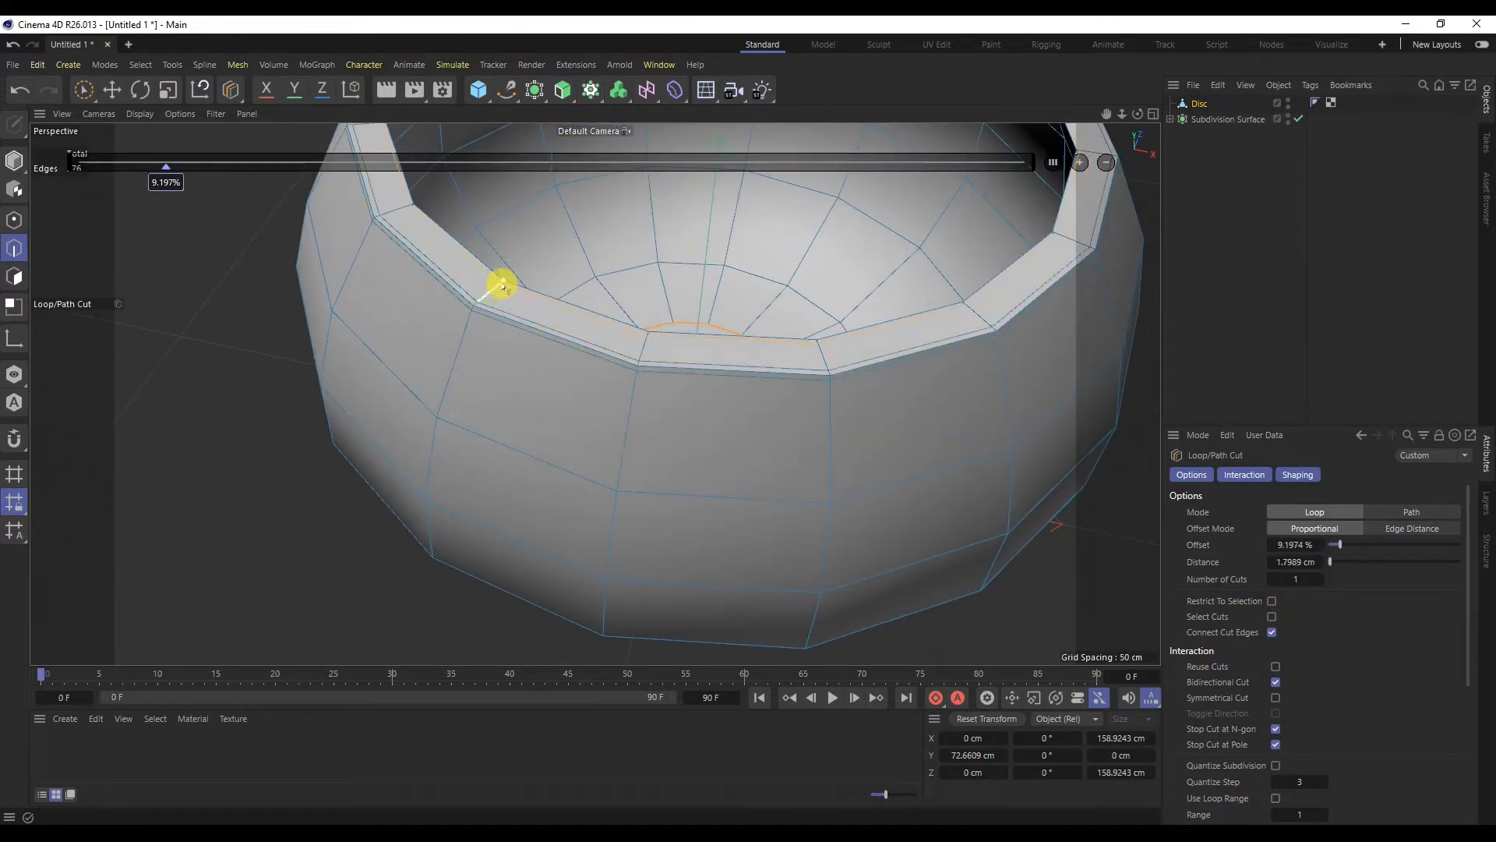
Add supporting loop cuts just above the foot at about 10% offset and near the foot's edges, the lower one at about 4.4%
alt+drag(523, 280, 605, 571)
scroll(203, 244, up, 2)
alt+drag(204, 244, 165, 244)
scroll(271, 260, down, 4)
alt+drag(452, 413, 460, 367)
alt+drag(496, 581, 506, 444)
scroll(491, 510, up, 3)
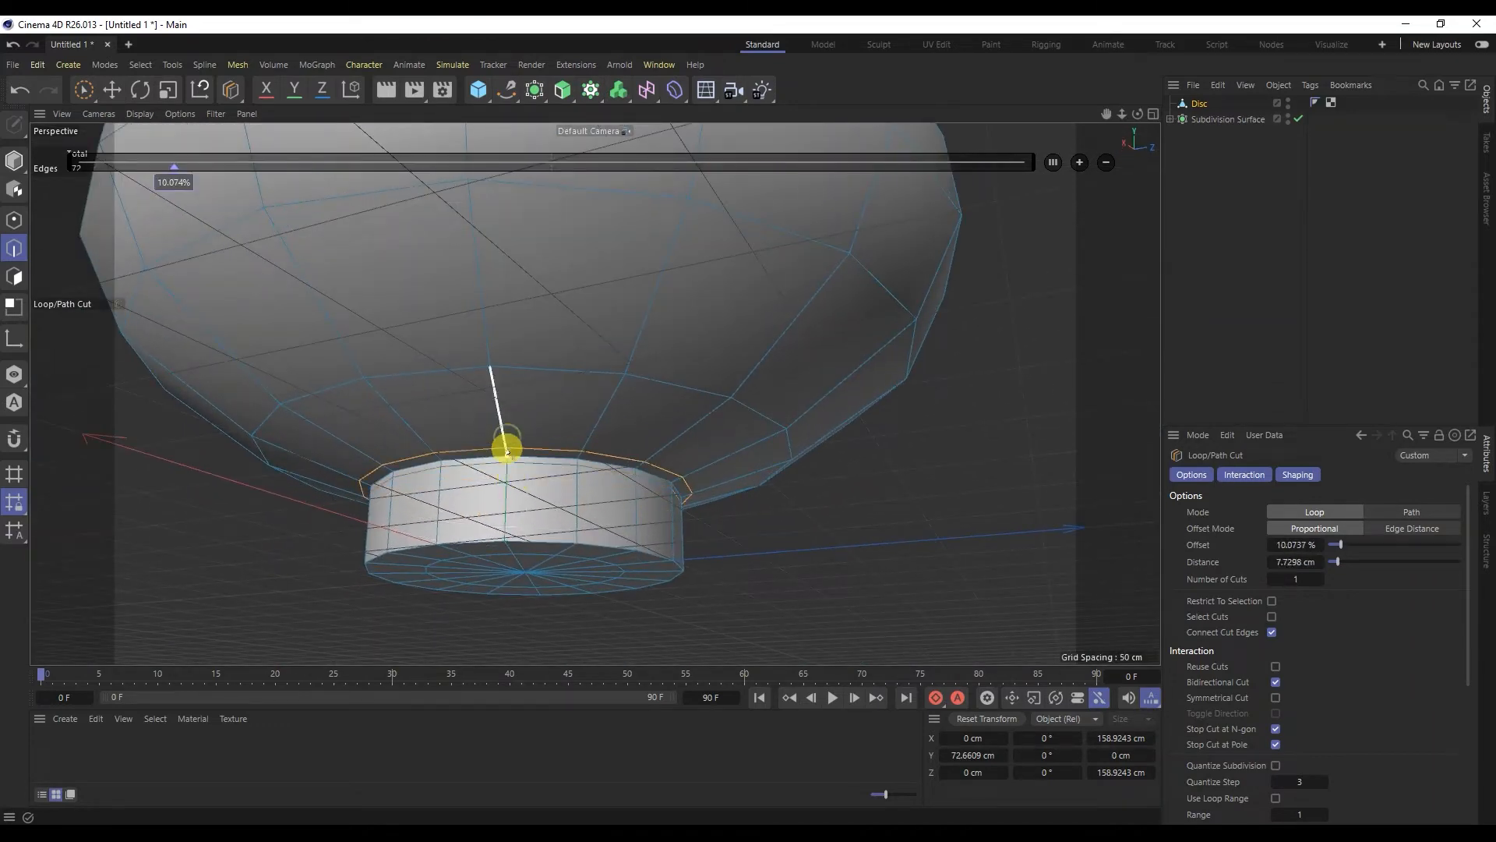
click(507, 456)
scroll(504, 528, up, 1)
mouse_move(505, 573)
alt+mouse_down()
mouse_move(514, 520)
mouse_move(505, 558)
alt+mouse_up()
click(514, 516)
click(503, 540)
Add a Subdivision Surface and make the new bowl's disc its child
scroll(517, 498, down, 5)
alt+drag(517, 498, 500, 529)
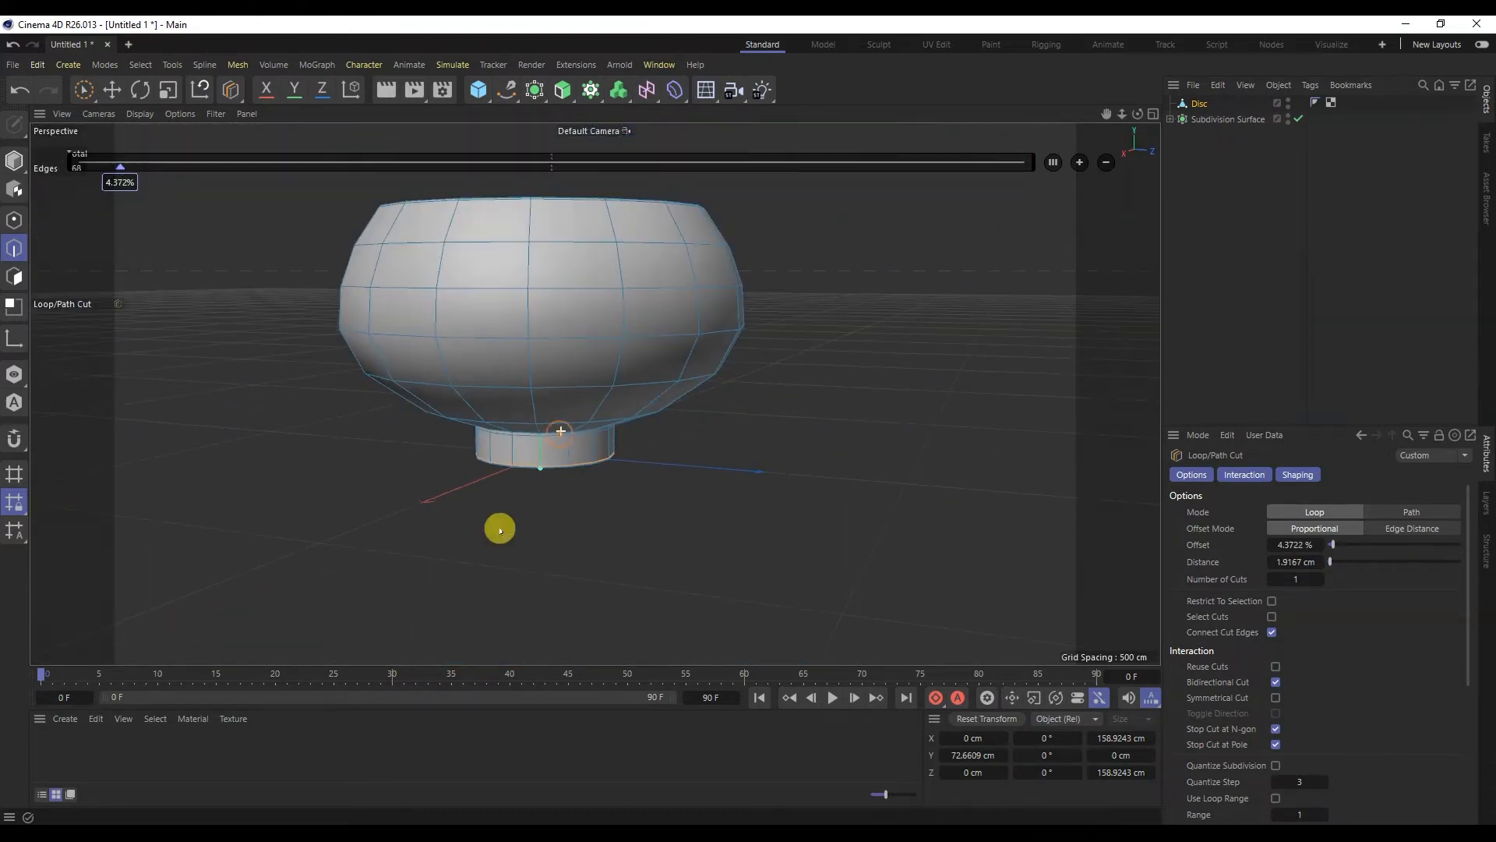
click(536, 92)
drag(1205, 105, 1207, 104)
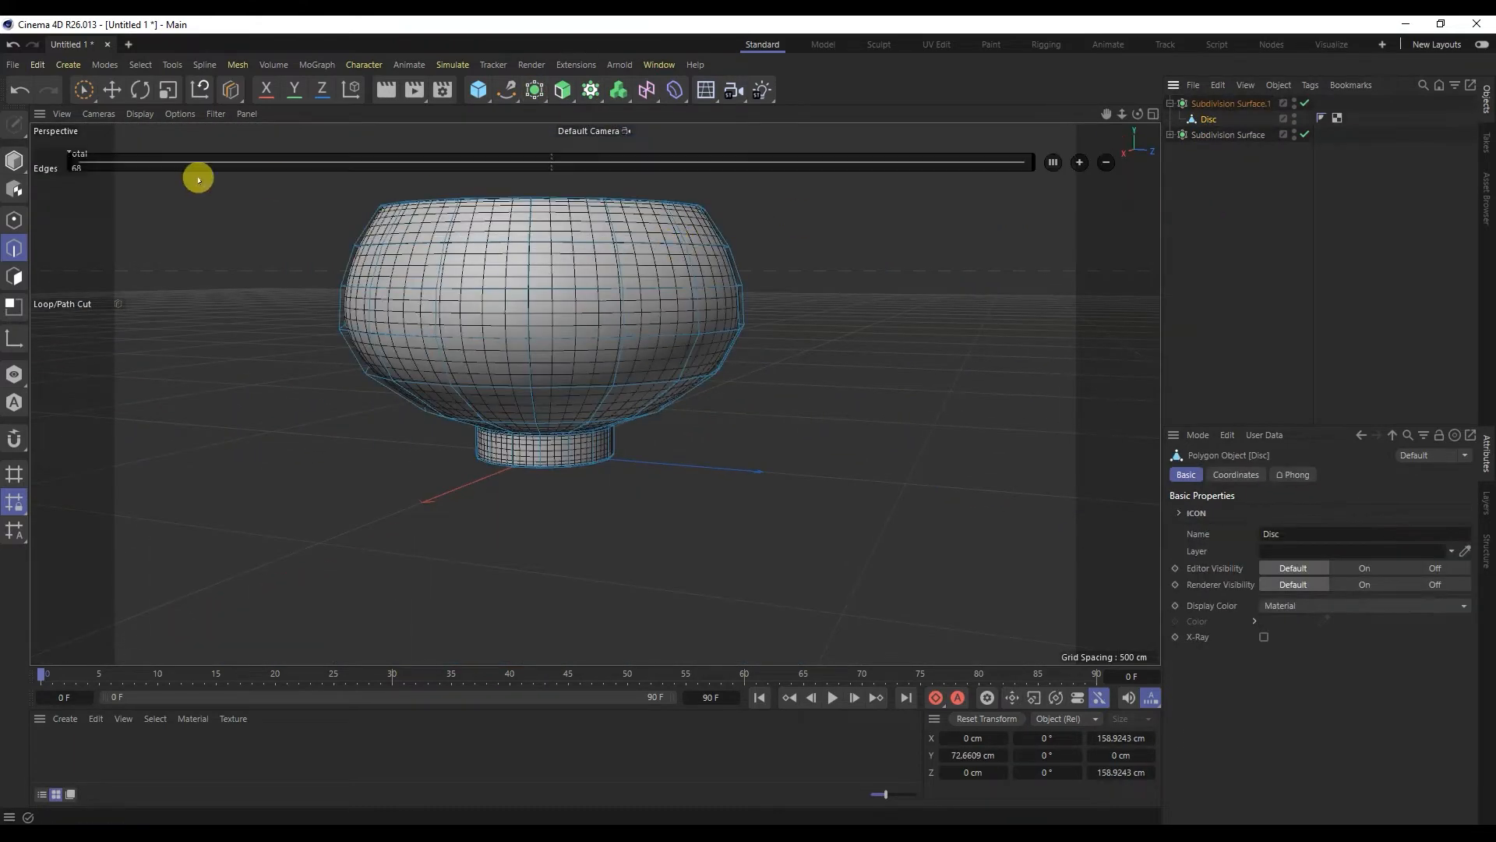
Display the models in Gouraud shading without lines and unhide the first bowl's disc
click(139, 115)
click(164, 134)
click(111, 90)
click(282, 319)
scroll(282, 319, down, 4)
alt+drag(282, 320, 902, 209)
click(1259, 278)
alt+drag(499, 329, 577, 338)
scroll(578, 338, up, 3)
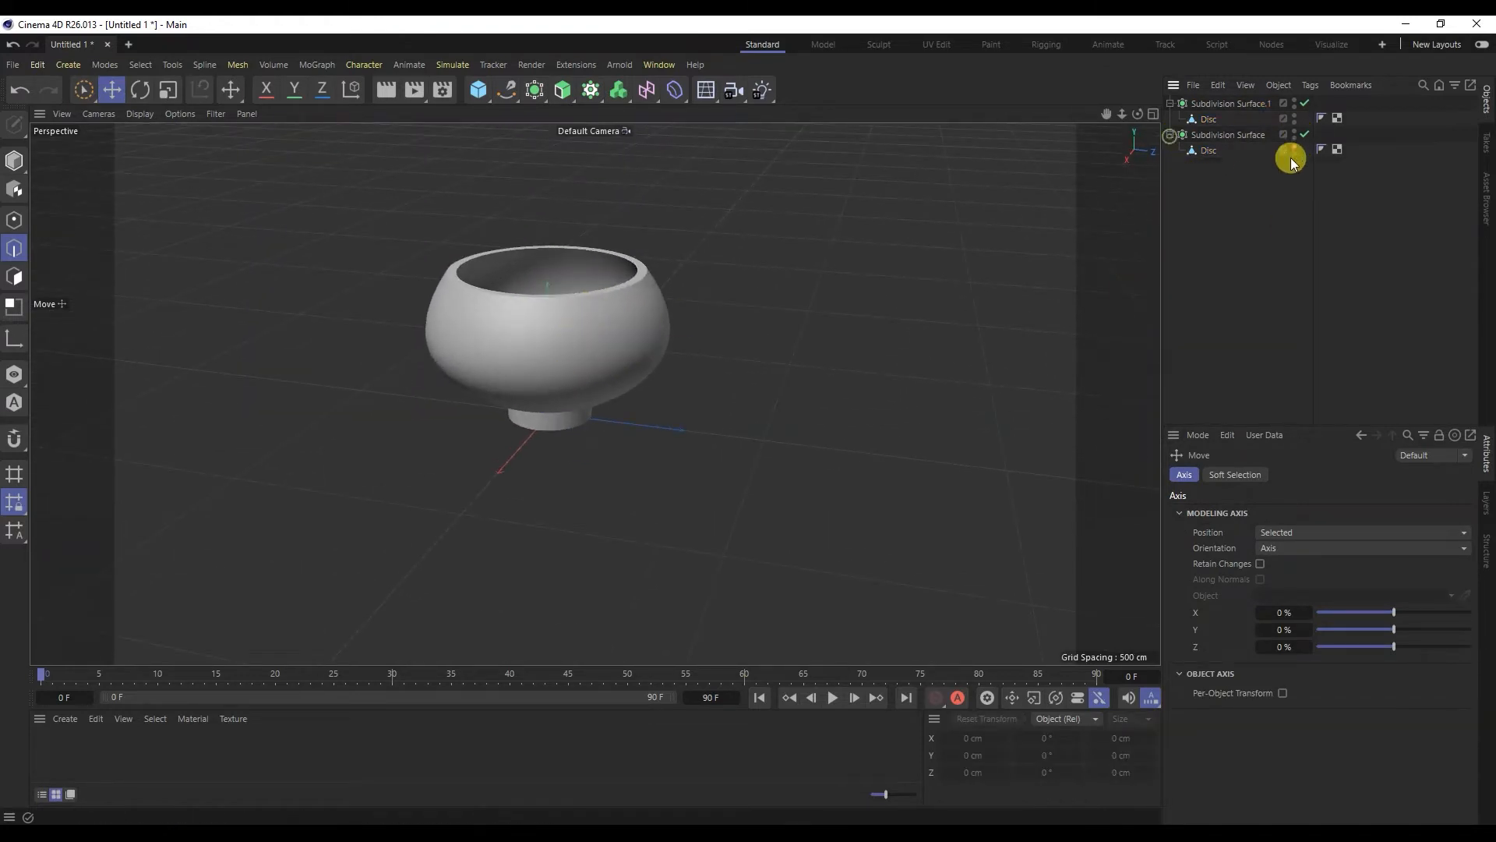
click(1294, 132)
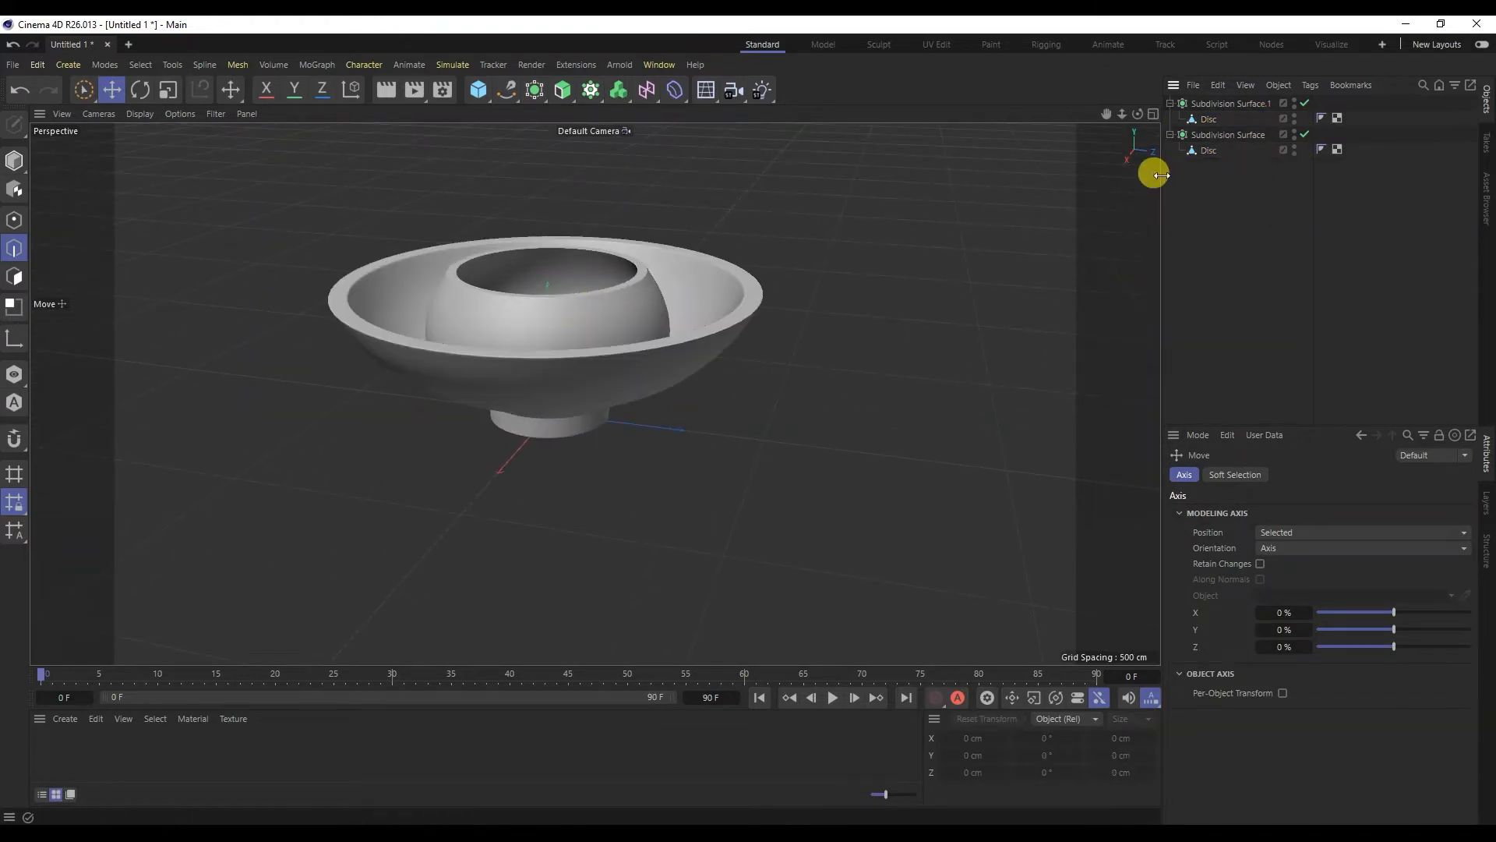
Move the first, wide bowl's disc along the Z axis clear of the rounded bowl and scale it down
click(1208, 151)
click(14, 159)
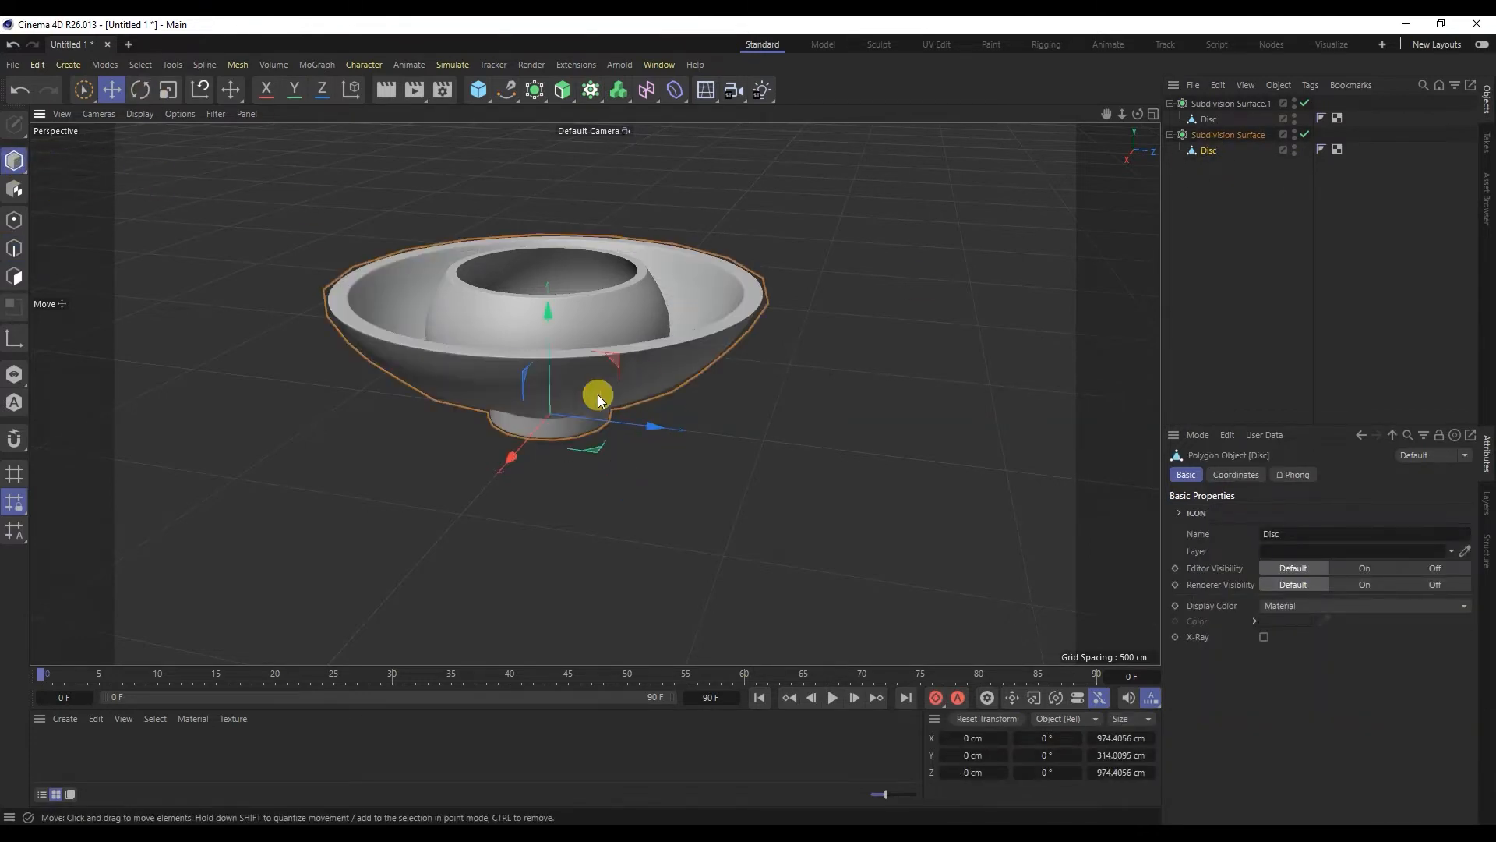
drag(595, 392, 1018, 501)
scroll(488, 368, down, 3)
alt+drag(489, 368, 666, 300)
key(t)
drag(904, 379, 772, 434)
click(1181, 294)
alt+drag(749, 359, 684, 415)
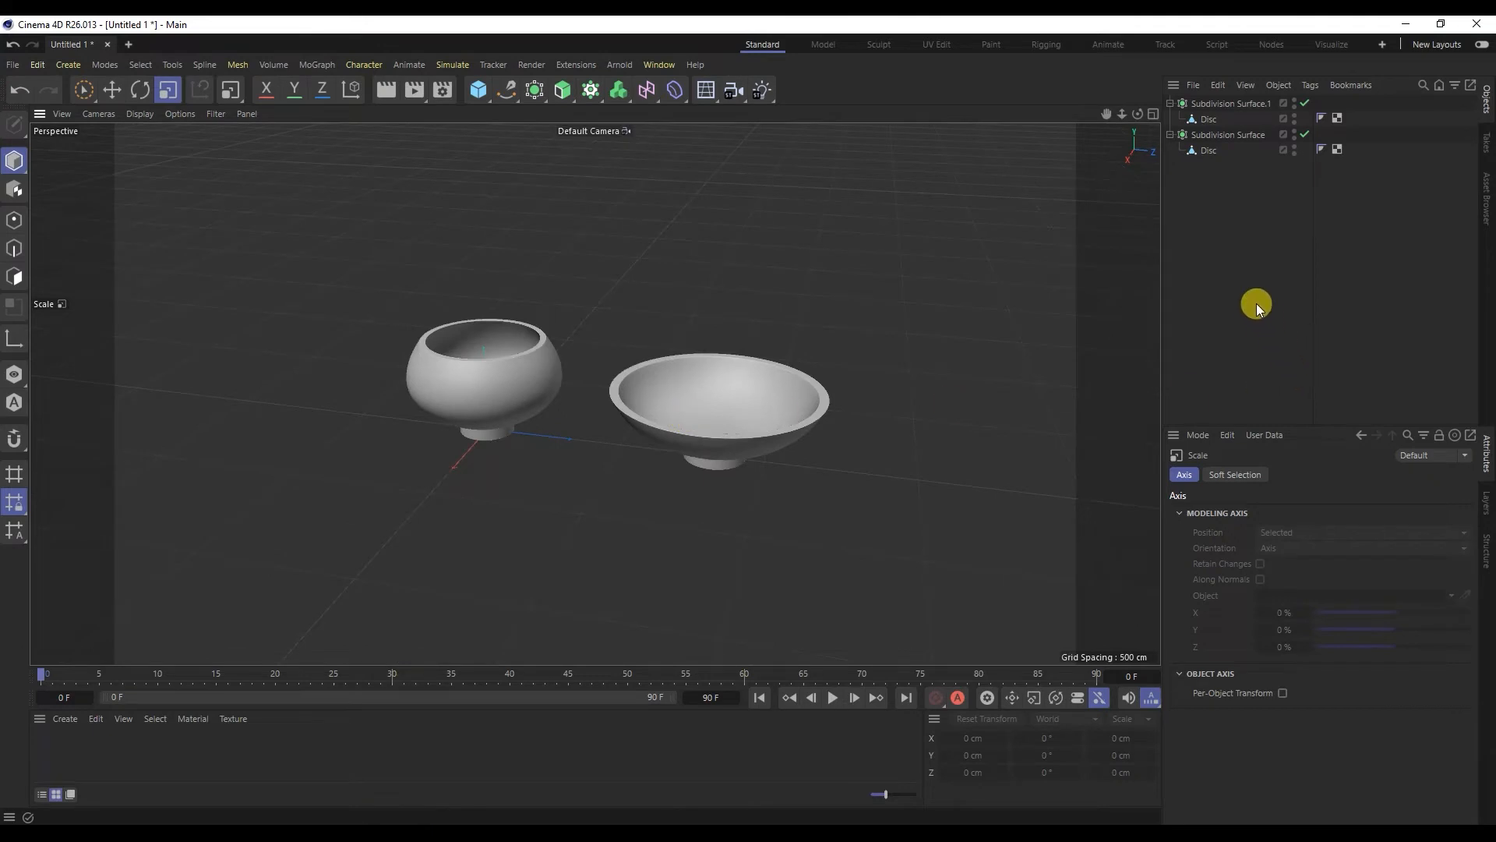
Hide both bowls, add a new disc, make it editable and display it in Gouraud shading with lines
drag(1295, 117, 1294, 148)
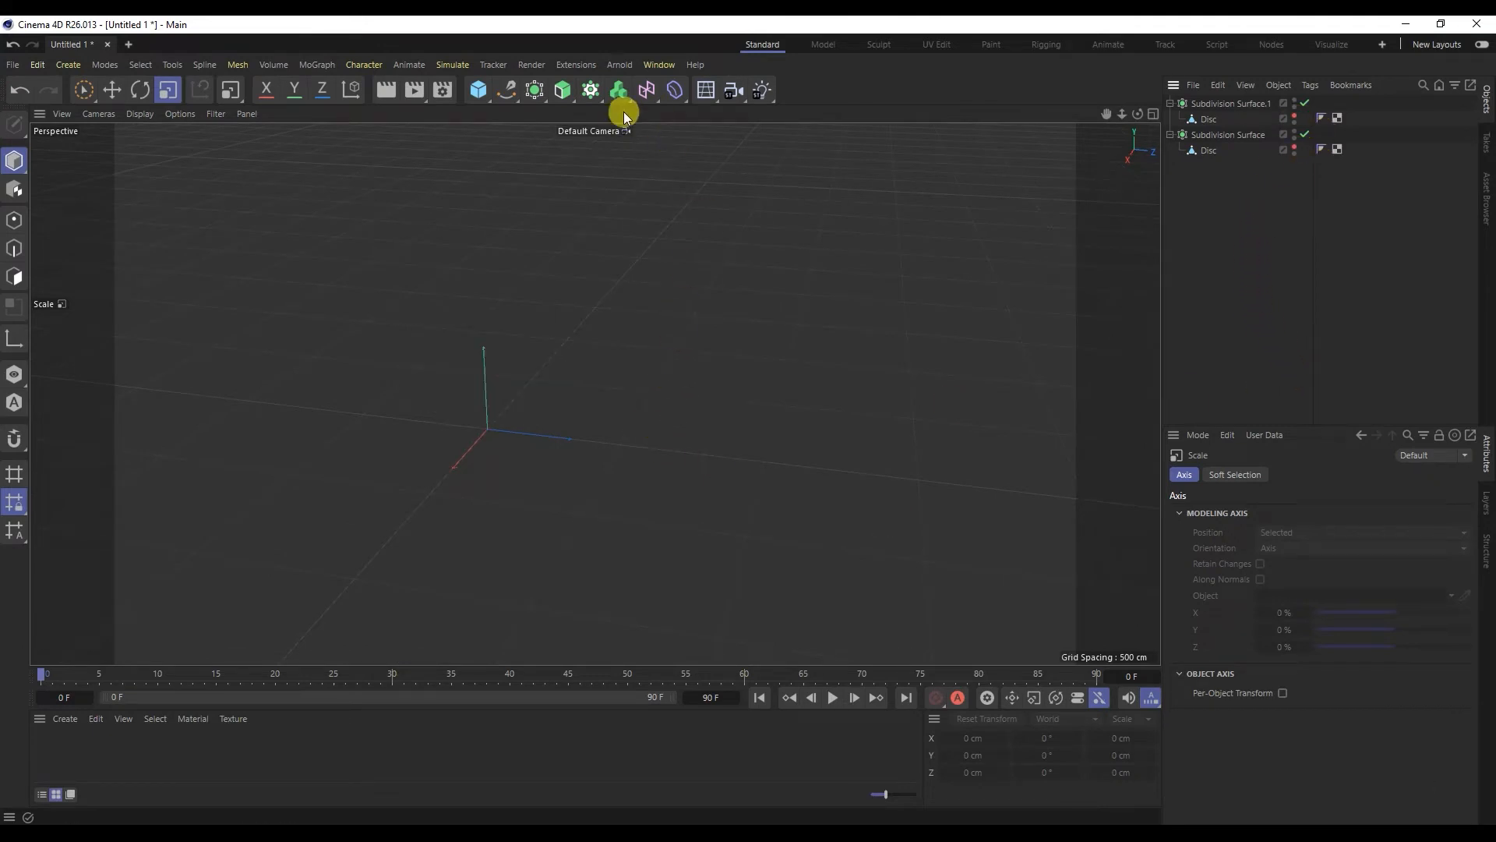
click(481, 92)
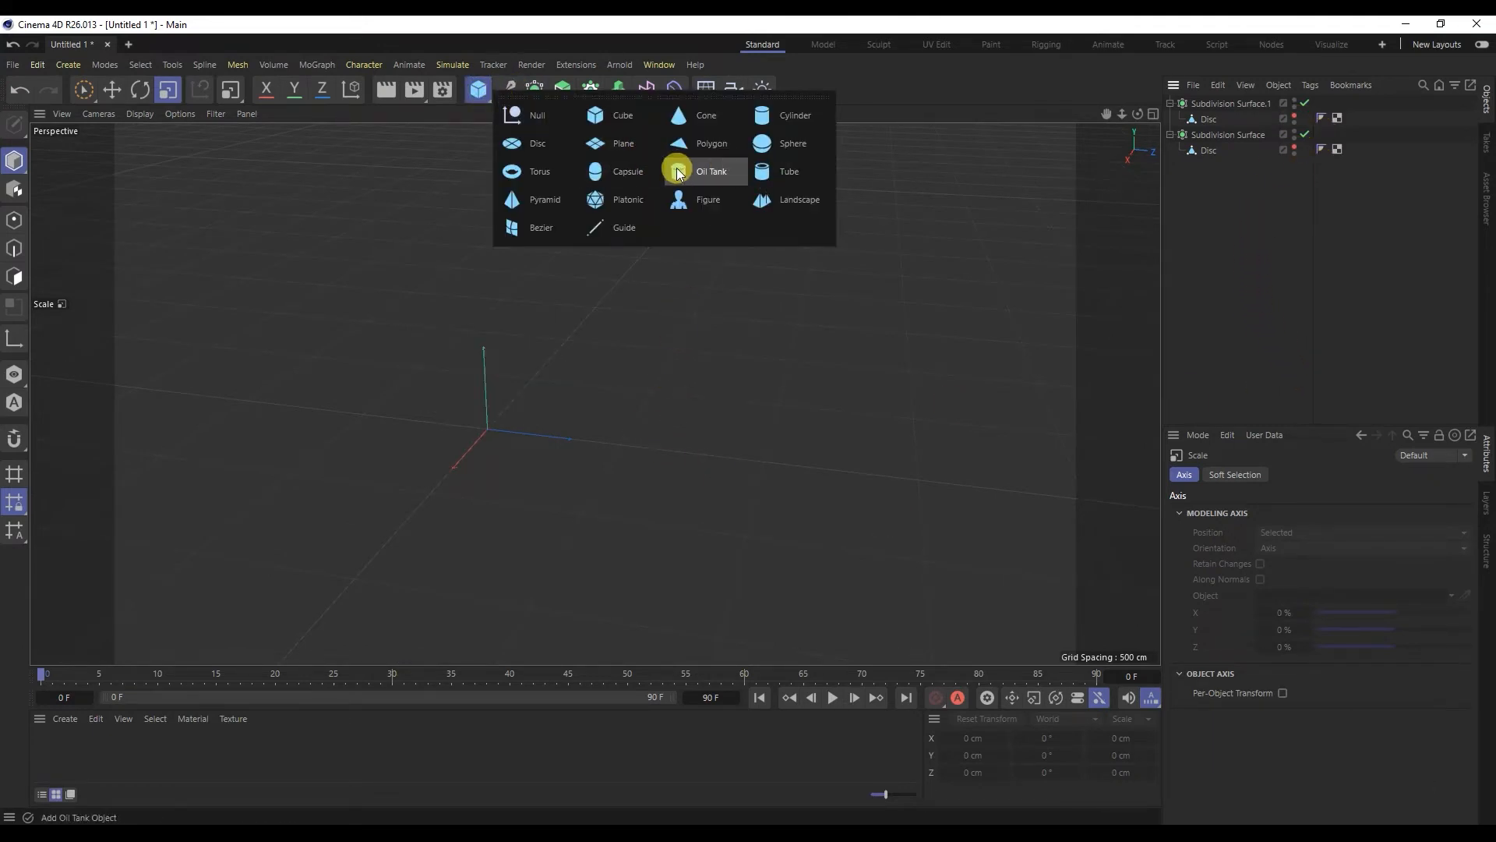
click(546, 147)
scroll(513, 344, up, 5)
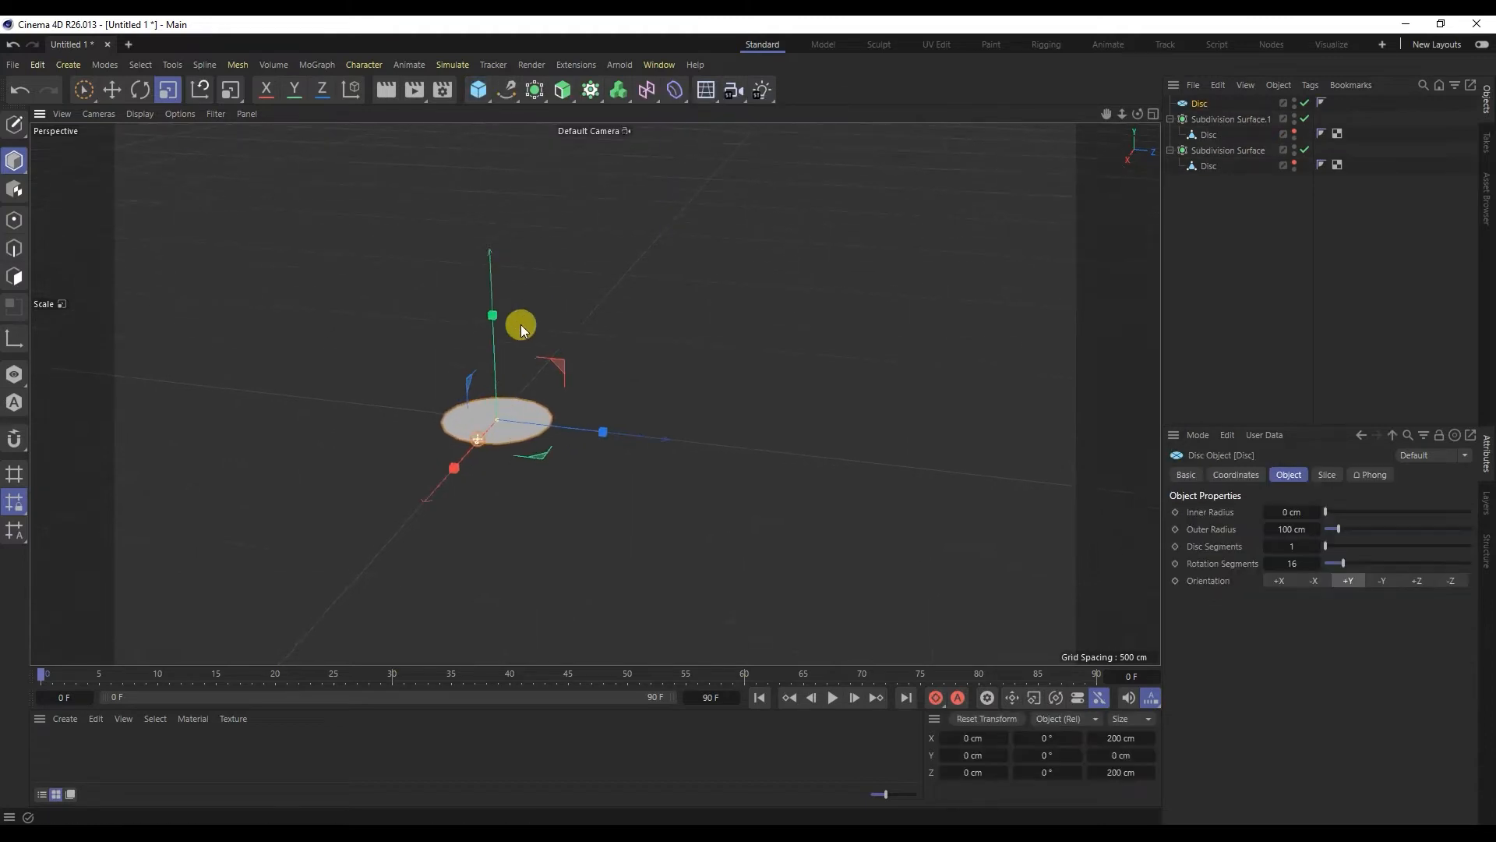
click(16, 125)
click(140, 114)
click(171, 150)
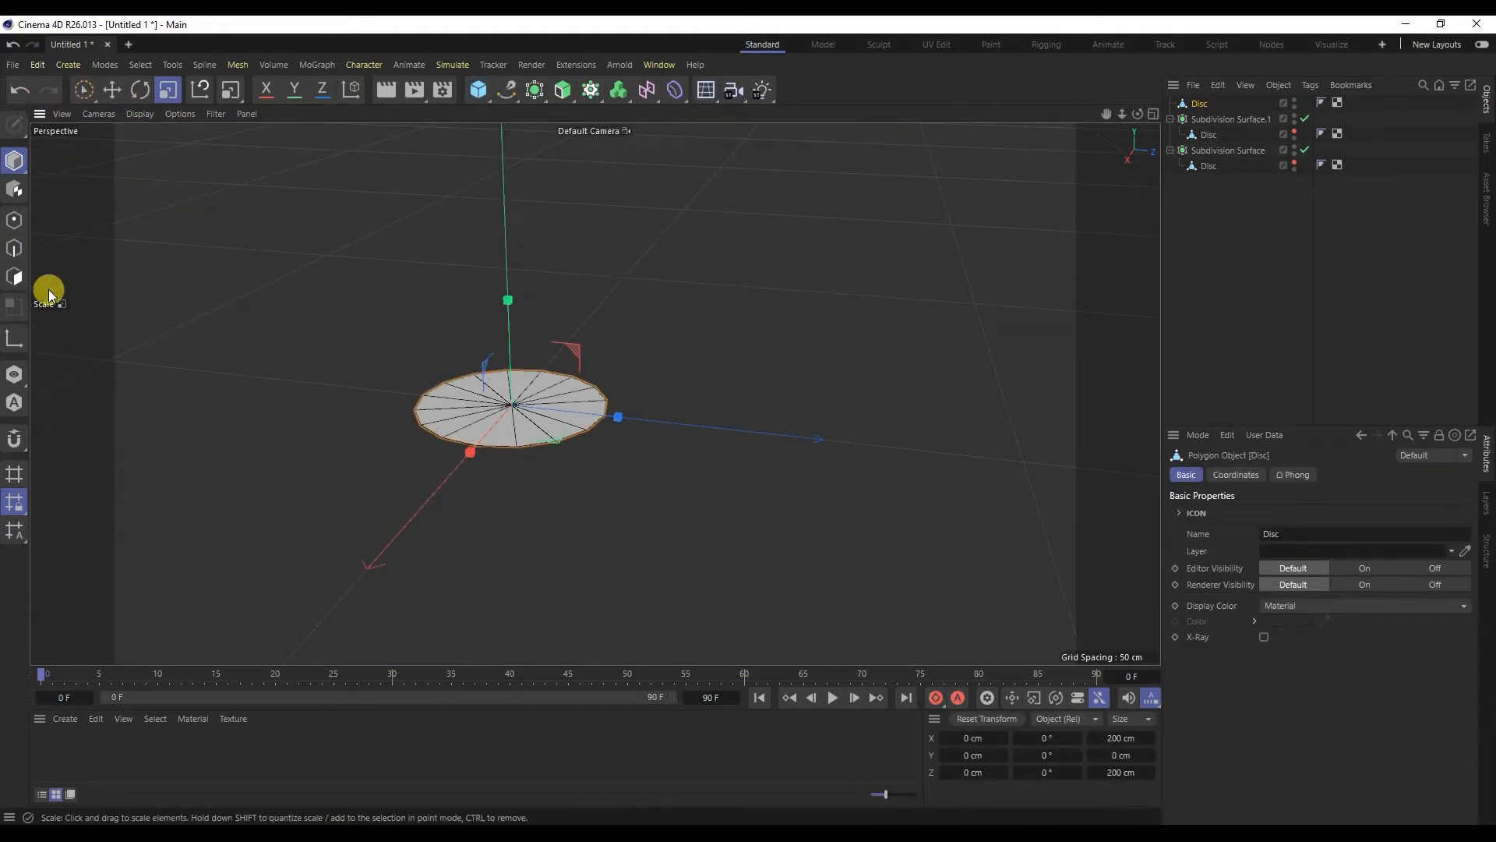
Extrude the disc's outer edge loop upward about 33 cm to form the foot's wall
click(14, 247)
double_click(503, 447)
middle_click(619, 442)
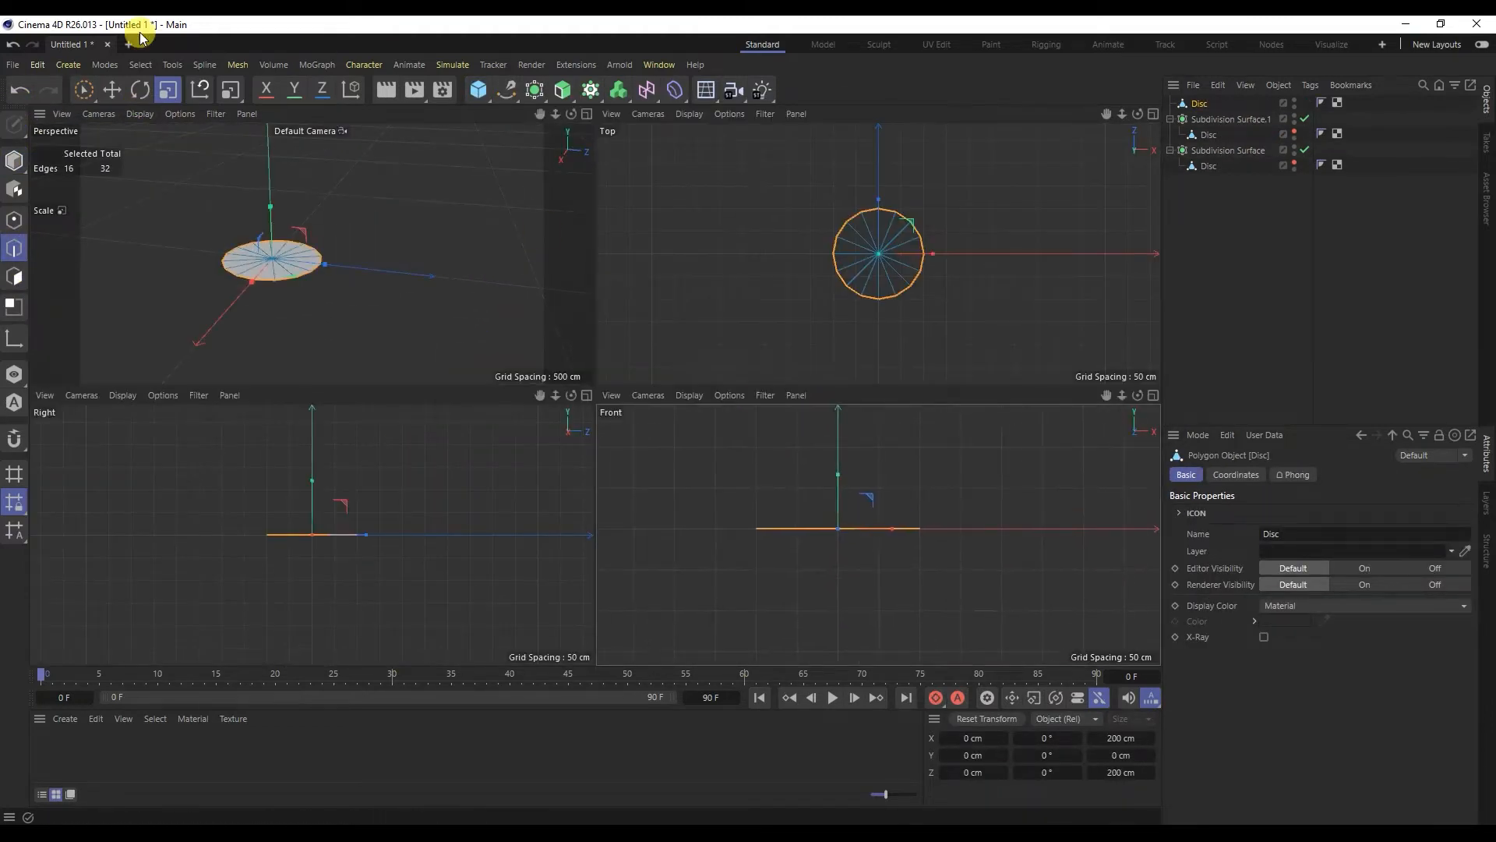
key(e)
ctrl+drag(838, 512, 838, 471)
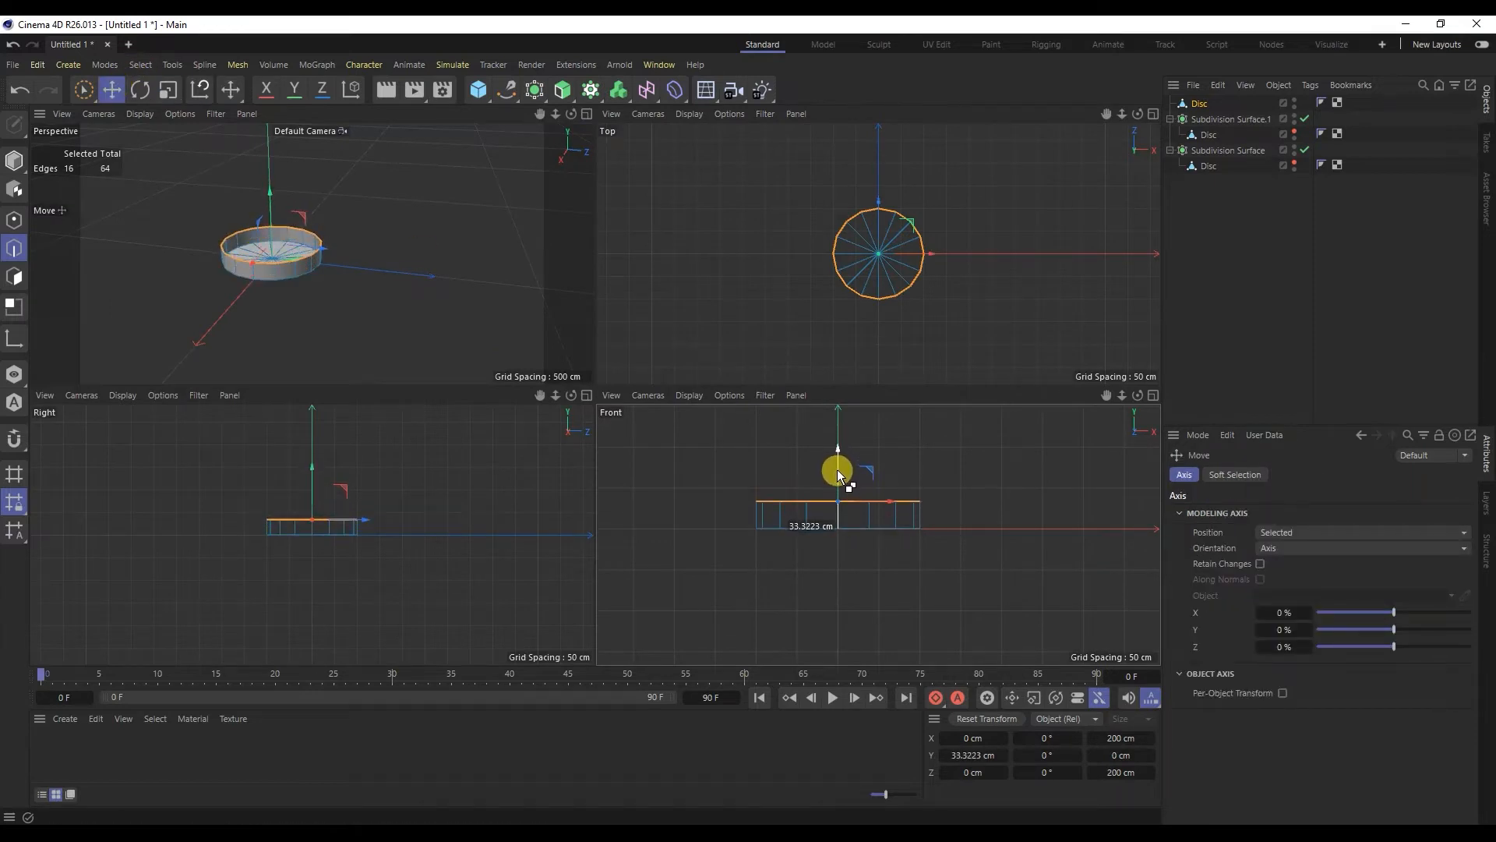
Extrude the foot's upper edge loop up to a height of about 61 cm and scale it out to about 488 cm across
ctrl+drag(269, 197, 943, 305)
click(166, 91)
scroll(302, 265, down, 4)
alt+drag(306, 282, 355, 275)
scroll(297, 246, up, 5)
alt+drag(260, 298, 106, 227)
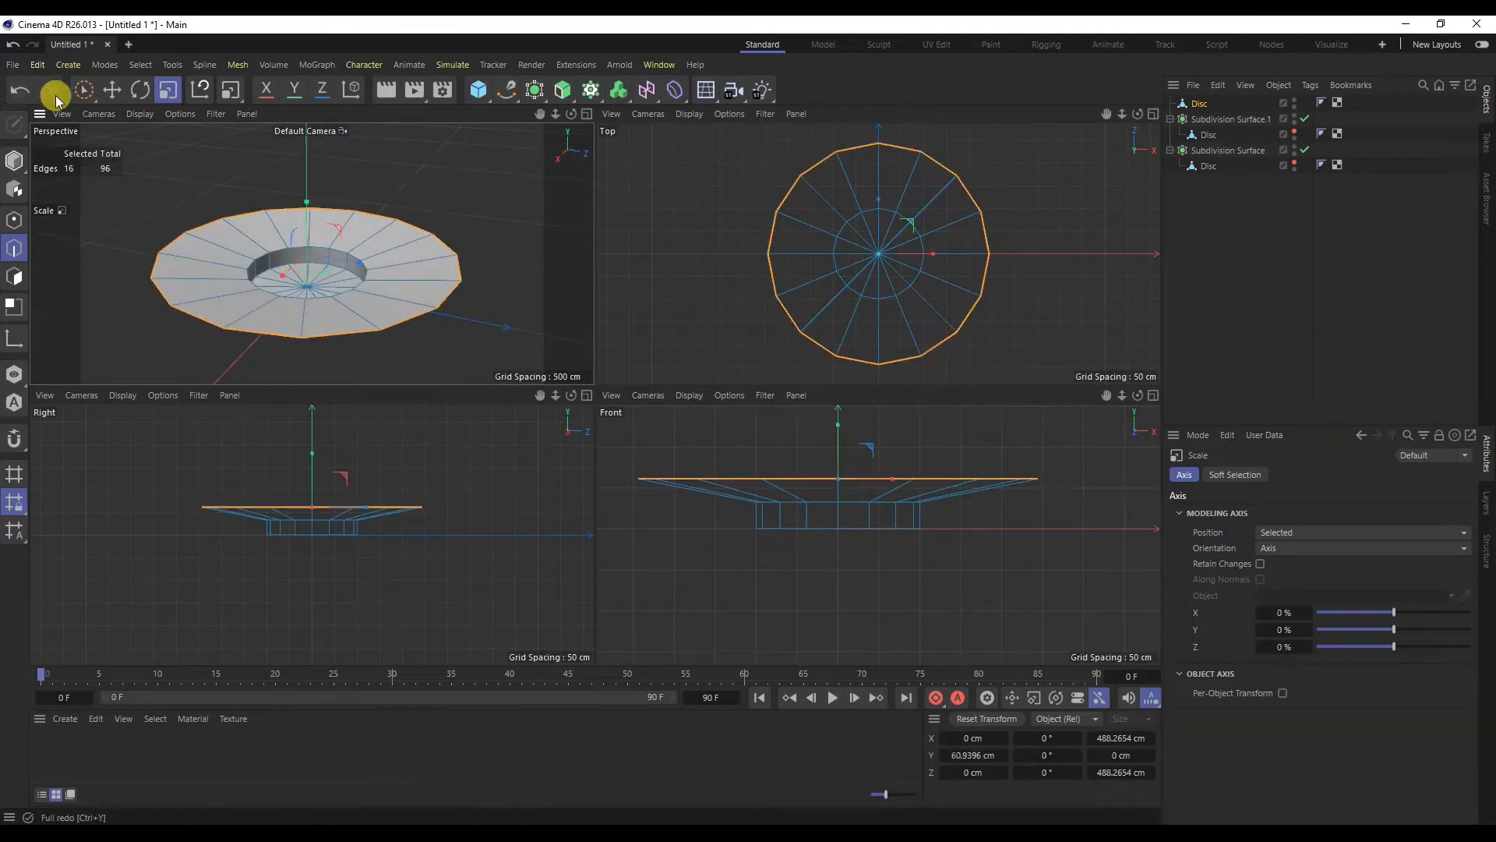
Extrude the rim upward for thickness, then inward to a ring about 123 cm across, lowered to about 27.7 cm height
click(112, 91)
ctrl+drag(307, 226, 74, 279)
click(164, 91)
click(113, 91)
drag(308, 226, 46, 227)
key(t)
click(122, 93)
drag(307, 250, 311, 250)
Close the hole inside the plate's inner ring with an N-gon polygon
right_click(301, 272)
click(351, 152)
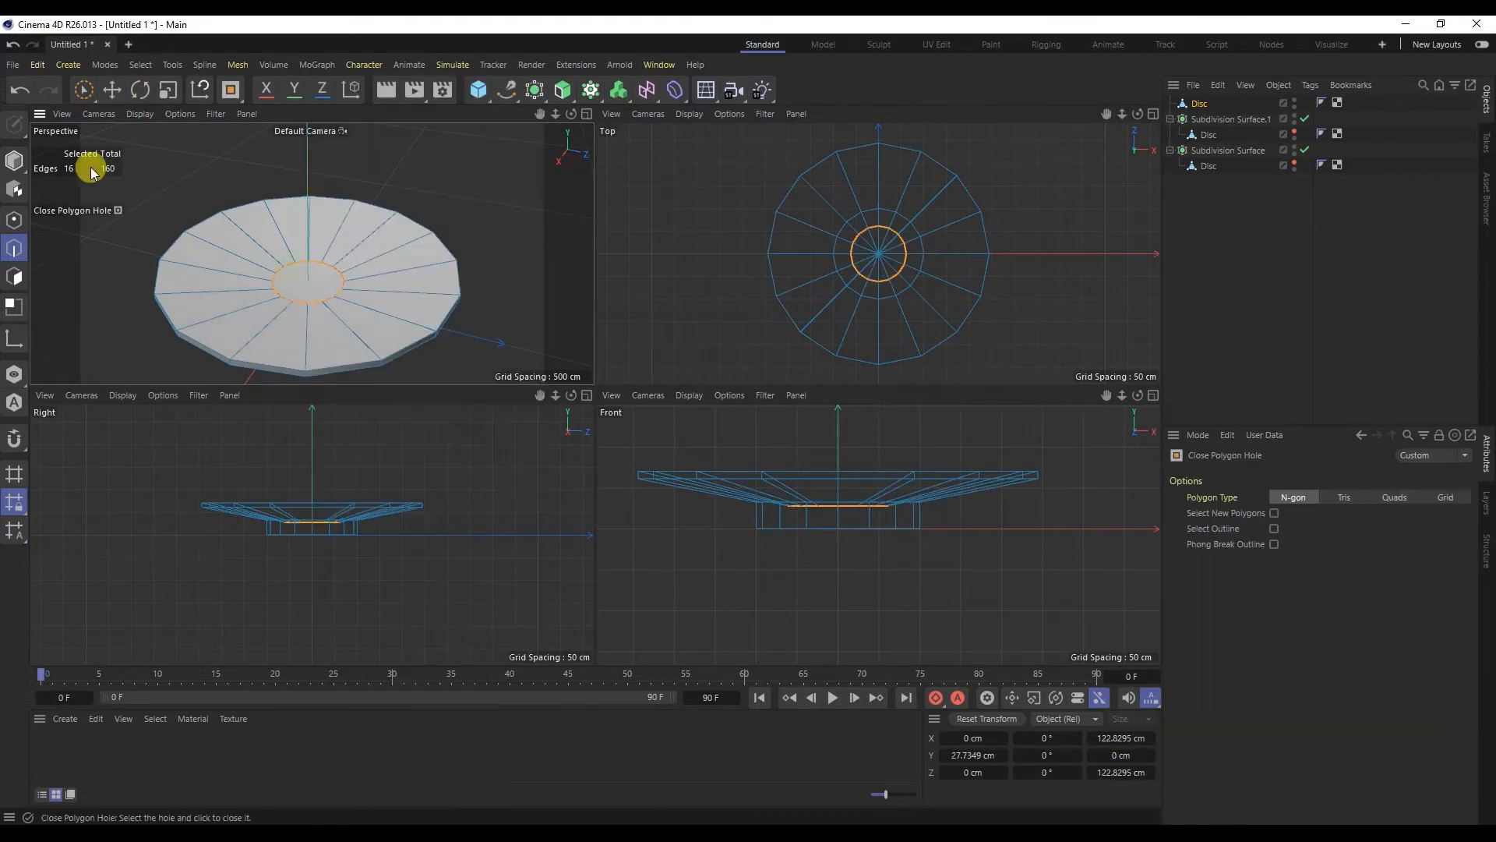
right_click(156, 162)
click(108, 236)
middle_click(145, 249)
Add three evenly spaced loop cuts to the plate's top face between the inner ring and the rim
alt+drag(329, 286, 404, 413)
right_click(204, 187)
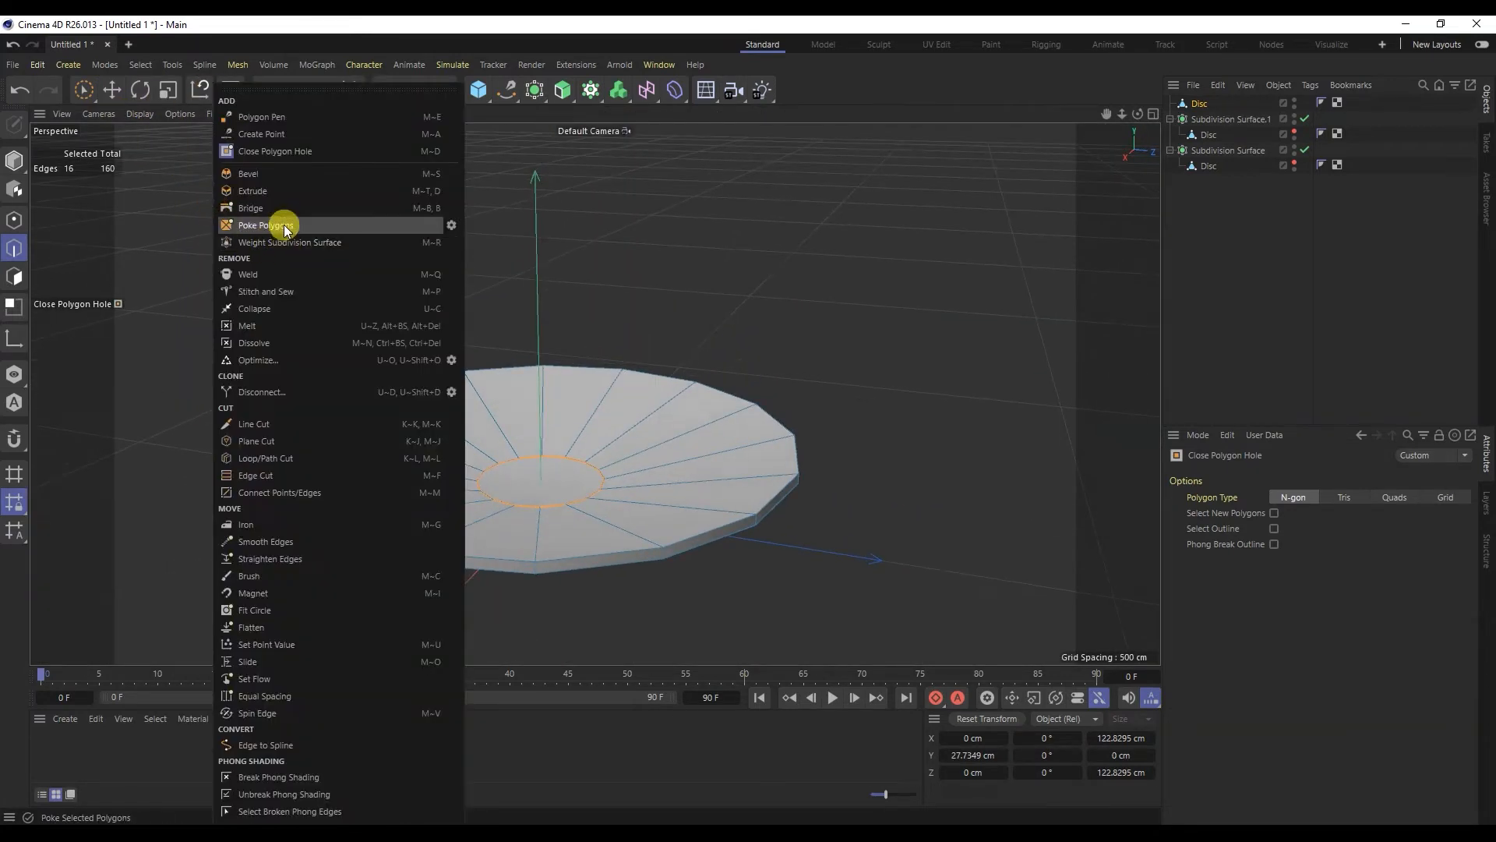
click(287, 458)
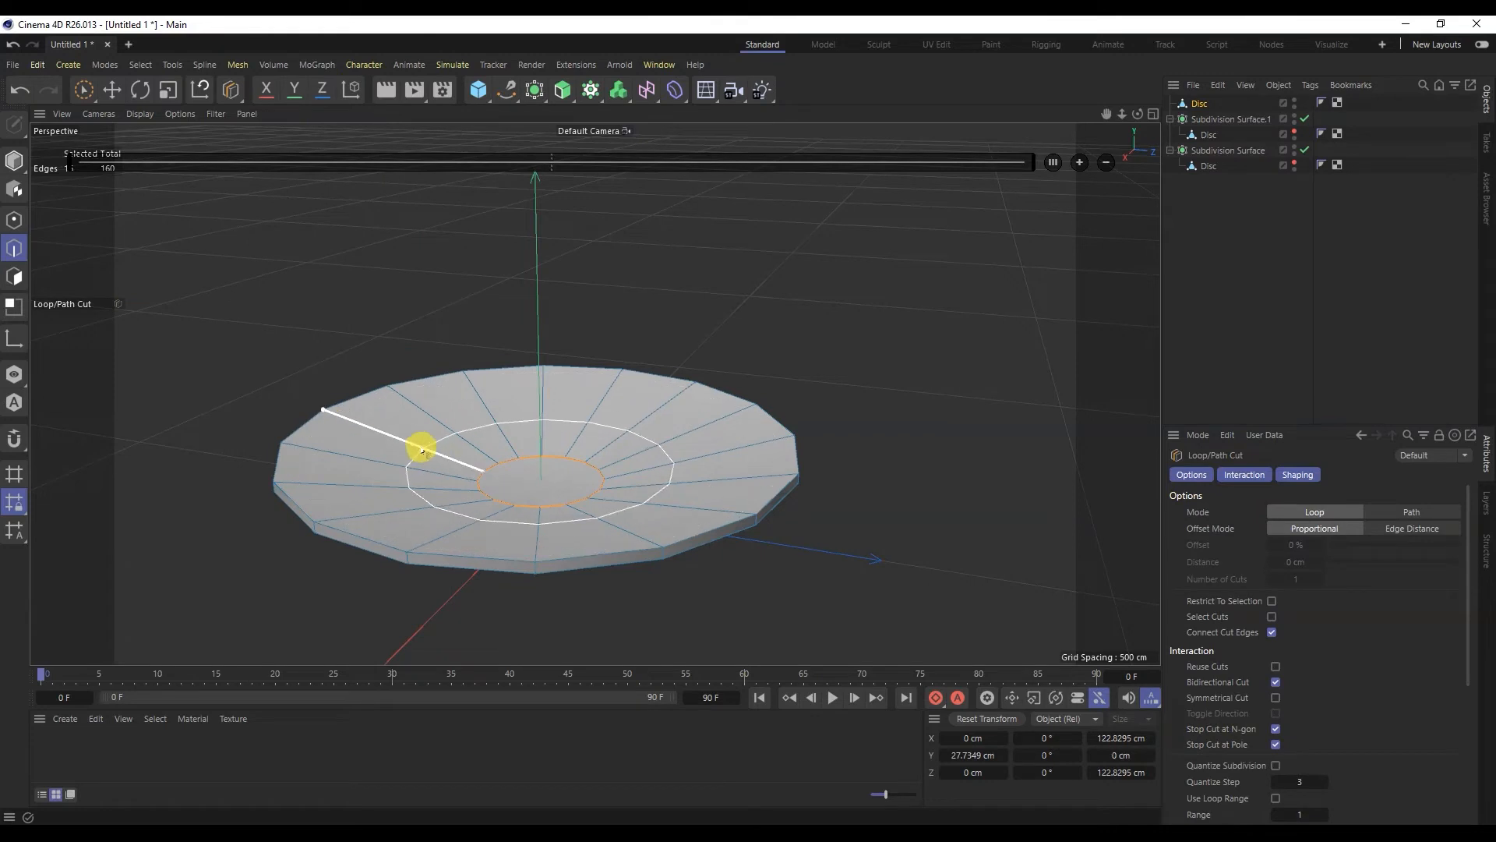
click(462, 460)
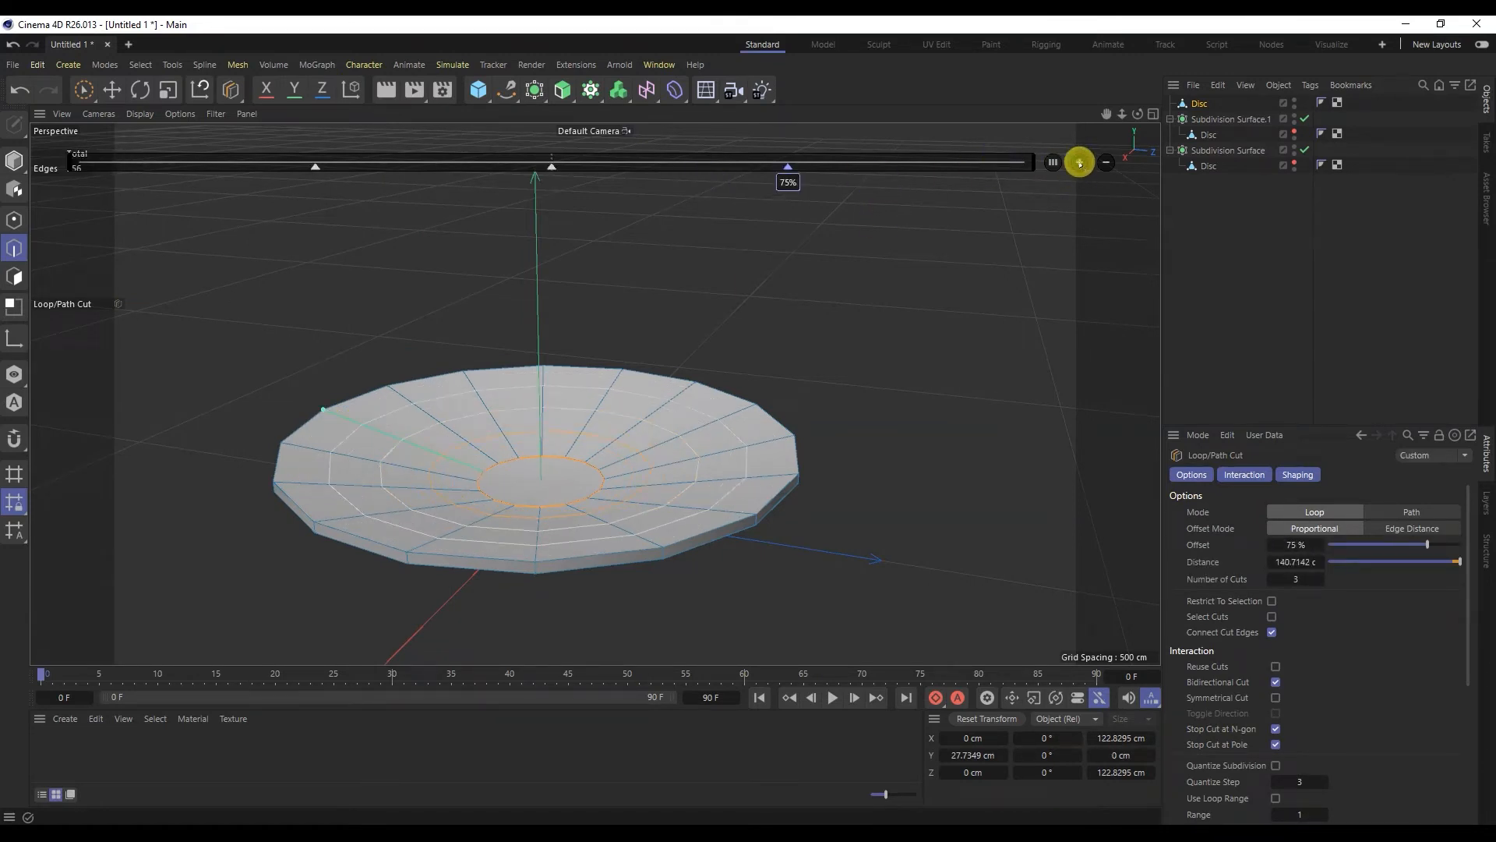
Add three evenly spaced loop cuts to the plate's underside between the foot and the rim
alt+drag(886, 243, 567, 344)
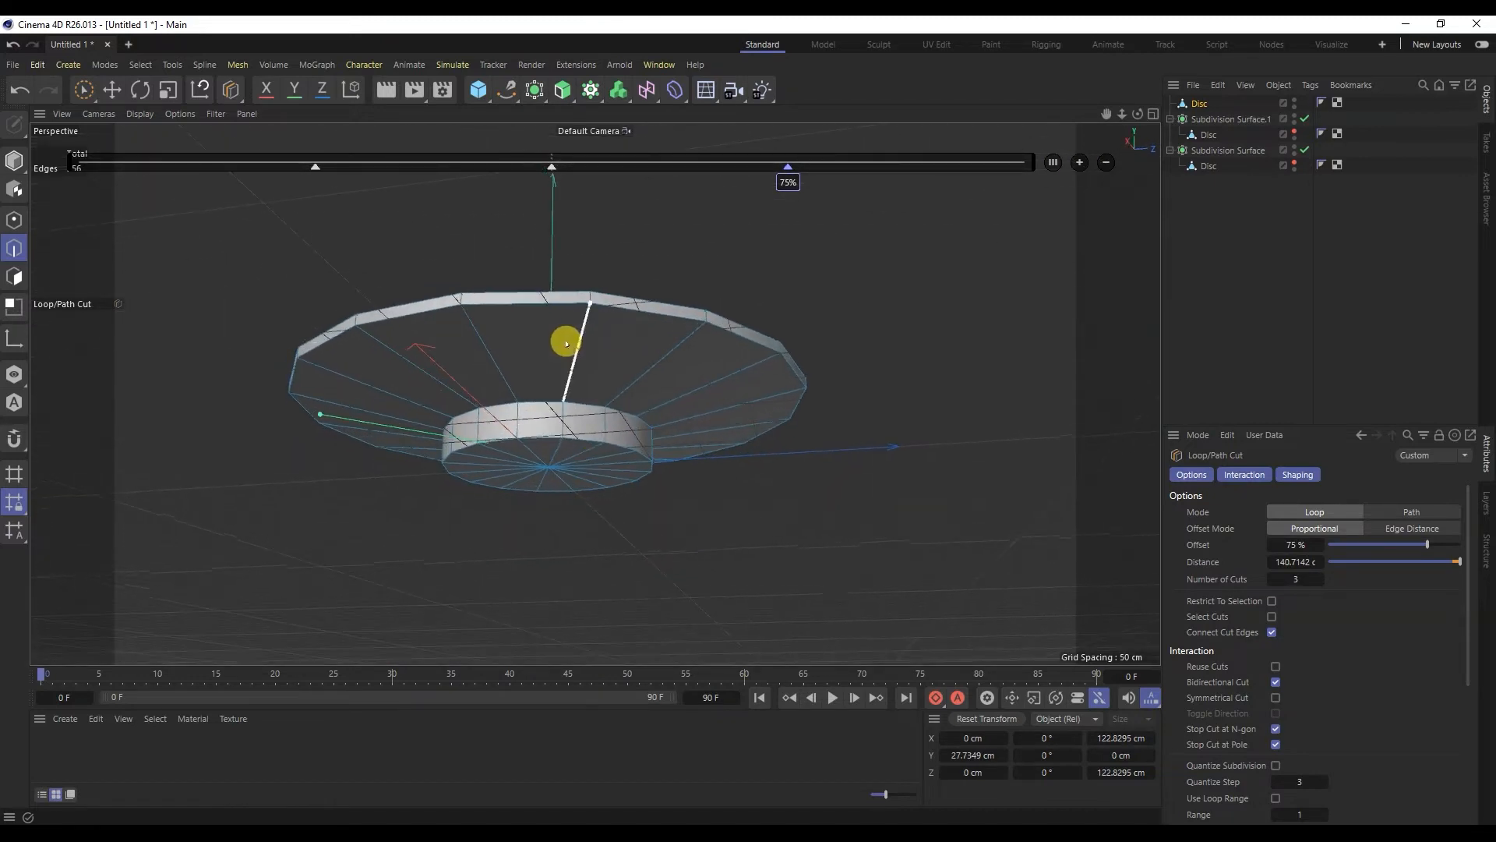
click(491, 351)
click(1054, 162)
click(1079, 162)
click(1080, 162)
Adjust the heights of the new edge loops to round the plate's profile between foot and rim
alt+drag(725, 318, 543, 402)
click(119, 97)
alt+drag(423, 410, 479, 431)
alt+drag(511, 401, 558, 412)
alt+drag(437, 411, 447, 446)
drag(491, 334, 491, 341)
alt+drag(396, 446, 406, 416)
double_click(407, 416)
scroll(454, 398, up, 3)
drag(535, 361, 534, 343)
Lower the foot's upper edge loop and refine the height of the neighbouring loops on the plate's underside
double_click(444, 392)
alt+drag(535, 343, 408, 395)
mouse_move(496, 466)
alt+mouse_down()
mouse_move(478, 374)
mouse_move(498, 471)
alt+mouse_up()
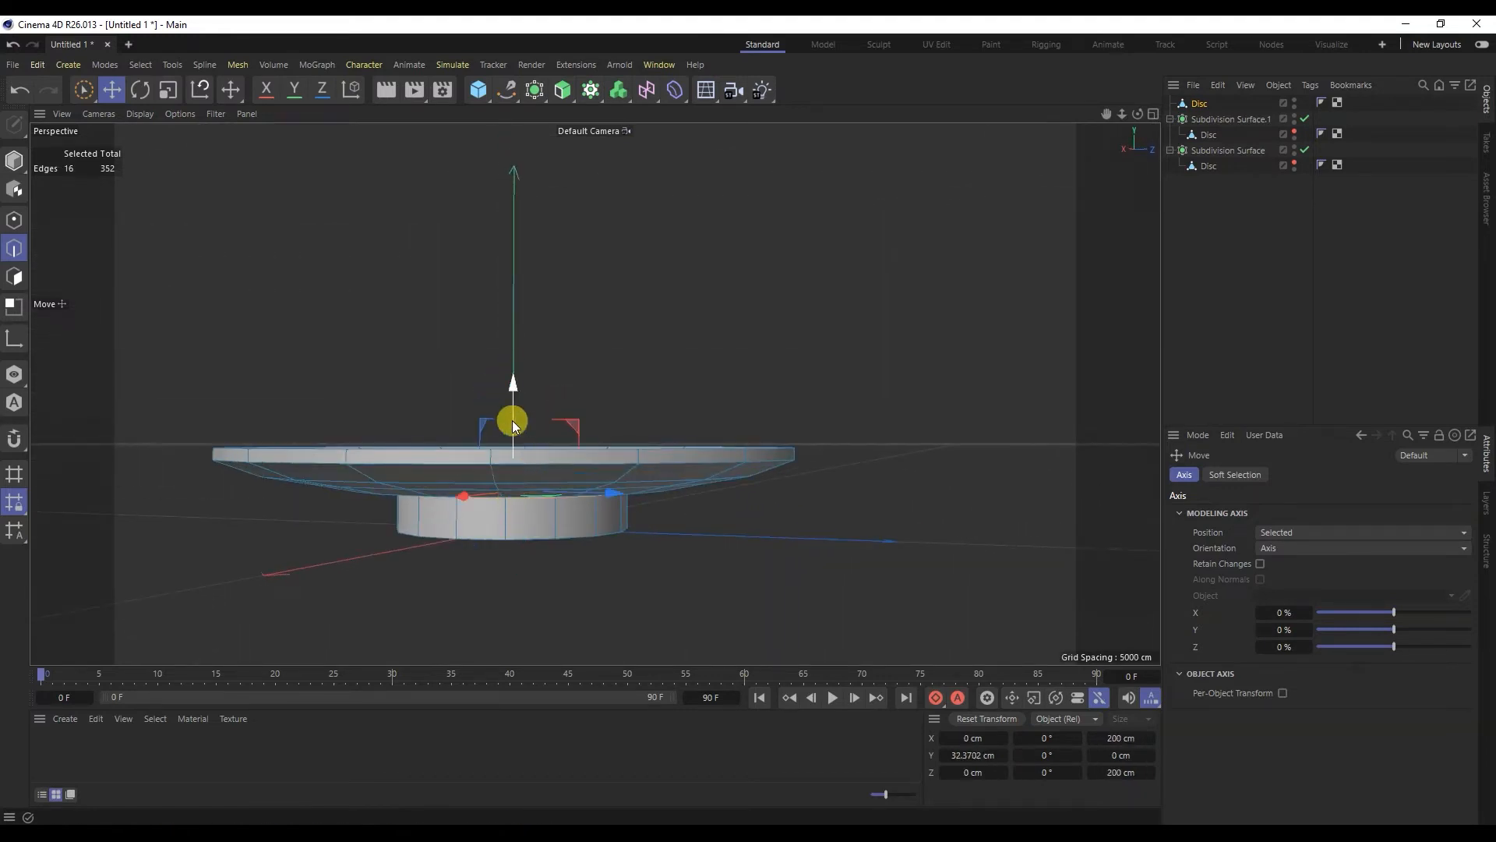
double_click(443, 498)
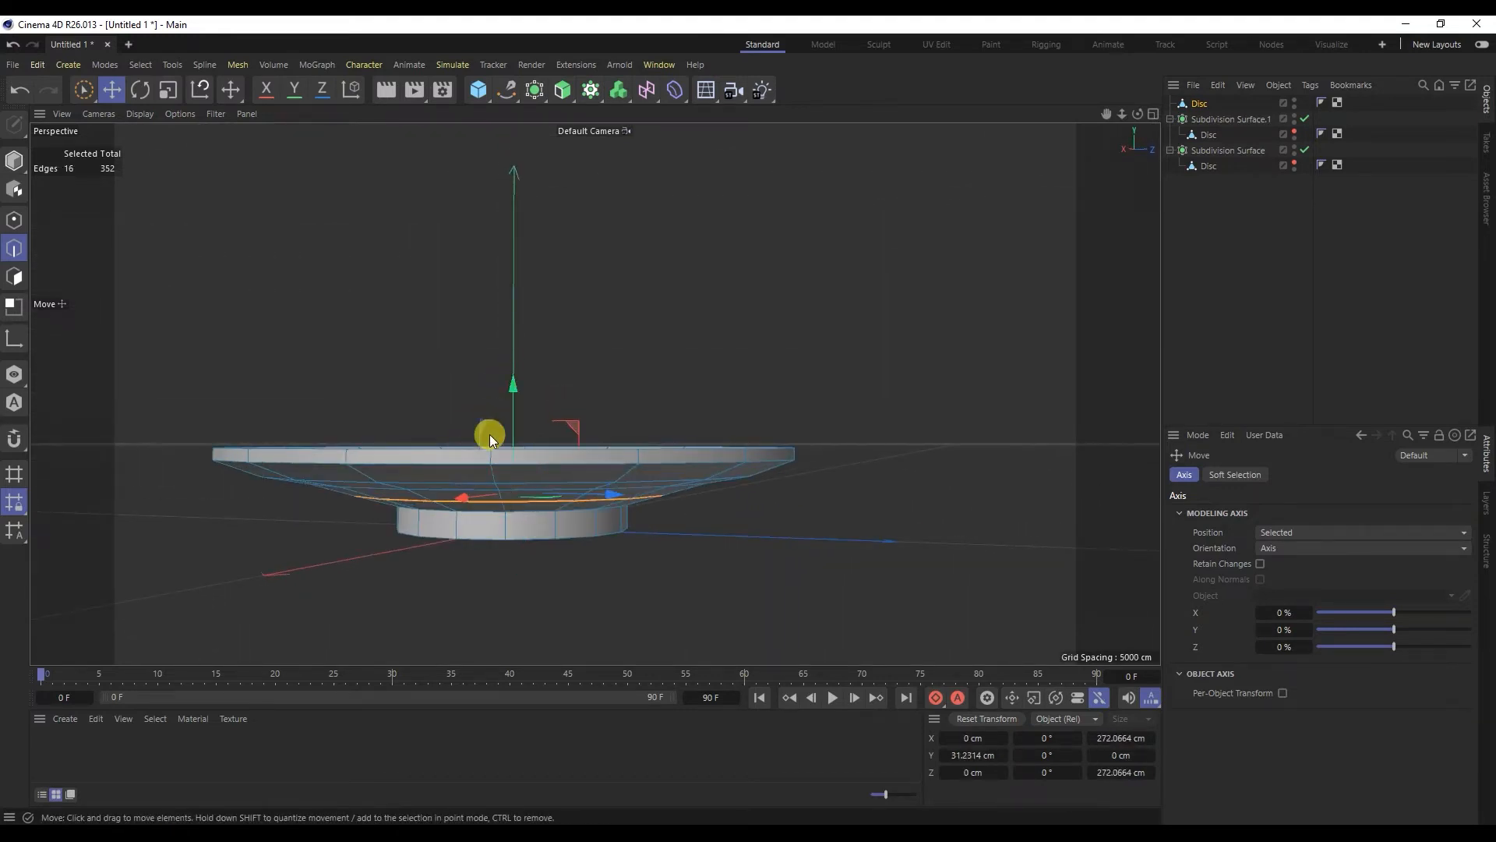
alt+drag(499, 416, 461, 483)
double_click(461, 484)
drag(584, 413, 584, 423)
Add a loop cut just inside the top face's innermost loop at about 93.3% offset and lower that loop to about 33.4 cm height
alt+drag(521, 490, 398, 428)
right_click(306, 300)
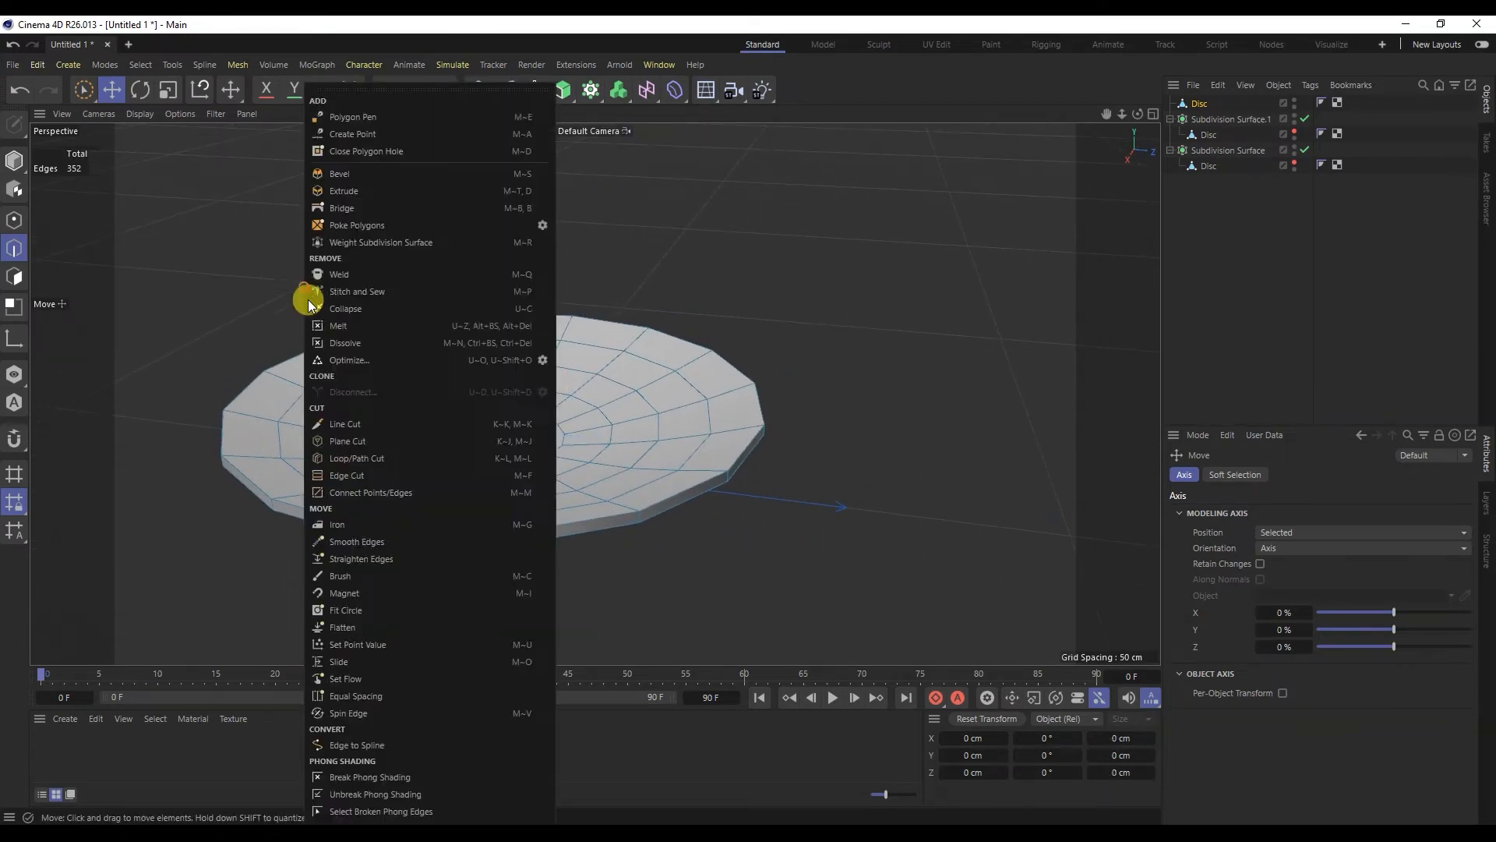
click(367, 458)
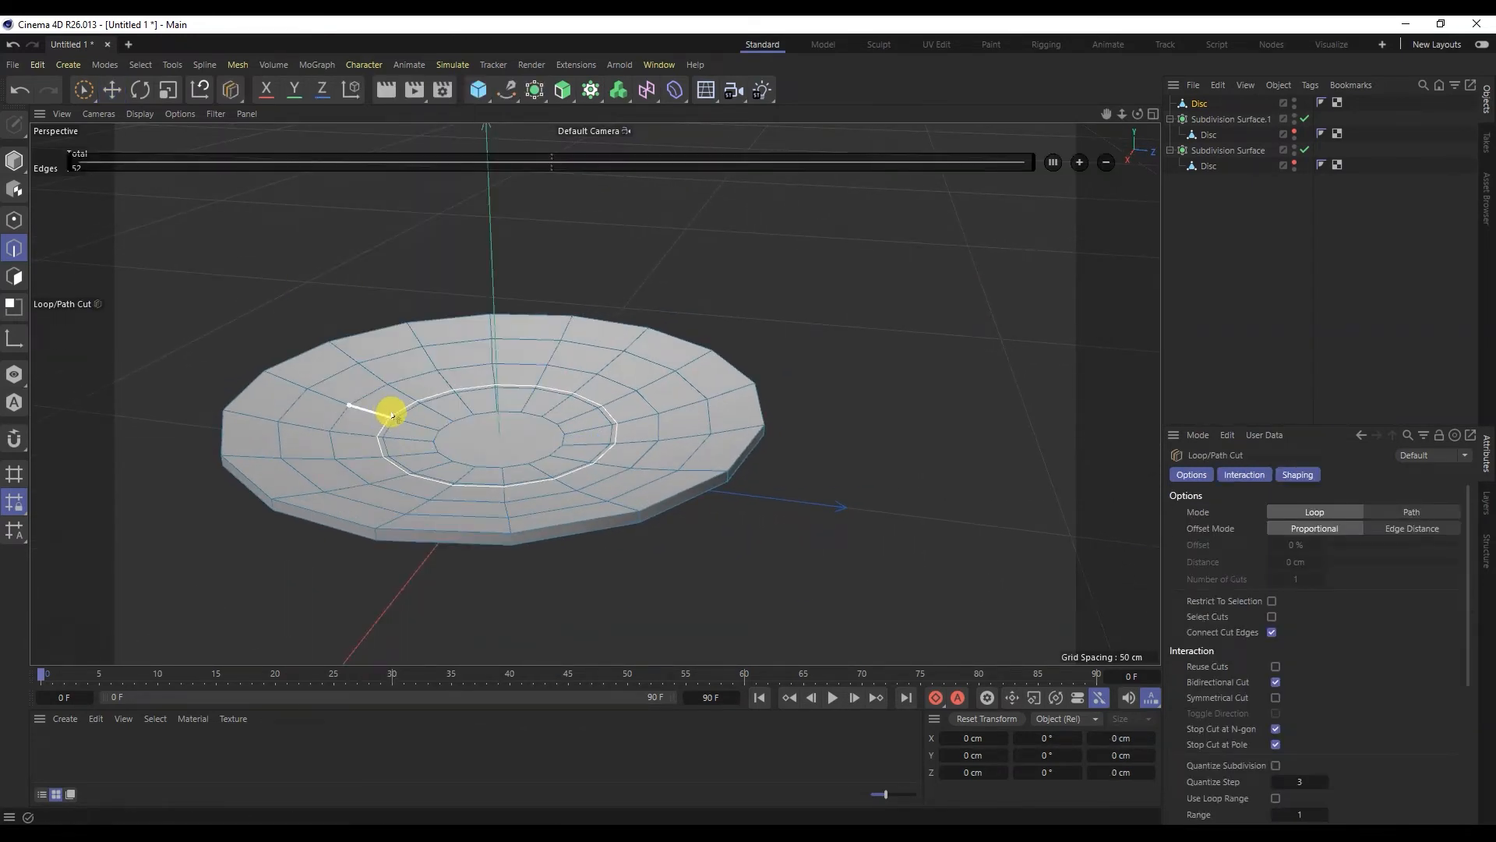
scroll(390, 421, up, 3)
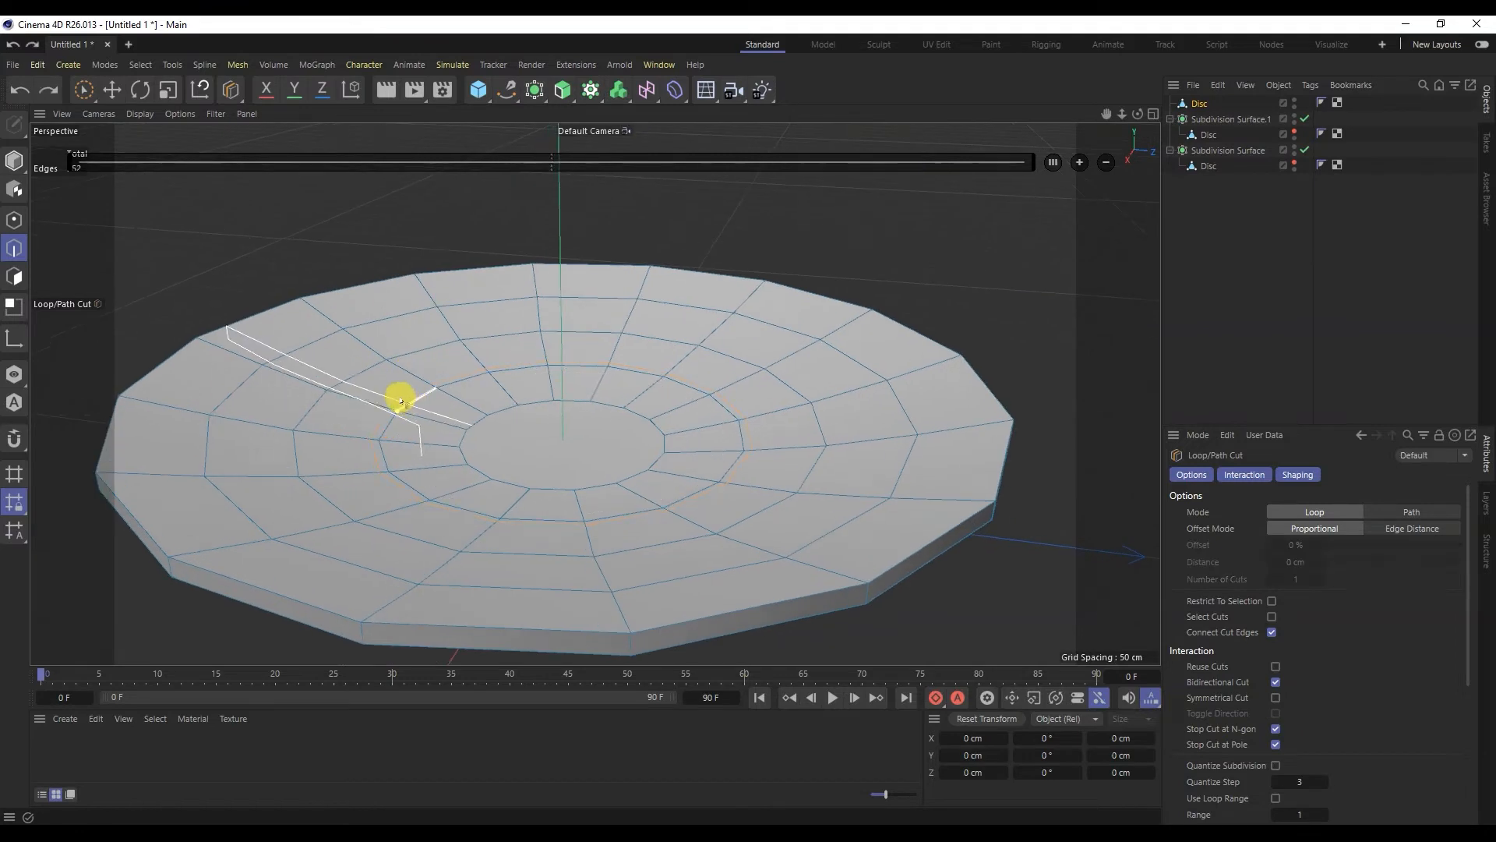
click(394, 409)
drag(393, 409, 411, 417)
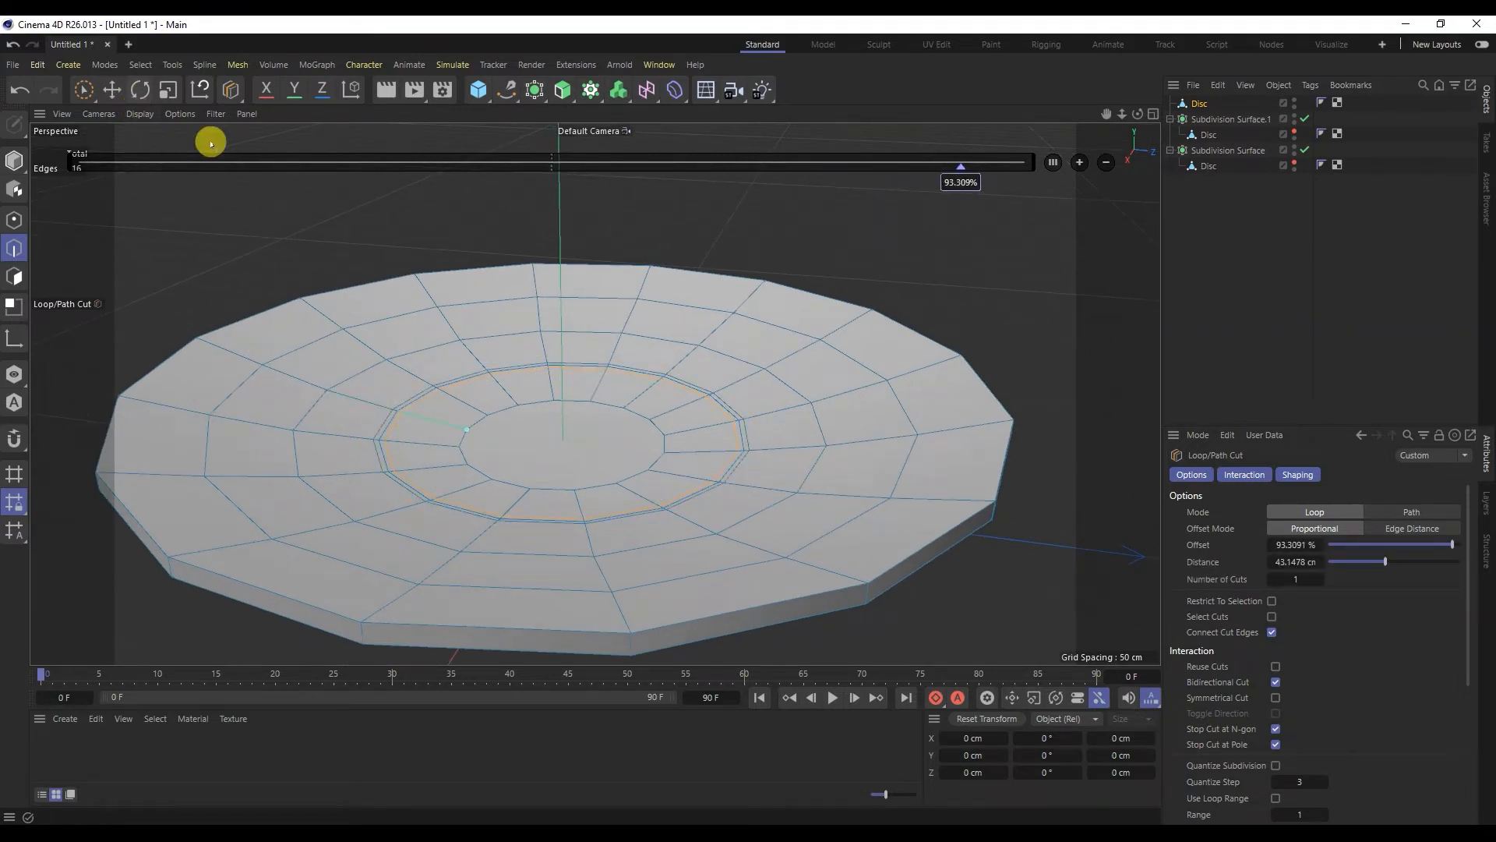
click(113, 91)
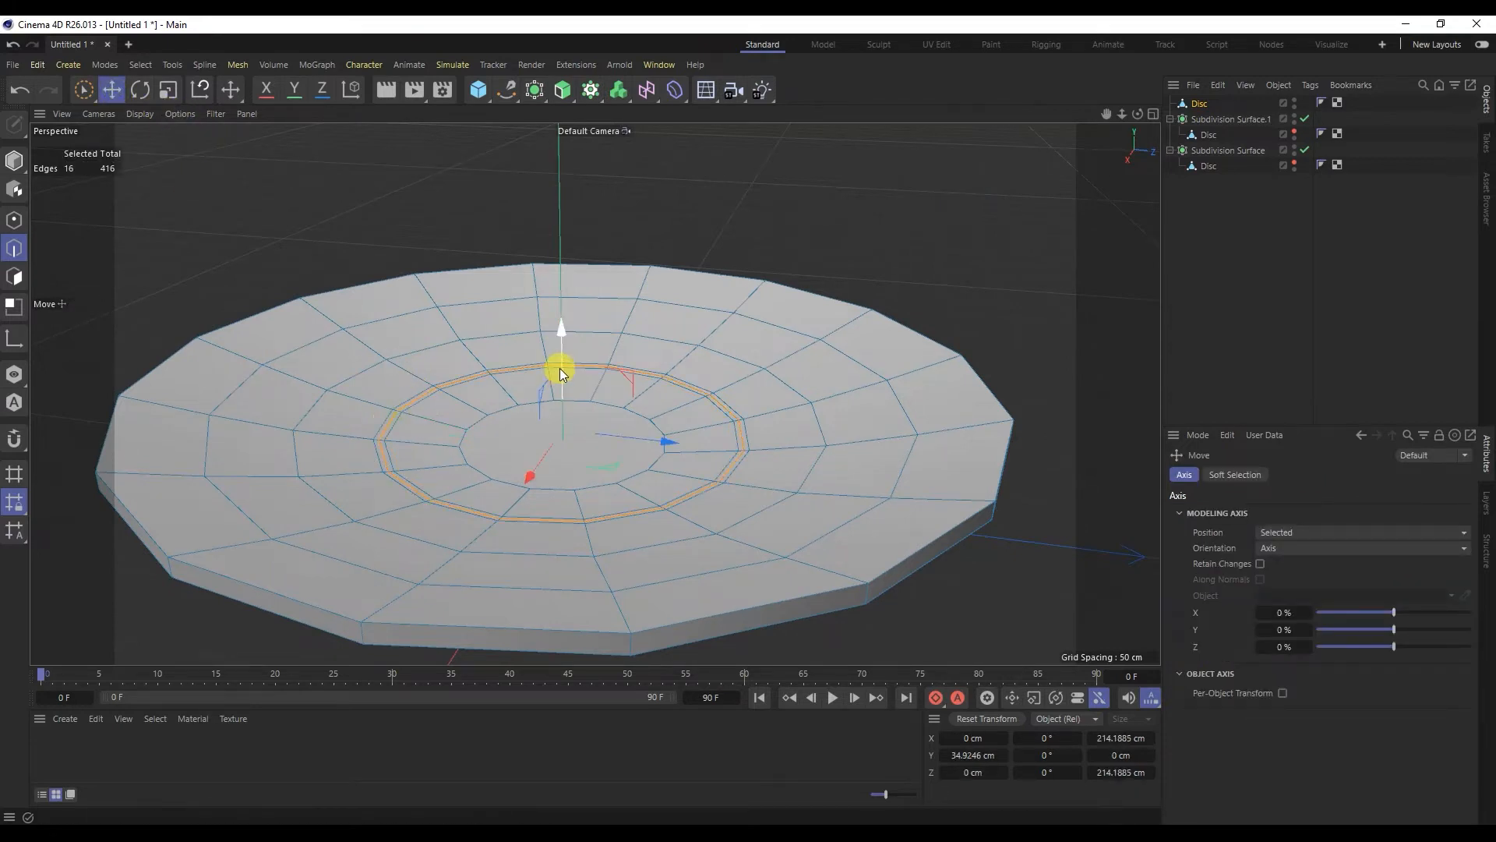
Add a Subdivision Surface with the plate's disc as its child and display it in Gouraud shading without lines
click(564, 90)
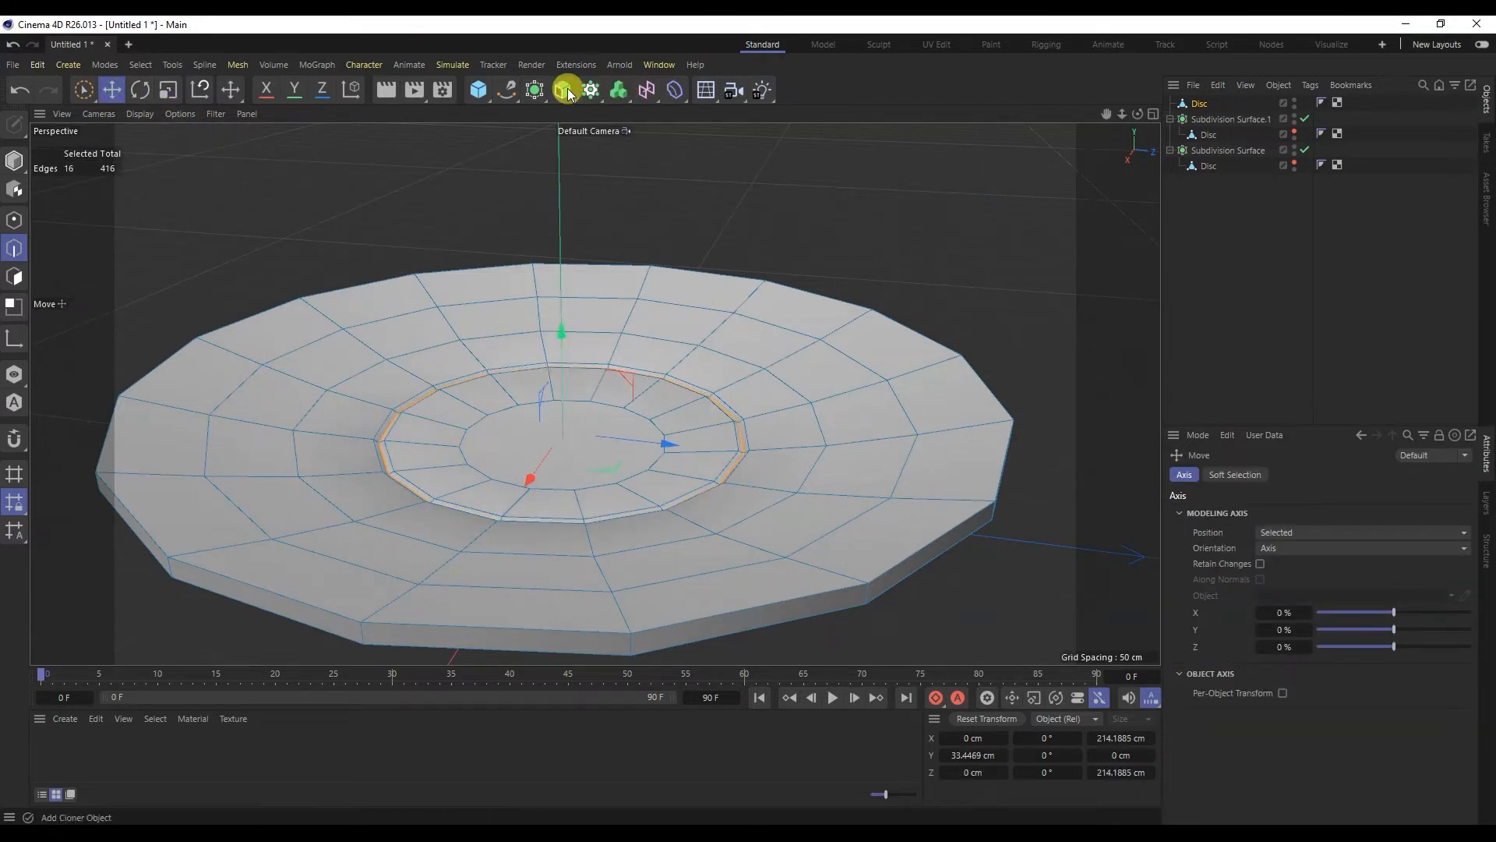
drag(1200, 120, 1197, 104)
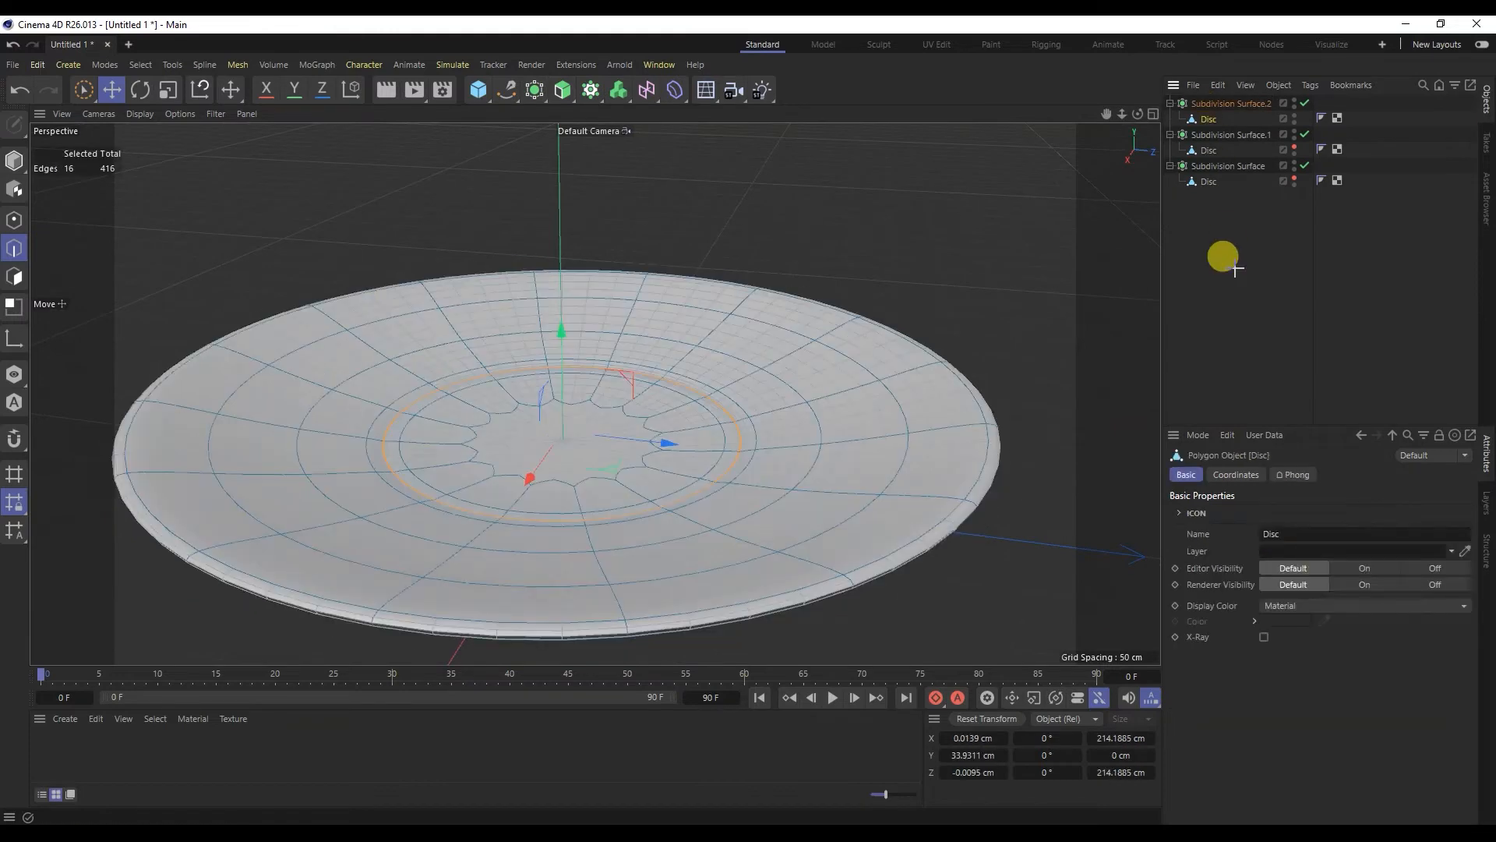
click(139, 114)
click(156, 135)
mouse_move(462, 318)
alt+mouse_down()
mouse_move(475, 480)
mouse_move(475, 392)
alt+mouse_up()
scroll(474, 393, down, 4)
alt+drag(418, 437, 437, 399)
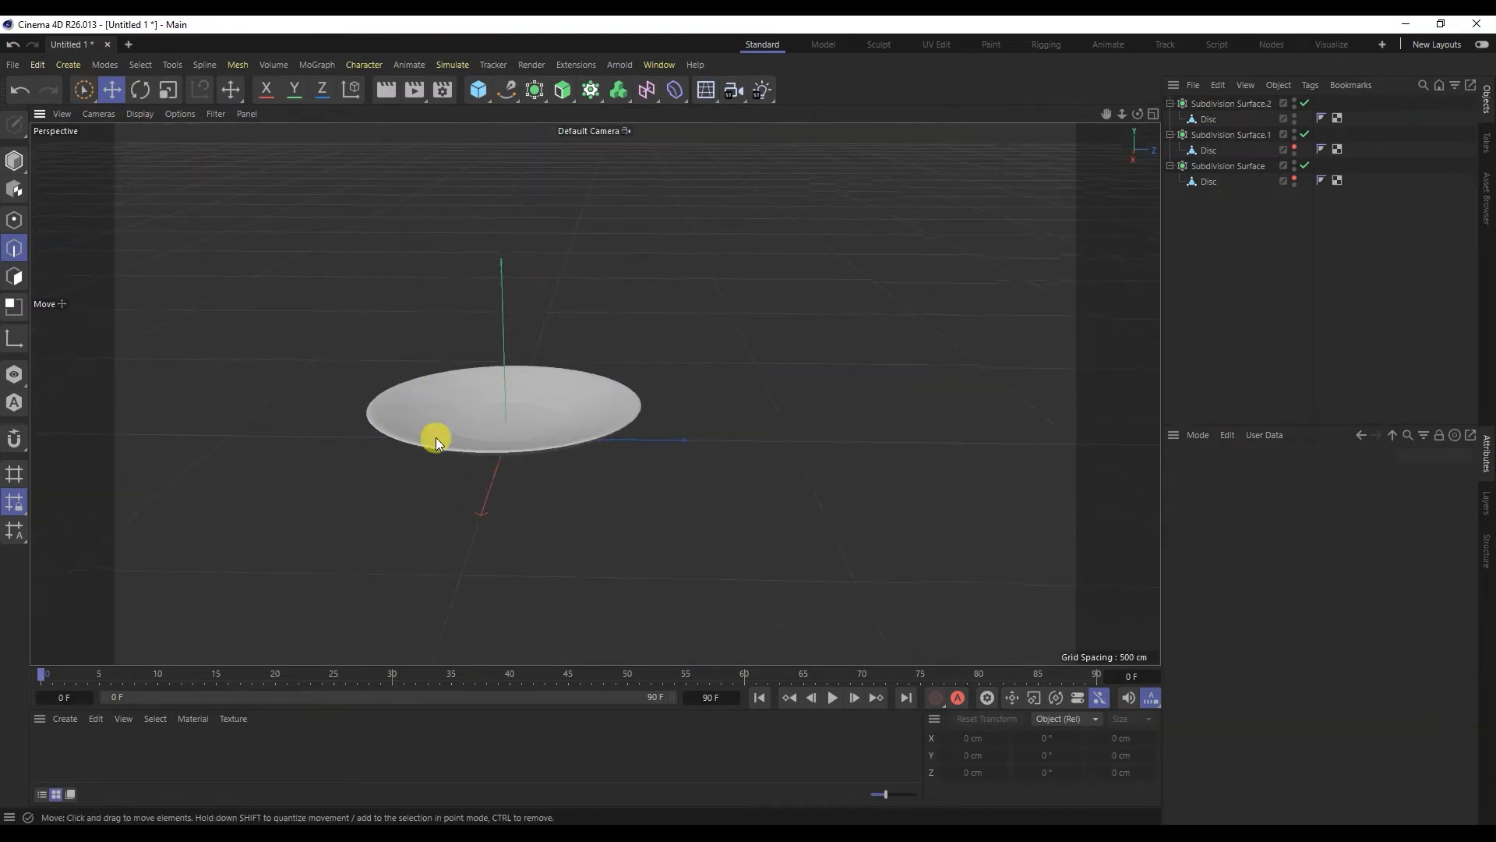
scroll(437, 399, up, 3)
Disable the plate's Subdivision Surface and add a supporting loop cut on the top face close to the rim at about 3.6% offset
click(1306, 103)
click(1212, 118)
scroll(382, 366, up, 3)
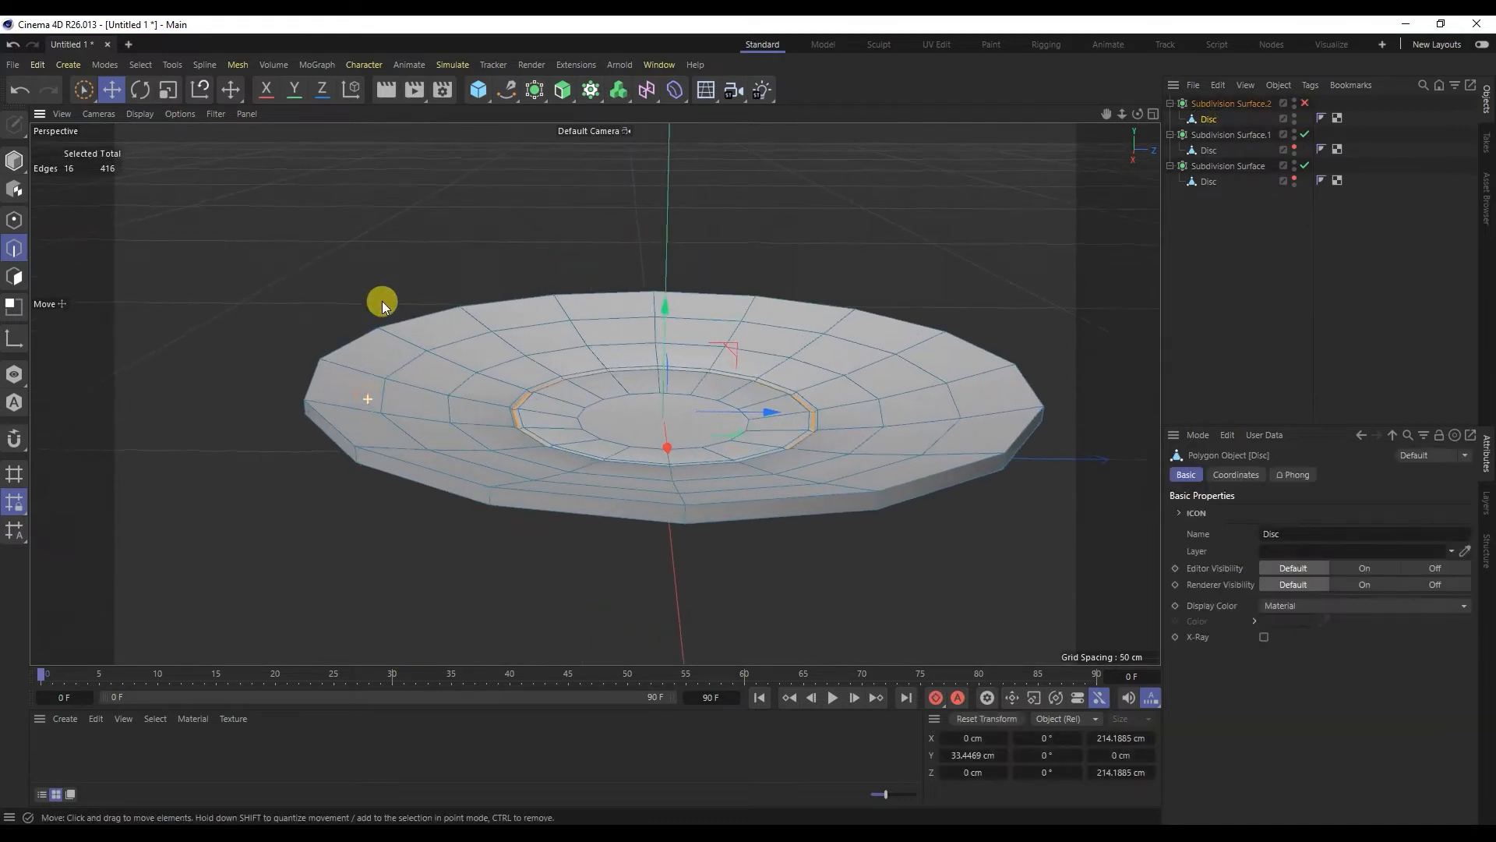
click(235, 90)
click(285, 143)
alt+right_drag(439, 478, 439, 421)
alt+right_drag(311, 475, 343, 416)
click(341, 405)
alt+drag(354, 397, 390, 456)
click(348, 396)
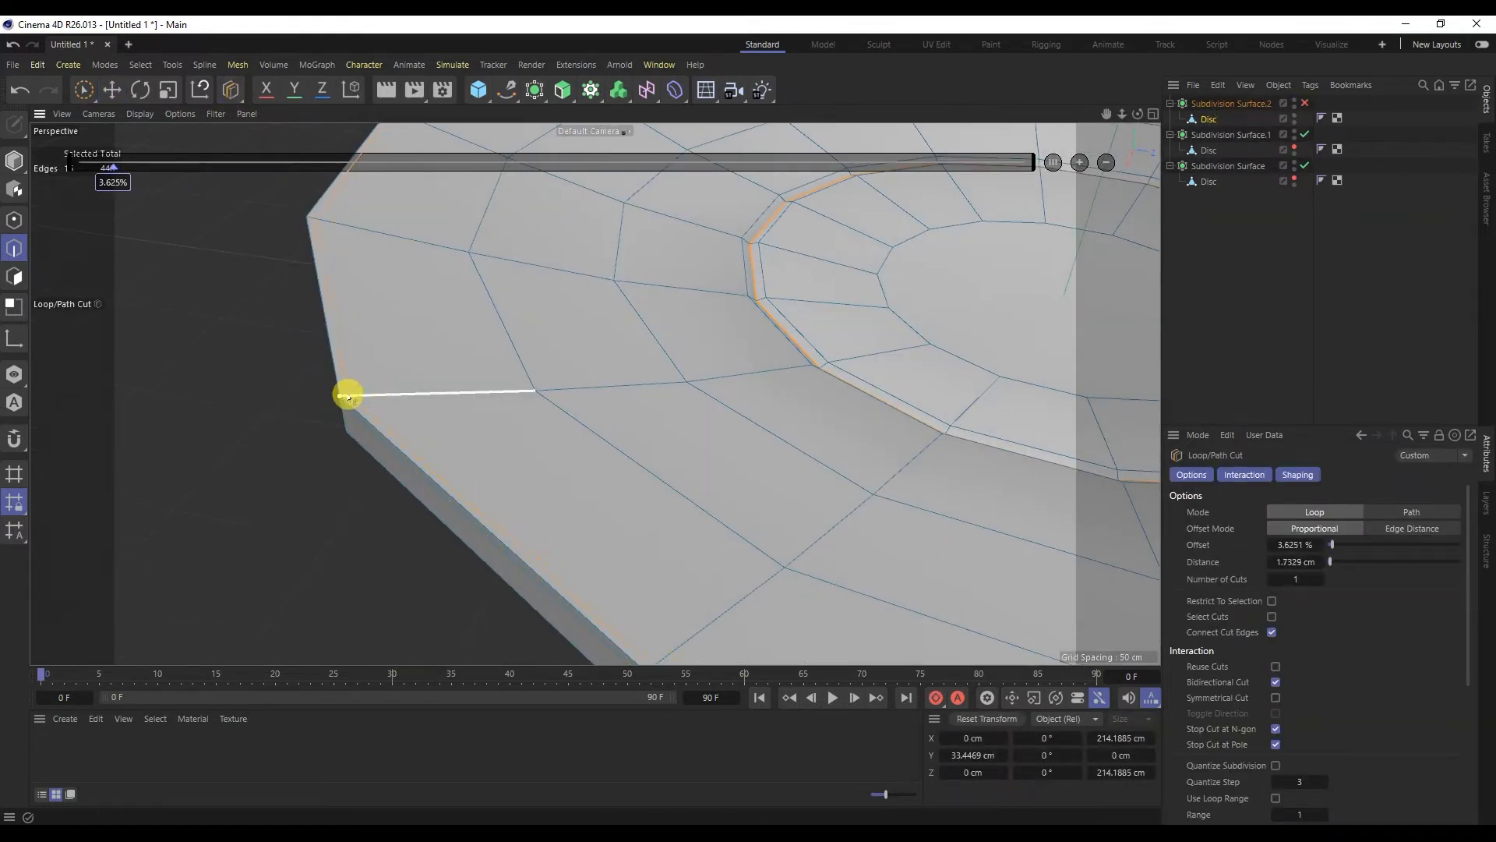
Add supporting loop cuts around the lower edge of the plate's rim
alt+right_drag(354, 397, 325, 495)
alt+drag(381, 501, 414, 364)
alt+right_drag(377, 398, 367, 347)
click(362, 354)
click(367, 363)
Add supporting loop cuts around the foot's edges, including cuts on its underside at about 2.8% and 44.8% offset
scroll(726, 589, up, 2)
click(620, 509)
scroll(621, 512, up, 3)
click(621, 510)
alt+drag(621, 510, 628, 544)
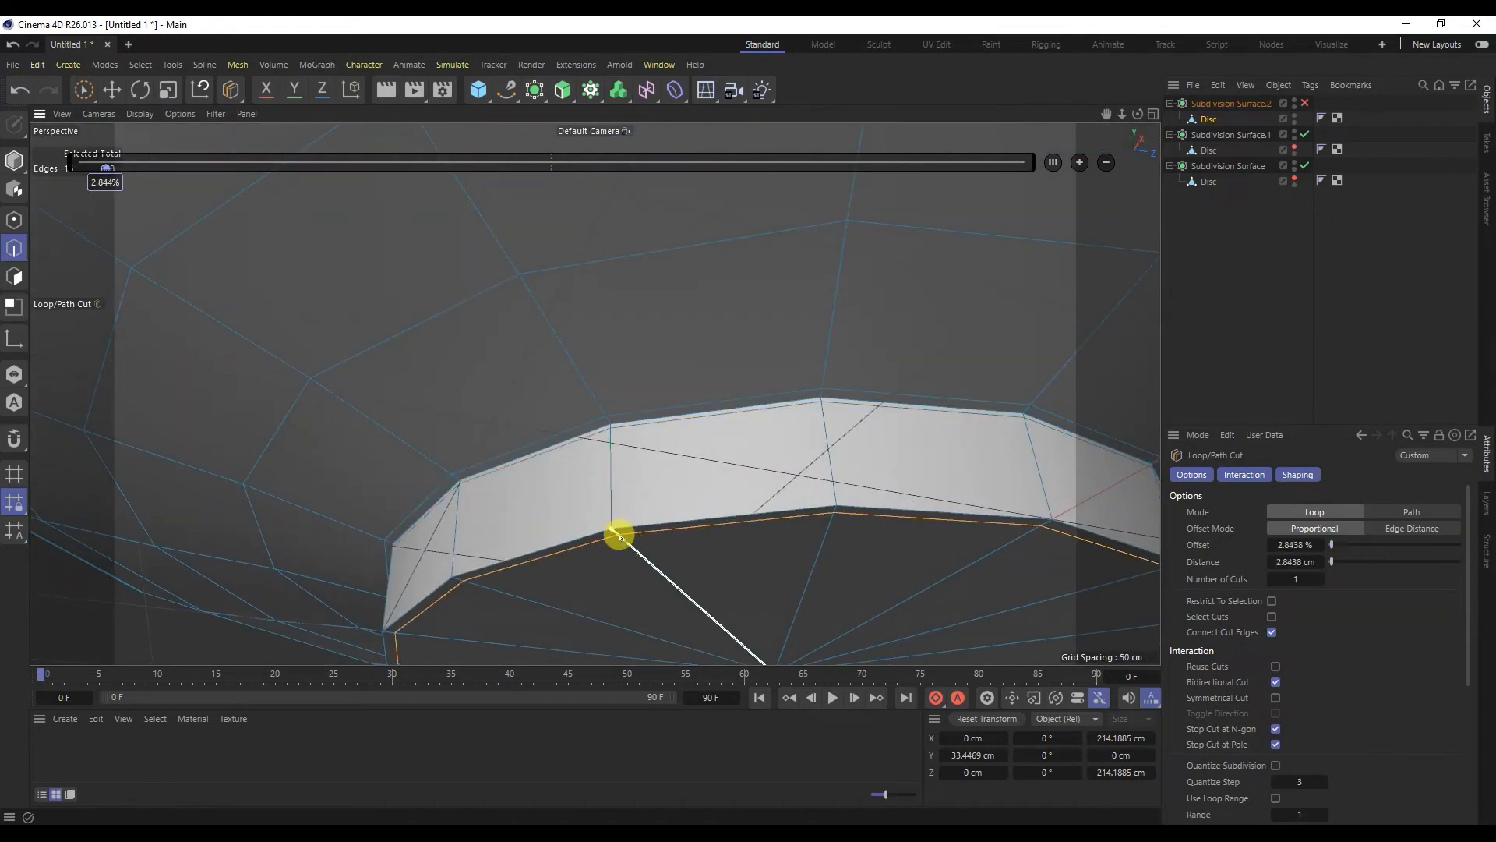
alt+drag(676, 538, 573, 518)
Re-enable the plate's Subdivision Surface and deselect the disc
click(1304, 102)
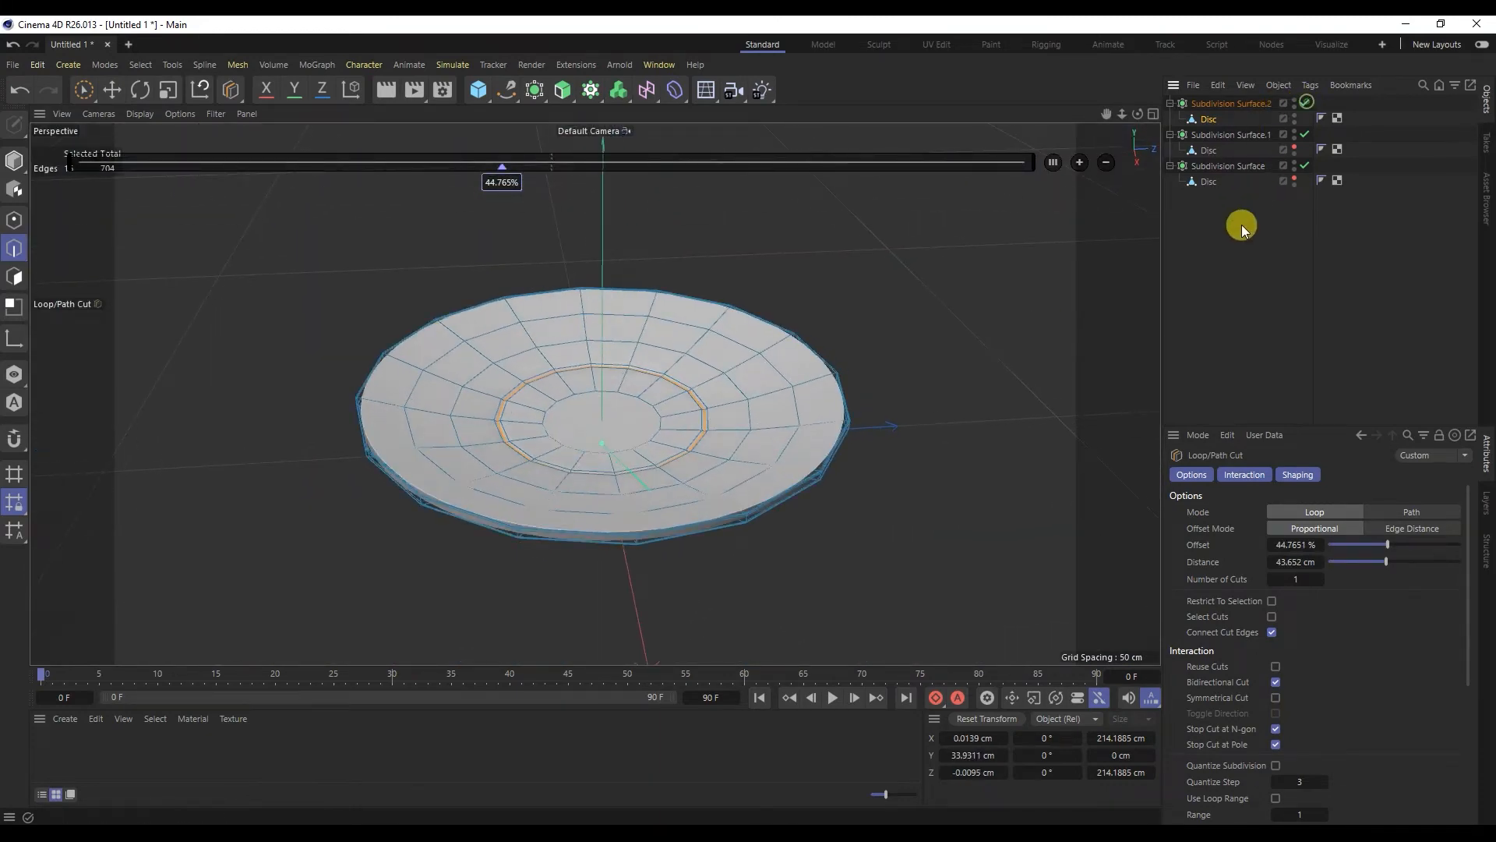
click(1241, 225)
scroll(520, 437, down, 5)
alt+drag(580, 426, 491, 393)
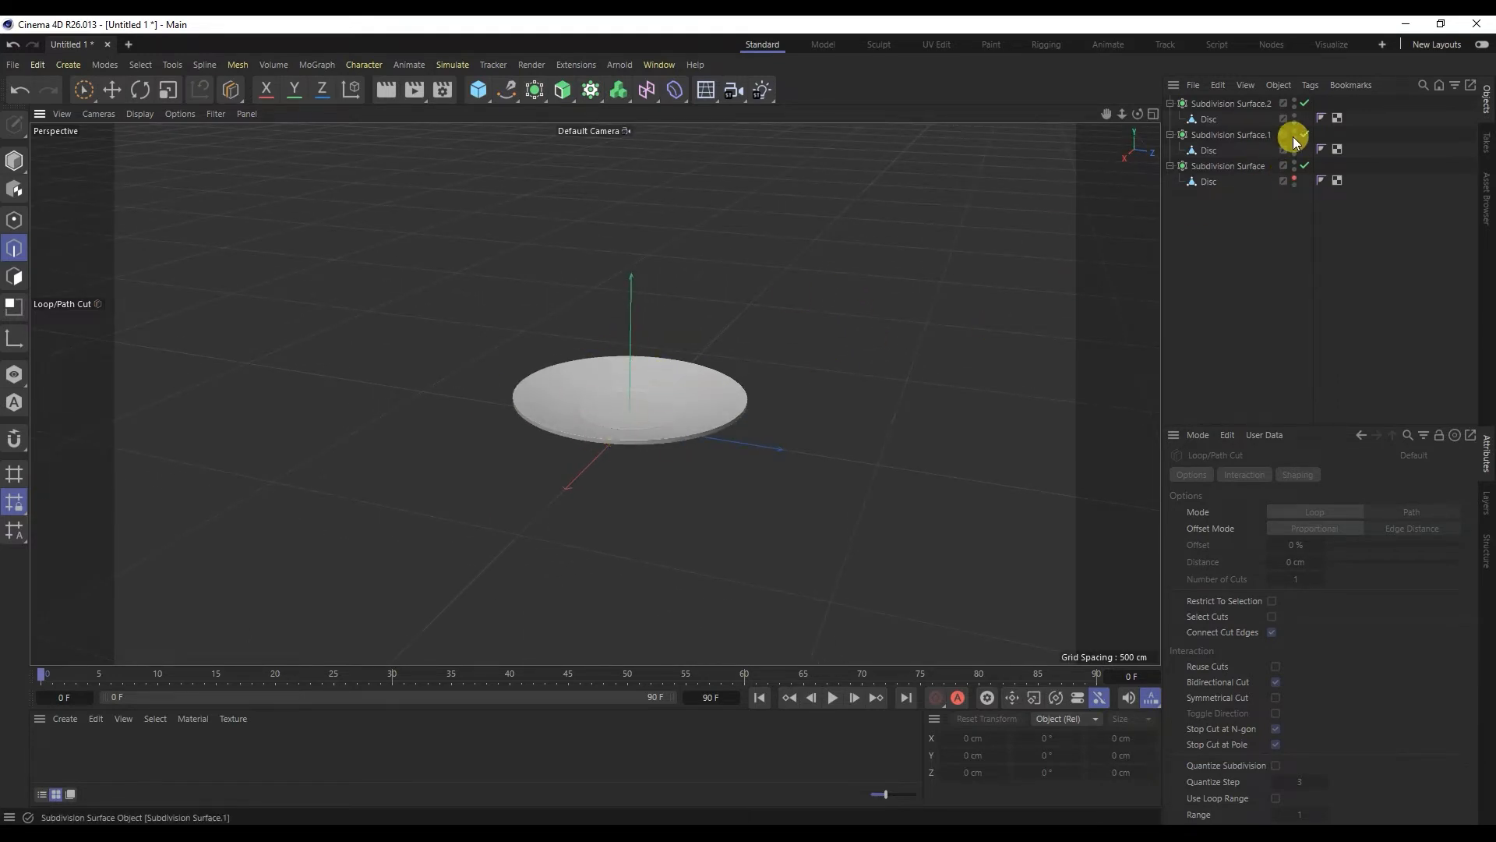
Unhide the wide bowl's disc and hide the plate
click(1292, 179)
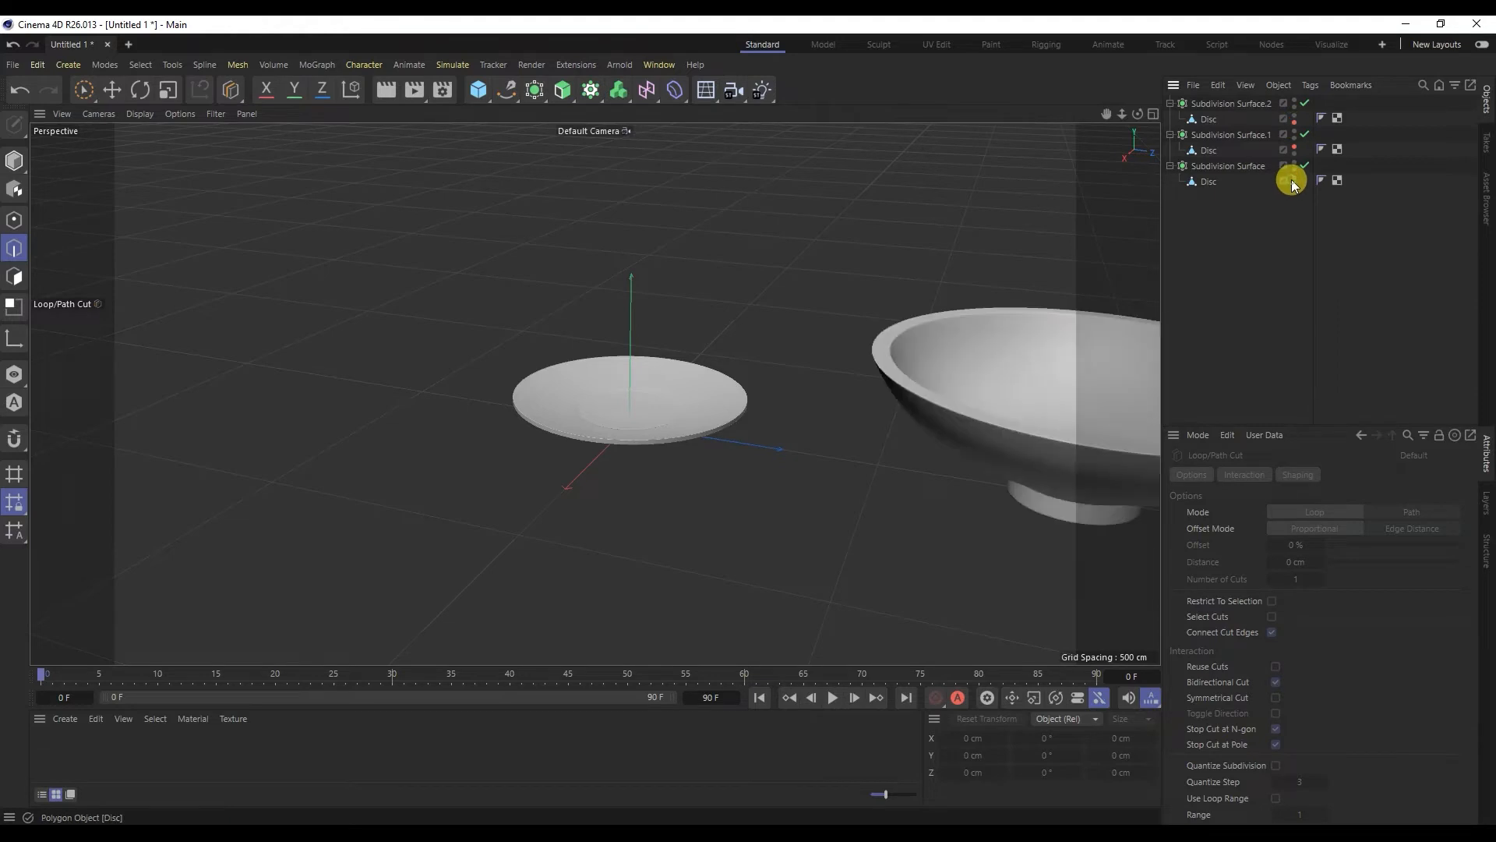
click(1295, 131)
alt+middle_drag(895, 374, 764, 400)
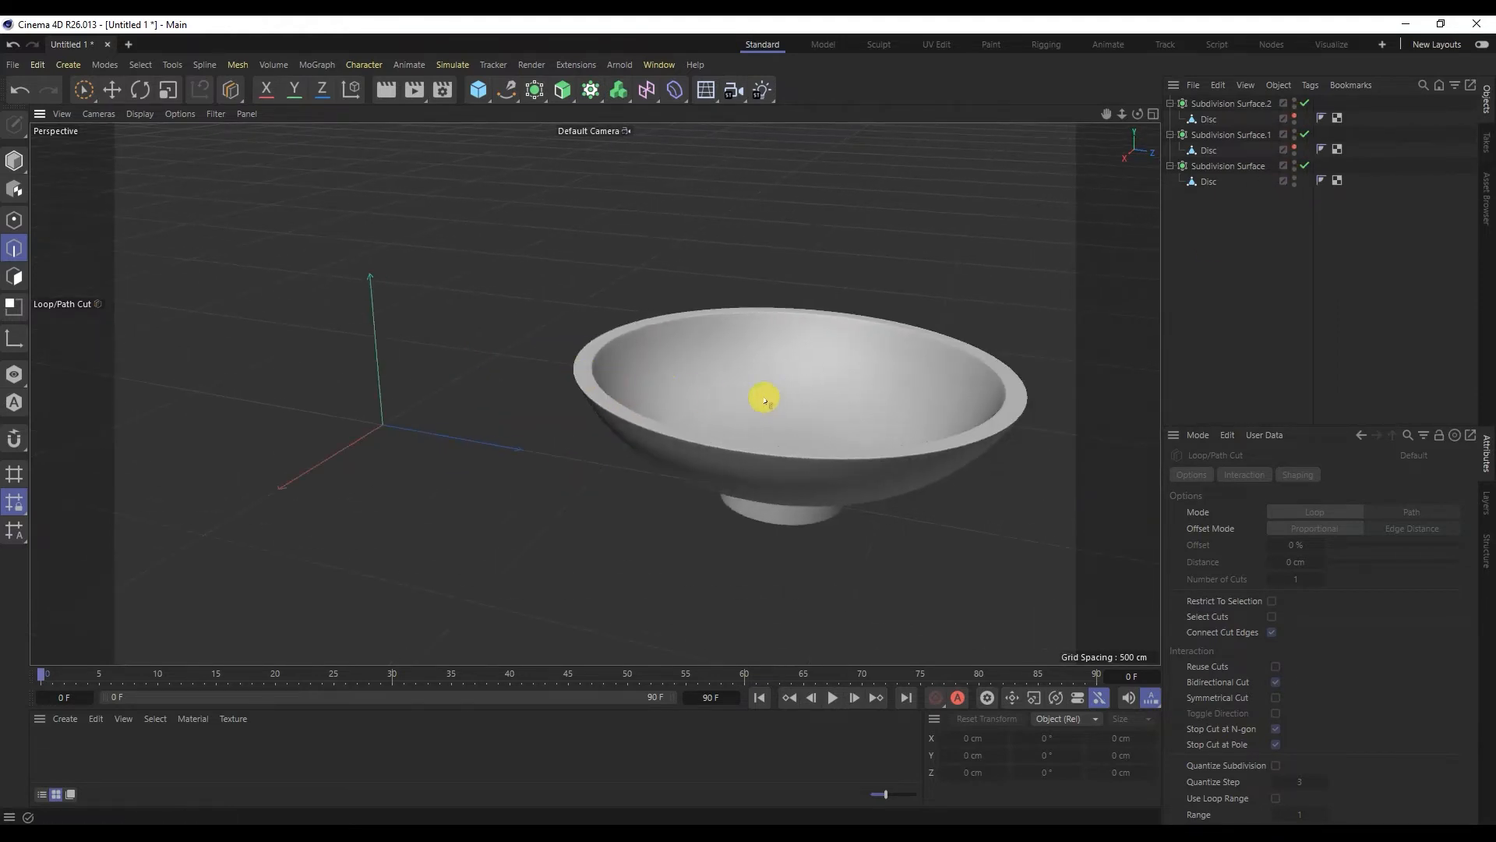
Set the wide bowl disc's Z position to 0 cm and deselect its edge
click(114, 90)
click(1207, 181)
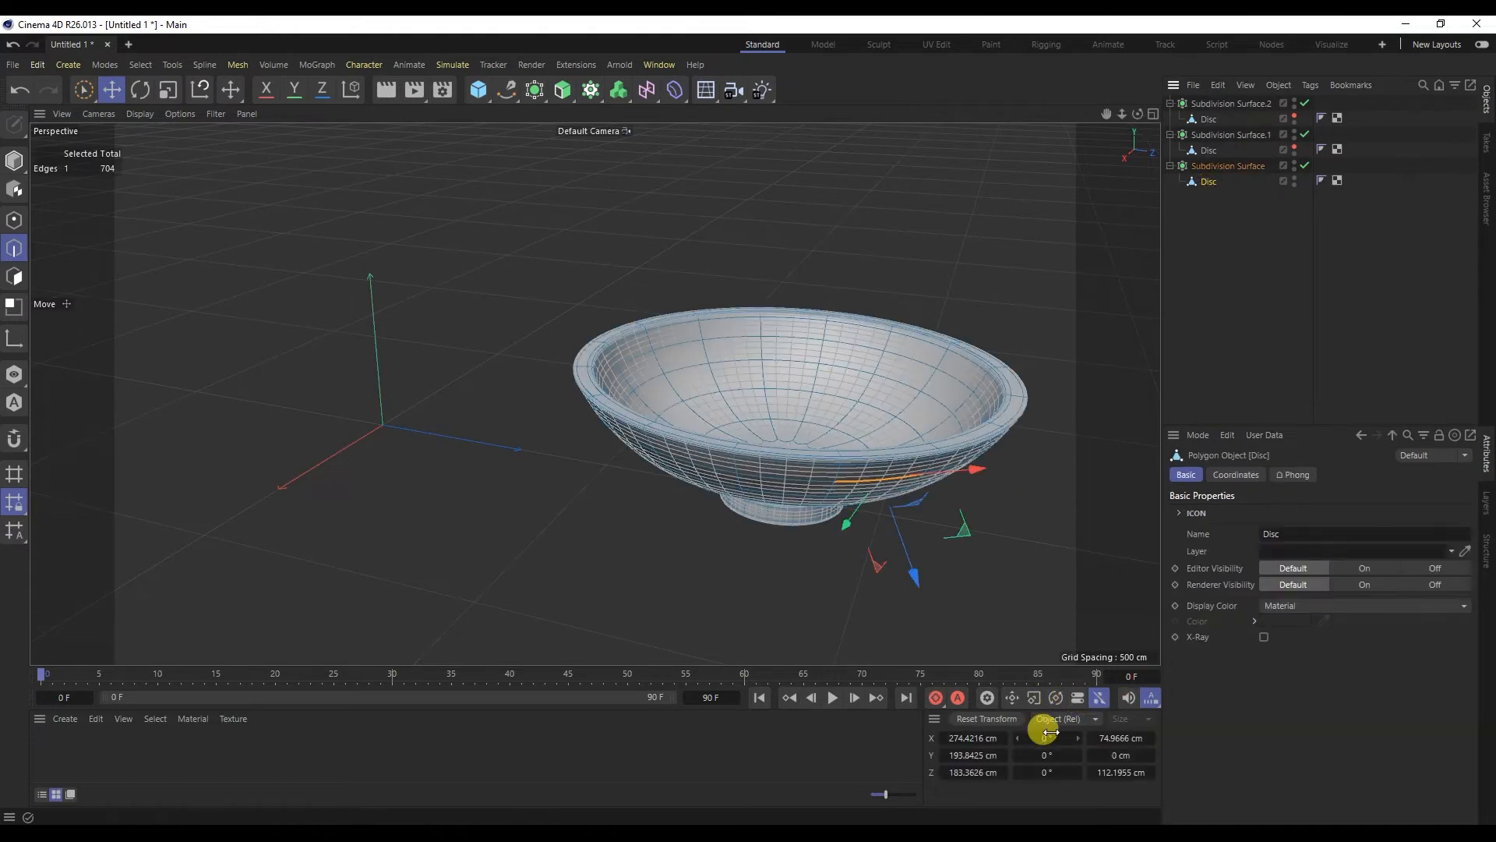
click(1236, 475)
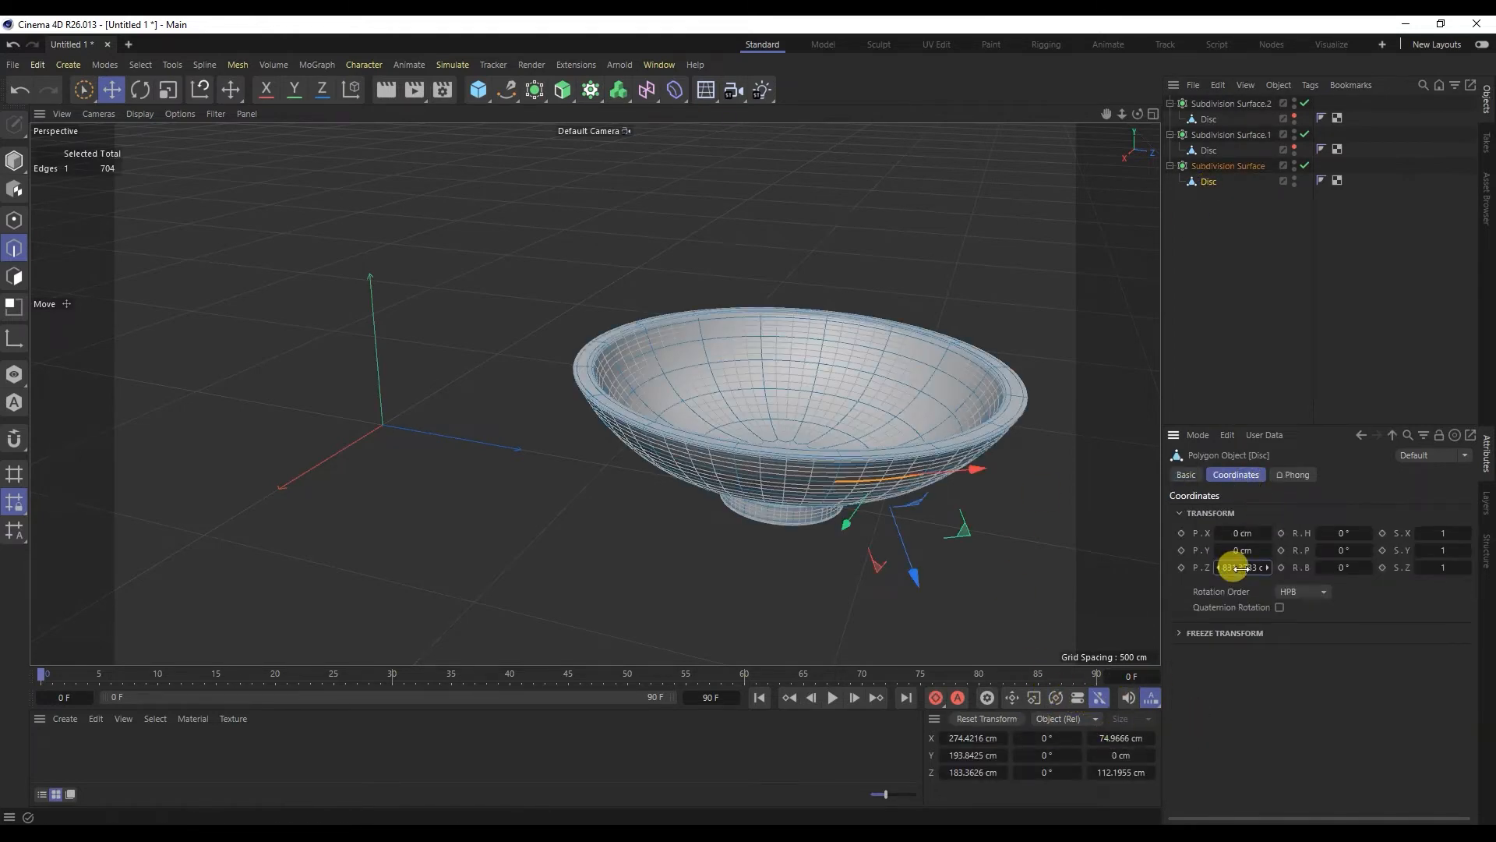
text(0)
key(Return)
click(684, 472)
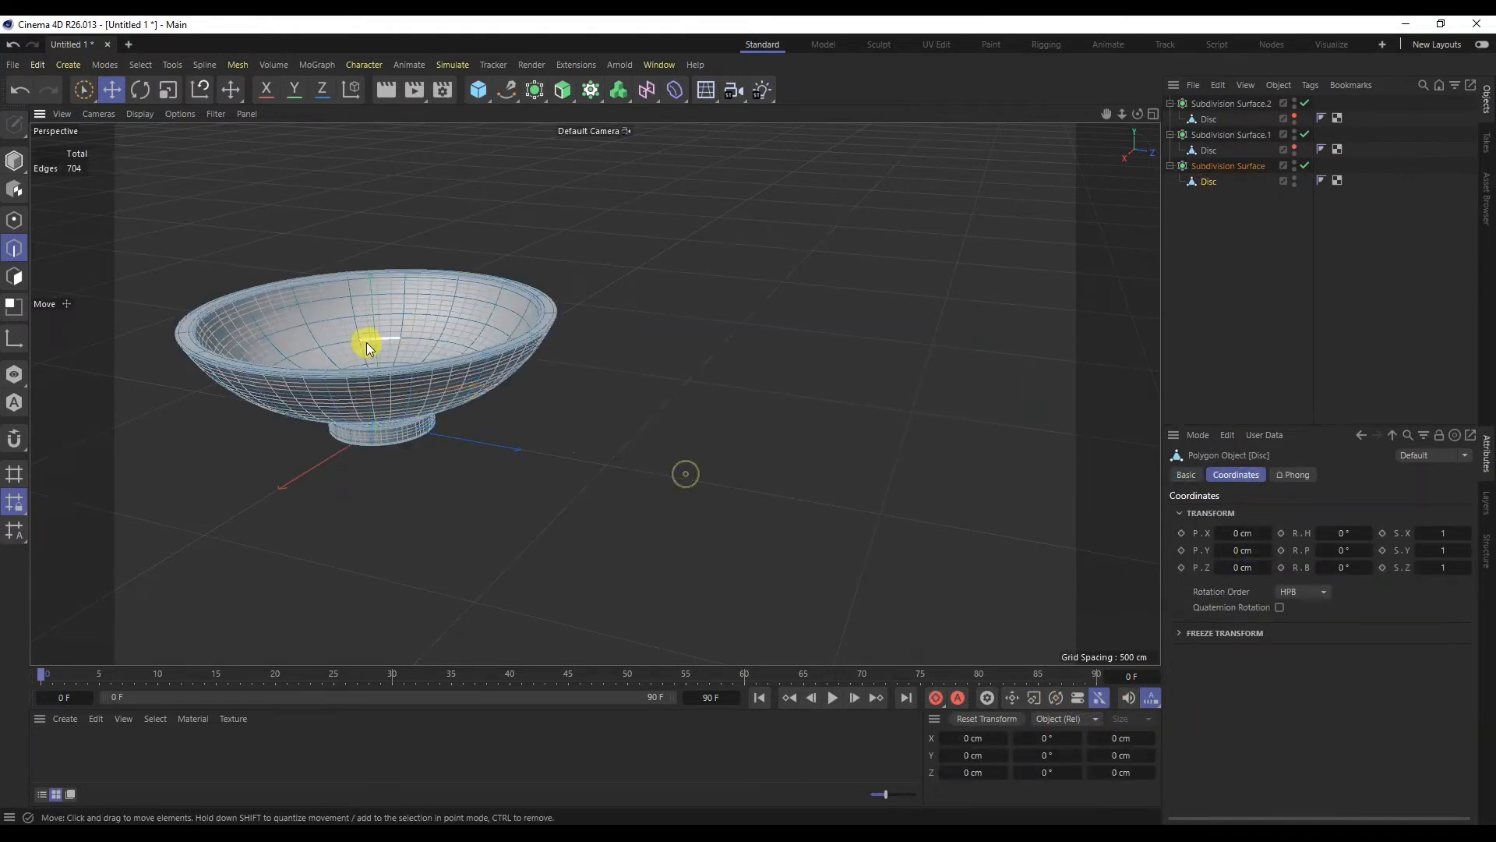
Hide the wide bowl's disc and unhide the round bowl's disc
alt+middle_drag(370, 343, 622, 464)
double_click(1295, 177)
click(1295, 146)
alt+drag(649, 449, 656, 482)
Add a disc and raise it to about 299 cm inside the round bowl
drag(467, 97, 560, 147)
alt+right_drag(588, 452, 610, 483)
drag(625, 395, 624, 395)
alt+right_drag(606, 444, 636, 340)
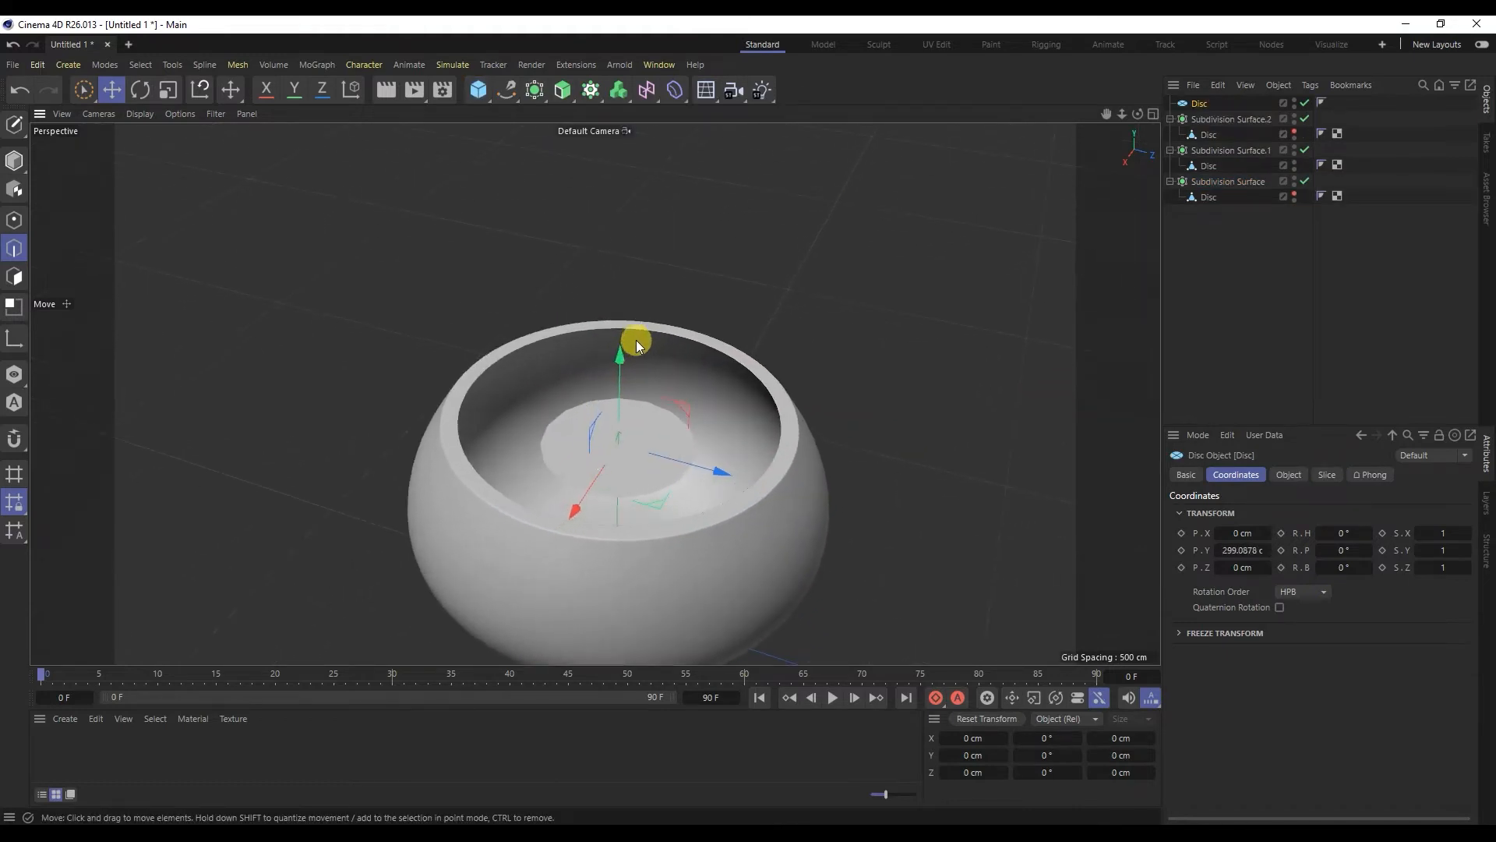
Scale up the new disc to fill the round bowl's opening, checking its fit in the front view
click(168, 92)
drag(661, 507, 813, 550)
alt+drag(600, 546, 577, 473)
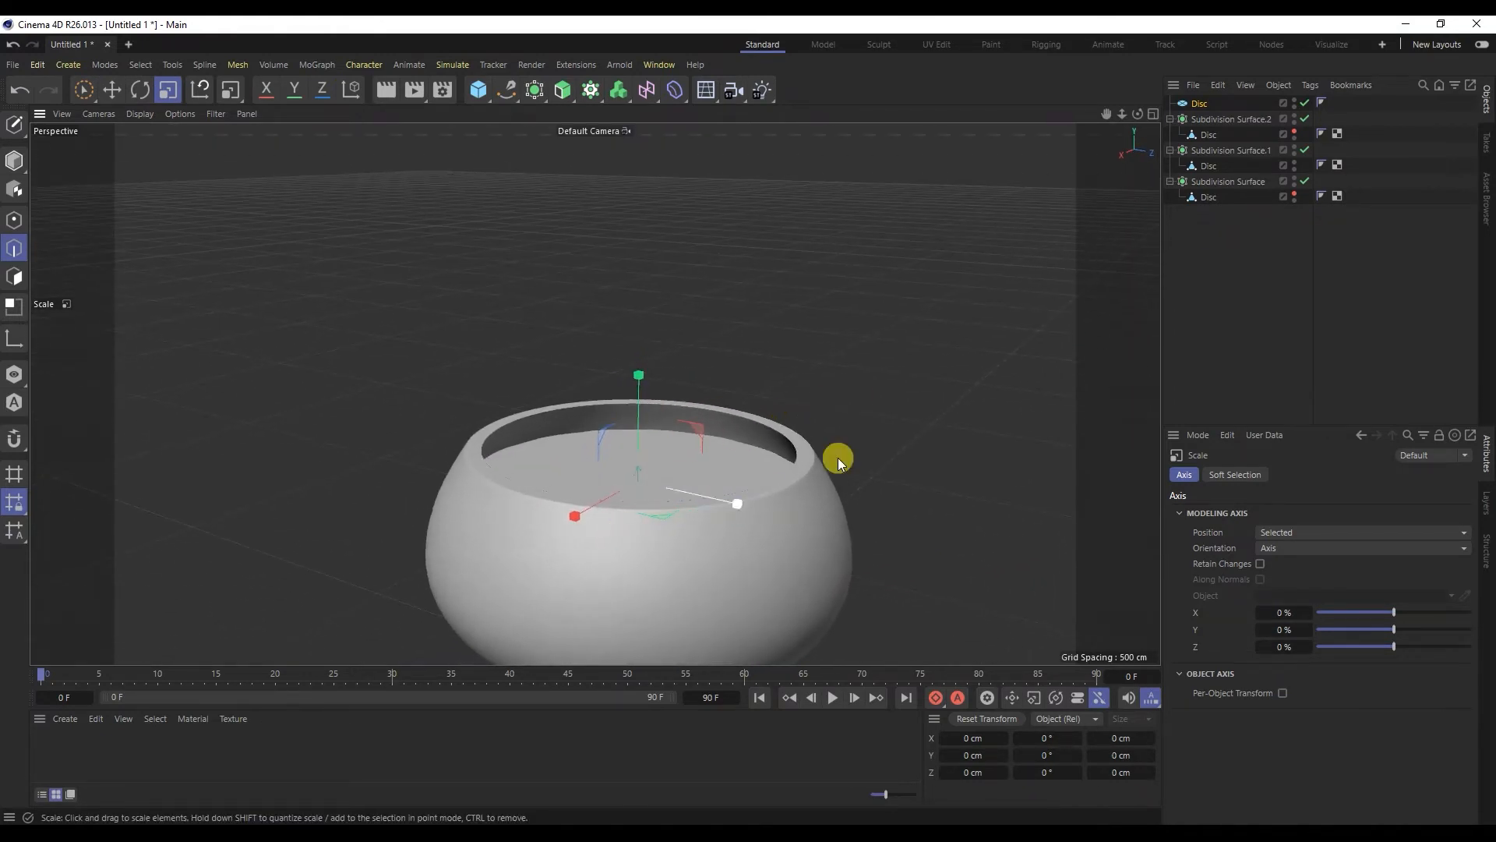
middle_click(834, 418)
middle_click(875, 472)
alt+middle_drag(705, 380, 725, 599)
scroll(731, 518, down, 5)
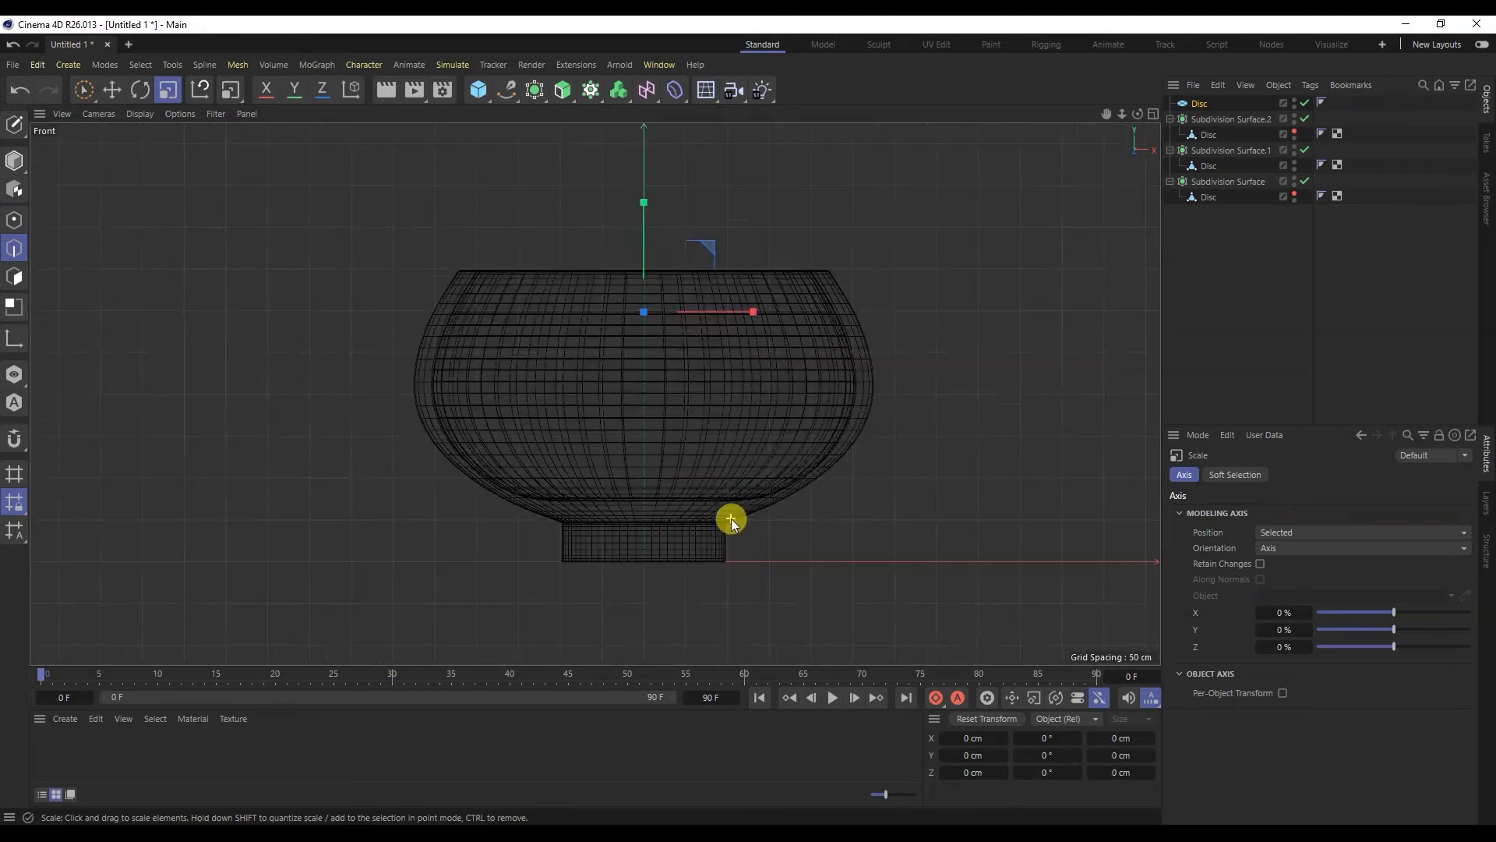
scroll(636, 311, up, 3)
mouse_move(840, 362)
mouse_down()
mouse_move(951, 341)
mouse_move(909, 354)
mouse_up()
middle_click(909, 354)
middle_click(404, 273)
mouse_move(624, 413)
alt+mouse_down()
mouse_move(611, 532)
mouse_move(616, 434)
alt+mouse_up()
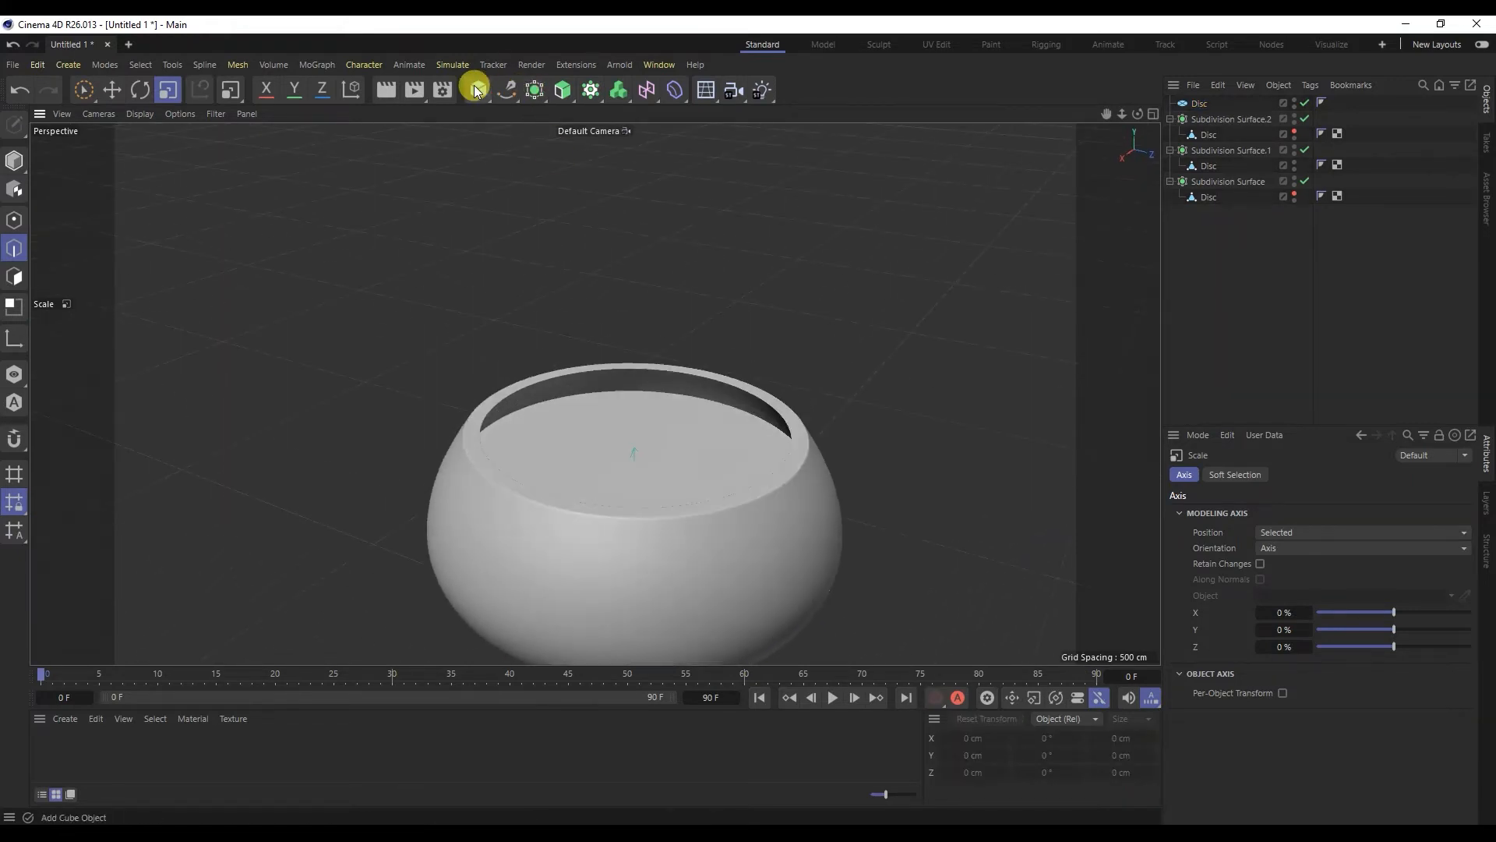
Add a cube and raise it above the round bowl's opening
click(476, 90)
scroll(581, 443, down, 5)
click(111, 88)
drag(628, 433, 636, 252)
scroll(508, 340, up, 3)
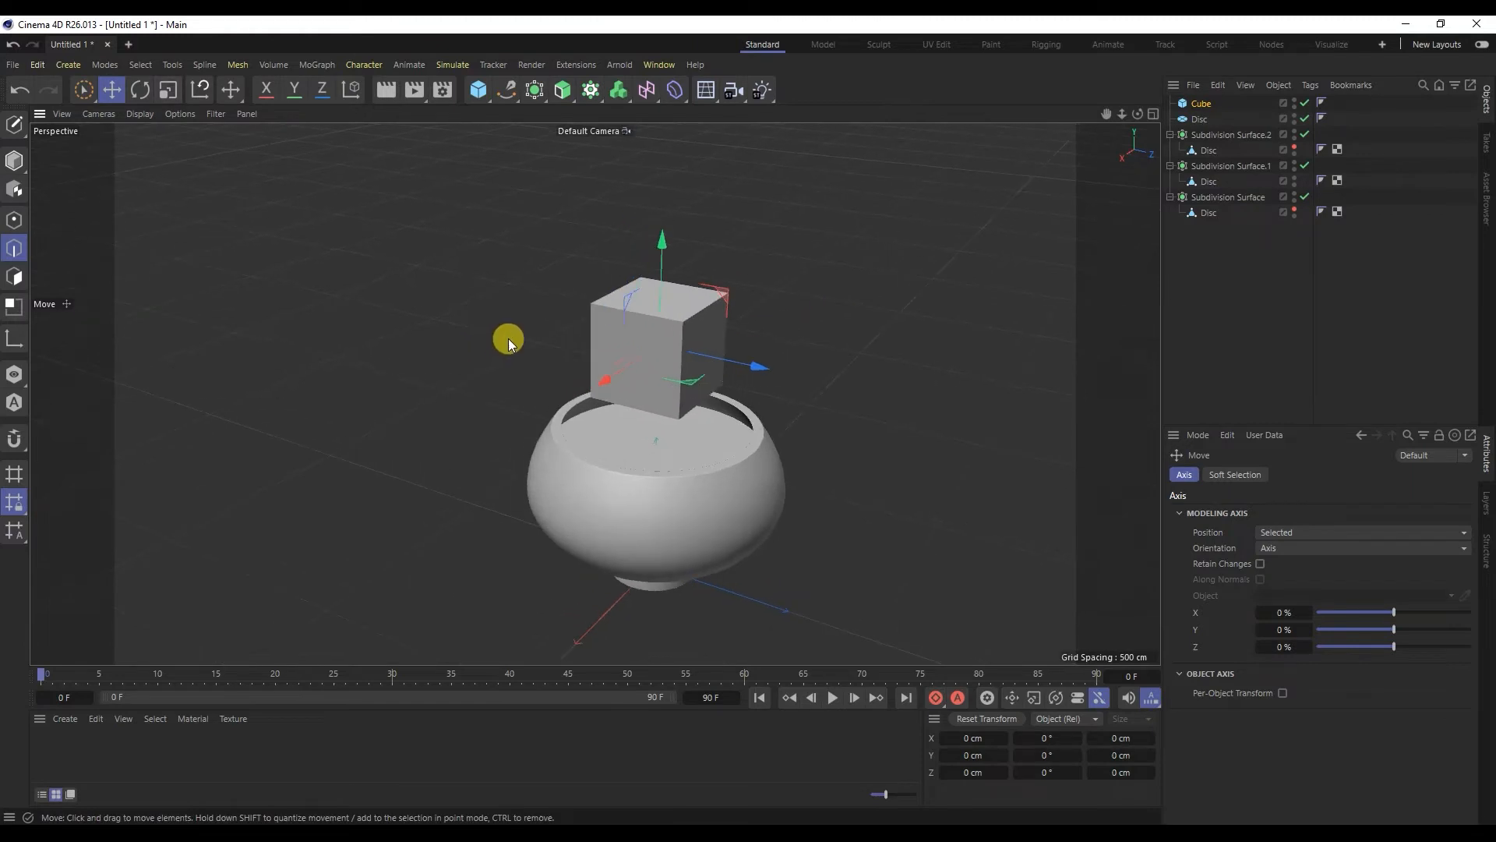
Bring up the cube's object properties and switch the viewport display to shading with lines
click(1203, 111)
scroll(890, 455, up, 3)
click(1282, 475)
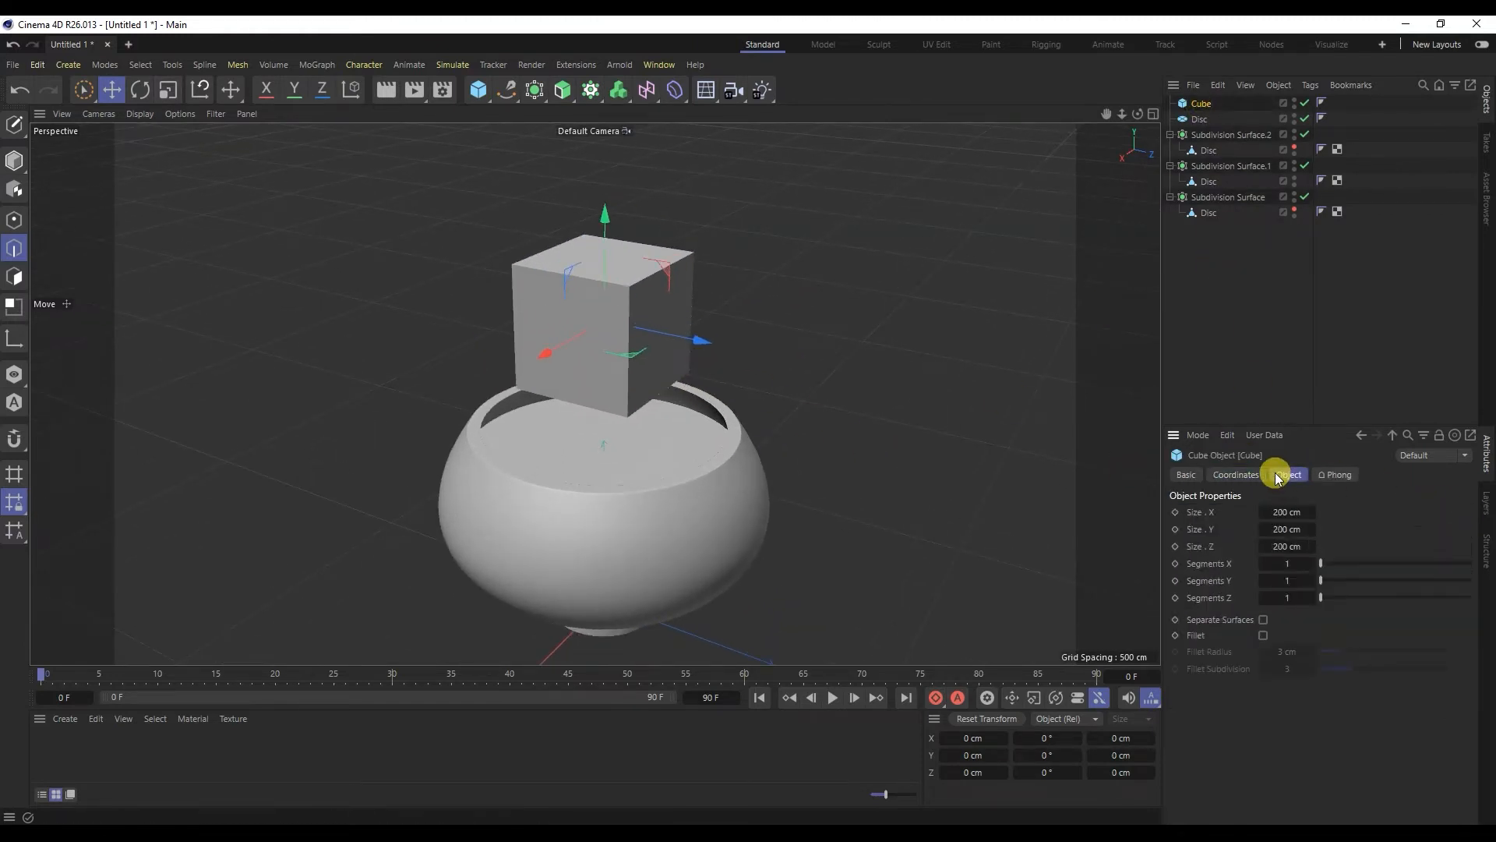
alt+middle_drag(634, 294, 648, 306)
click(140, 114)
click(168, 166)
alt+right_drag(613, 278, 662, 173)
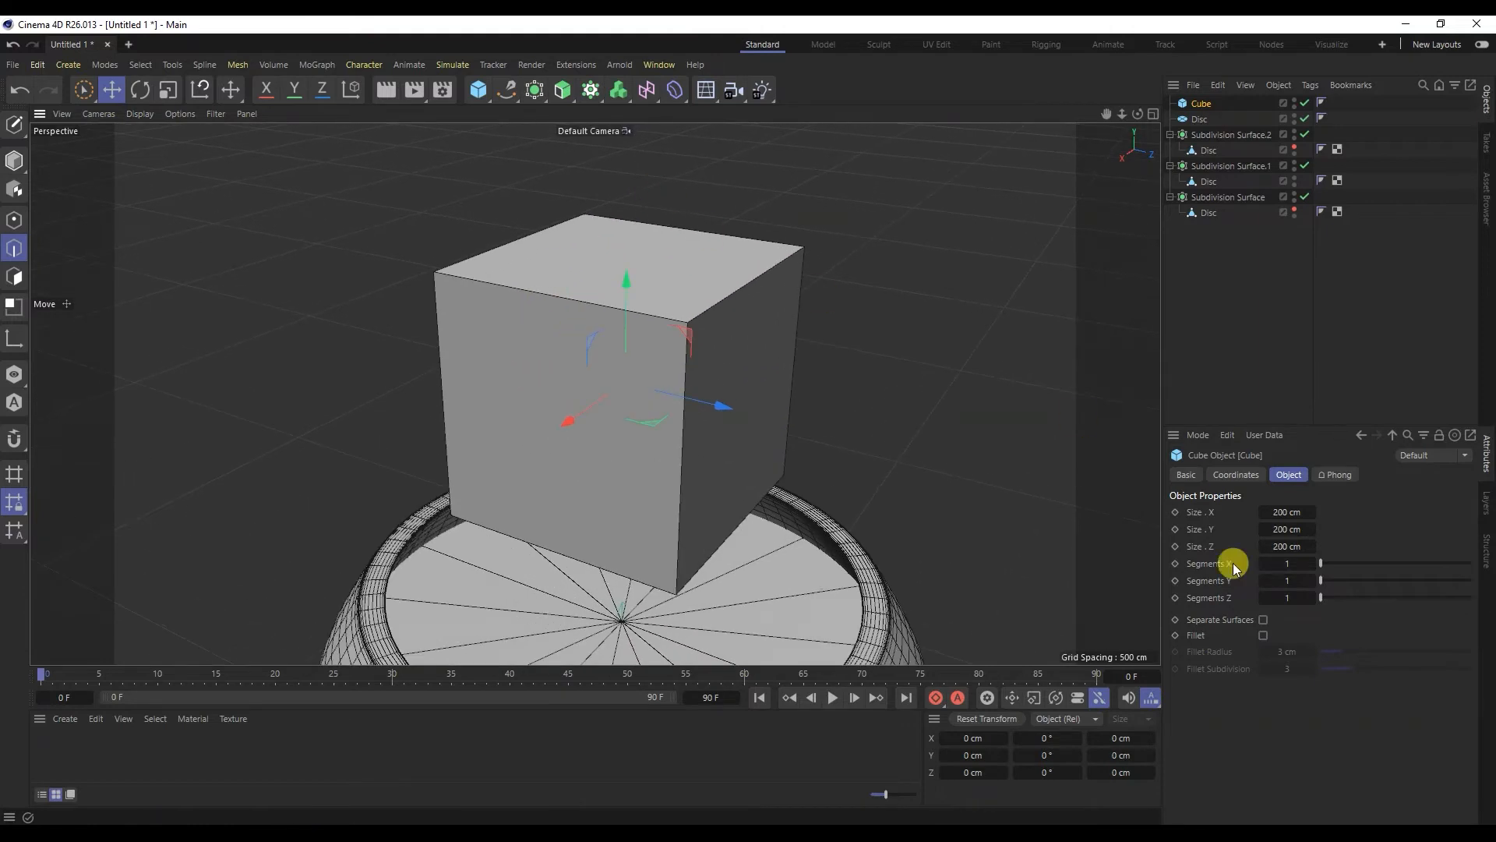
Round the cube's edges with a fillet radius of 8 cm
click(1263, 636)
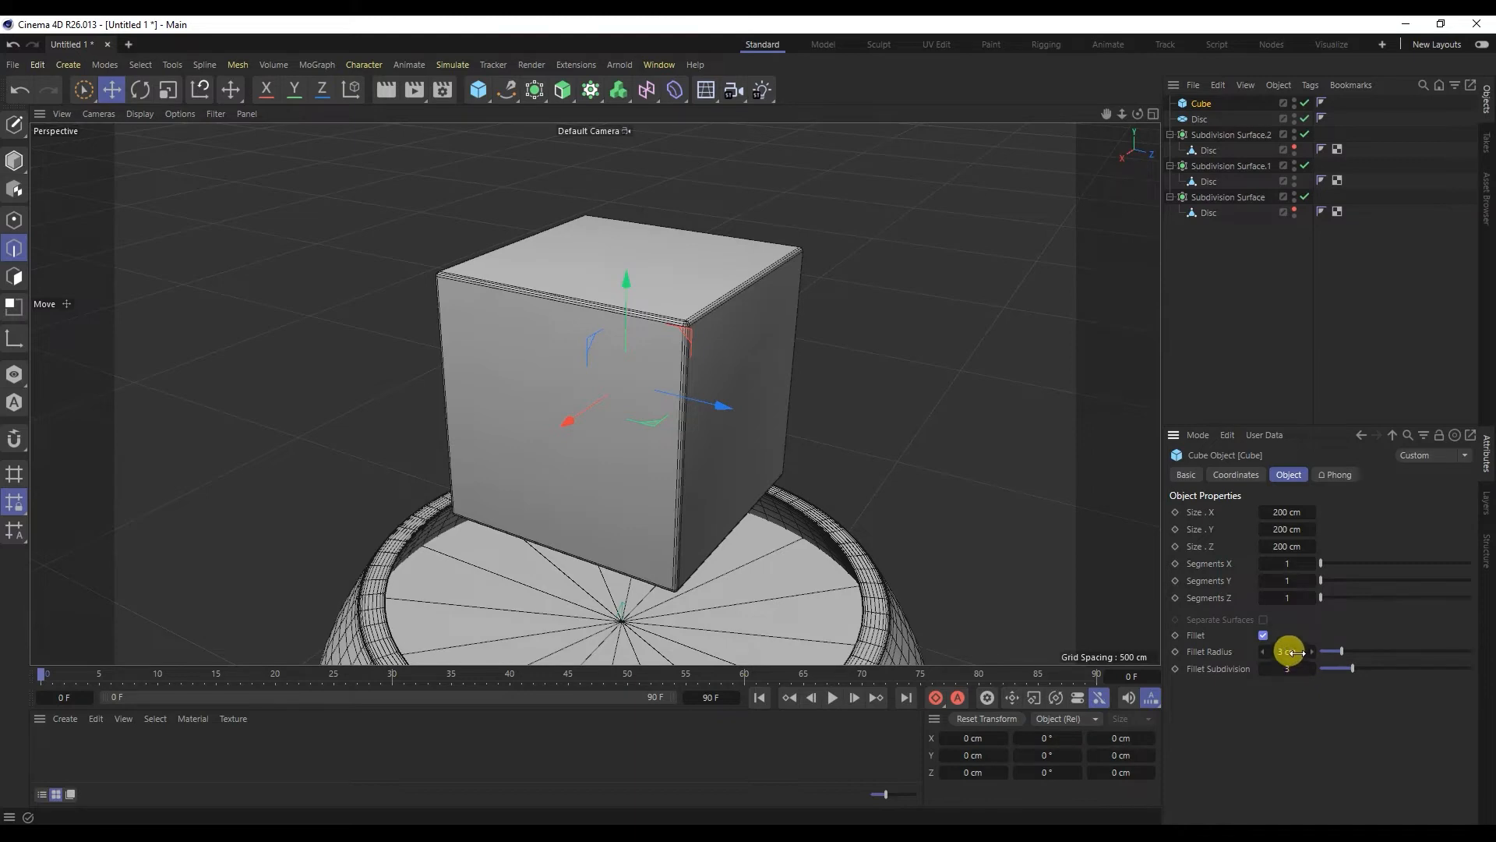
drag(1294, 653, 1328, 653)
scroll(722, 363, down, 4)
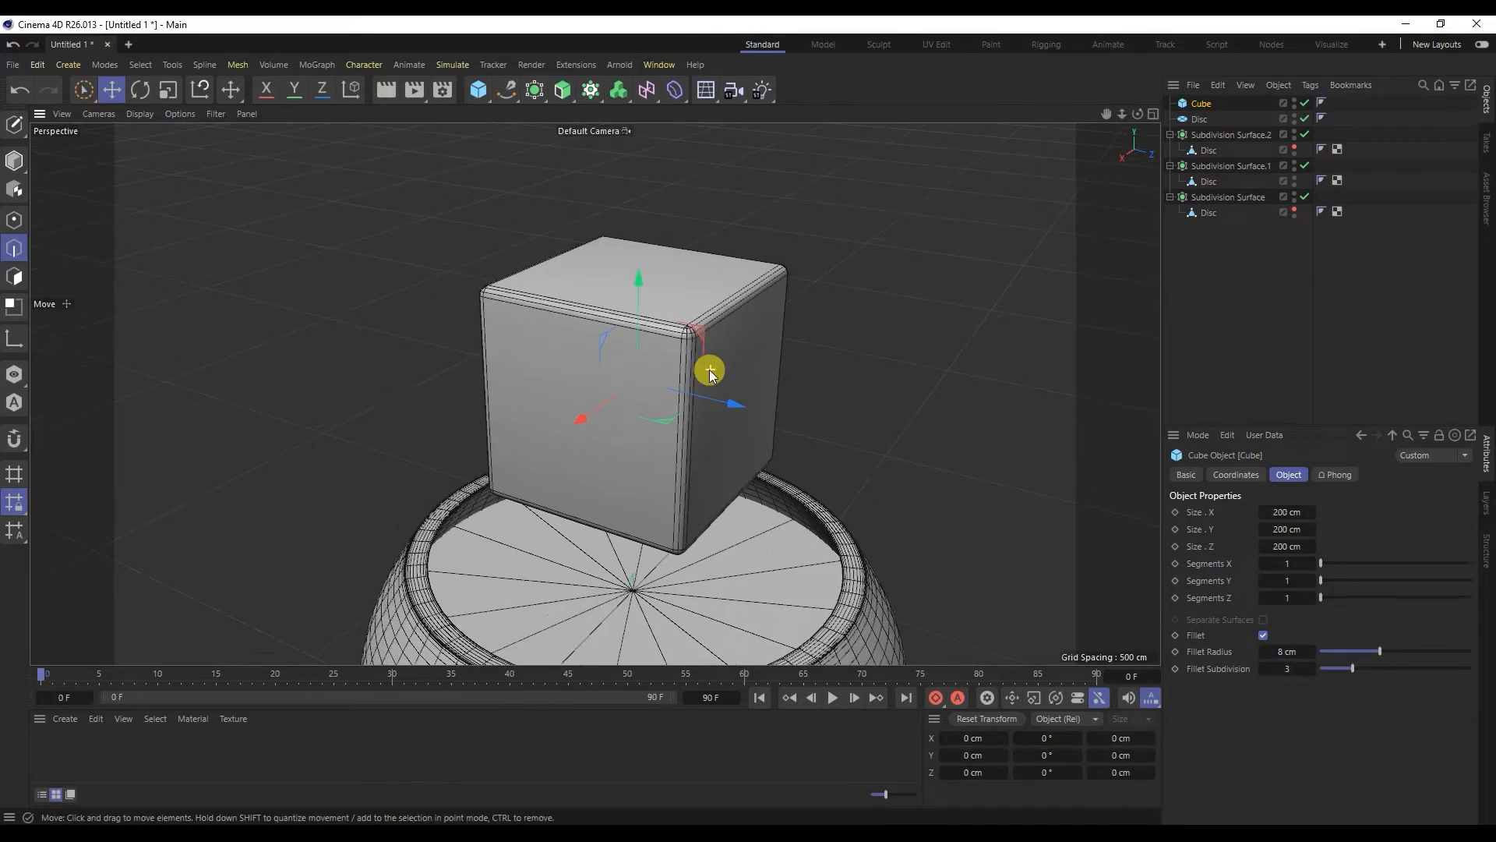
scroll(647, 355, down, 2)
alt+drag(651, 345, 633, 311)
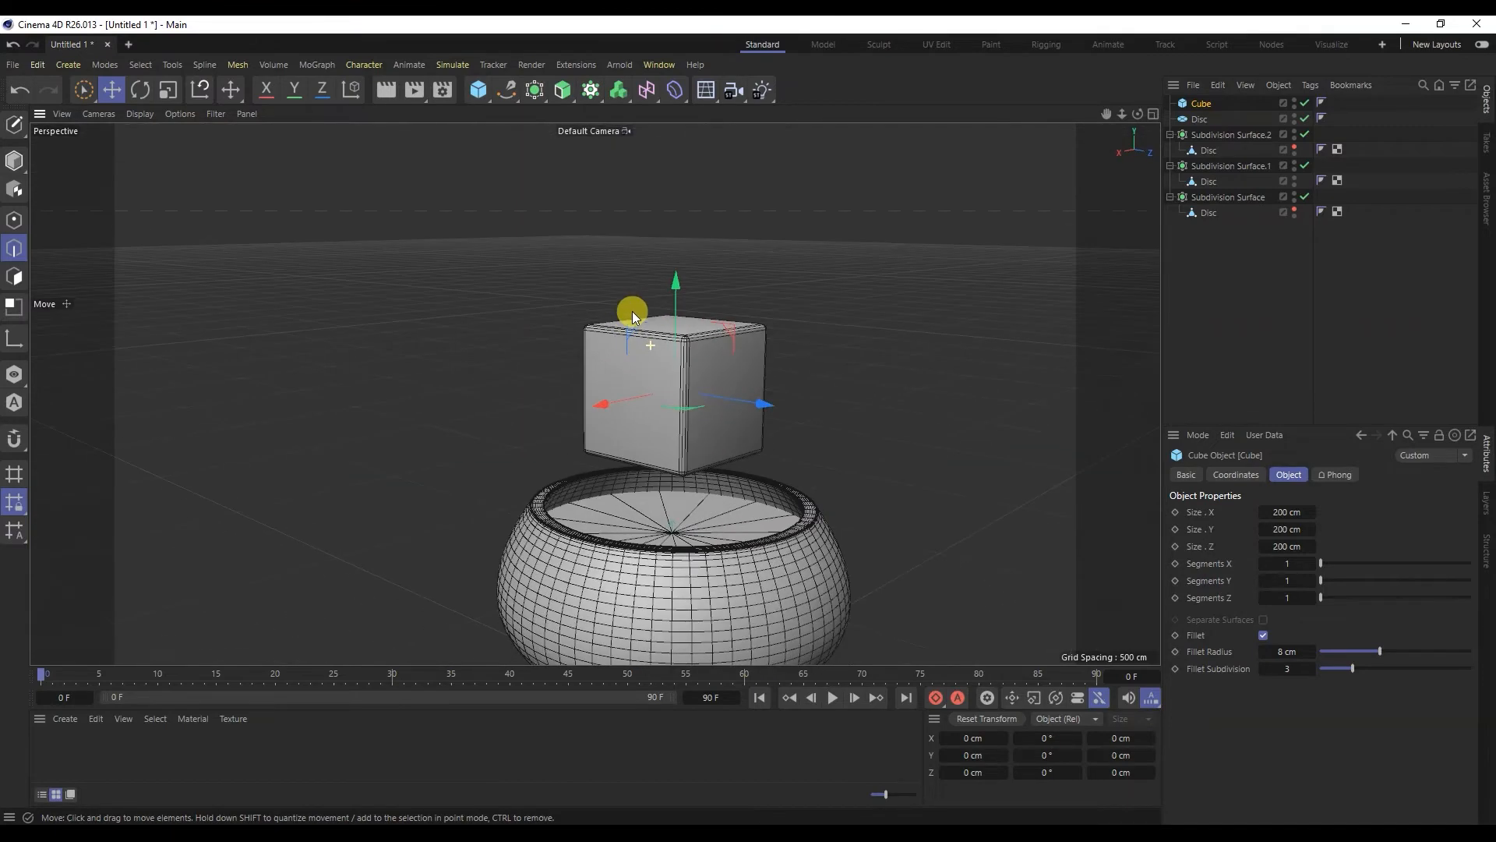
Shrink the filleted cube to a small chunk and tilt it above the bowl
click(167, 90)
drag(722, 359, 200, 441)
click(138, 91)
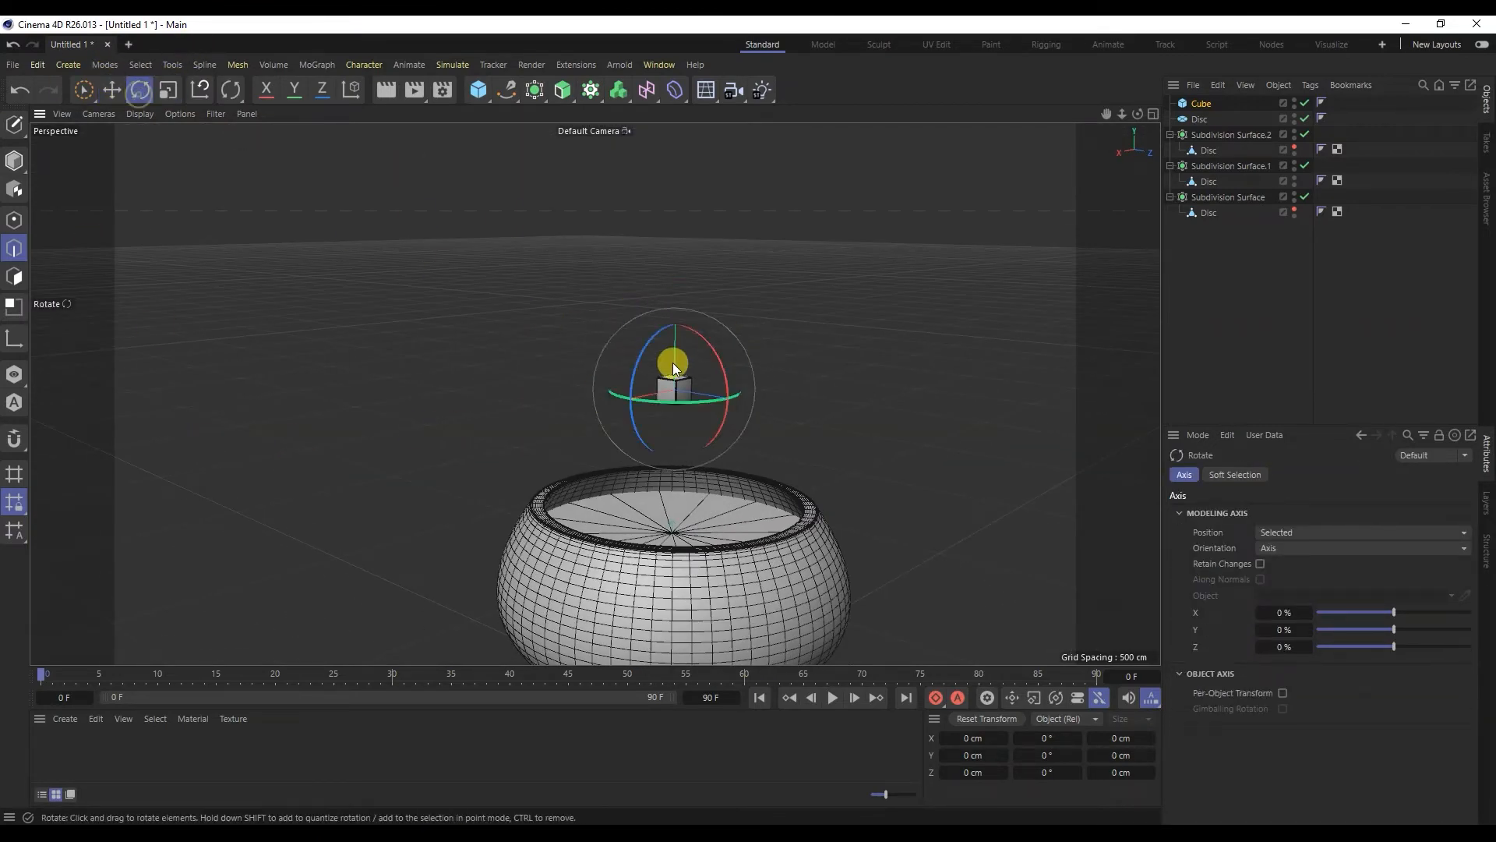
drag(725, 368, 655, 367)
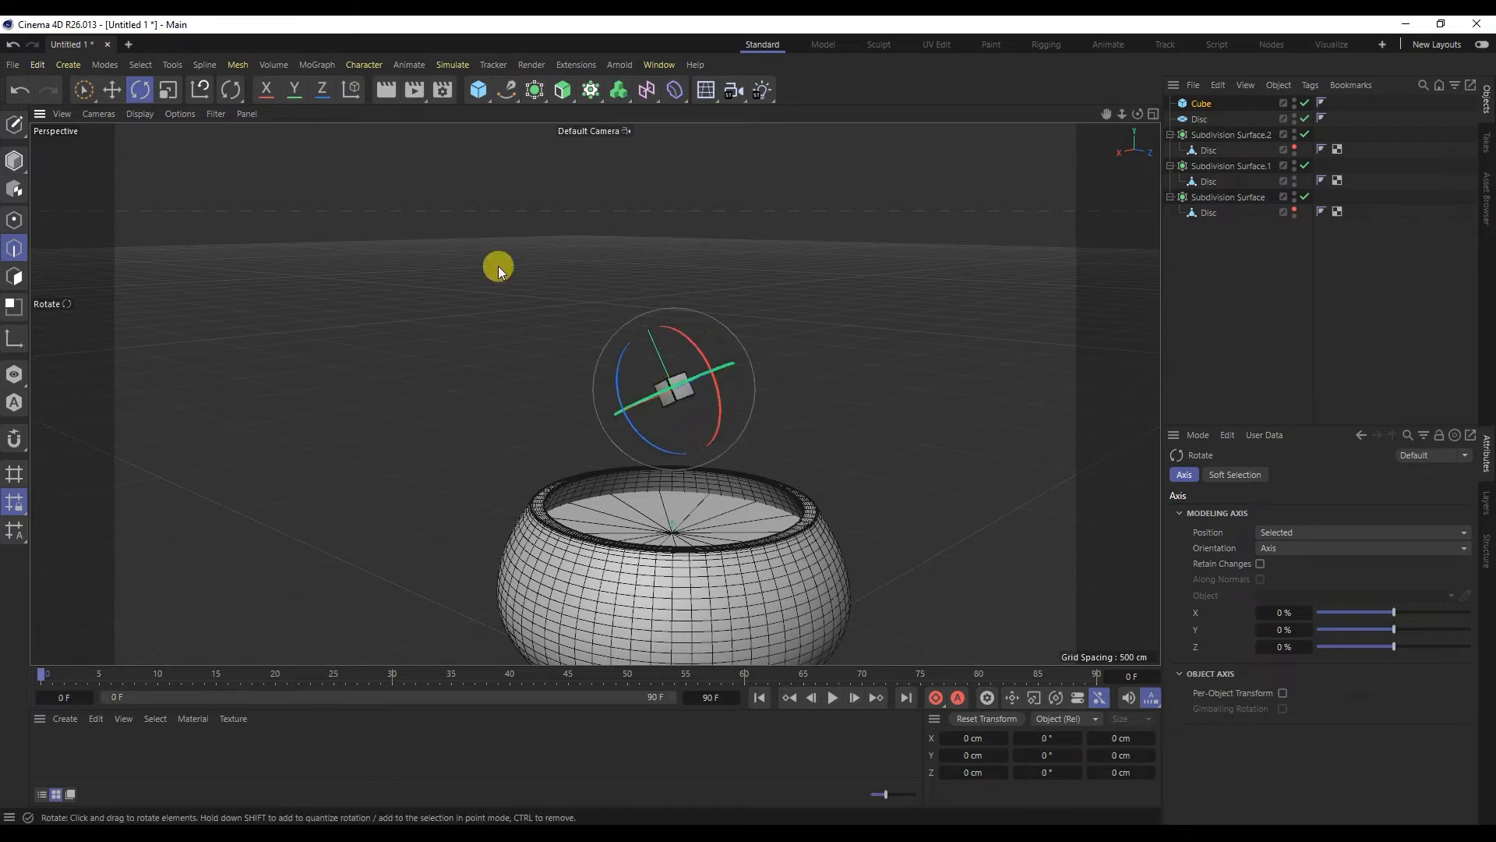
Lower the small cube towards the filling disc in the round bowl
click(111, 89)
drag(678, 317, 662, 431)
scroll(647, 532, up, 3)
Enlarge the small cube slightly and rotate it further
click(166, 89)
alt+drag(546, 398, 550, 479)
drag(768, 331, 803, 270)
click(140, 90)
drag(742, 421, 651, 407)
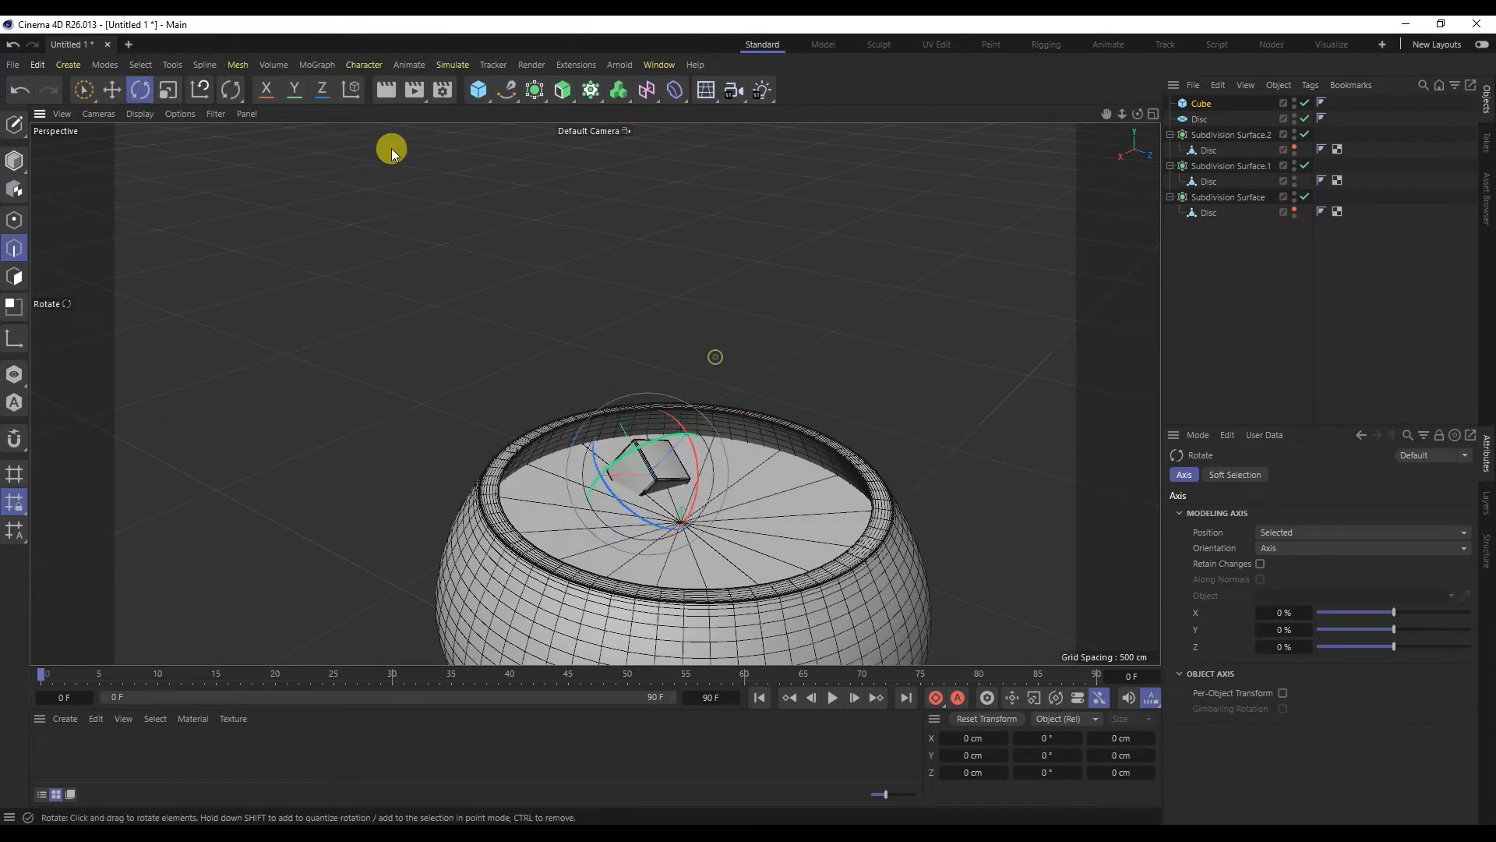
Reposition the small cube on the filling and place a duplicate beside it
click(112, 90)
alt+drag(670, 468, 814, 388)
alt+drag(752, 480, 604, 539)
drag(760, 532, 662, 373)
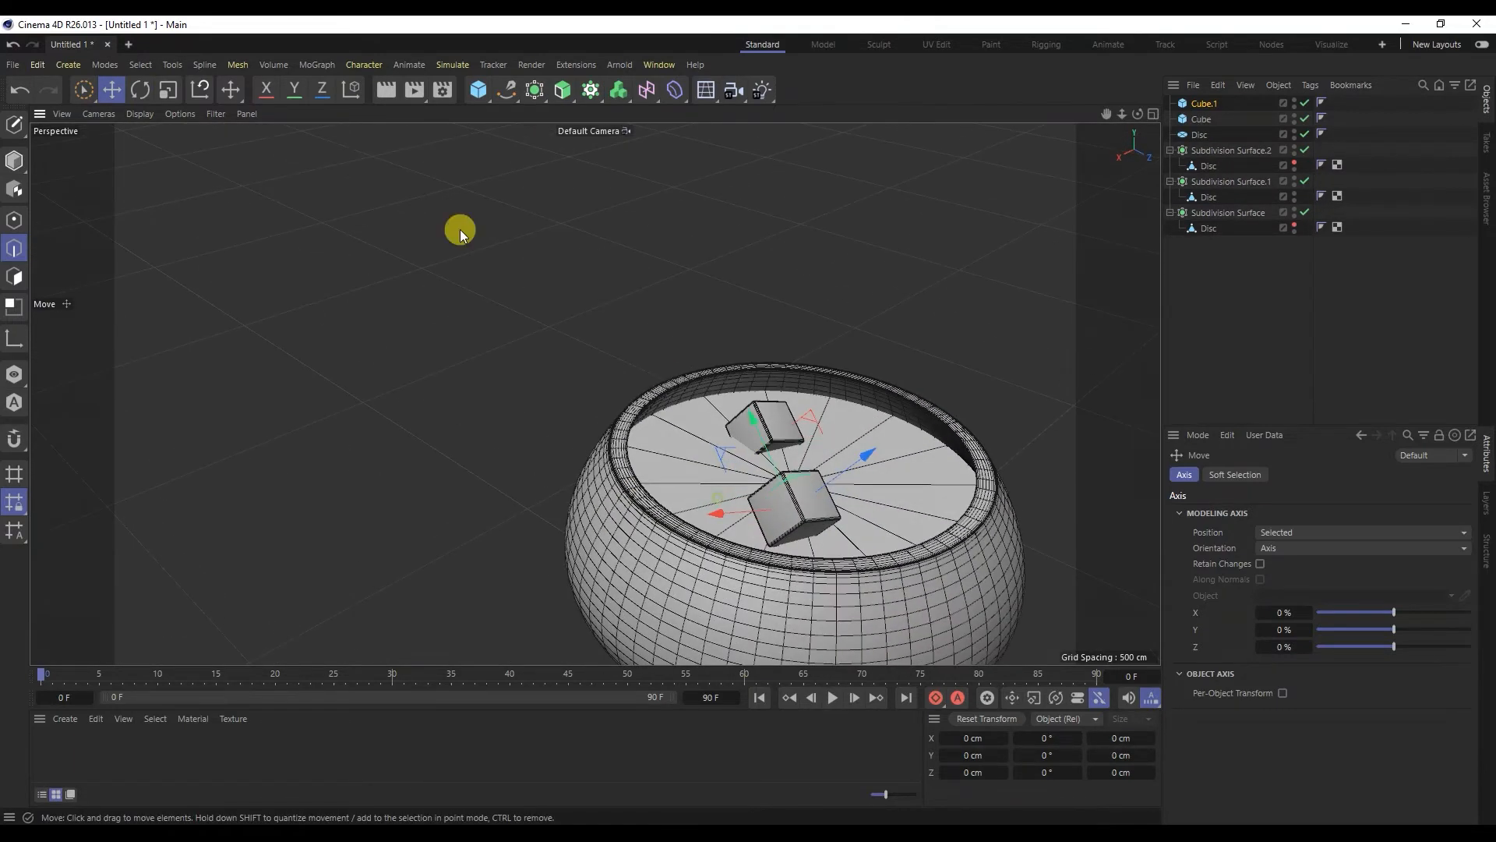
Rotate the duplicate cube to a different angle, position it partly sunk in the filling, and deselect it
click(167, 90)
click(142, 90)
drag(802, 454, 842, 561)
mouse_move(873, 437)
alt+mouse_down()
mouse_move(893, 425)
mouse_move(896, 454)
alt+mouse_up()
key(e)
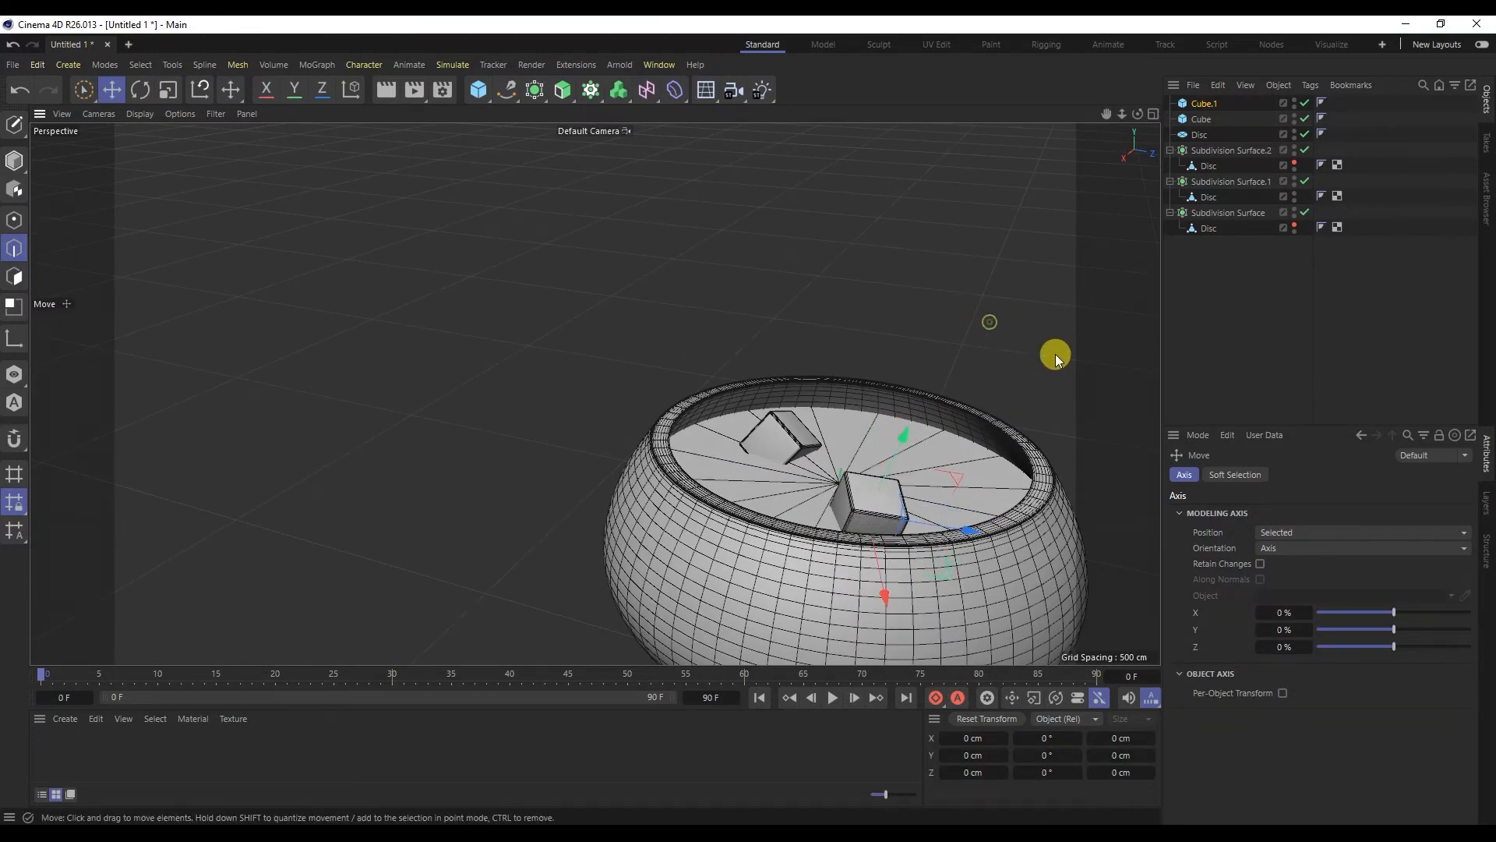
alt+middle_drag(979, 297, 799, 293)
click(1195, 297)
alt+drag(608, 521, 652, 507)
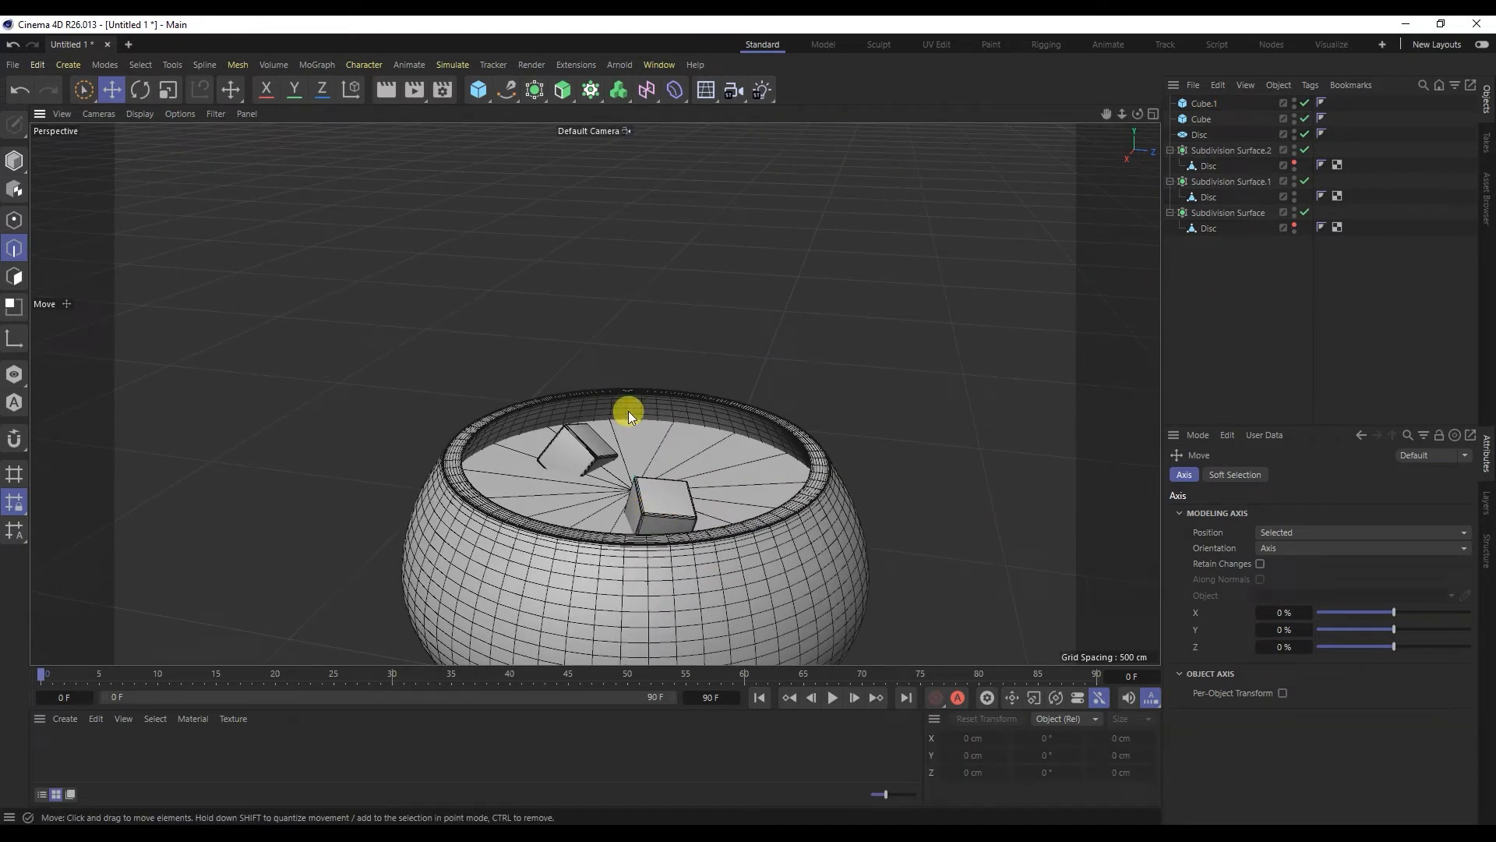
Add a torus and raise it above the round bowl
click(478, 92)
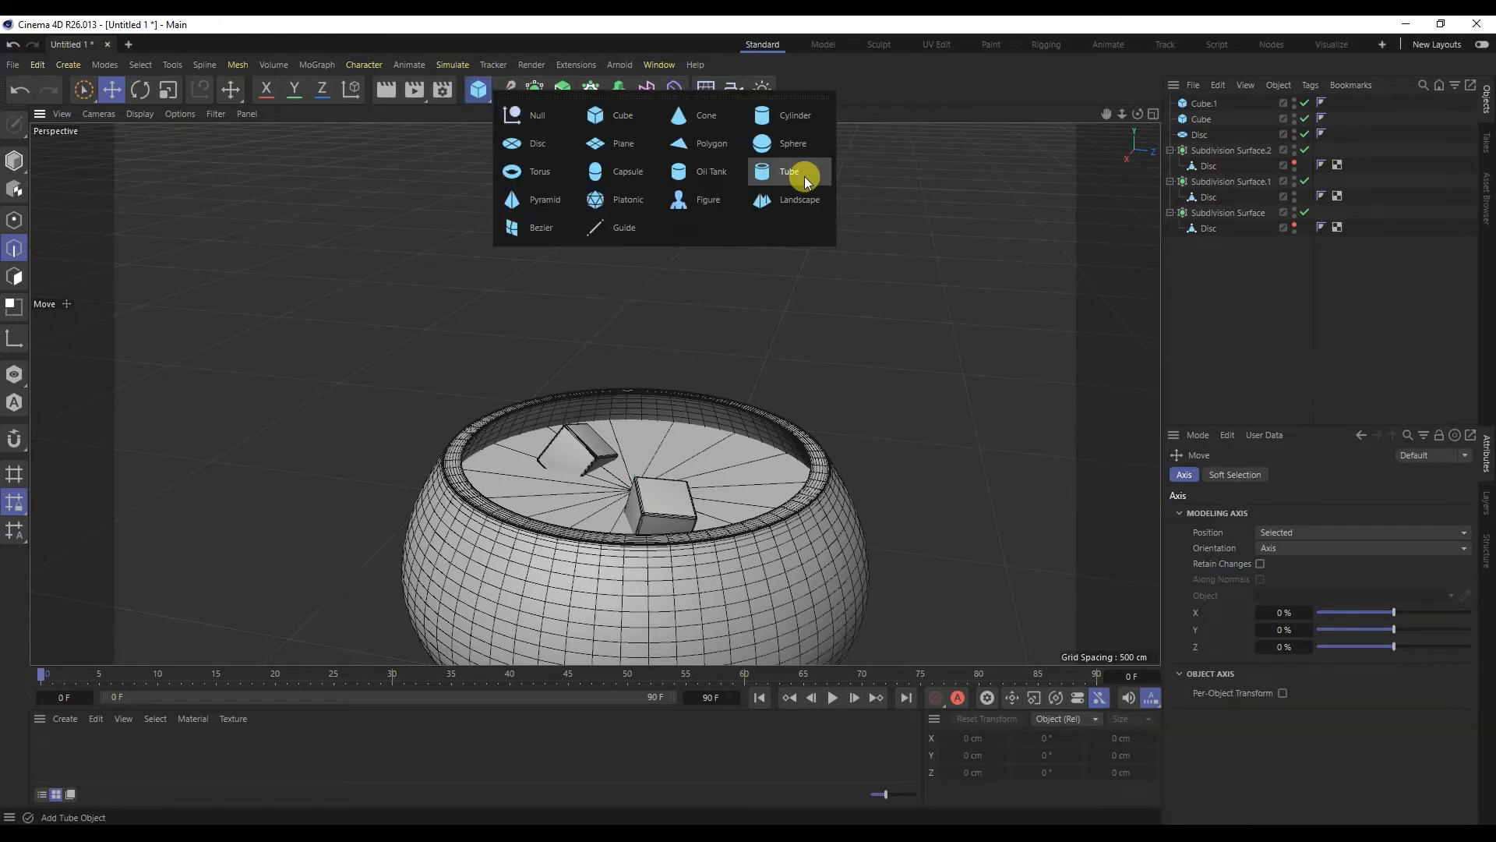
click(533, 176)
scroll(573, 455, down, 5)
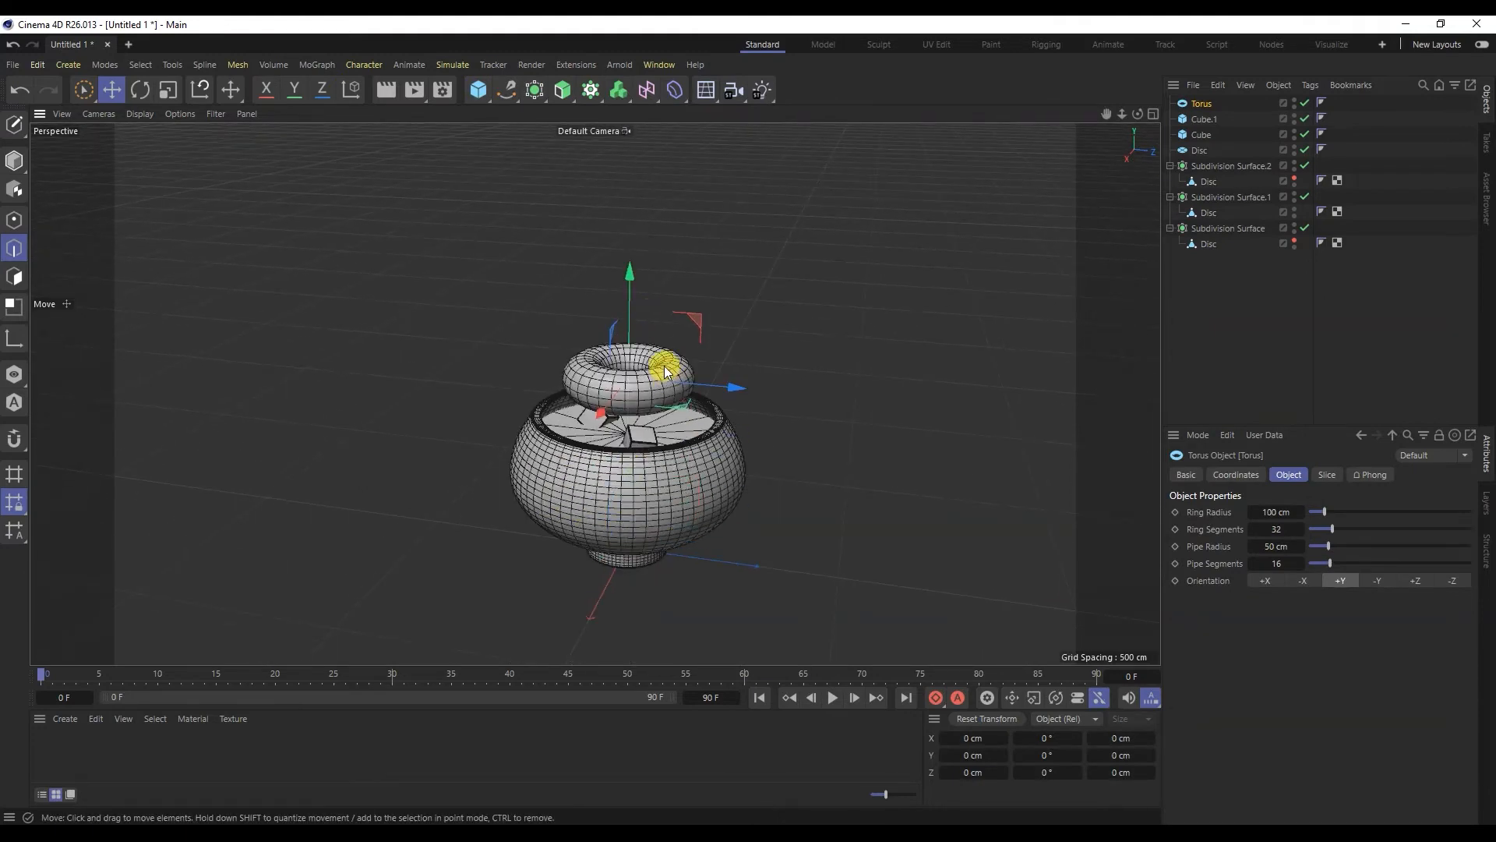
scroll(668, 361, up, 5)
Shrink the torus to the scale of the small cubes and tilt it
click(165, 90)
drag(621, 320, 269, 386)
click(140, 90)
drag(639, 385, 550, 349)
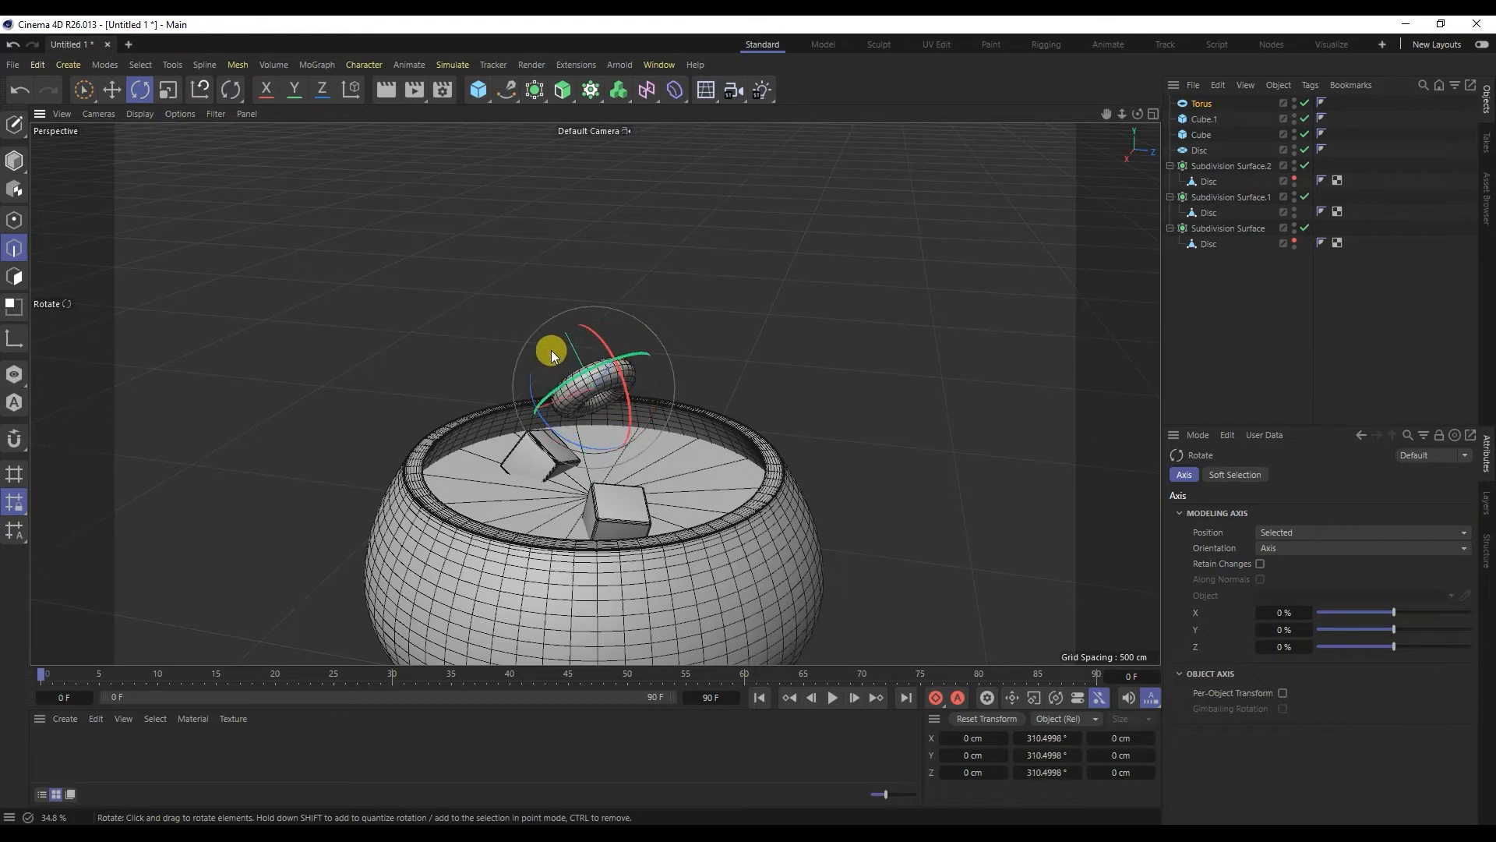
Move the tilted torus near the bowl's rim and sink it partly into the filling disc
click(86, 90)
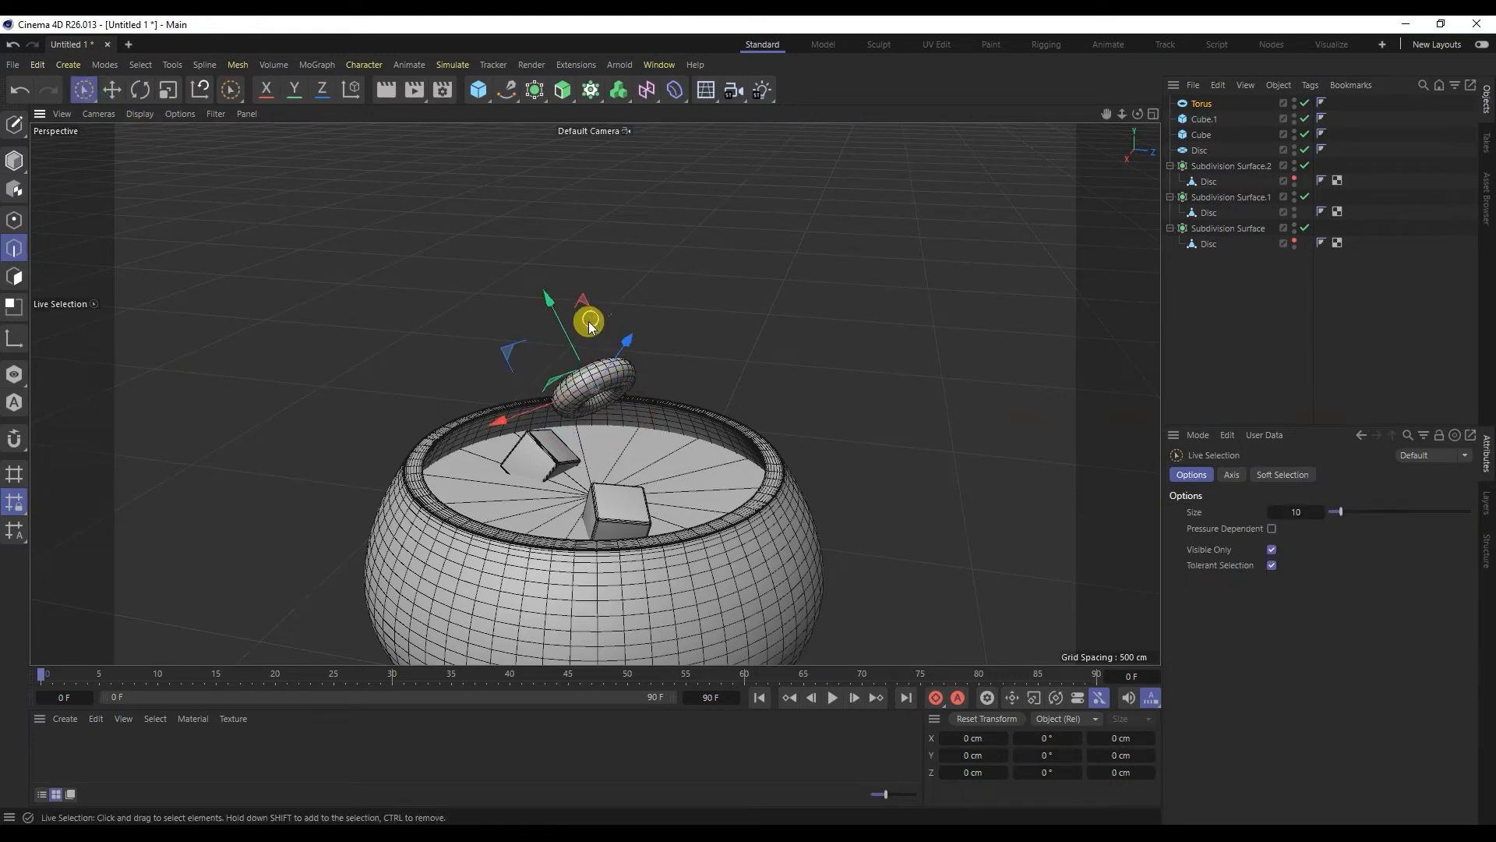
click(112, 91)
drag(573, 330, 878, 503)
drag(733, 467, 620, 522)
drag(612, 371, 377, 501)
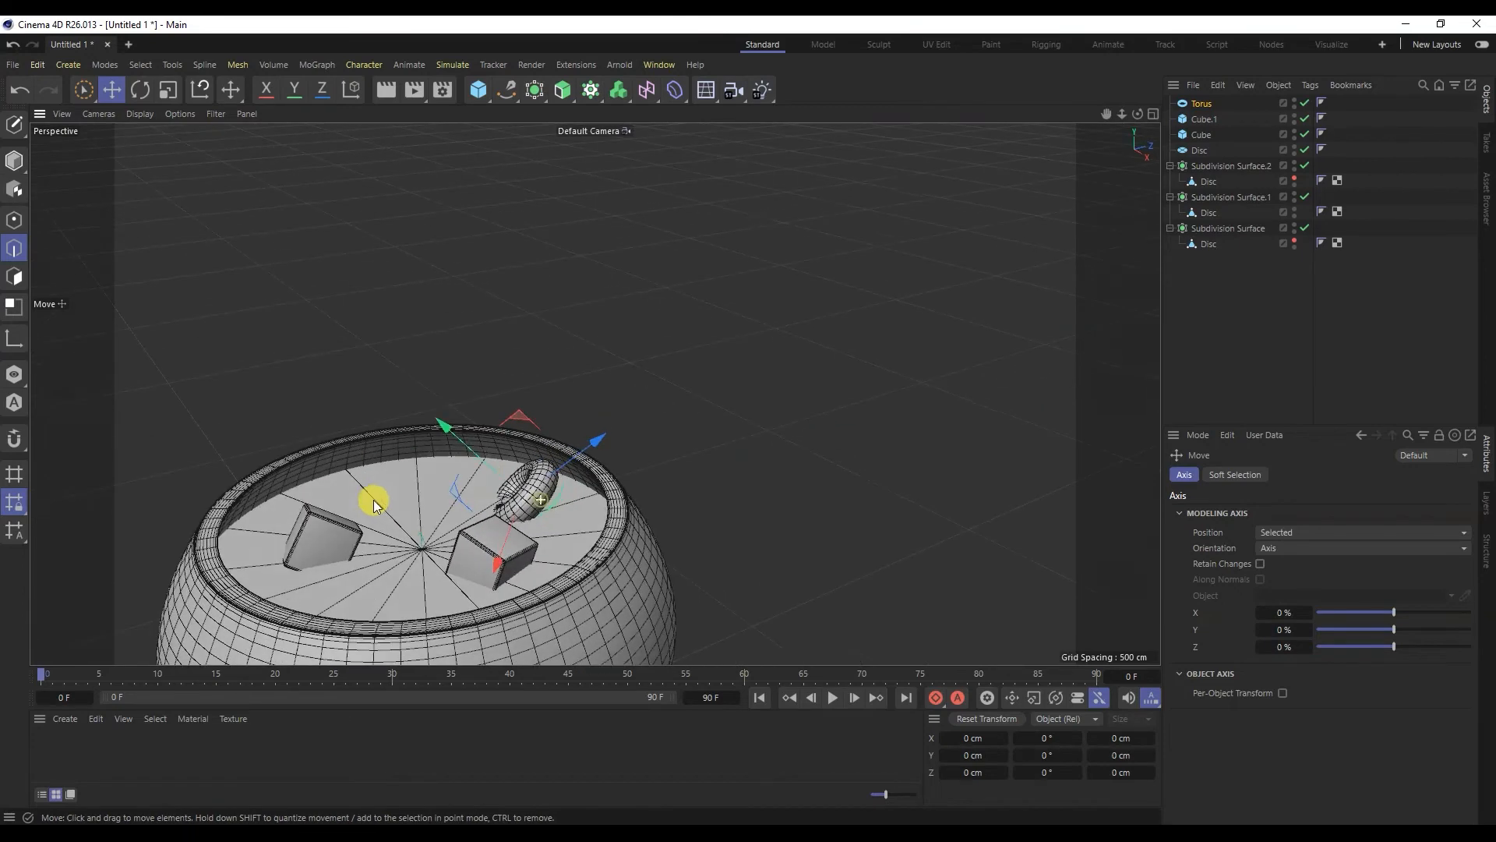
drag(524, 488, 501, 394)
Duplicate the torus, turn the copy and place it half sunk beside the cubes, then deselect it
ctrl+drag(443, 508, 268, 551)
drag(344, 501, 334, 553)
click(140, 90)
click(112, 90)
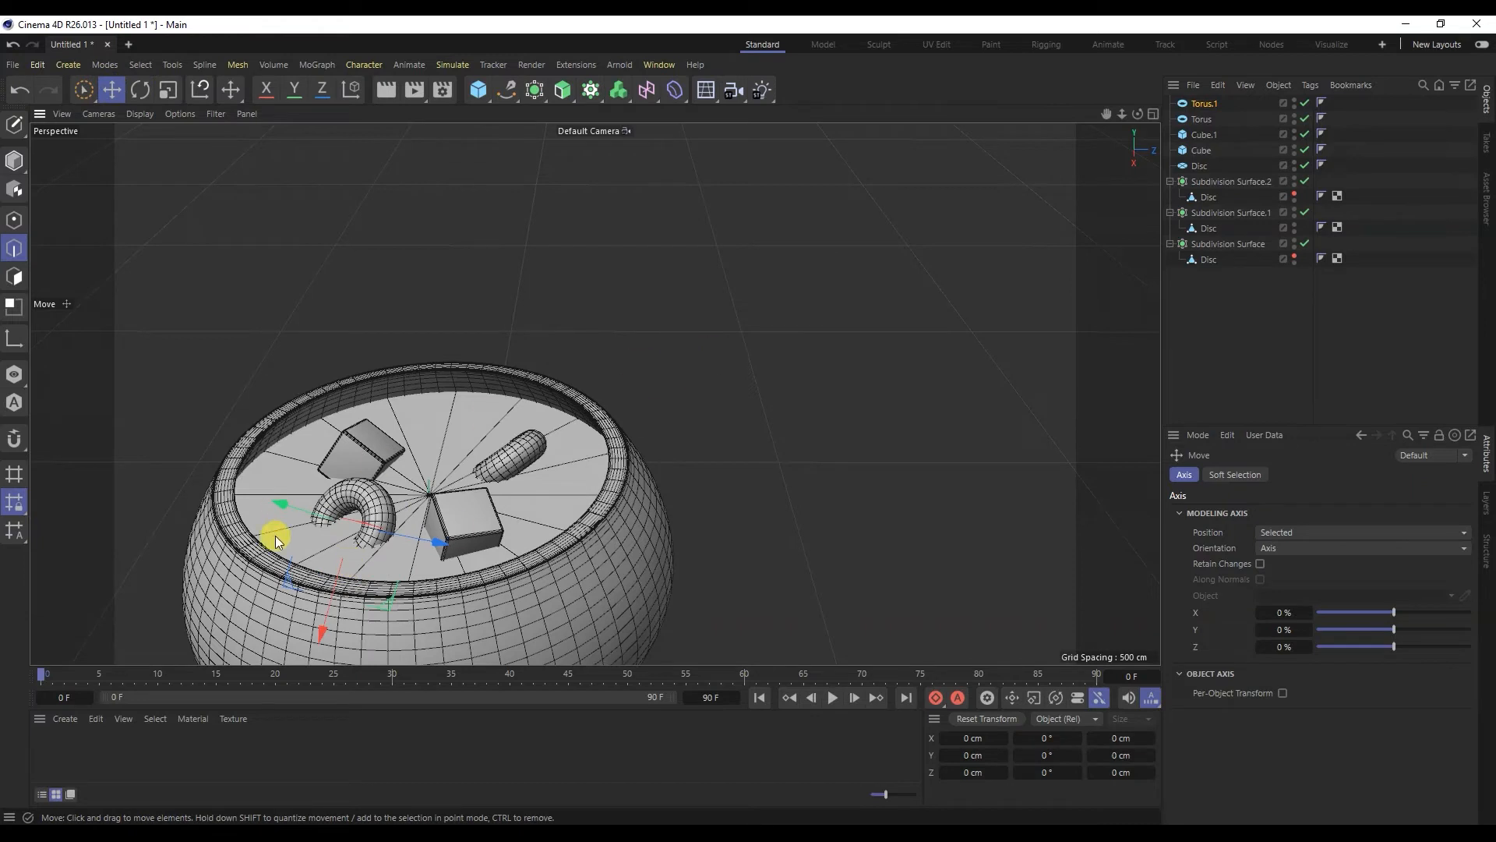
drag(289, 580, 268, 598)
scroll(371, 362, down, 2)
click(1243, 371)
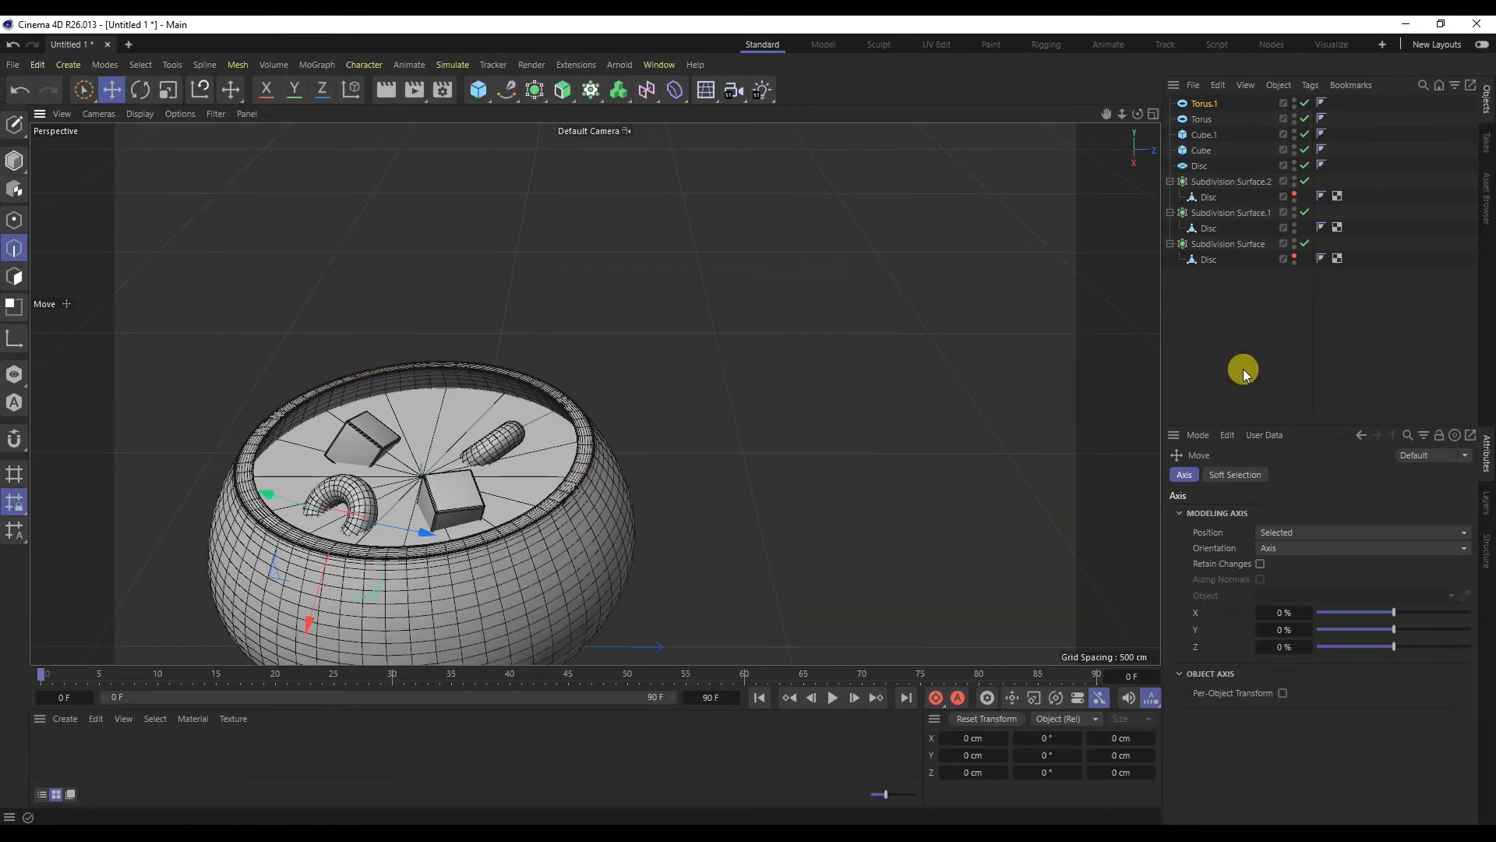
Switch the viewport display back to plain shading without lines
scroll(516, 447, down, 3)
click(139, 113)
click(152, 155)
mouse_move(469, 325)
alt+mouse_down()
mouse_move(419, 296)
mouse_move(673, 351)
alt+mouse_up()
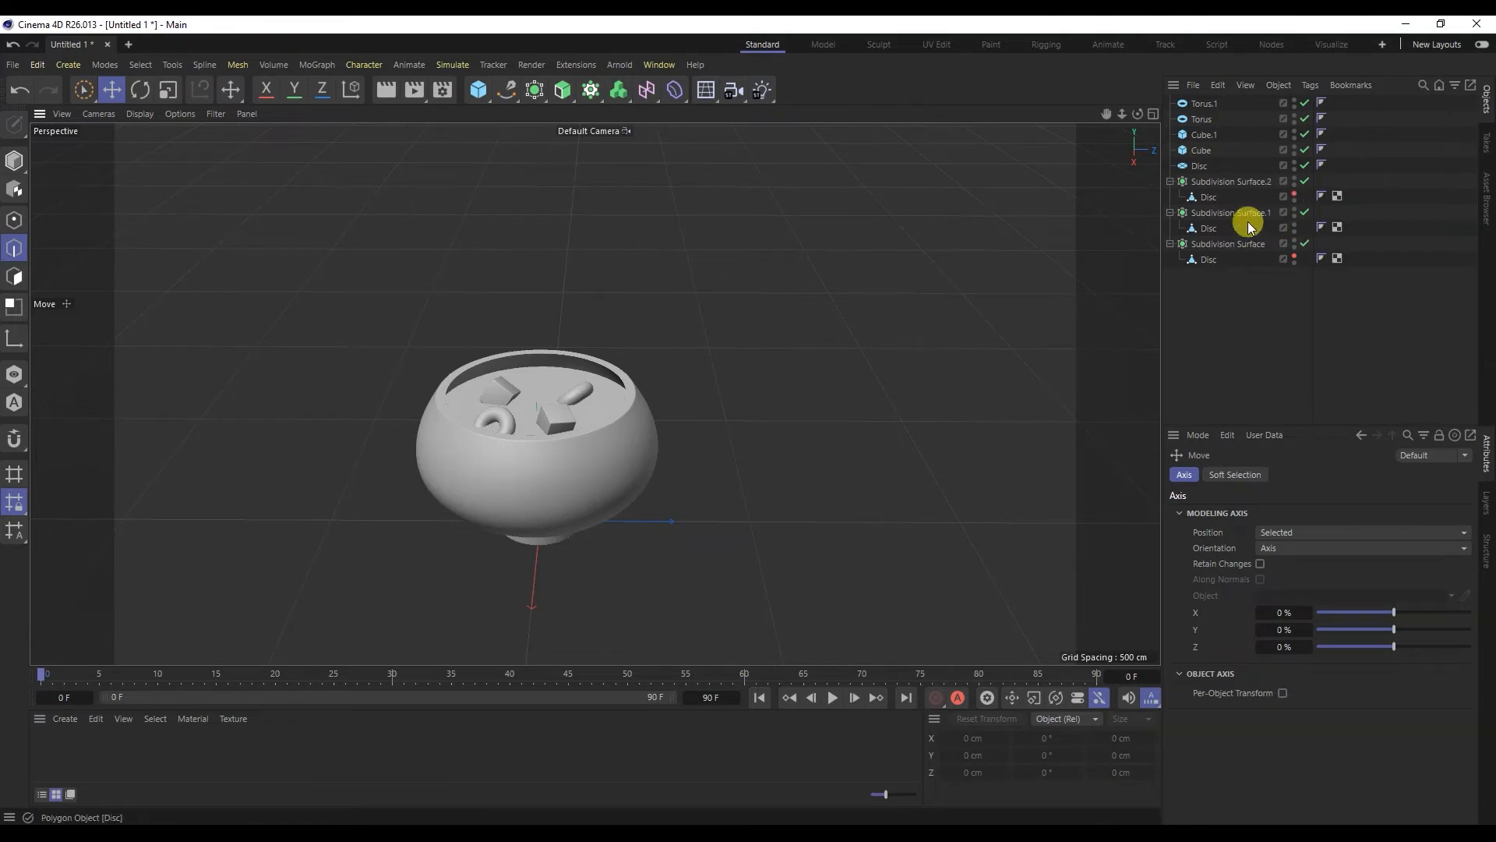
Group the round bowl's Subdivision Surface with its filling disc, cubes and toruses, and name the group 01
drag(1197, 99, 1197, 99)
drag(1346, 193, 1152, 81)
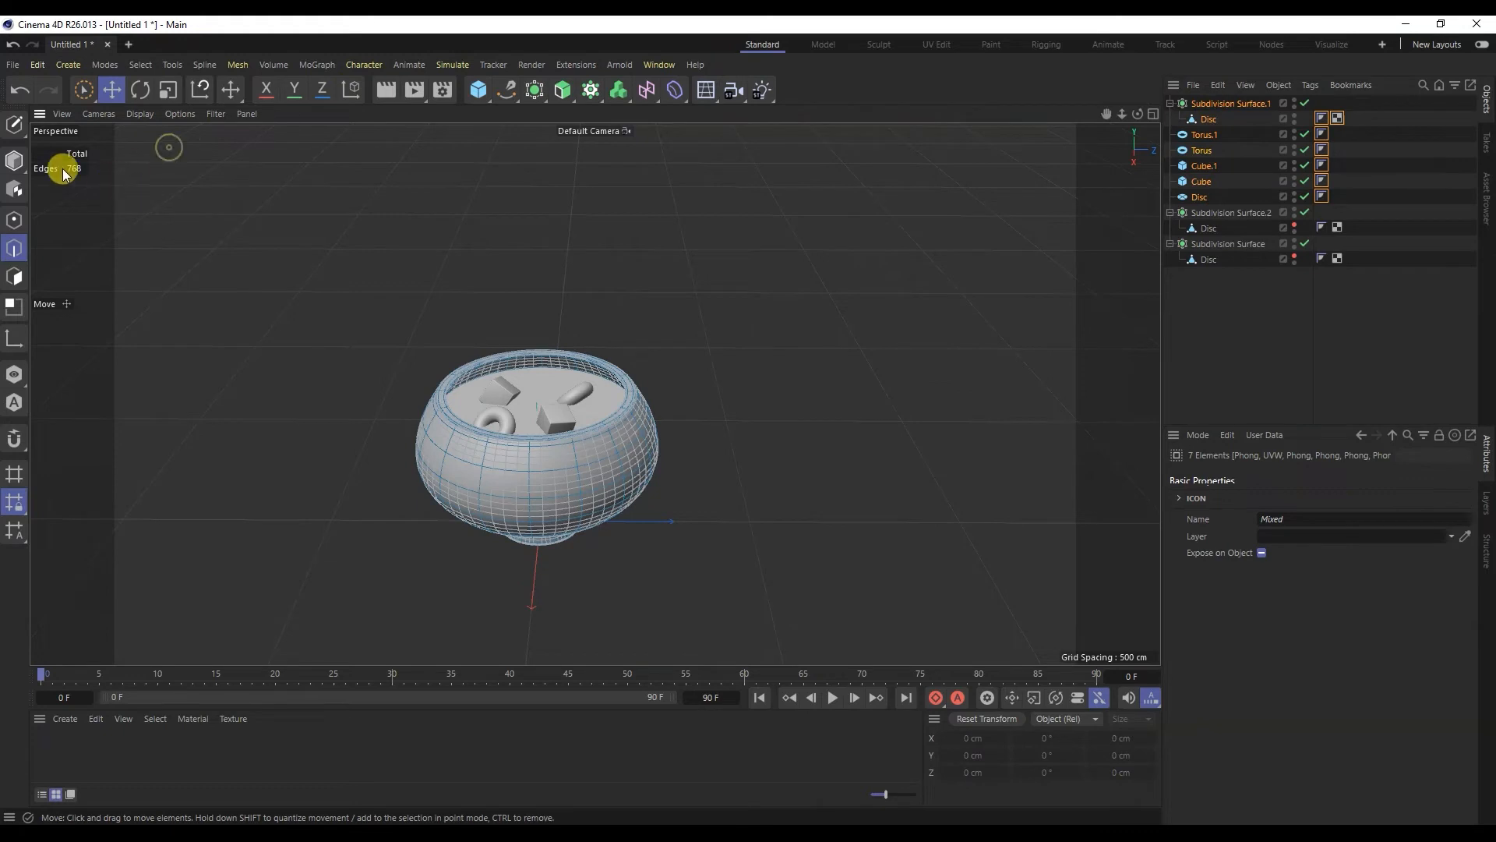
click(14, 160)
right_click(1197, 138)
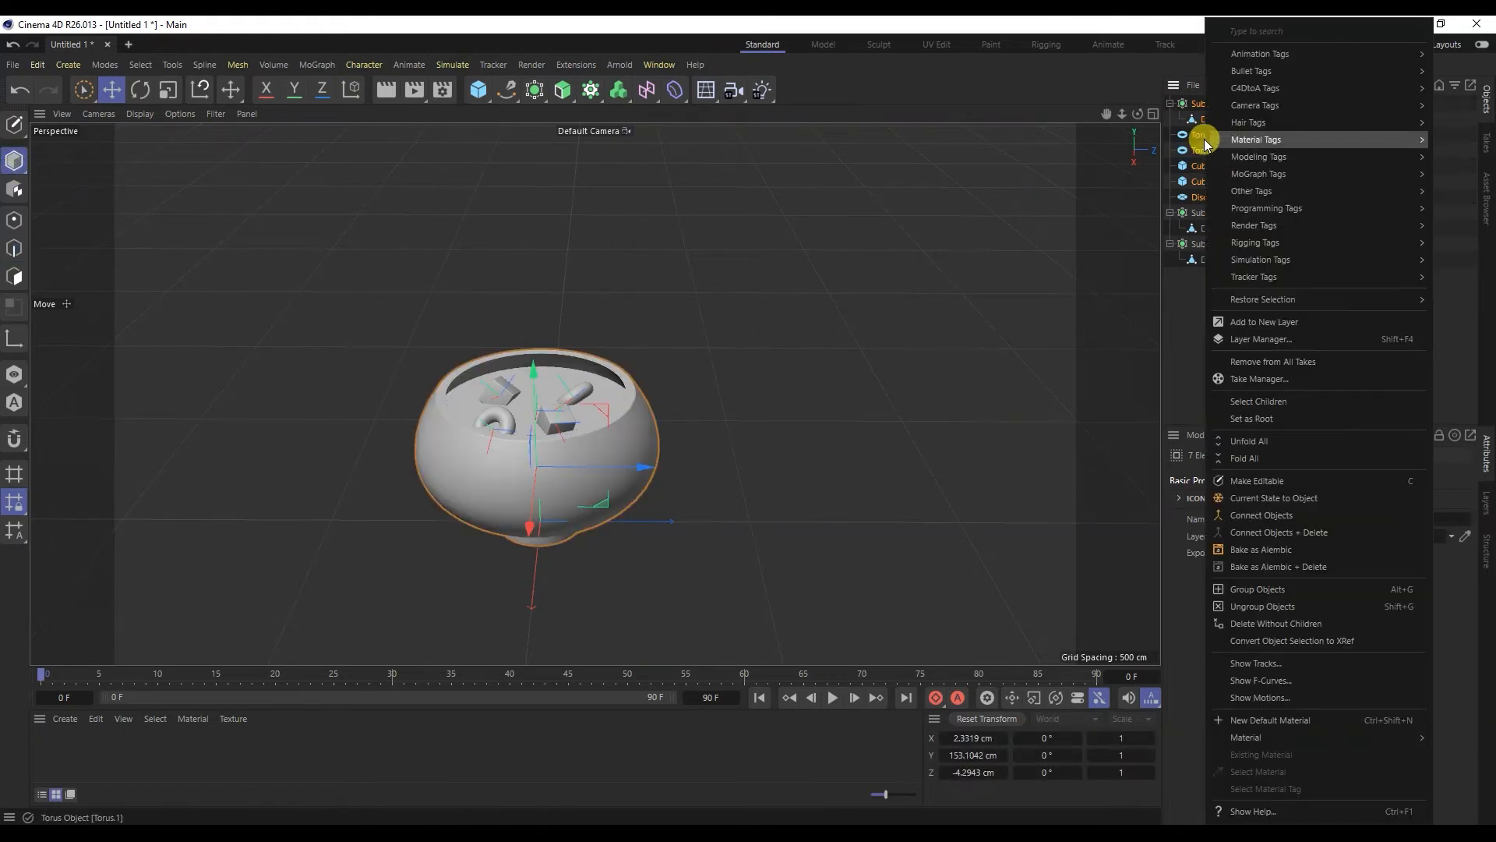
click(1257, 590)
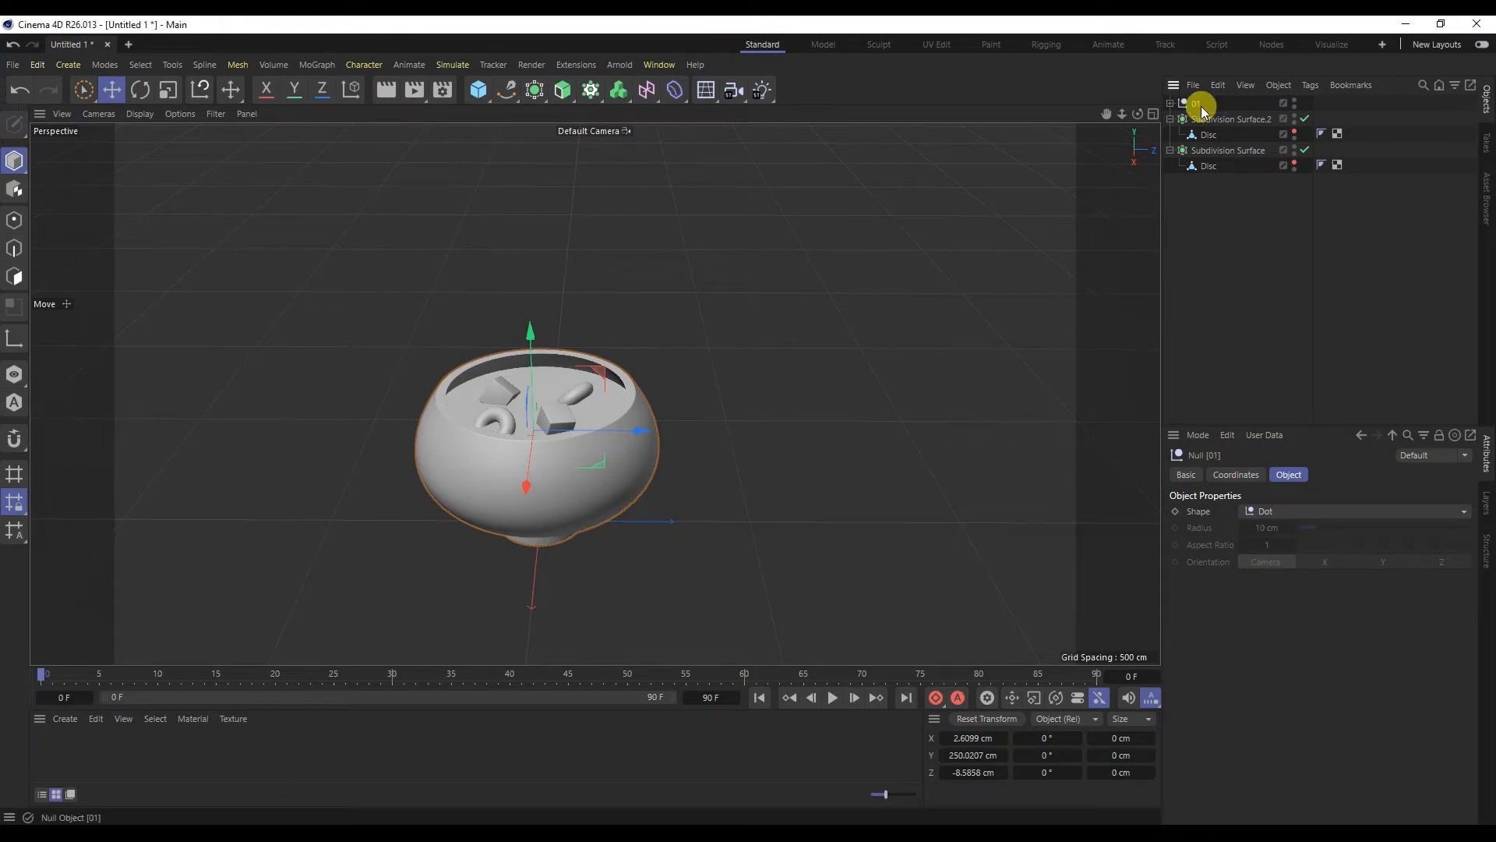
click(1223, 226)
click(540, 467)
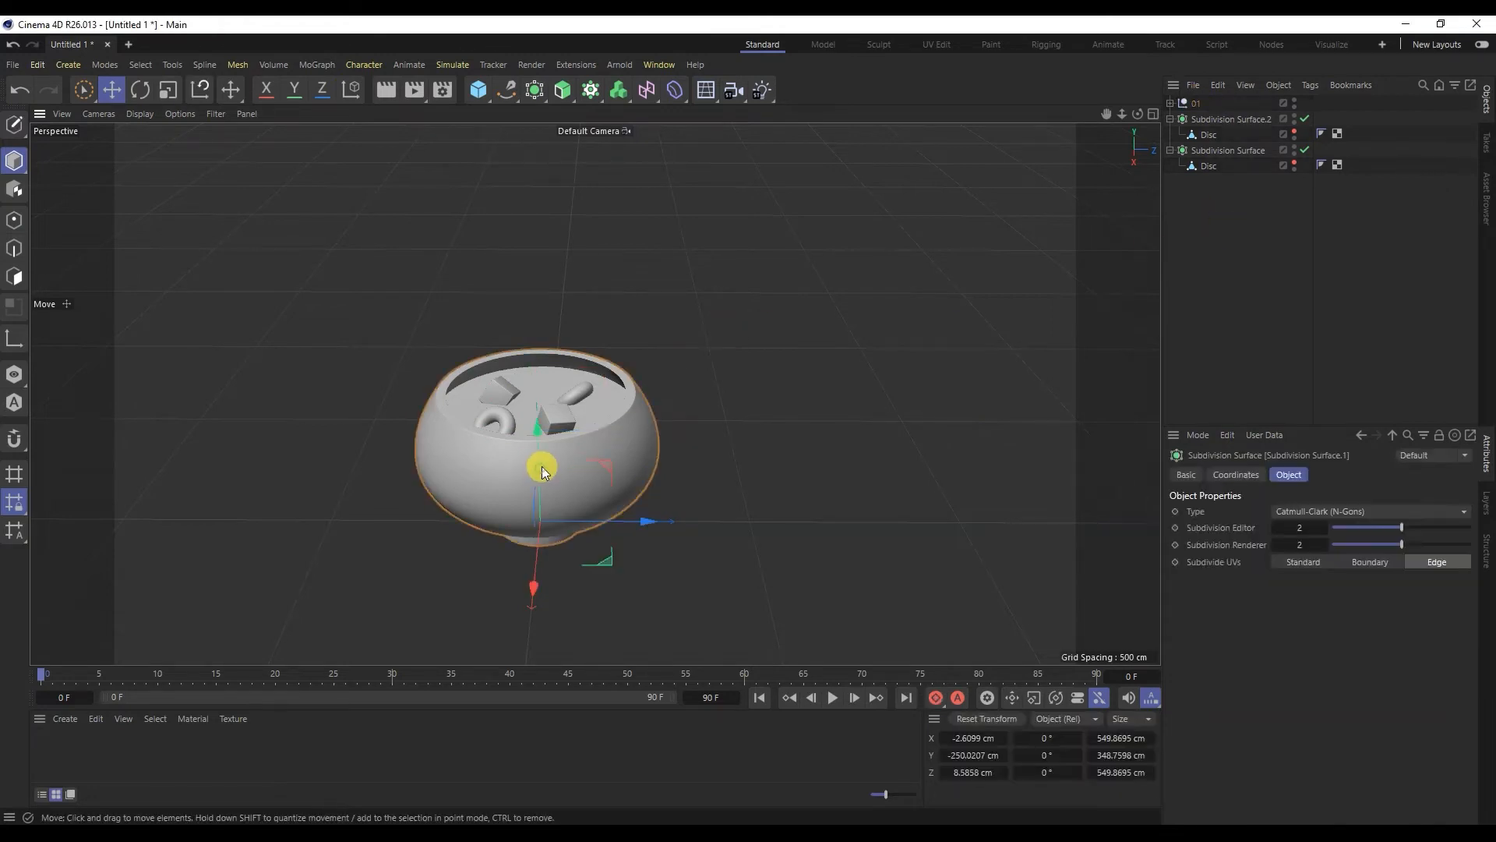
click(1204, 103)
alt+drag(622, 402, 605, 375)
drag(622, 390, 648, 306)
click(1187, 234)
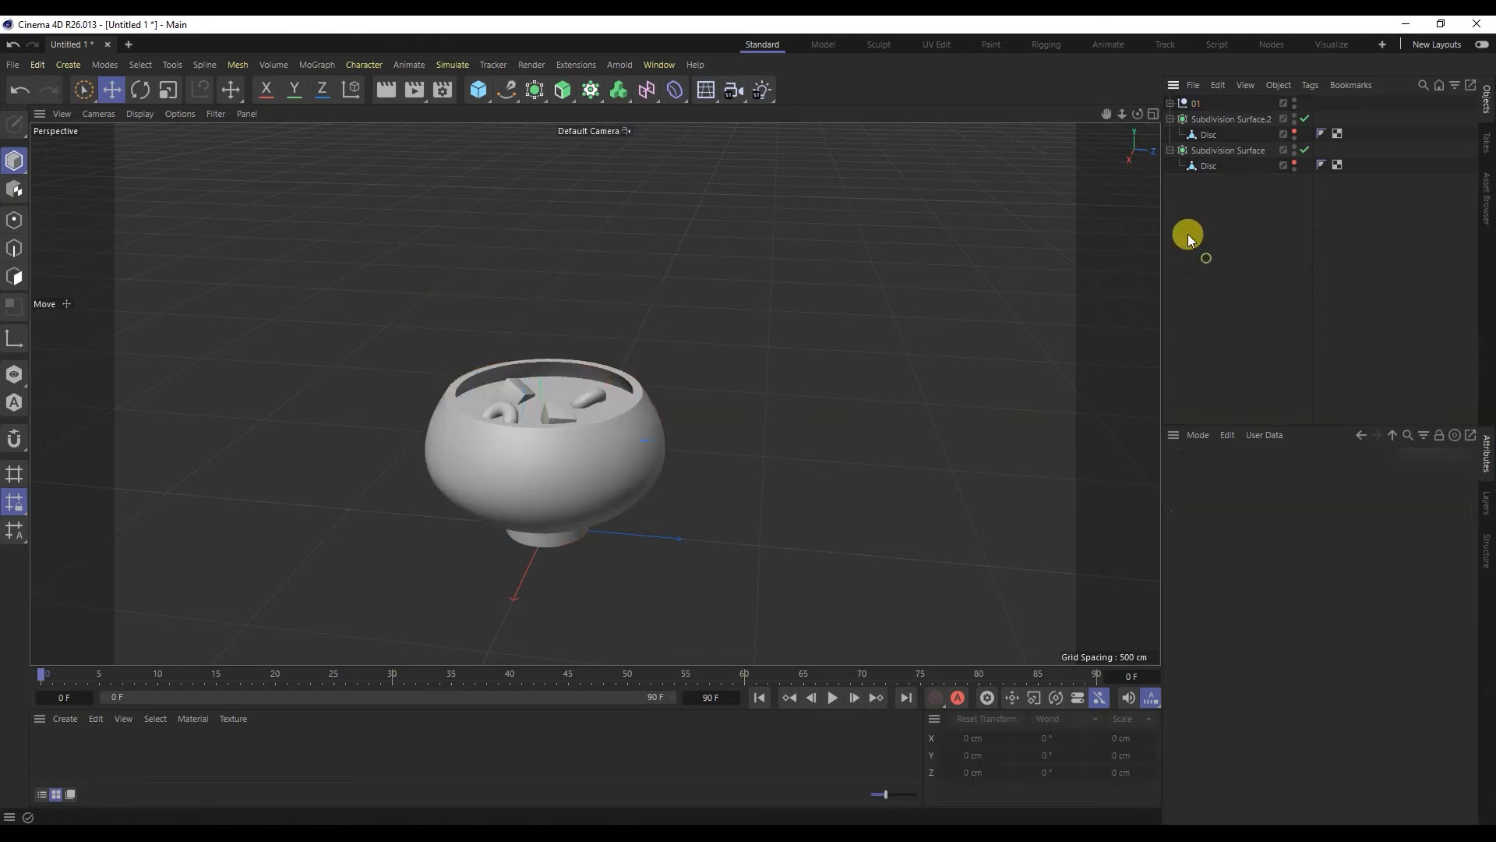
Hide group 01 and unhide the shallow plate's disc
click(1294, 101)
click(1293, 131)
scroll(560, 441, up, 3)
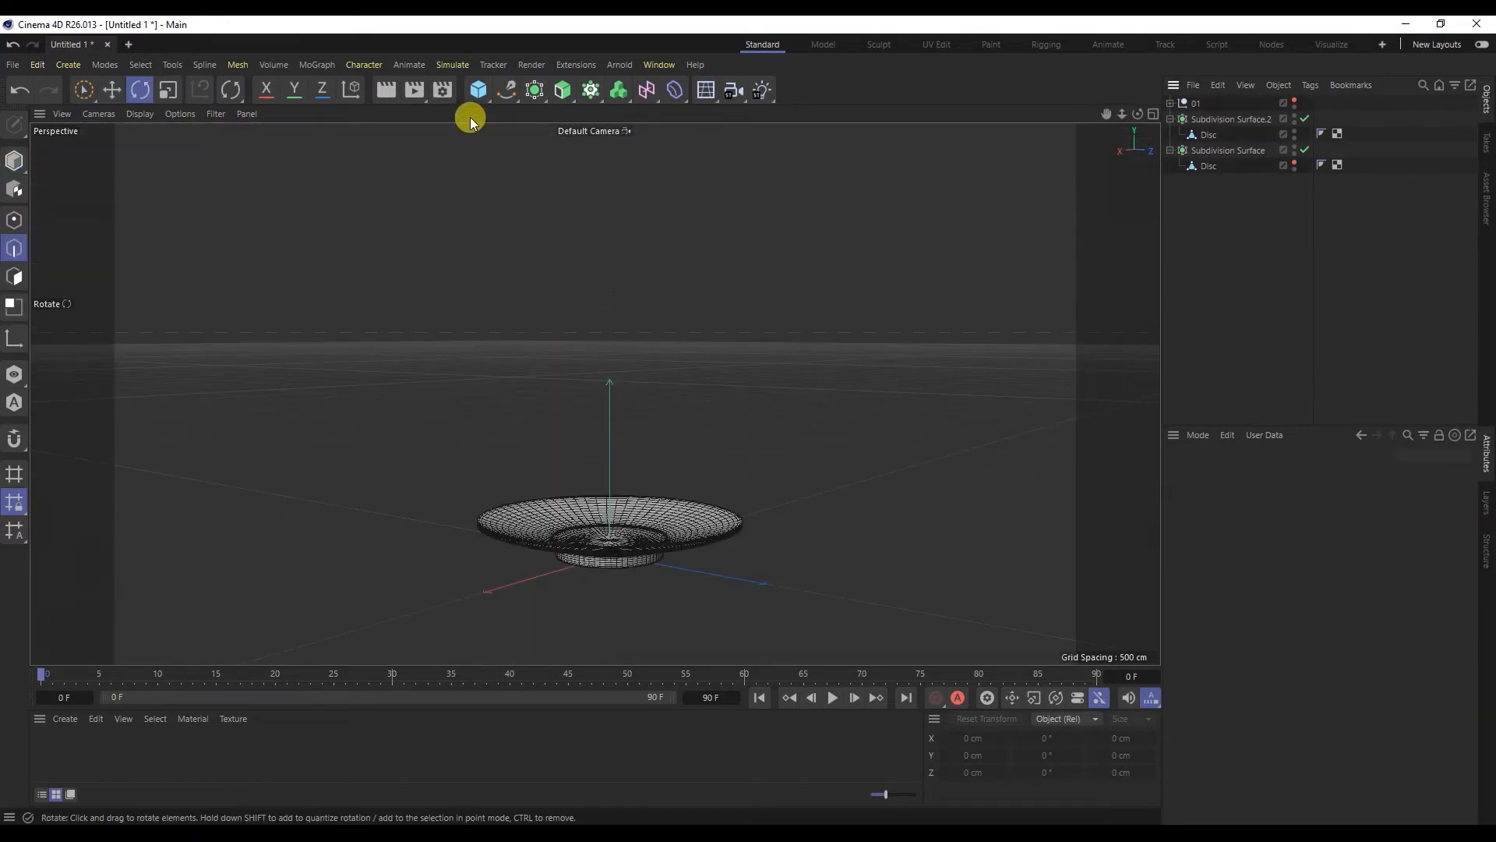
Add a cube and raise it above the shallow plate
click(470, 99)
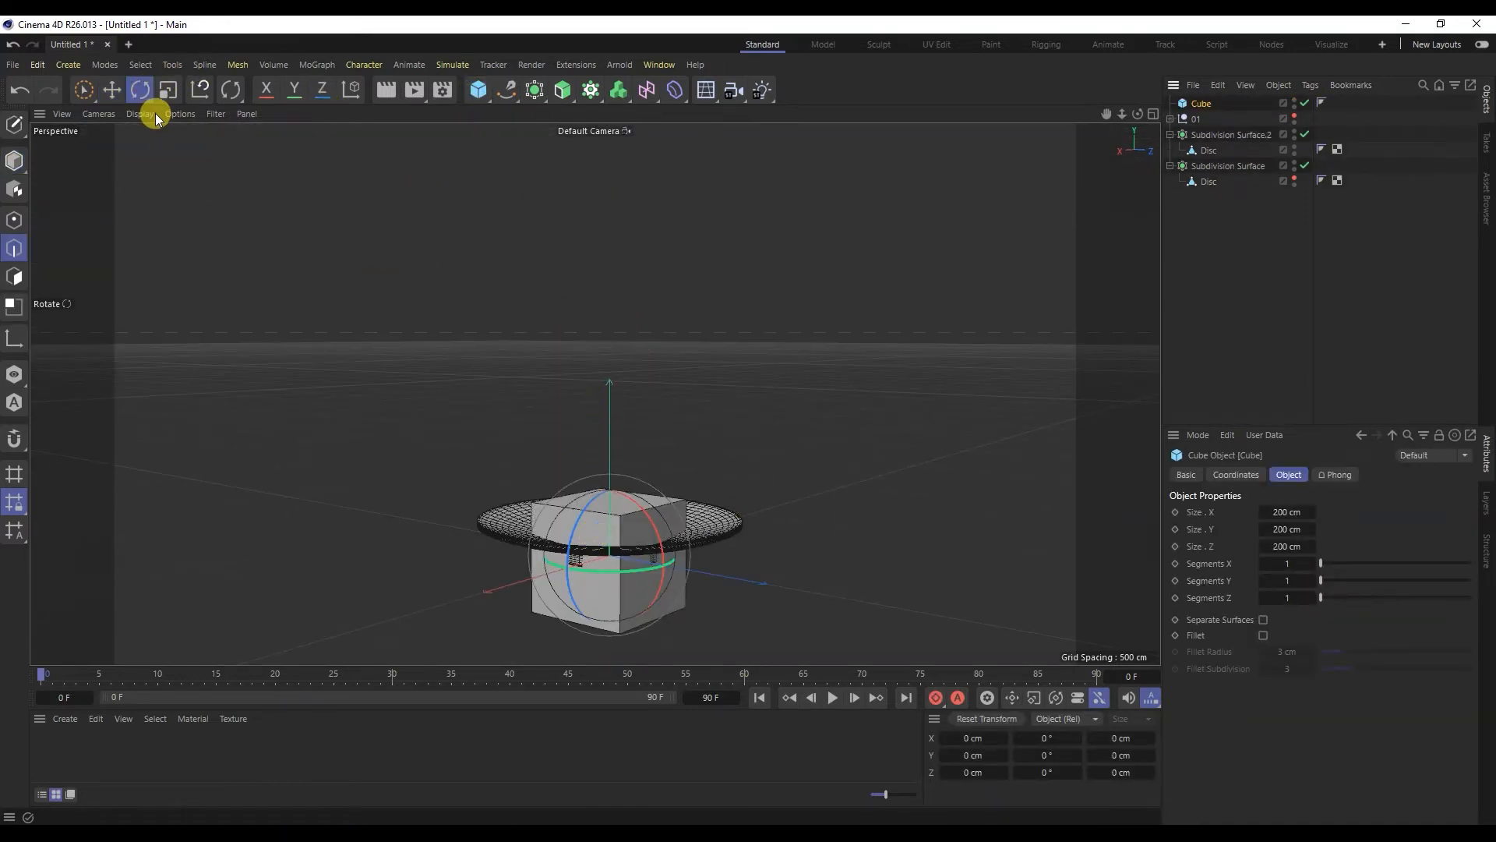
click(112, 90)
drag(609, 448, 601, 302)
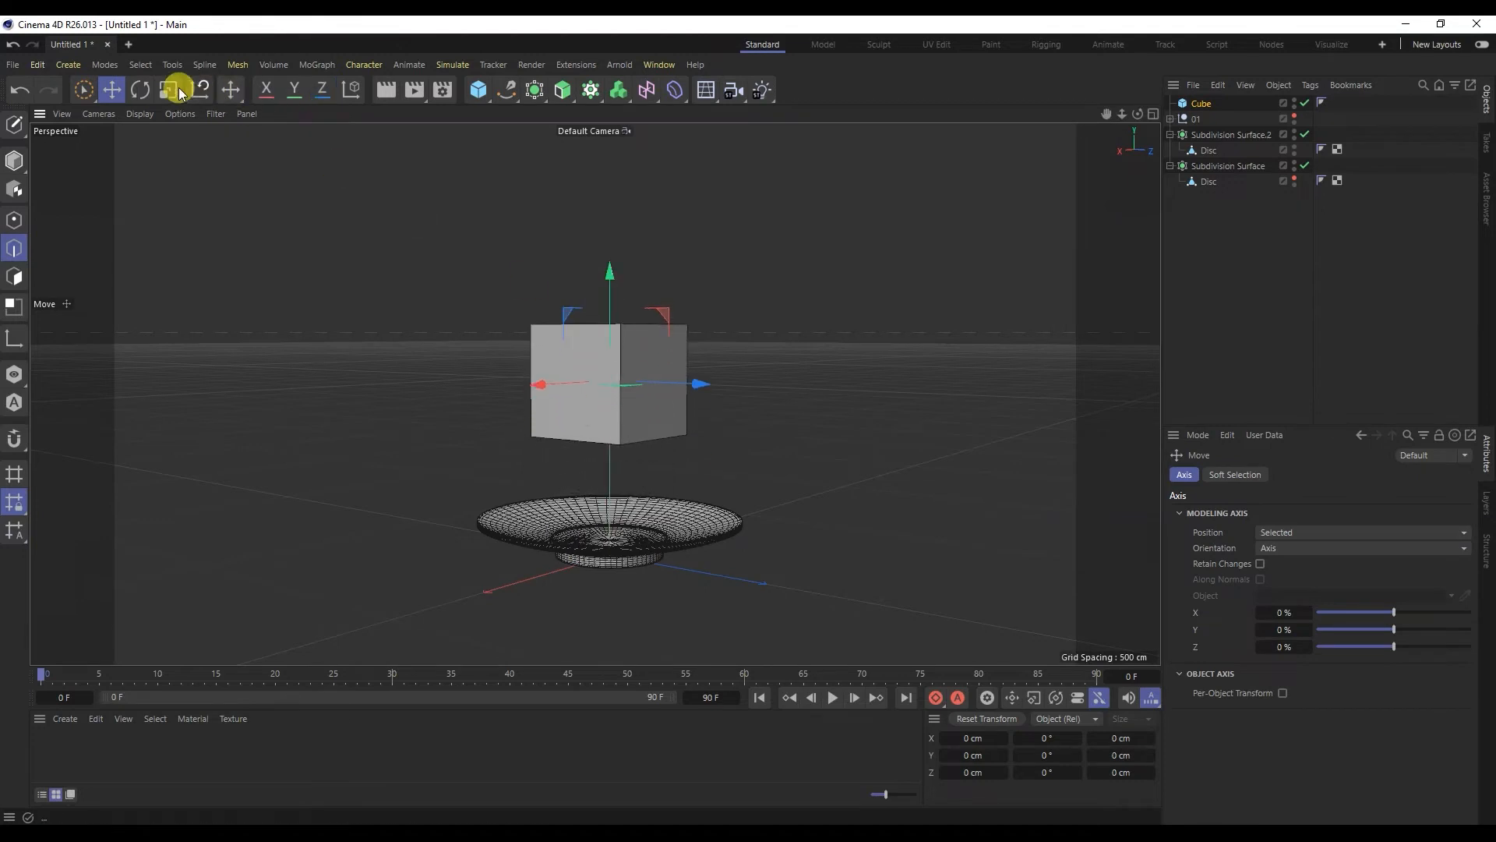
Stretch the cube above the shallow plate vertically to a height of about 563 cm
click(1219, 104)
drag(1304, 531, 1485, 531)
drag(604, 329, 601, 257)
alt+middle_drag(608, 269, 644, 366)
drag(643, 366, 643, 268)
alt+middle_drag(639, 304, 609, 409)
Place the stretched cube under a new Subdivision Surface and make the cube editable
click(536, 90)
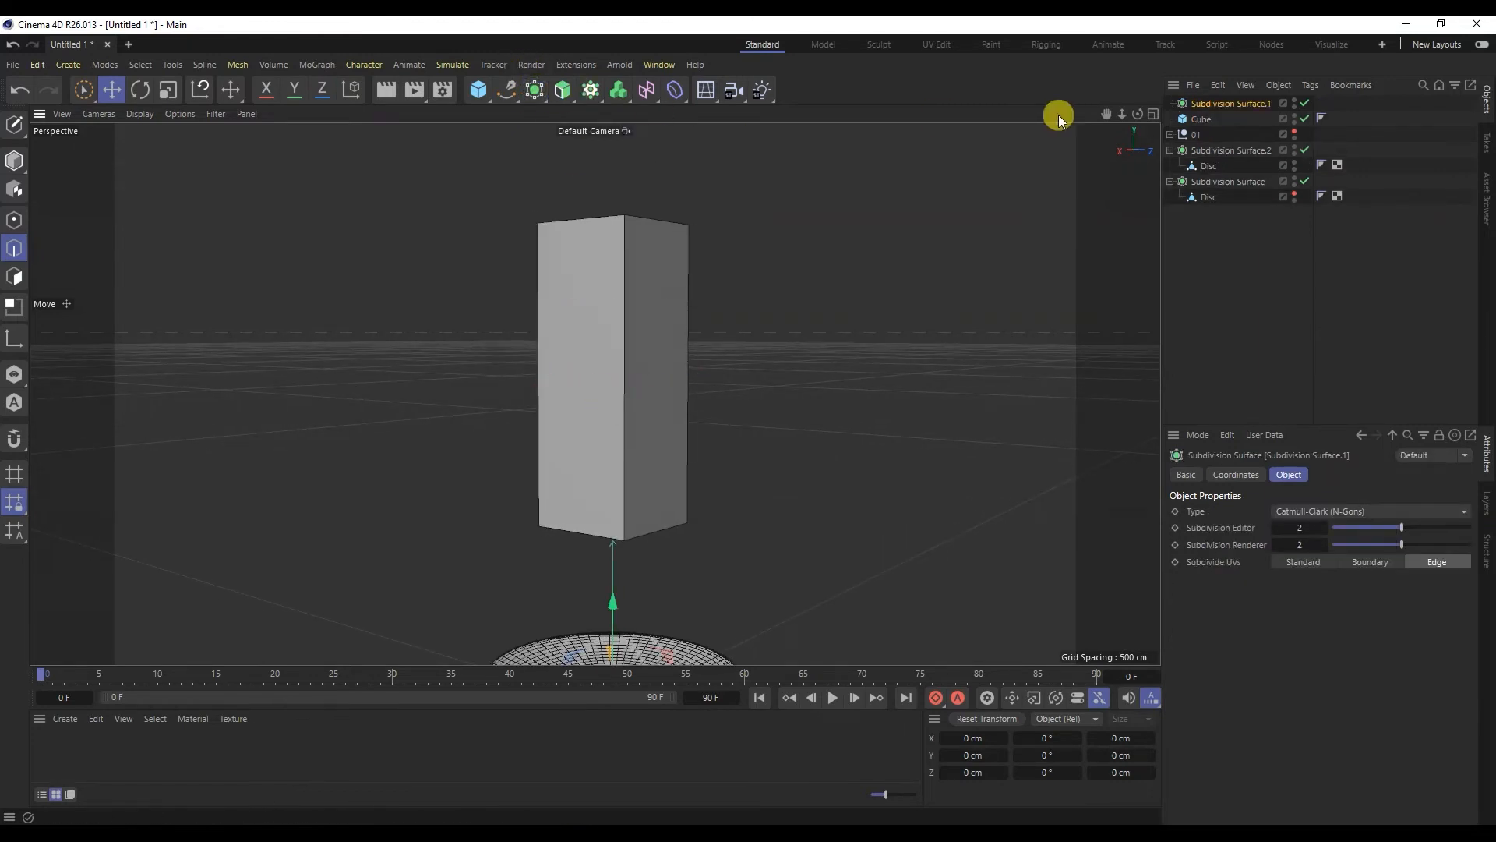
drag(1200, 114, 1203, 108)
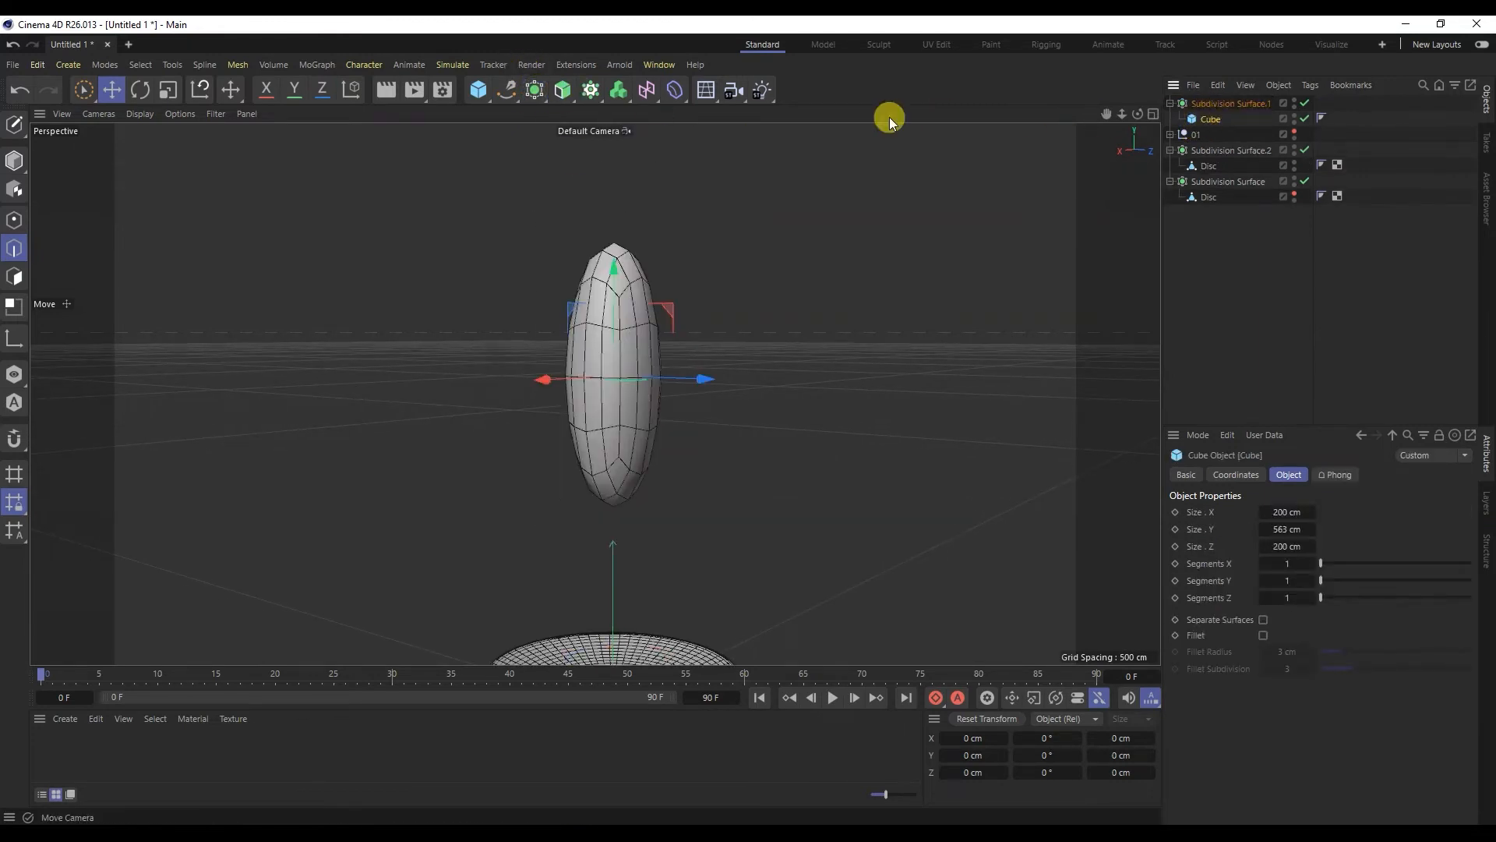
click(14, 125)
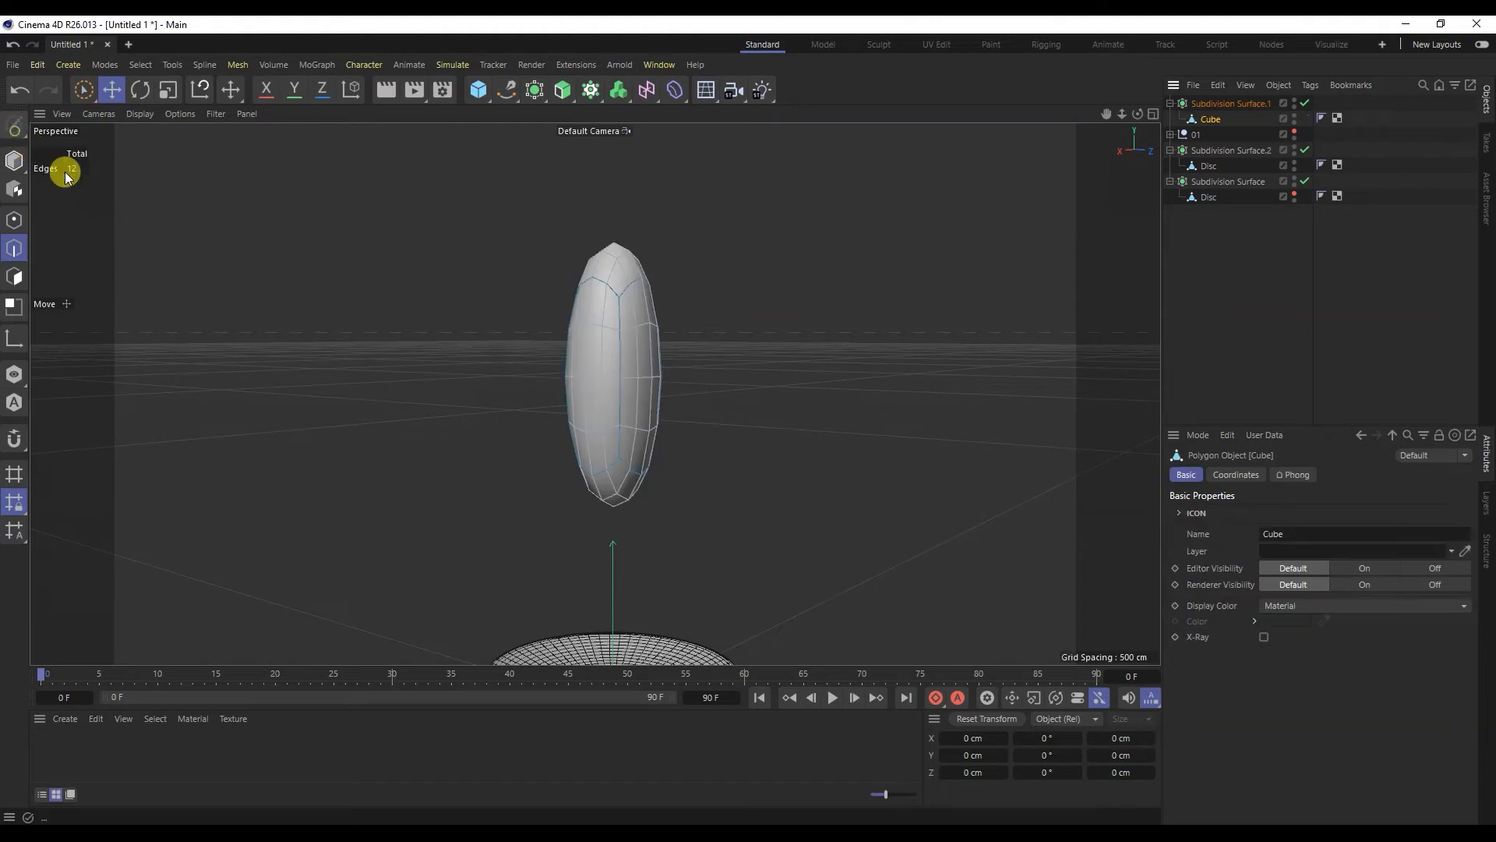
Cut three horizontal edge loops around the tall cube: one near each end and a centred one between them
key(m)
click(315, 458)
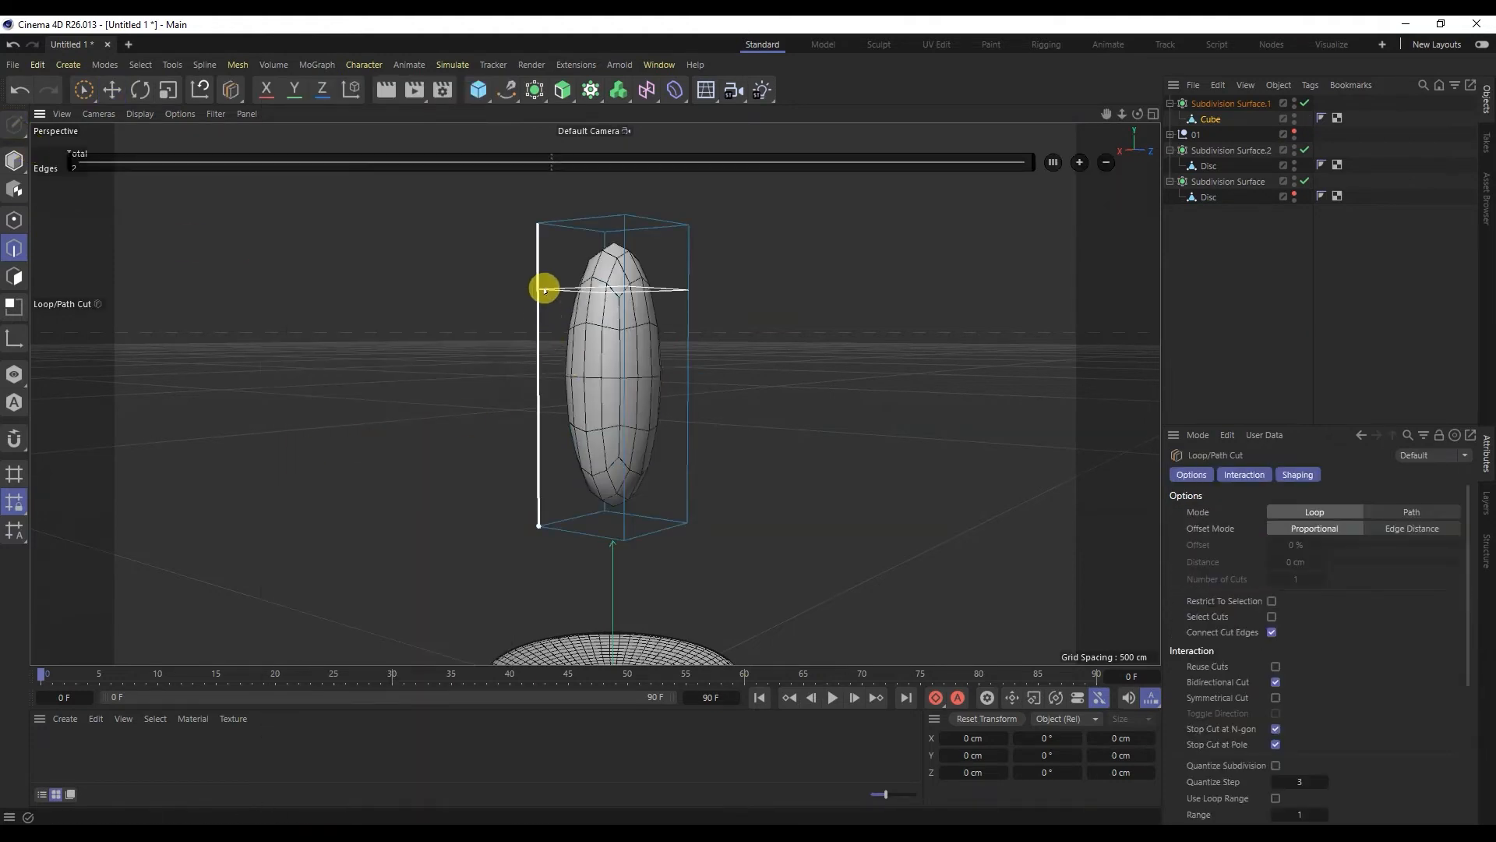
click(542, 301)
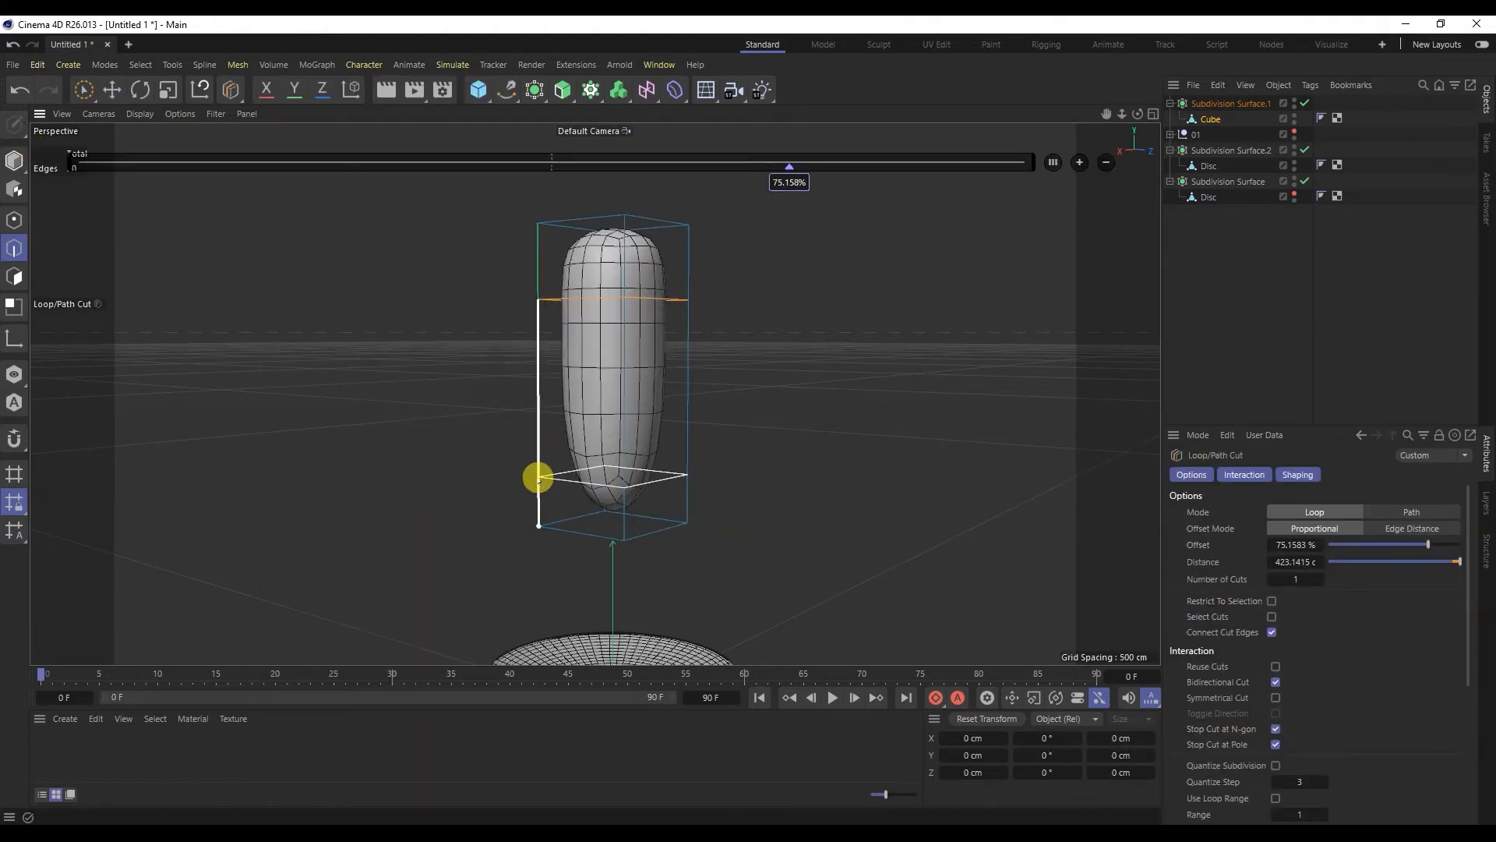
click(540, 448)
alt+drag(563, 447, 465, 461)
click(1053, 162)
Shift the middle edge loop sideways to bend the cube and tilt the upper edge loop to follow the bend
click(111, 89)
double_click(589, 387)
mouse_move(528, 377)
mouse_down()
mouse_move(568, 378)
mouse_move(553, 378)
mouse_up()
double_click(587, 301)
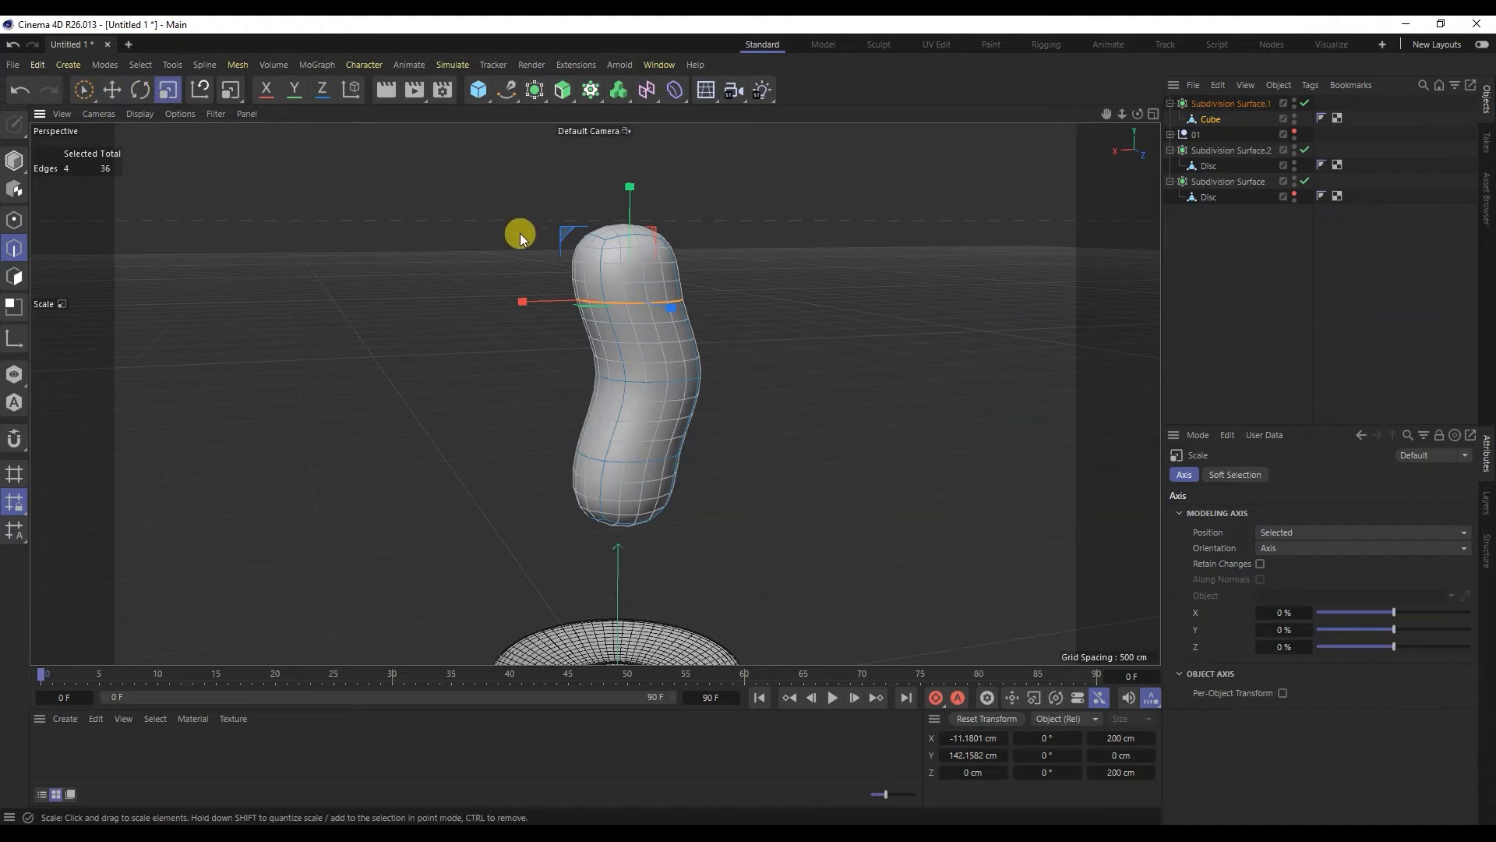
click(146, 84)
mouse_move(569, 268)
mouse_down()
mouse_move(564, 281)
mouse_move(584, 257)
mouse_move(565, 284)
mouse_up()
Rotate and slightly shift the cube's top end polygon so that end follows the bend
click(112, 89)
click(31, 275)
click(602, 231)
click(140, 90)
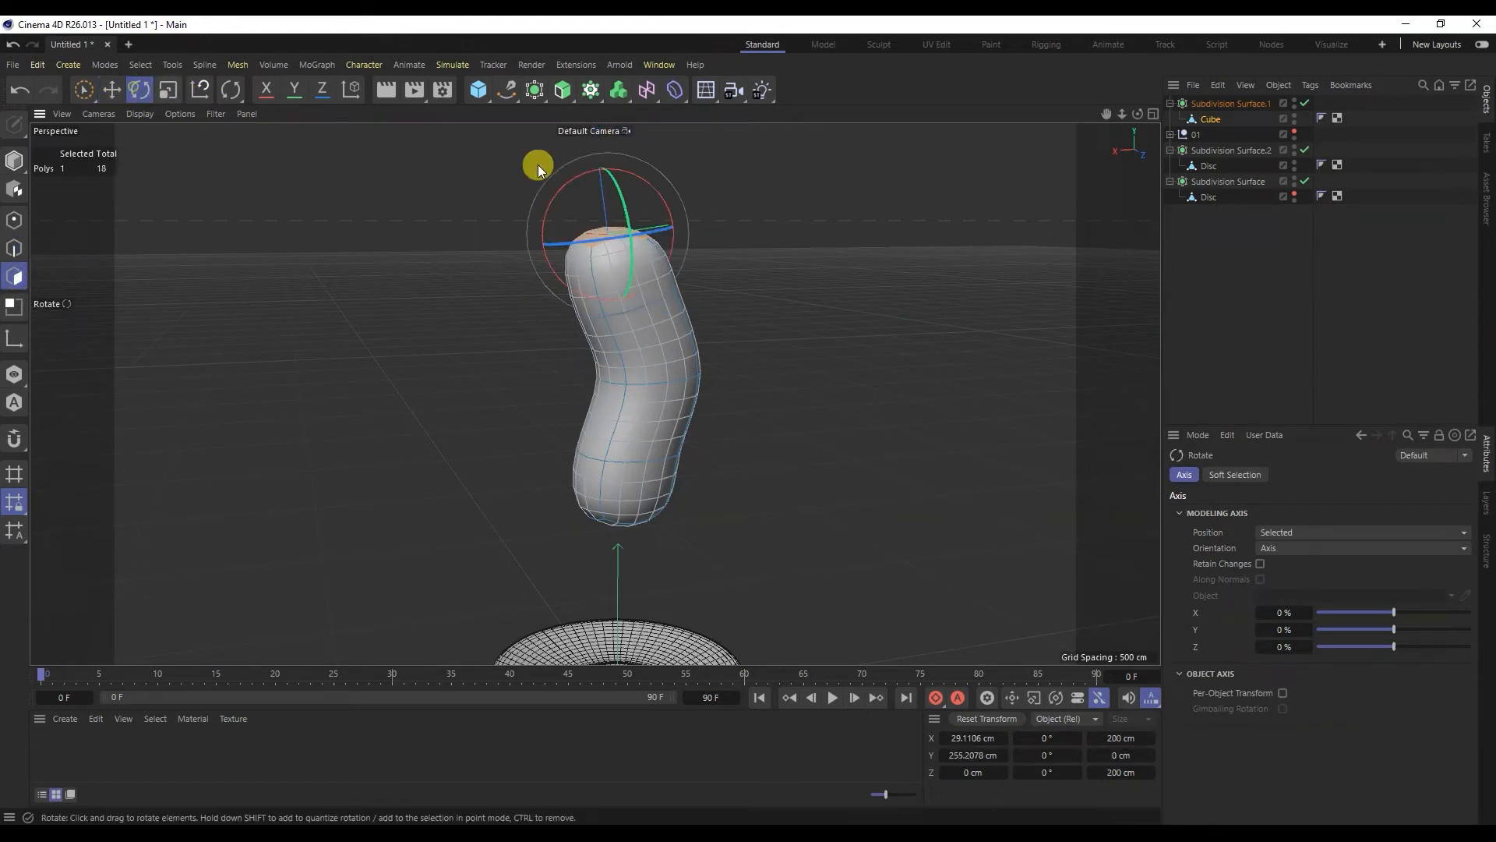
drag(549, 198, 581, 354)
click(112, 89)
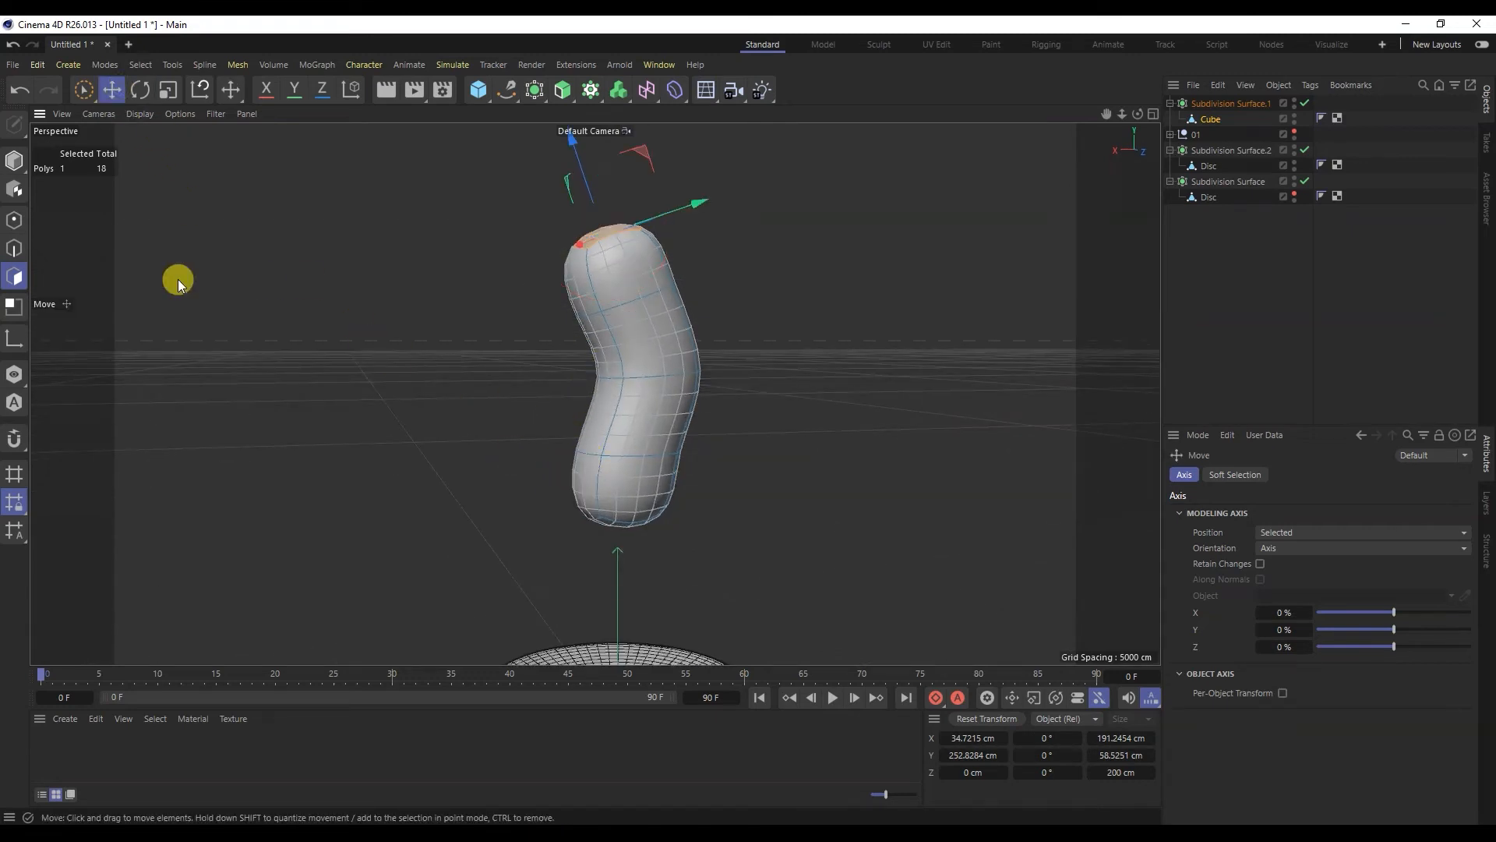
Tilt the lower edge loop so the bottom half of the cube curves like the top half
click(15, 249)
double_click(586, 458)
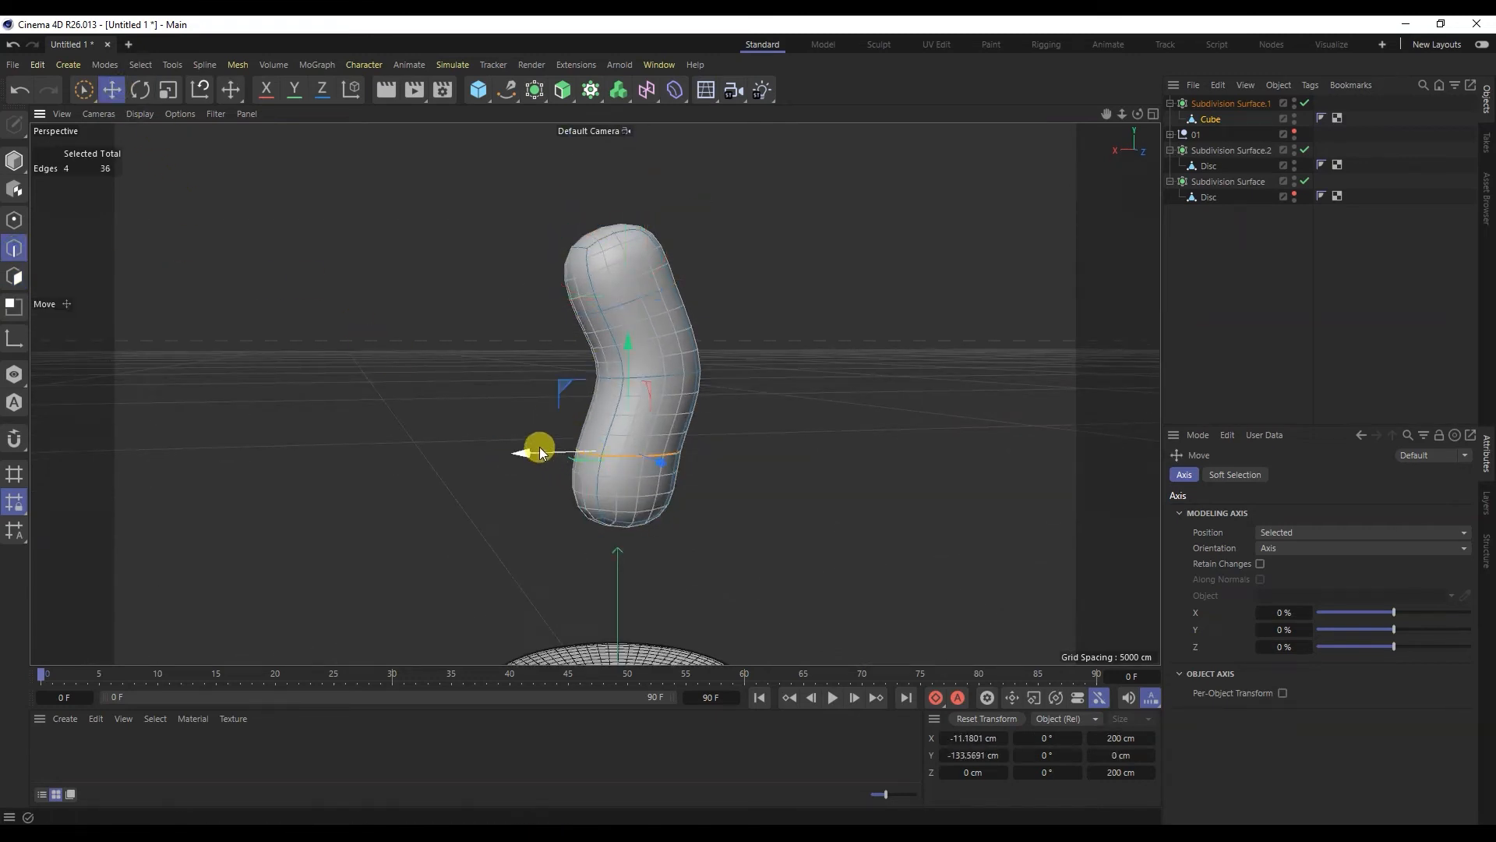
click(141, 91)
drag(581, 427, 581, 396)
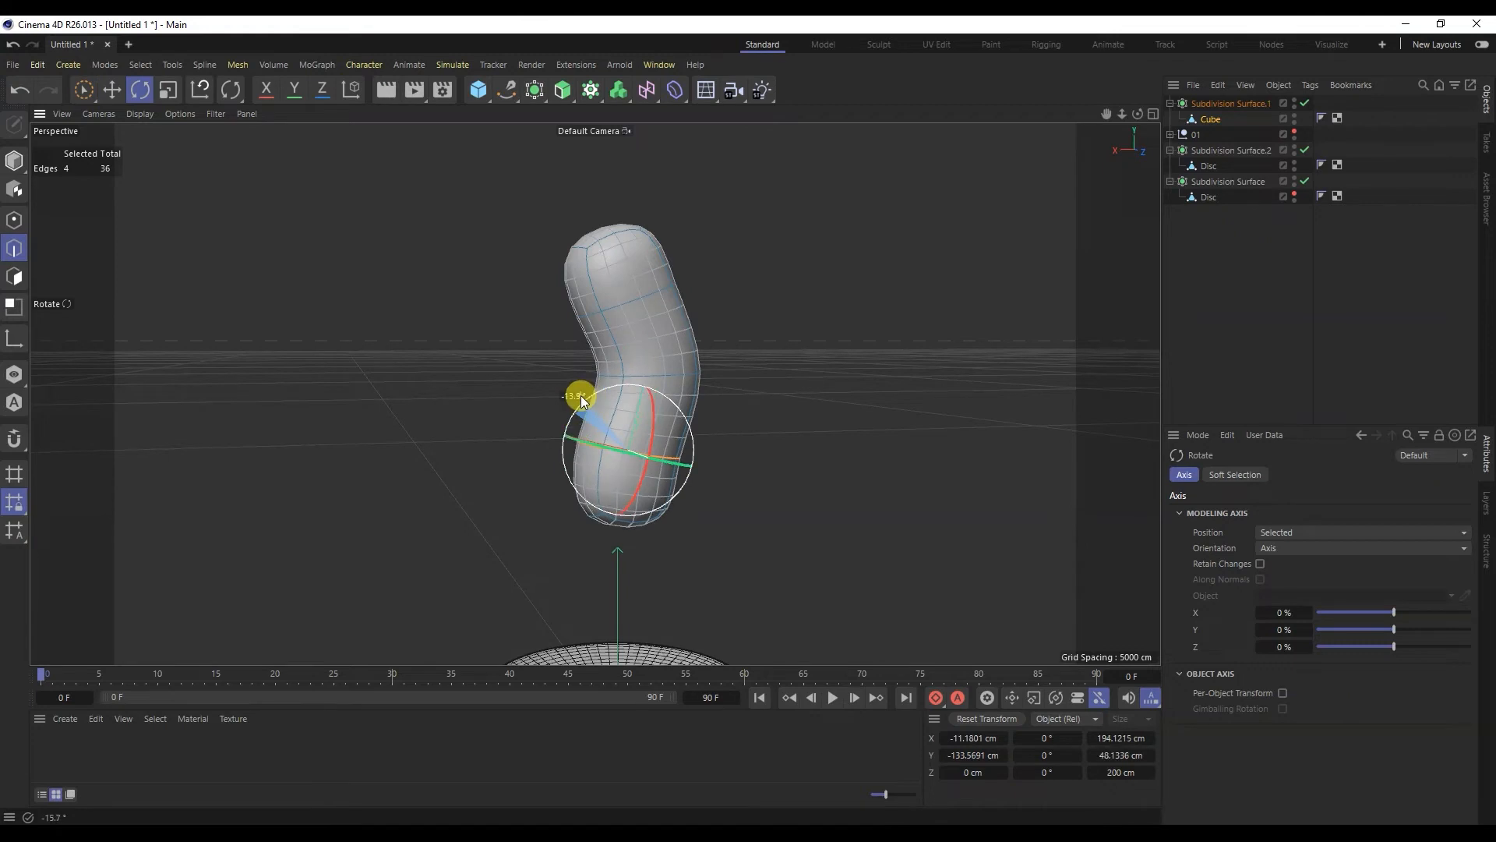
drag(598, 536, 577, 471)
Rotate and shift the cube's bottom end polygon to match the curve
click(14, 277)
click(585, 524)
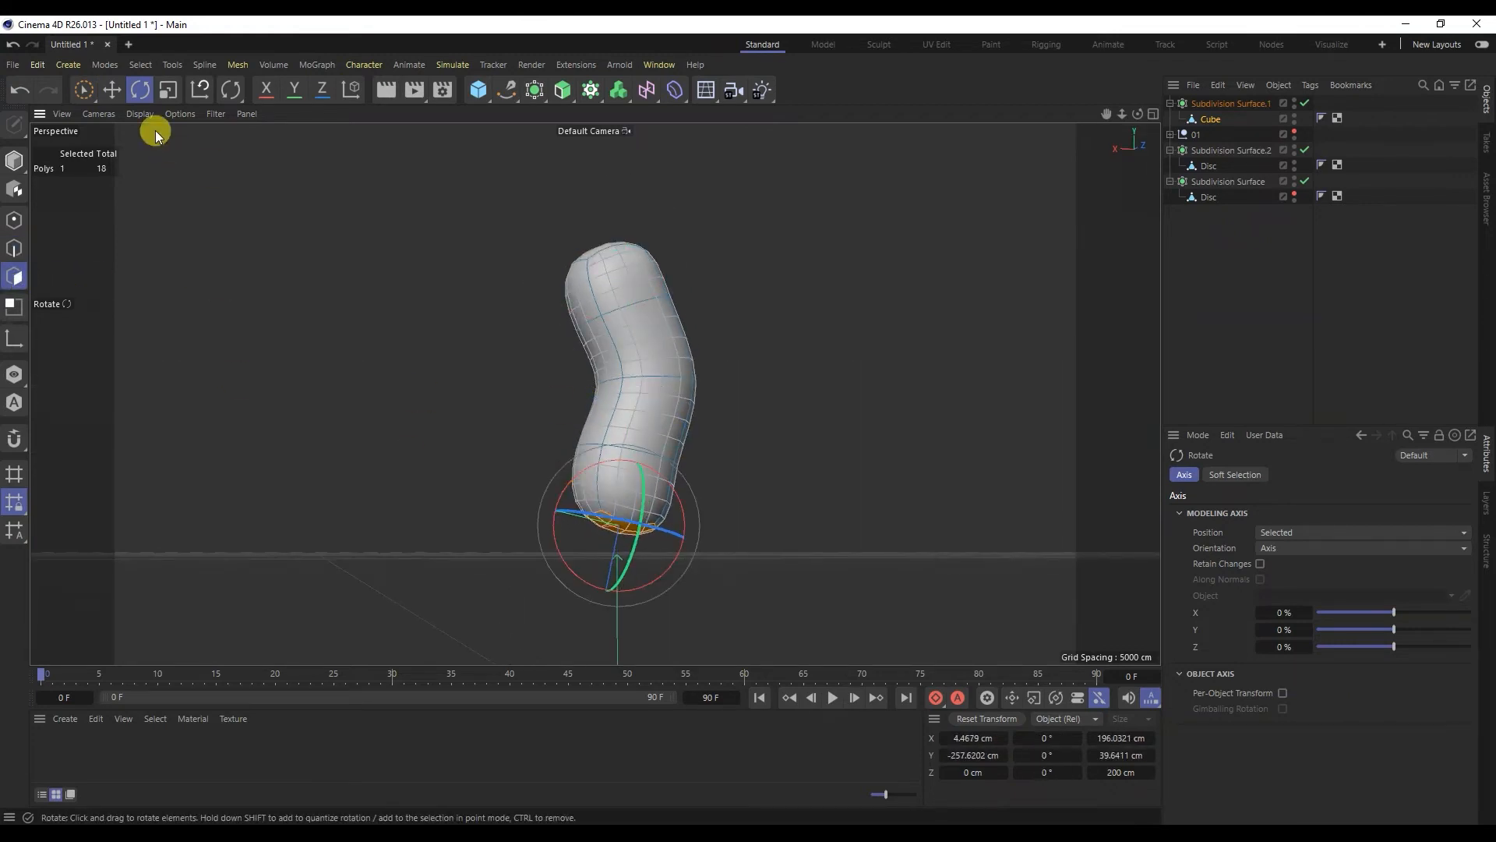
key(e)
alt+drag(387, 392, 390, 417)
drag(538, 504, 518, 496)
Cut a lengthwise edge loop down the inner face of the bent cube, centred at 50%
click(14, 248)
click(660, 380)
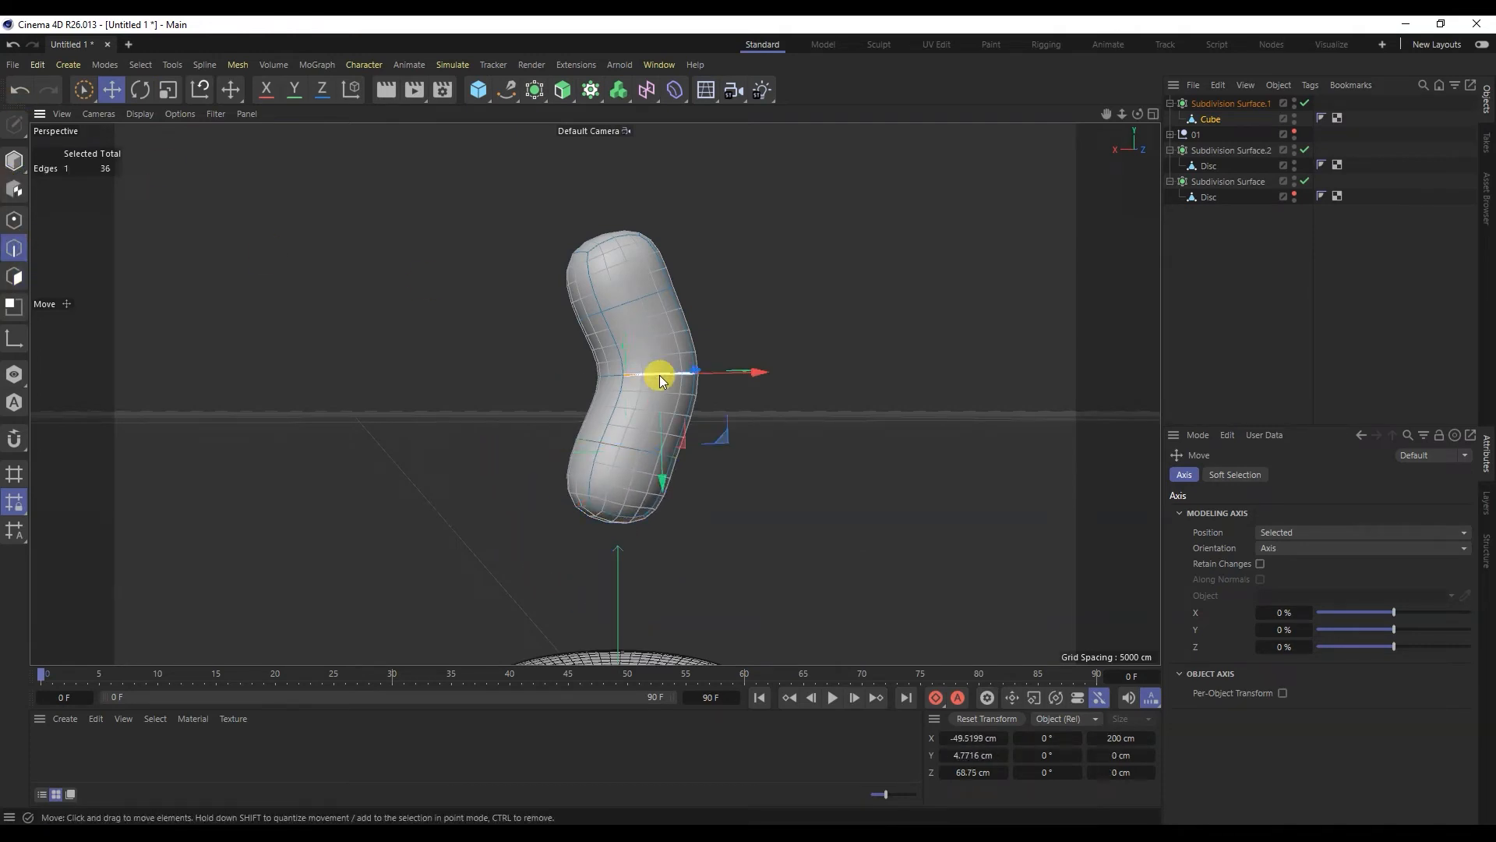
double_click(569, 376)
alt+drag(568, 377, 698, 409)
click(766, 393)
alt+drag(534, 325, 549, 303)
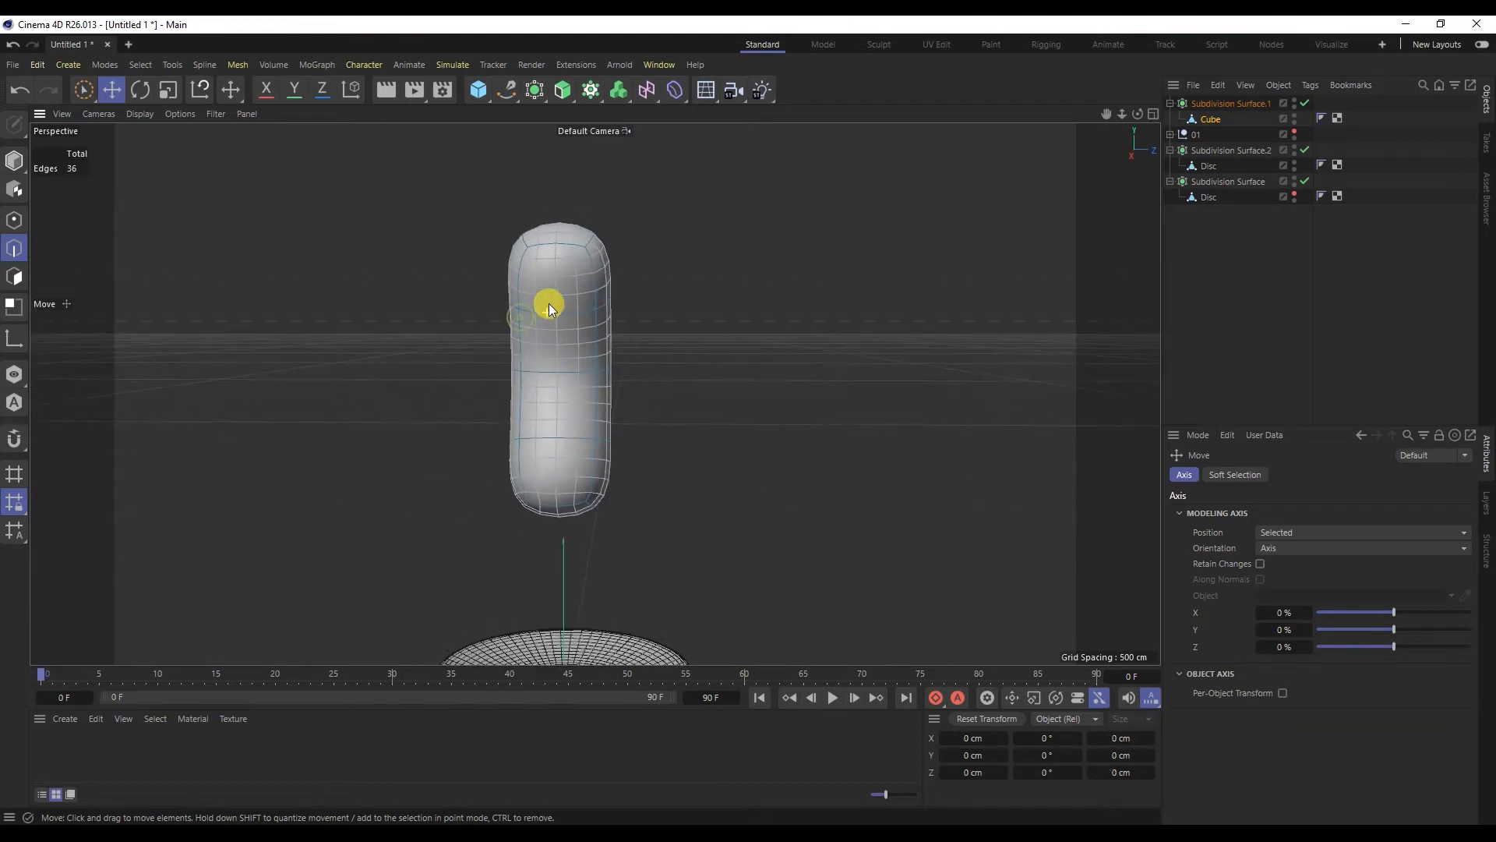
alt+right_drag(549, 303, 631, 315)
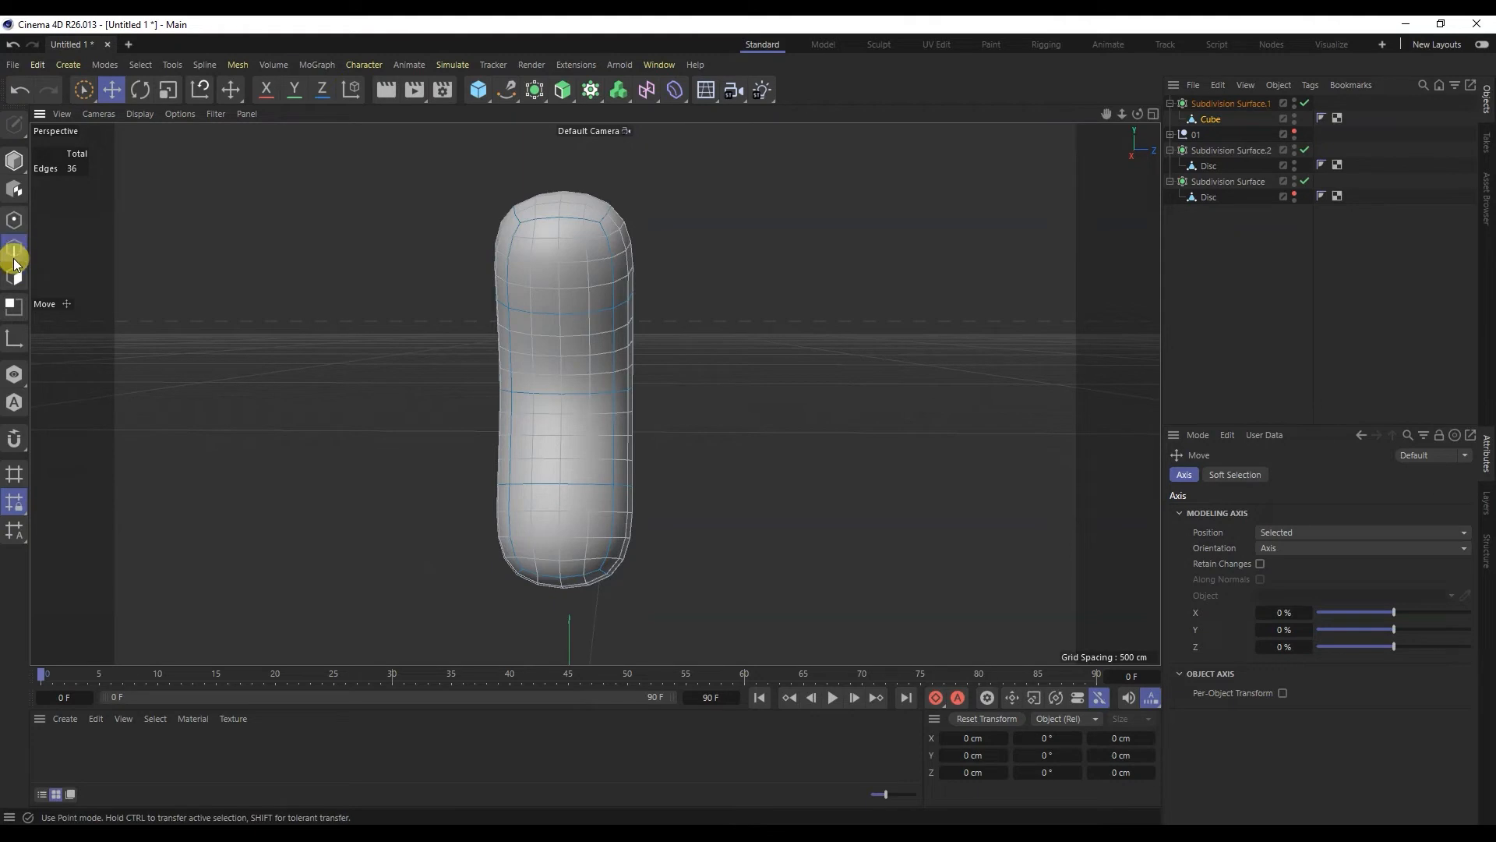
right_click(215, 243)
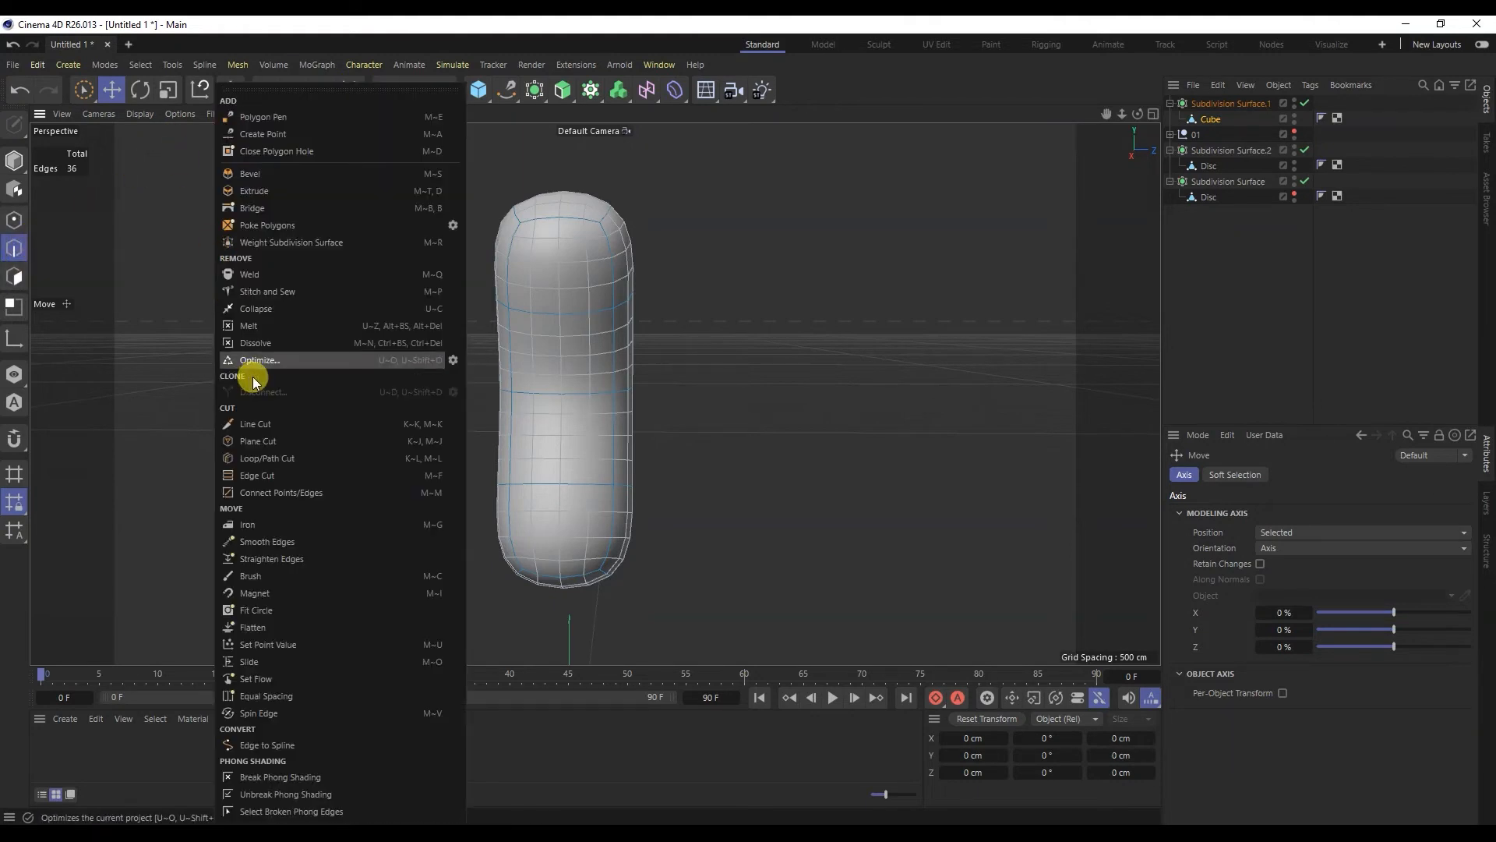
click(277, 459)
click(1055, 163)
alt+drag(1043, 165, 445, 390)
mouse_move(611, 384)
alt+mouse_down()
mouse_move(577, 372)
mouse_move(611, 367)
alt+mouse_up()
Draw a diamond-shaped Line Cut around the upper loop crossing on the inner face of the bent cube
drag(199, 102, 200, 279)
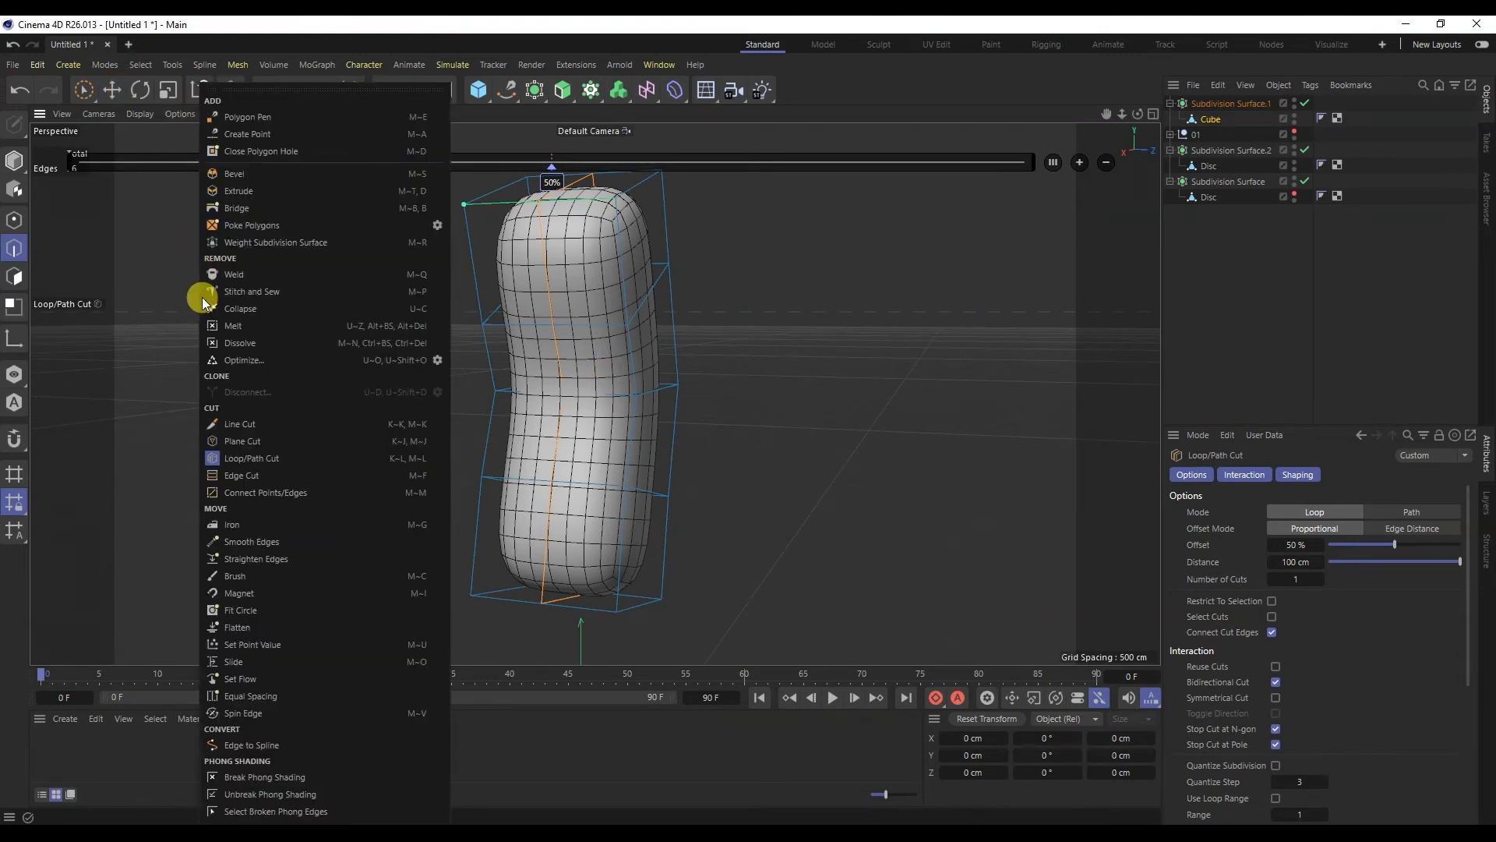
click(237, 420)
alt+drag(476, 313, 524, 315)
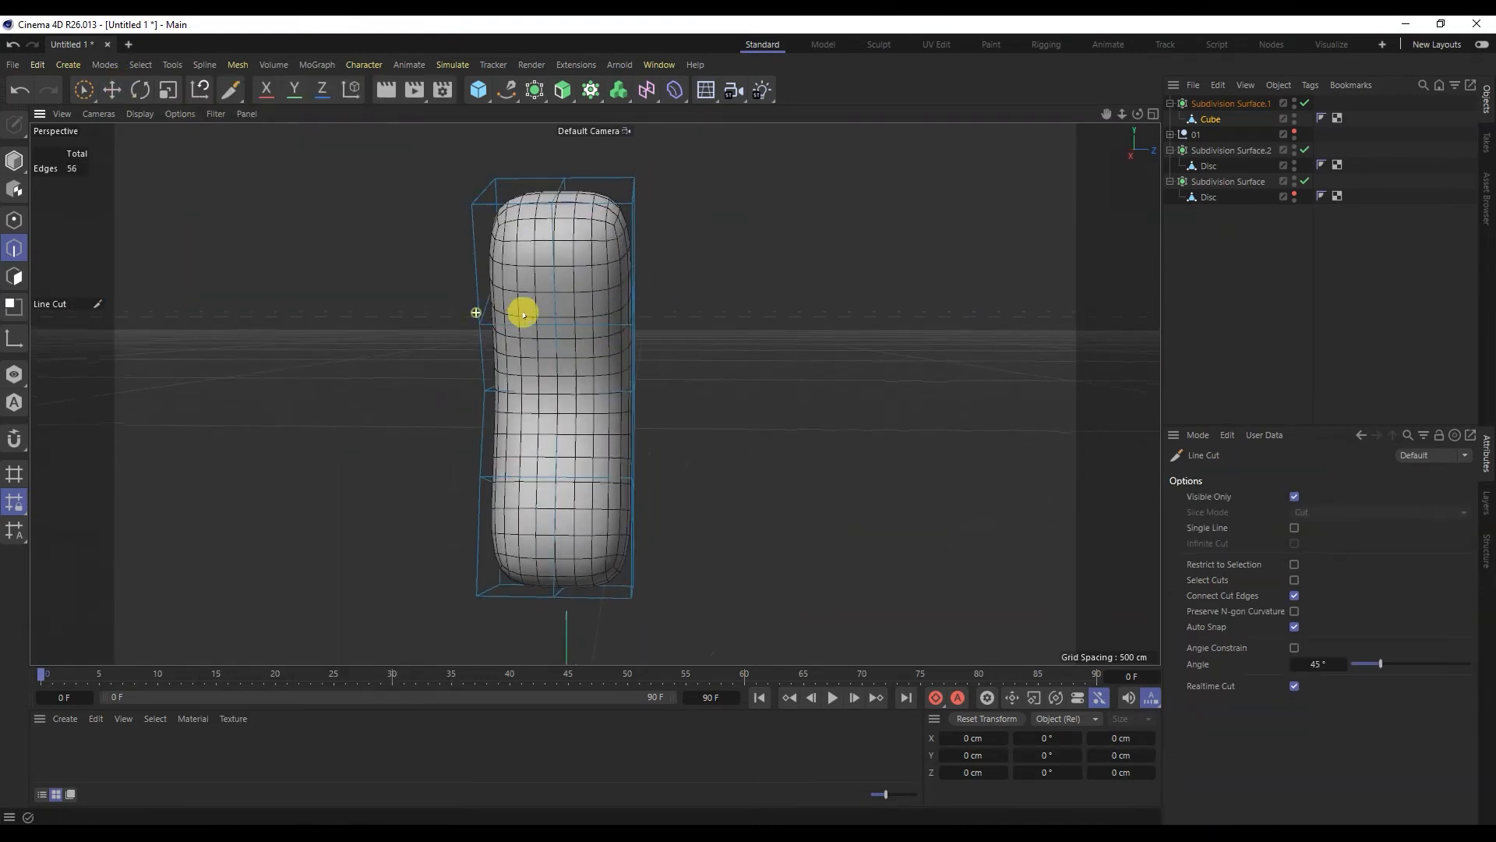
click(480, 324)
click(555, 294)
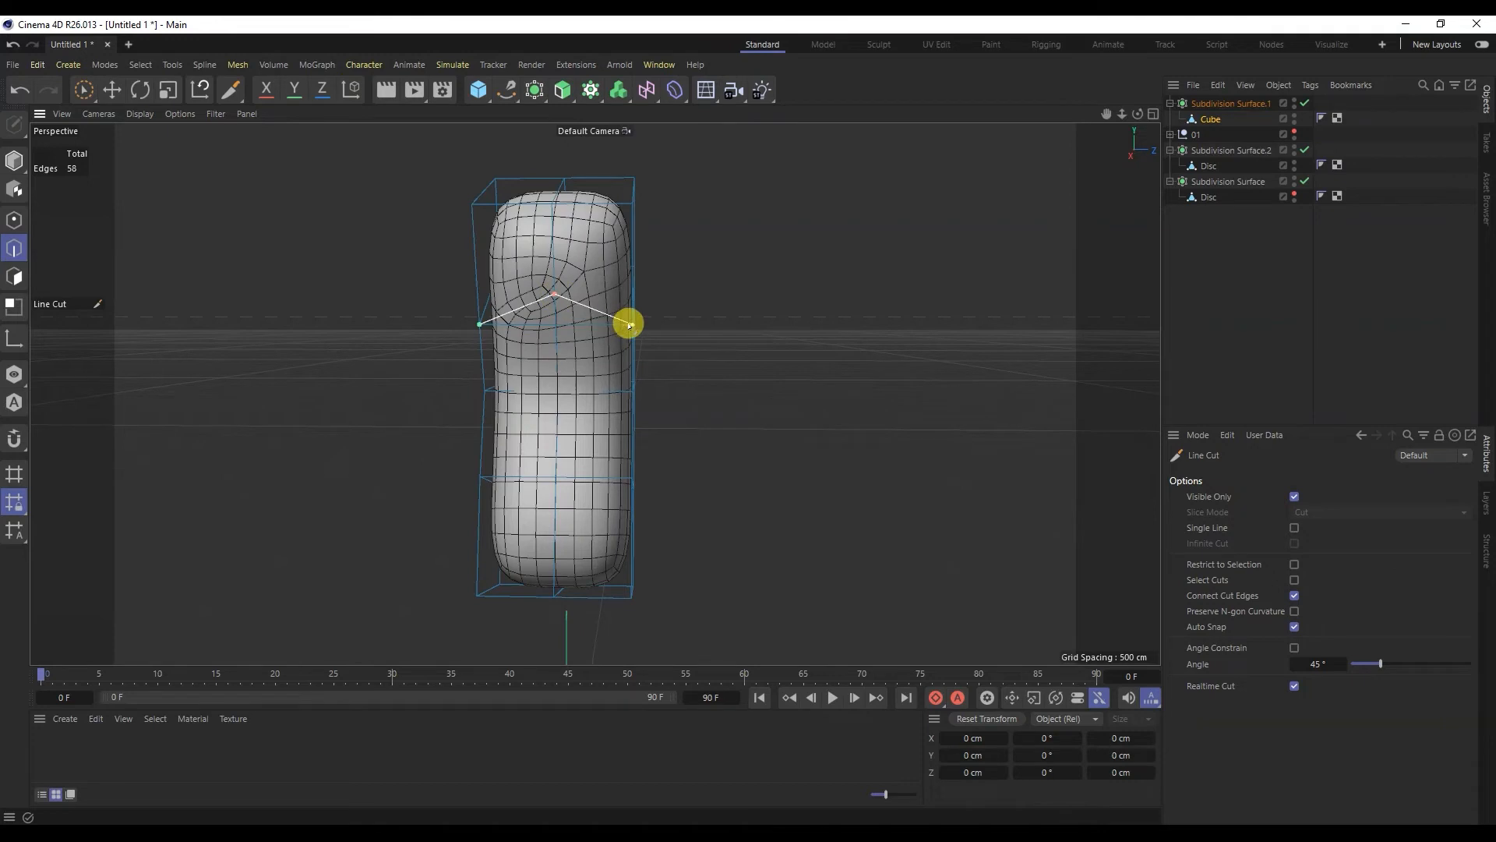
click(631, 324)
click(557, 346)
click(480, 325)
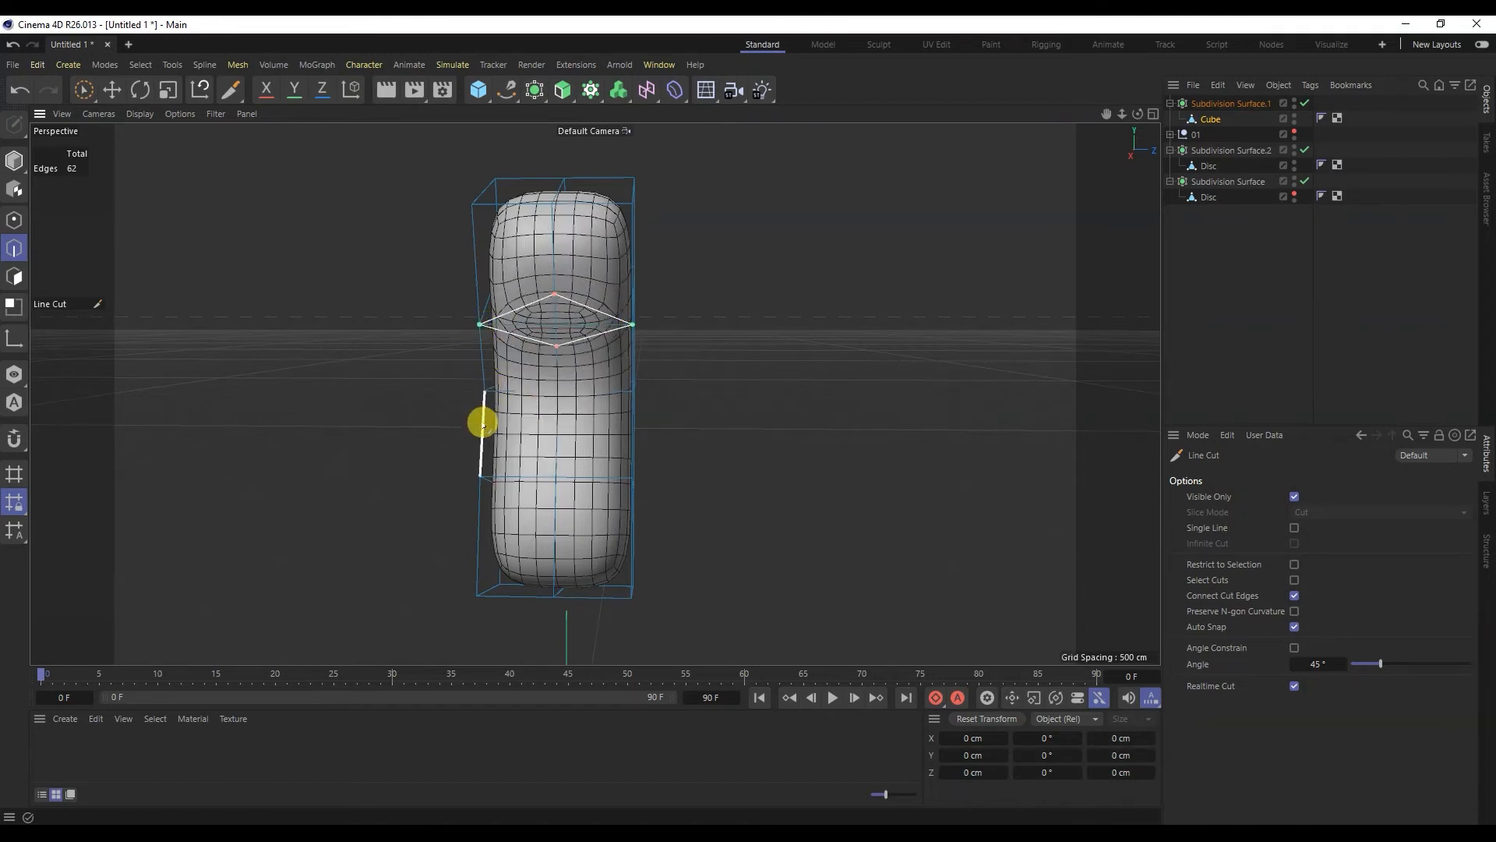
Draw a matching diamond-shaped Line Cut around the lower loop crossing on the inner face
click(480, 477)
click(556, 451)
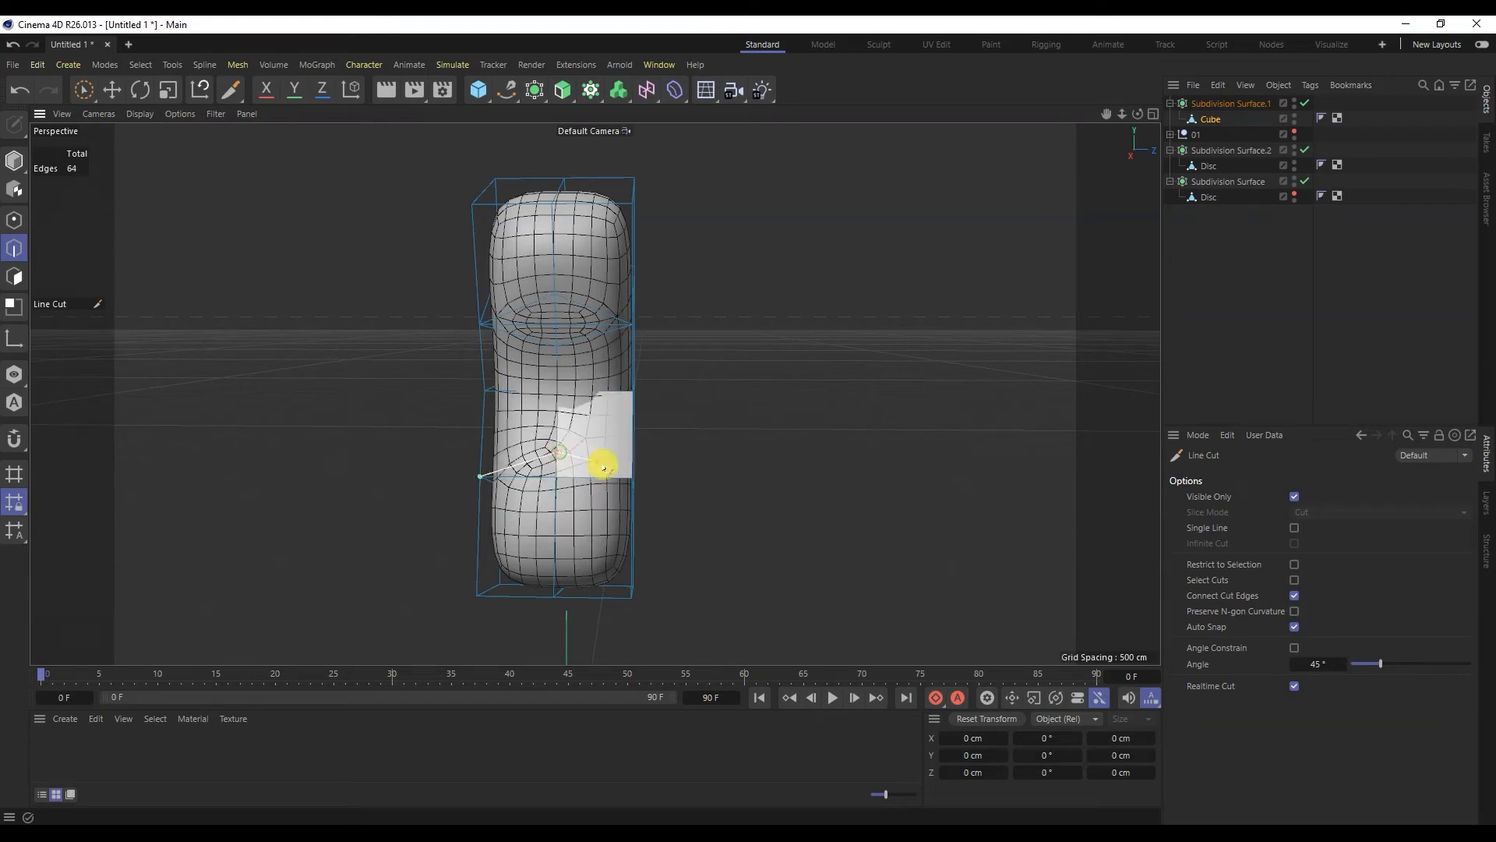
click(633, 478)
click(556, 510)
click(480, 477)
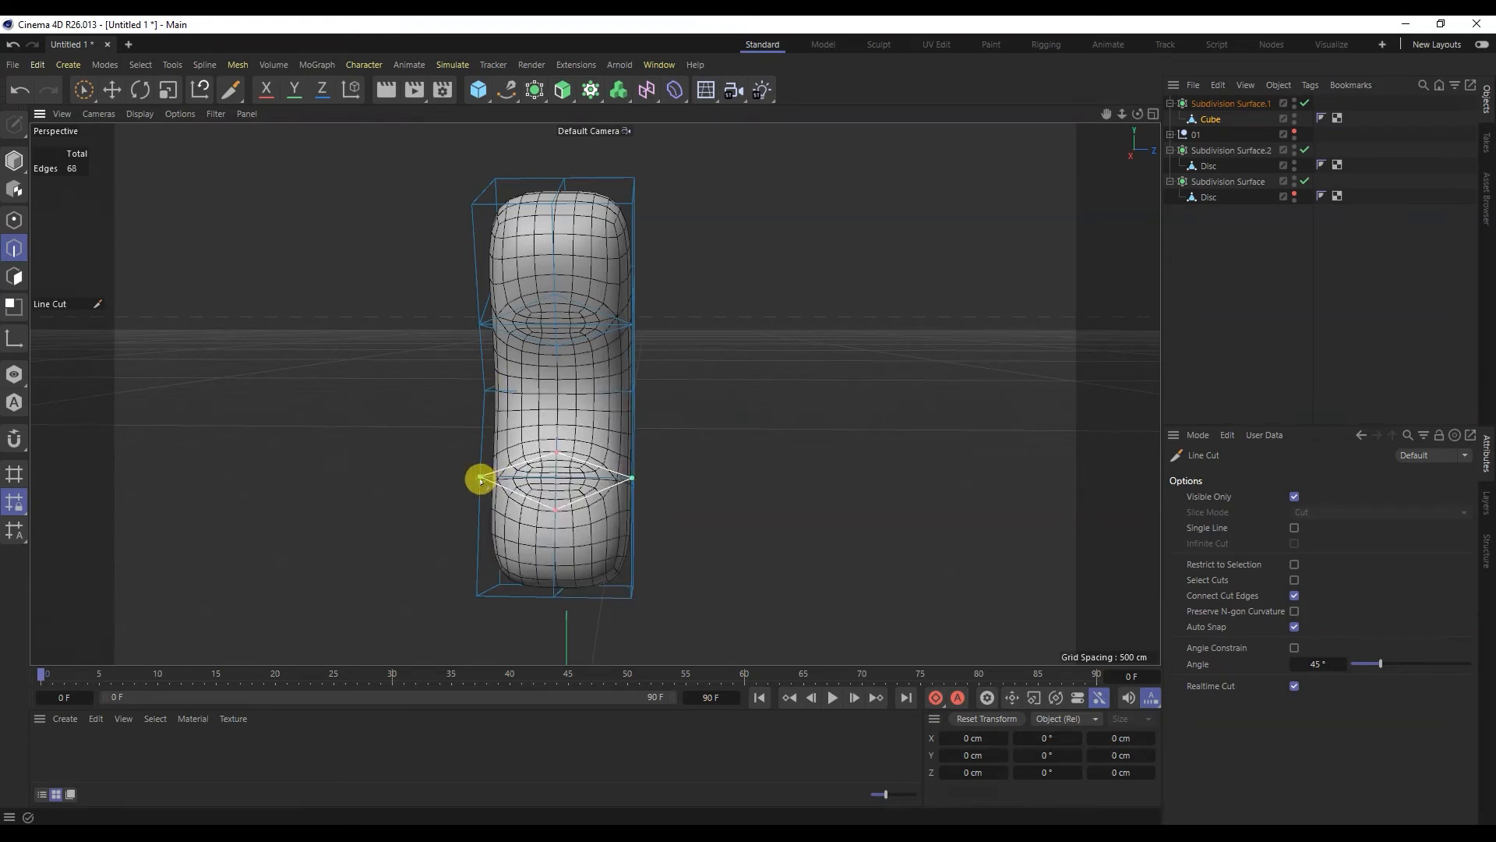
Try to push the centre edges of the upper and lower diamonds into the bent shape
click(110, 90)
alt+drag(558, 339, 508, 317)
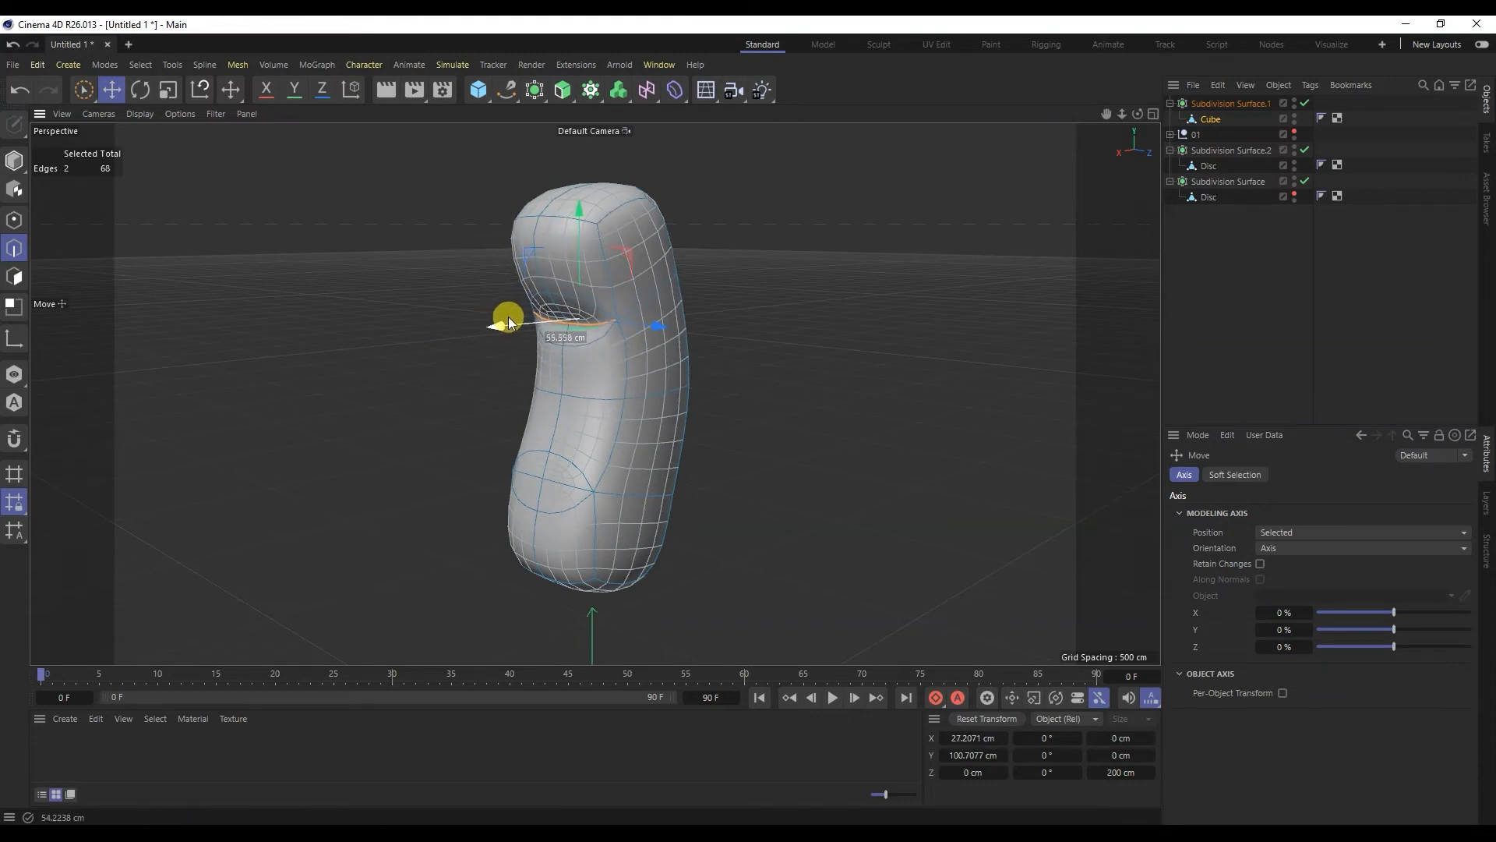
click(531, 471)
mouse_move(512, 473)
alt+mouse_down()
mouse_move(518, 493)
mouse_move(504, 482)
alt+mouse_up()
key(ctrl+z)
key(ctrl+z)
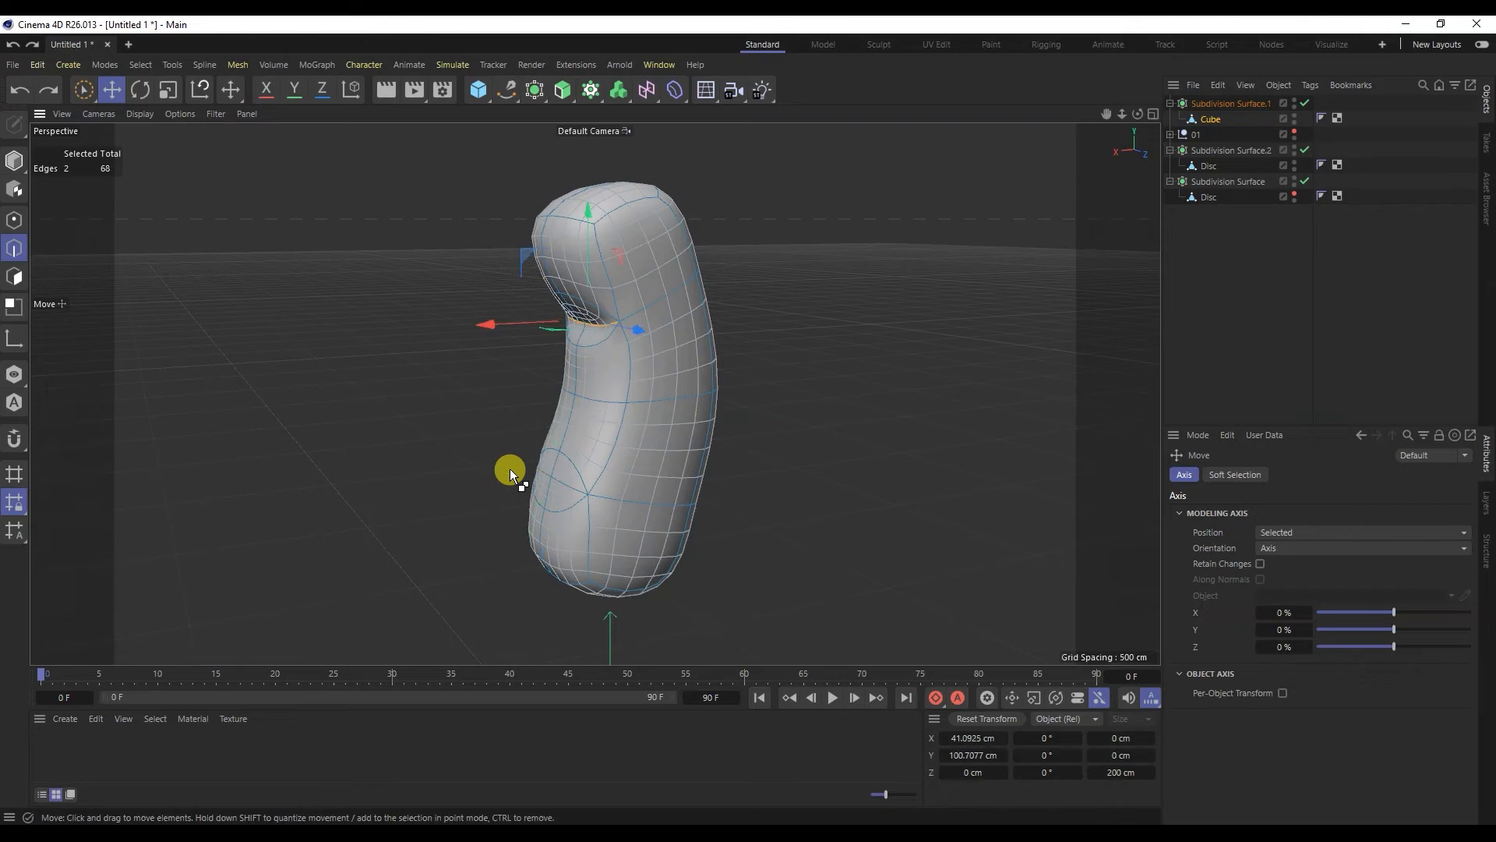
key(ctrl+z)
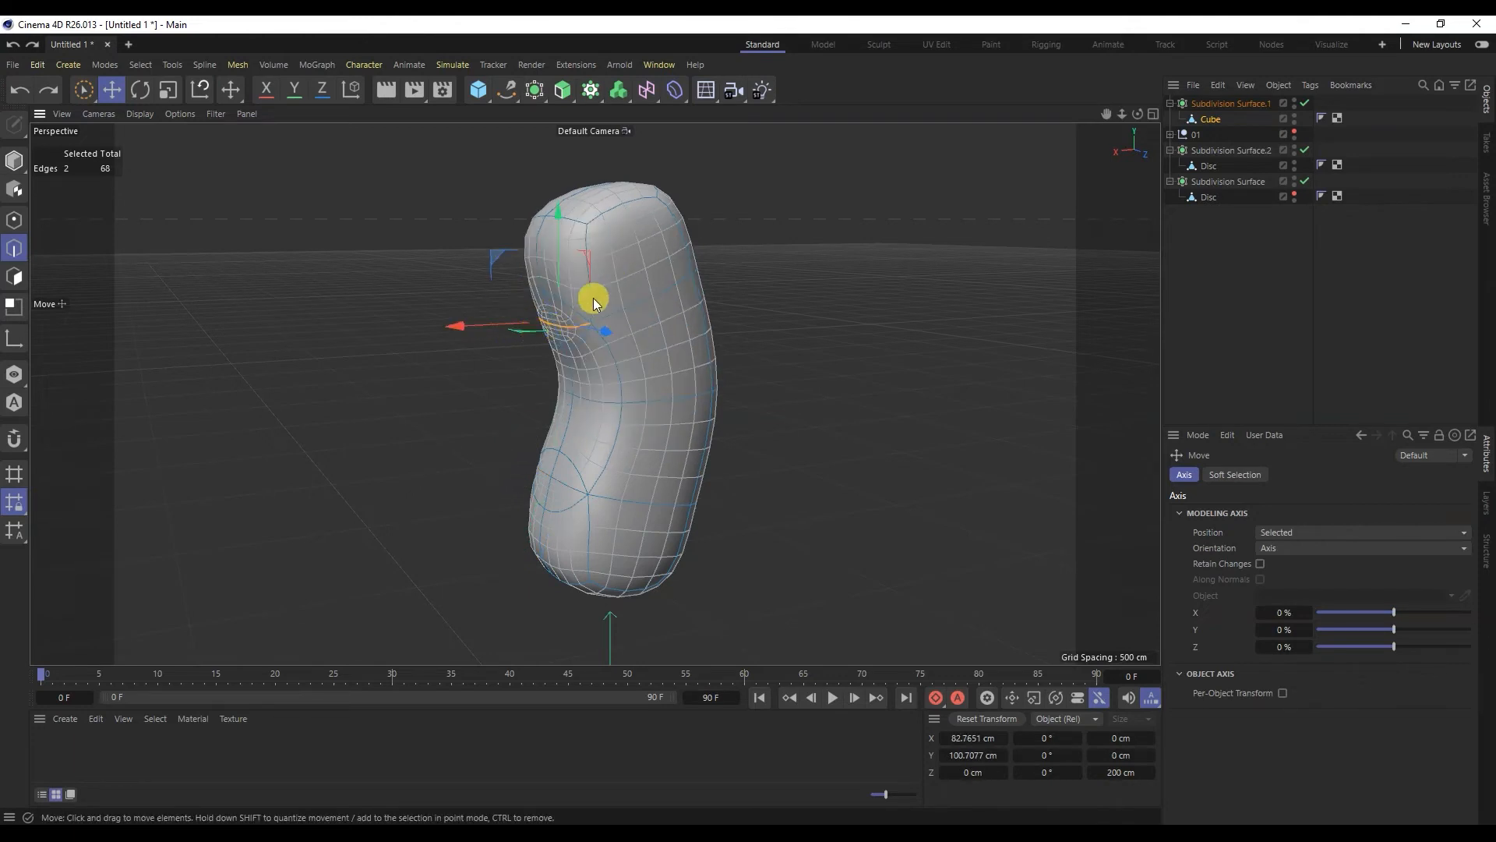
Set the modeling axis orientation to Normal and push the centre edges of both diamonds inward to form two creases
alt+drag(692, 416, 583, 397)
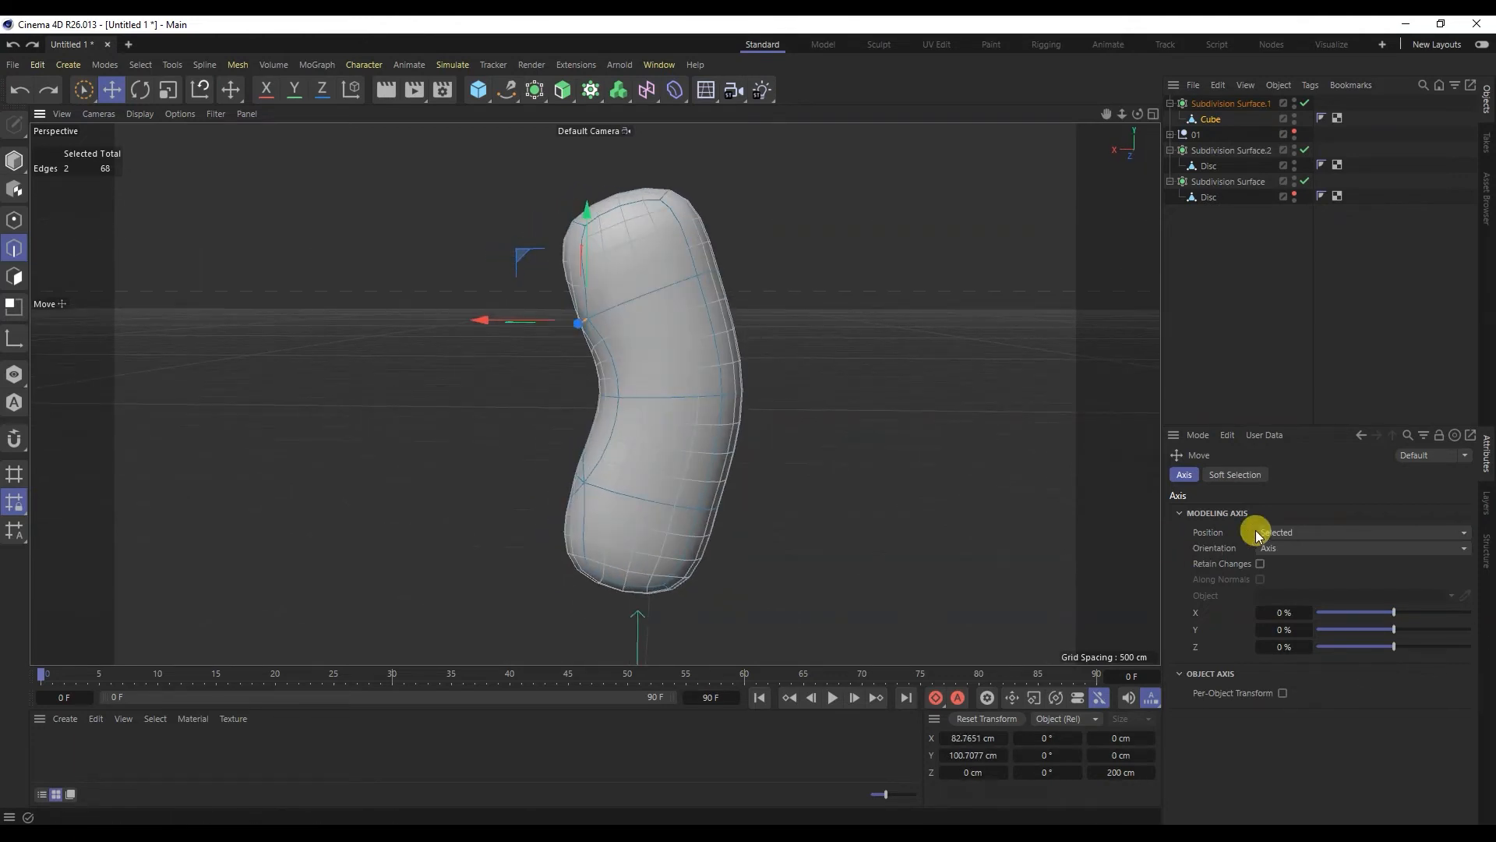
click(1278, 548)
click(1282, 653)
drag(493, 357, 530, 468)
shift+click(558, 457)
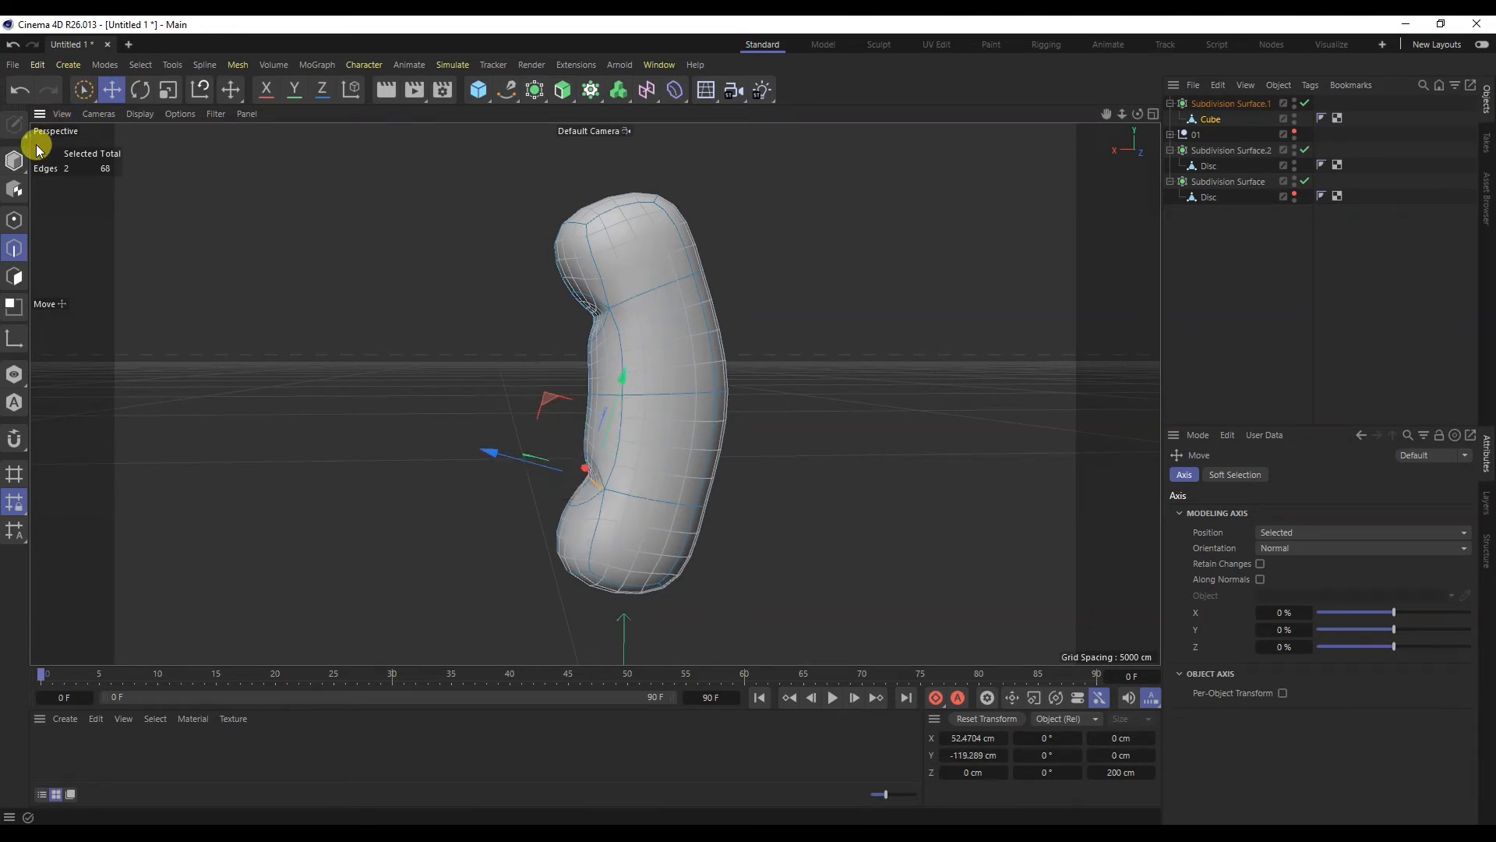
Return to model mode and switch the viewport display to Gouraud Shading
click(14, 160)
scroll(376, 363, down, 1)
alt+drag(399, 372, 440, 382)
click(139, 114)
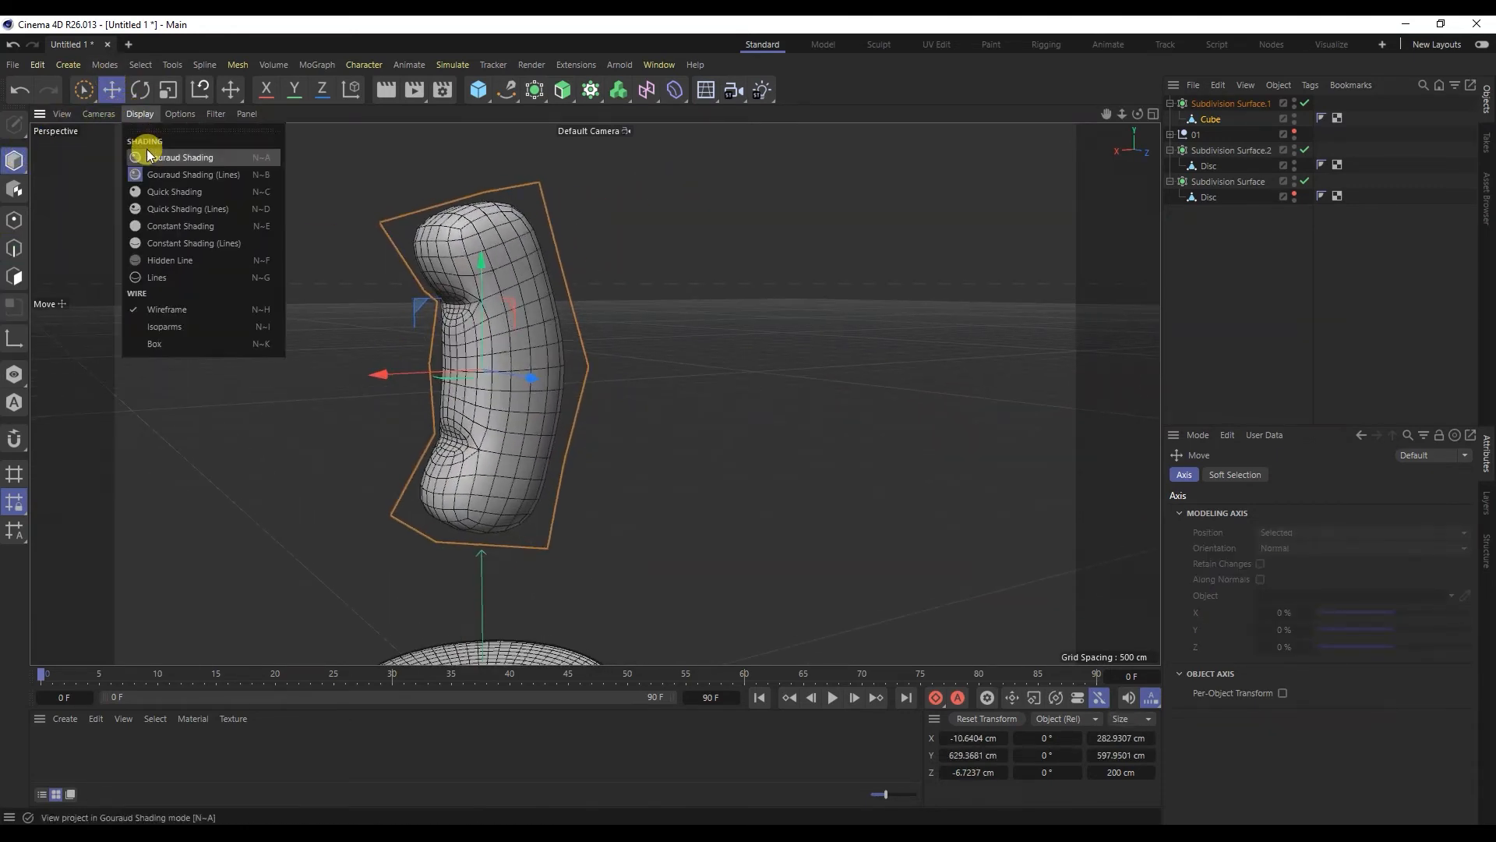
click(146, 153)
scroll(374, 261, down, 2)
alt+drag(353, 309, 343, 318)
alt+middle_drag(262, 309, 440, 324)
alt+drag(439, 324, 474, 352)
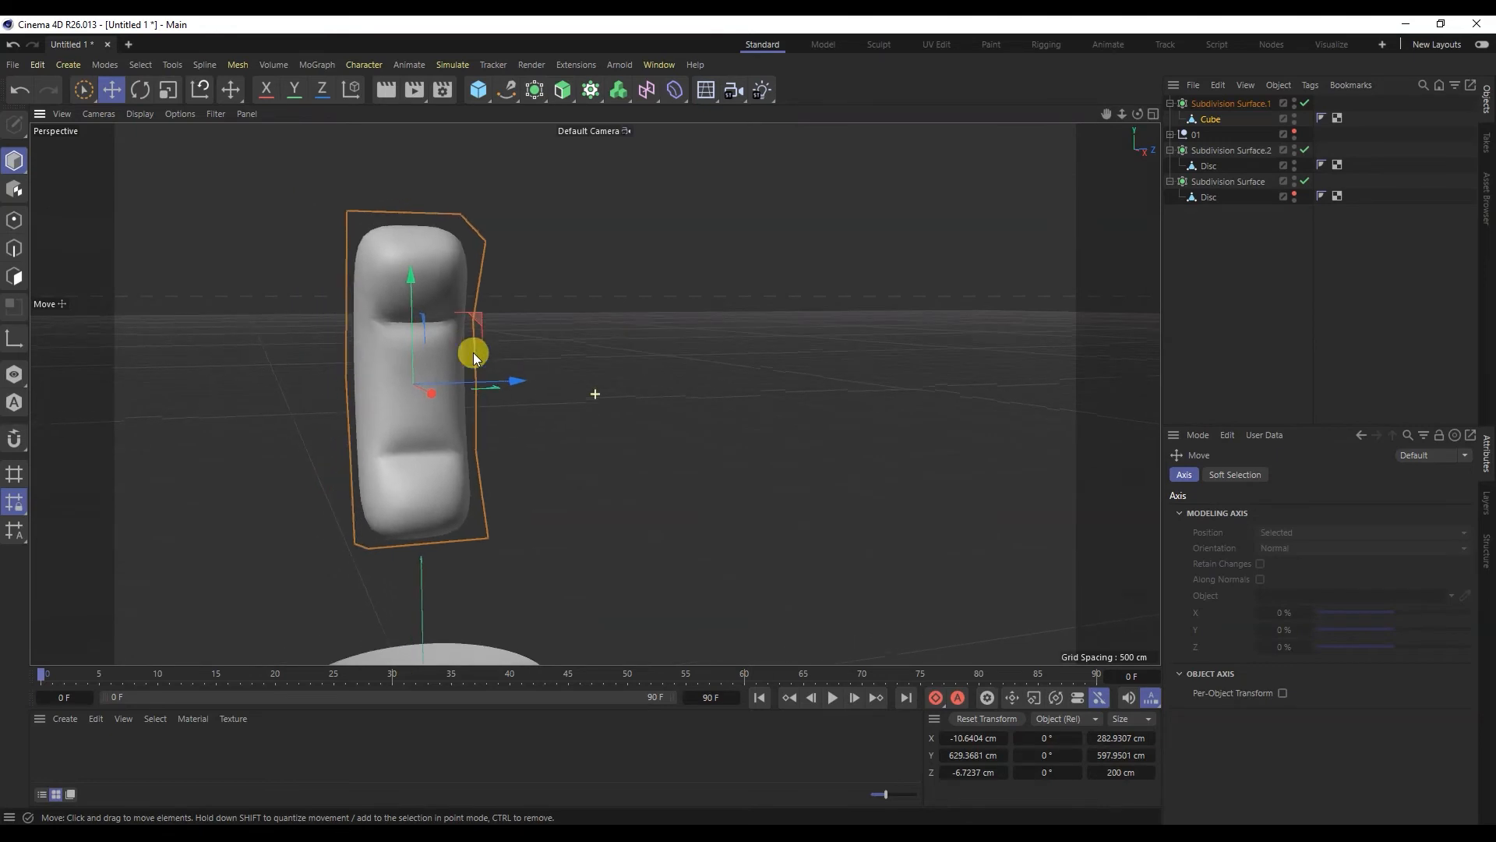
Scale the creased shape down to about 81 × 147 × 39 cm
click(167, 89)
alt+drag(378, 347, 385, 397)
drag(533, 380, 484, 373)
drag(424, 270, 423, 310)
drag(595, 331, 175, 428)
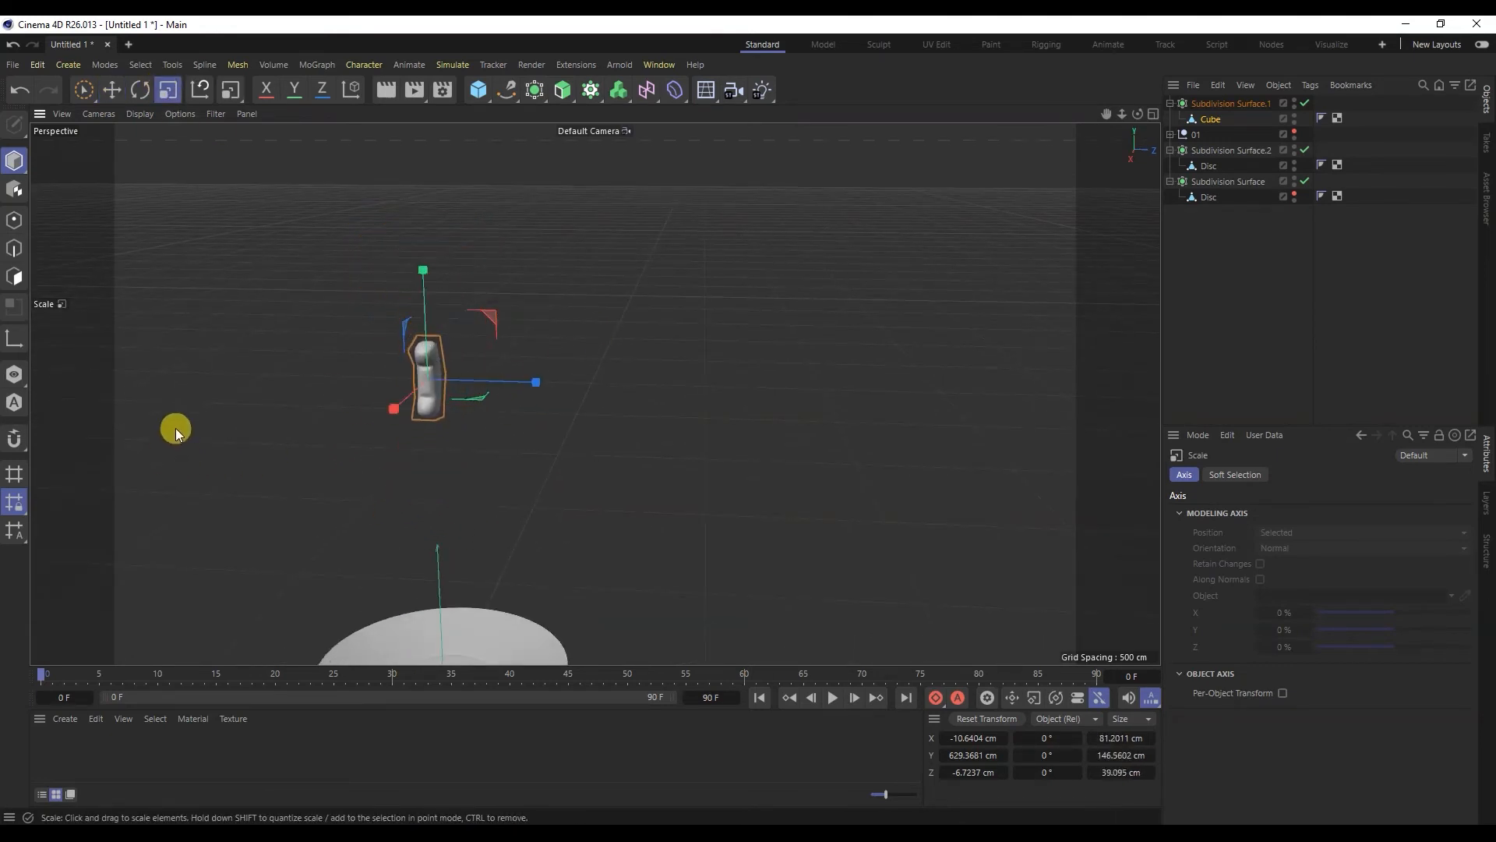
Lower the small creased shape to the centre of the shallow plate, at a Y position of about 29 cm
click(110, 89)
alt+middle_drag(404, 325, 491, 284)
drag(518, 260, 485, 582)
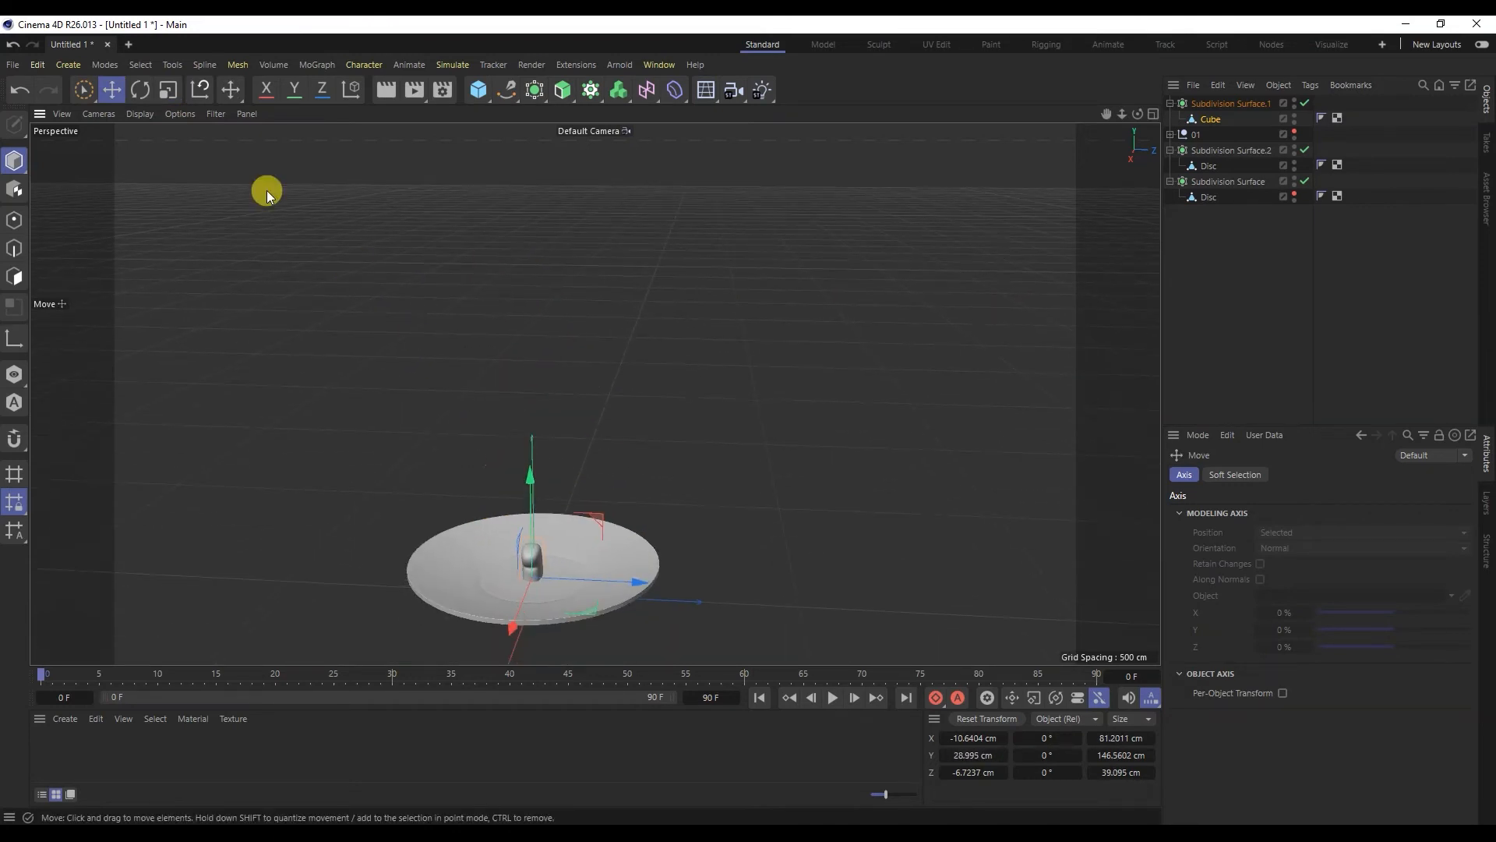
Tip the upright creased shape over toward its side in the middle of the plate
click(140, 89)
mouse_move(510, 541)
mouse_down()
mouse_move(614, 521)
mouse_move(518, 553)
mouse_move(532, 544)
mouse_up()
click(112, 89)
drag(537, 617, 444, 662)
Narrow the creased shape to about 56 cm in X and rotate it to lie across the plate's bottom
click(157, 96)
drag(661, 545, 627, 526)
click(138, 90)
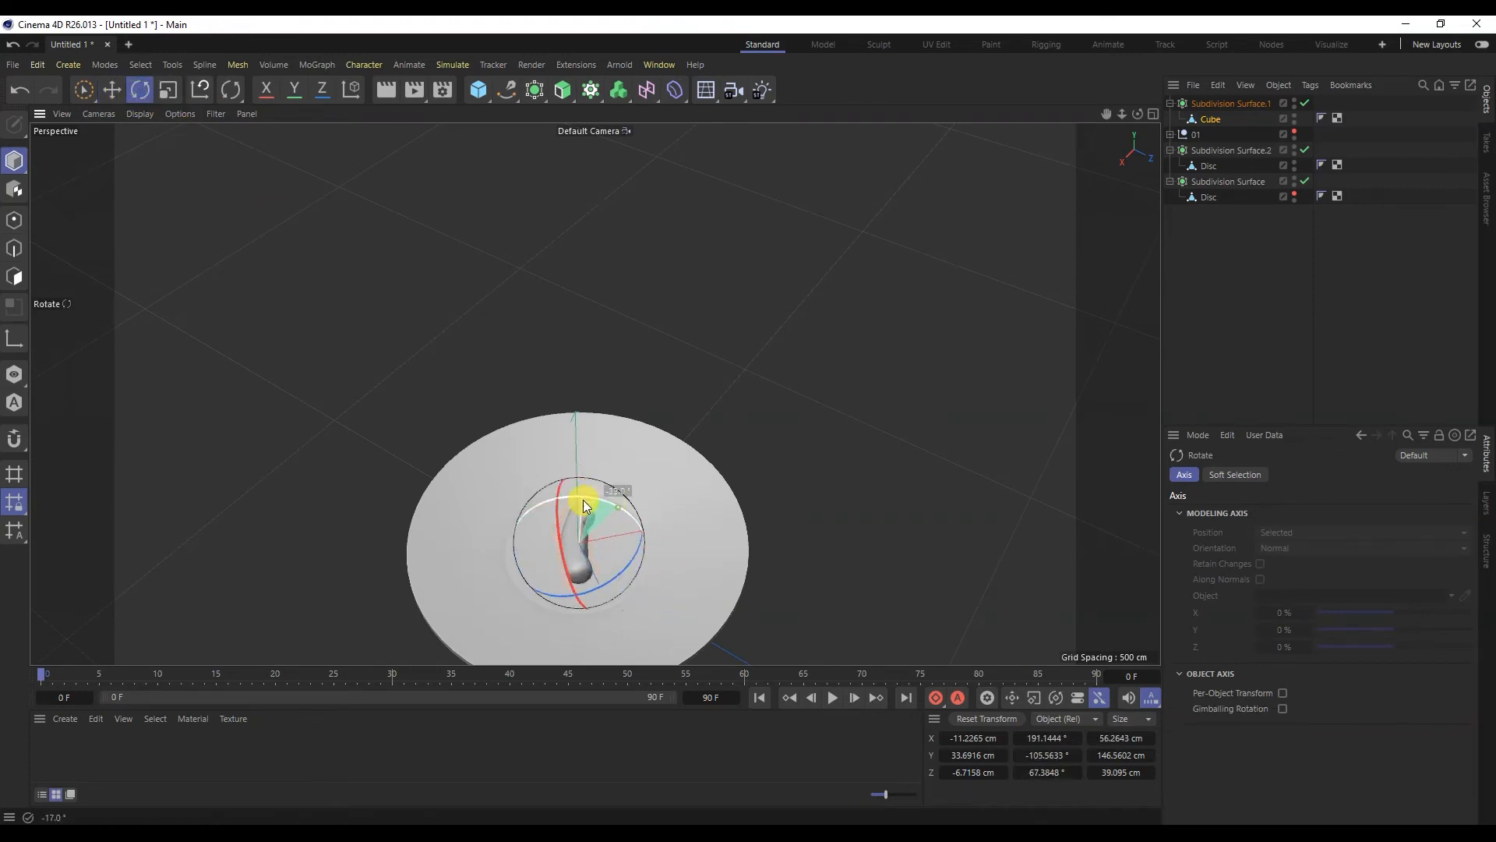
click(798, 385)
alt+drag(798, 385, 555, 431)
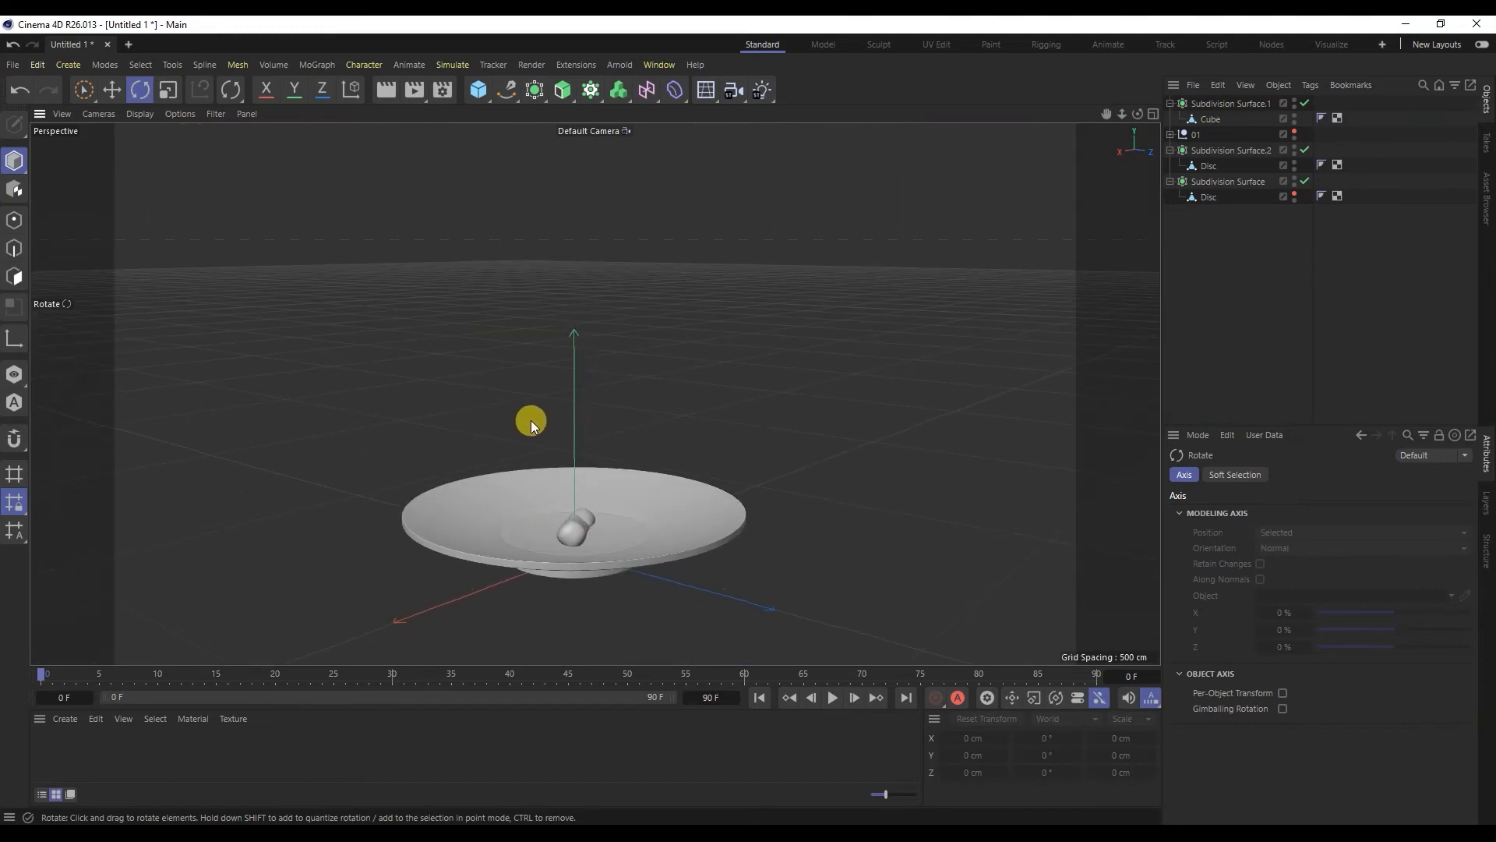
Try to rotate the creased shape's Subdivision Surface and reselect the cube inside it
click(113, 88)
click(573, 530)
scroll(579, 541, up, 4)
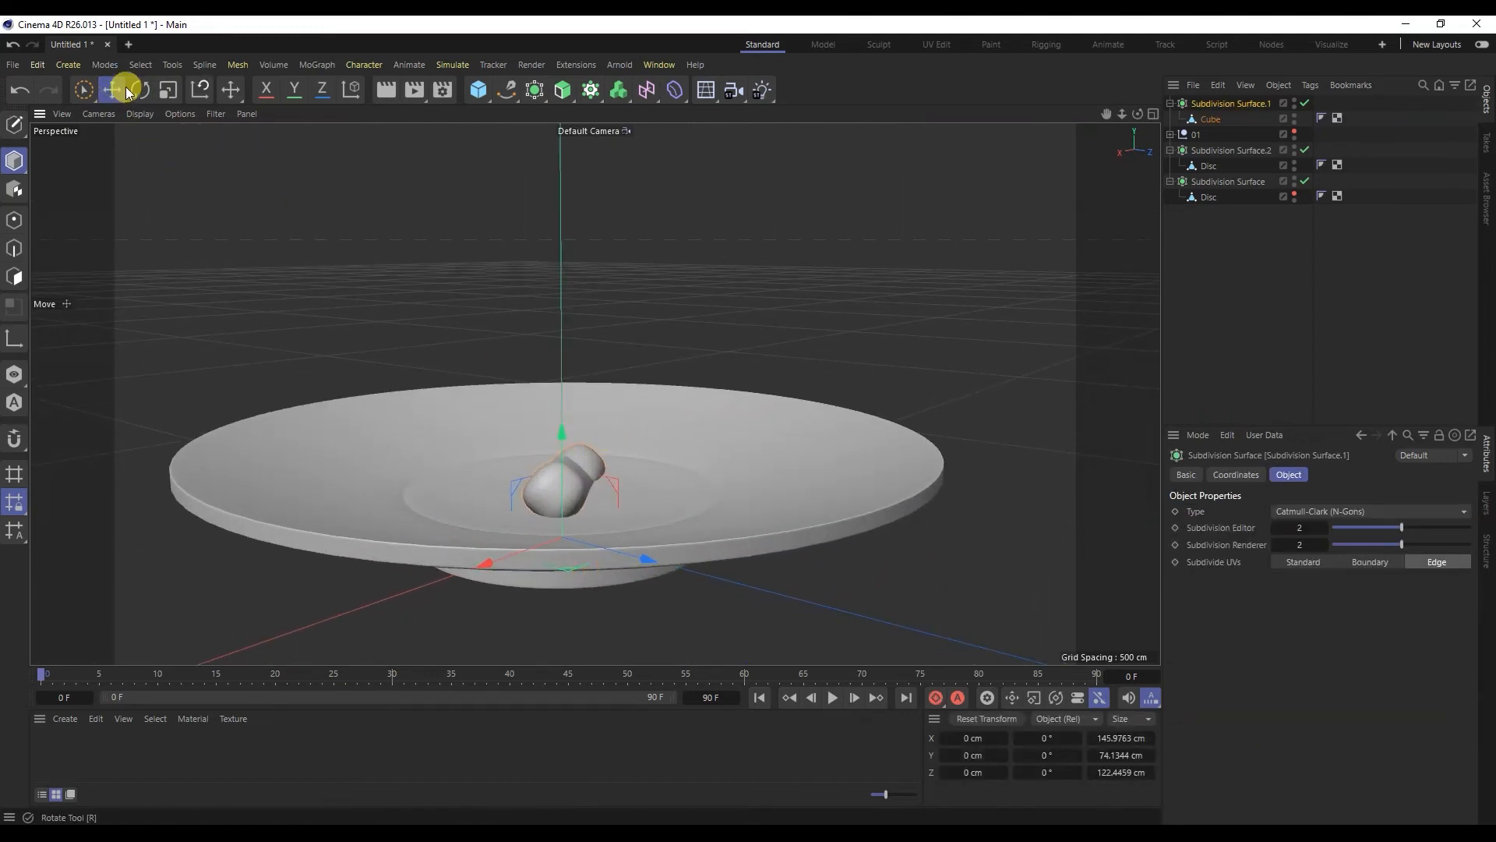
click(142, 91)
drag(601, 502, 601, 461)
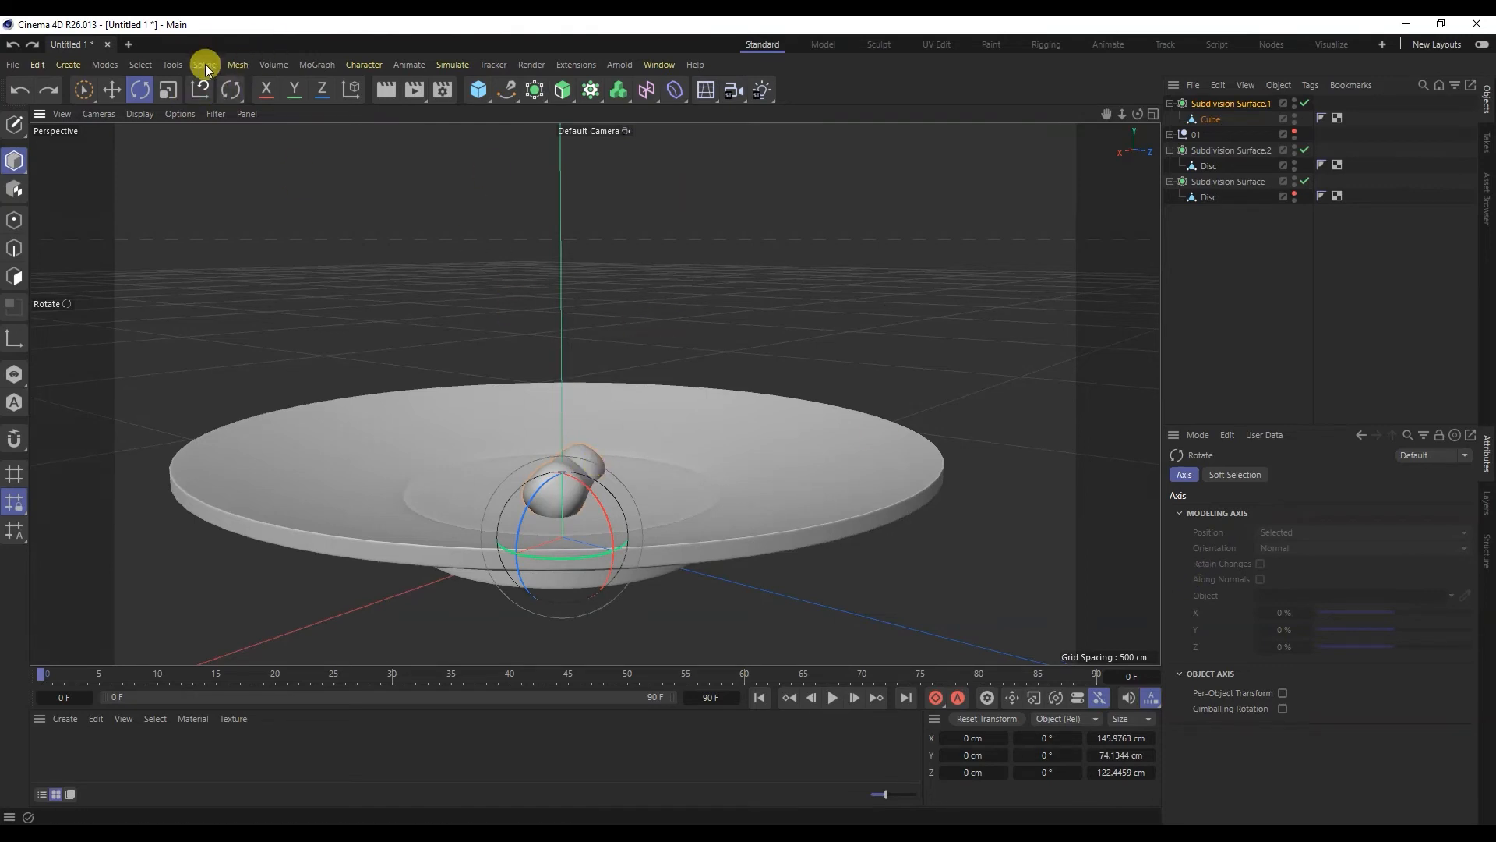
click(1196, 120)
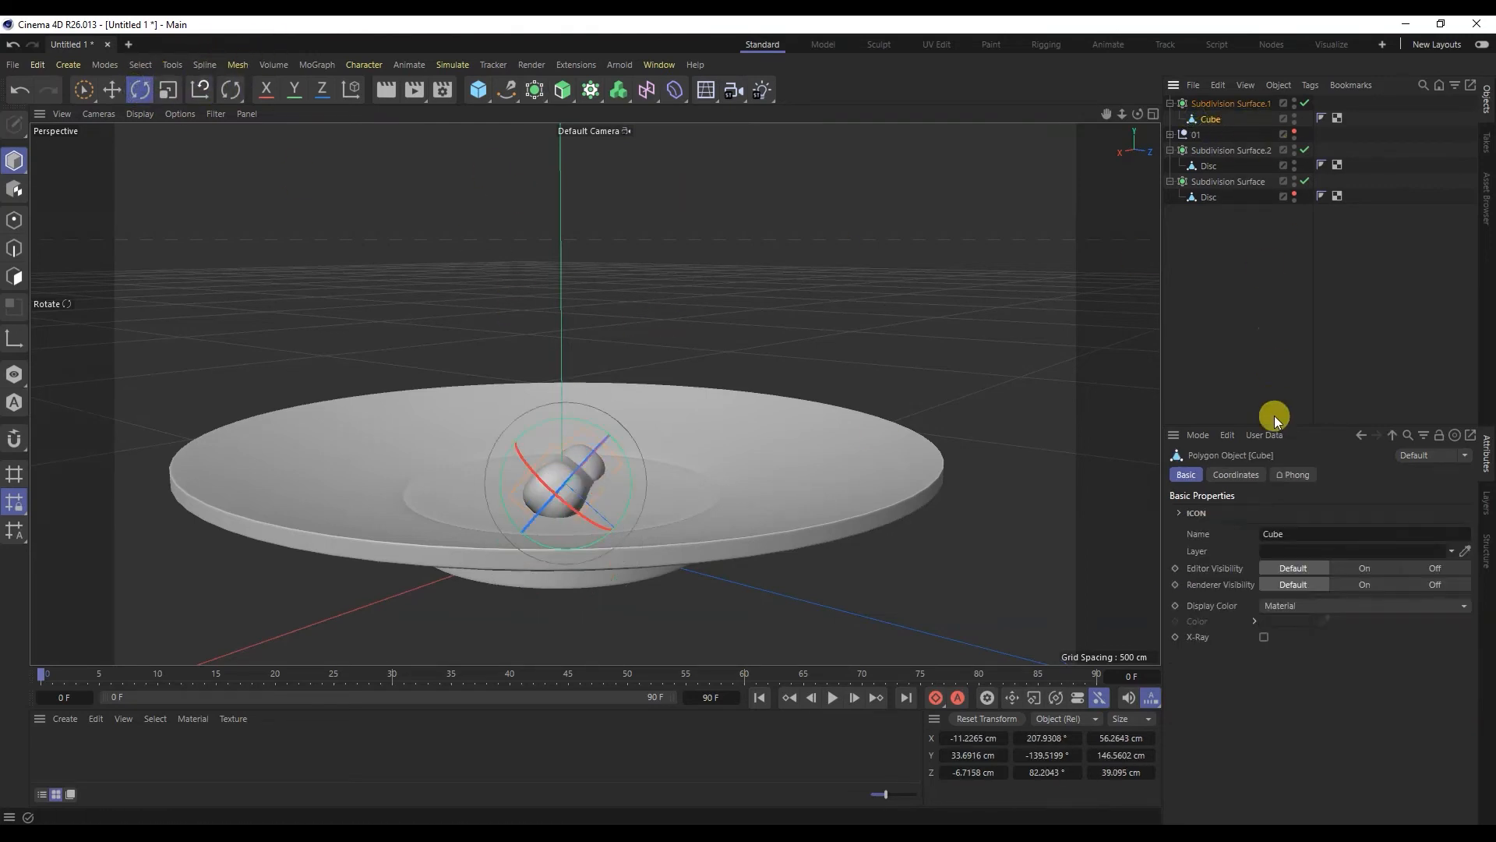
Rotate the creased shape and move it off-centre in the shallow plate, to about X -6, Y 45, Z -57 cm
click(142, 91)
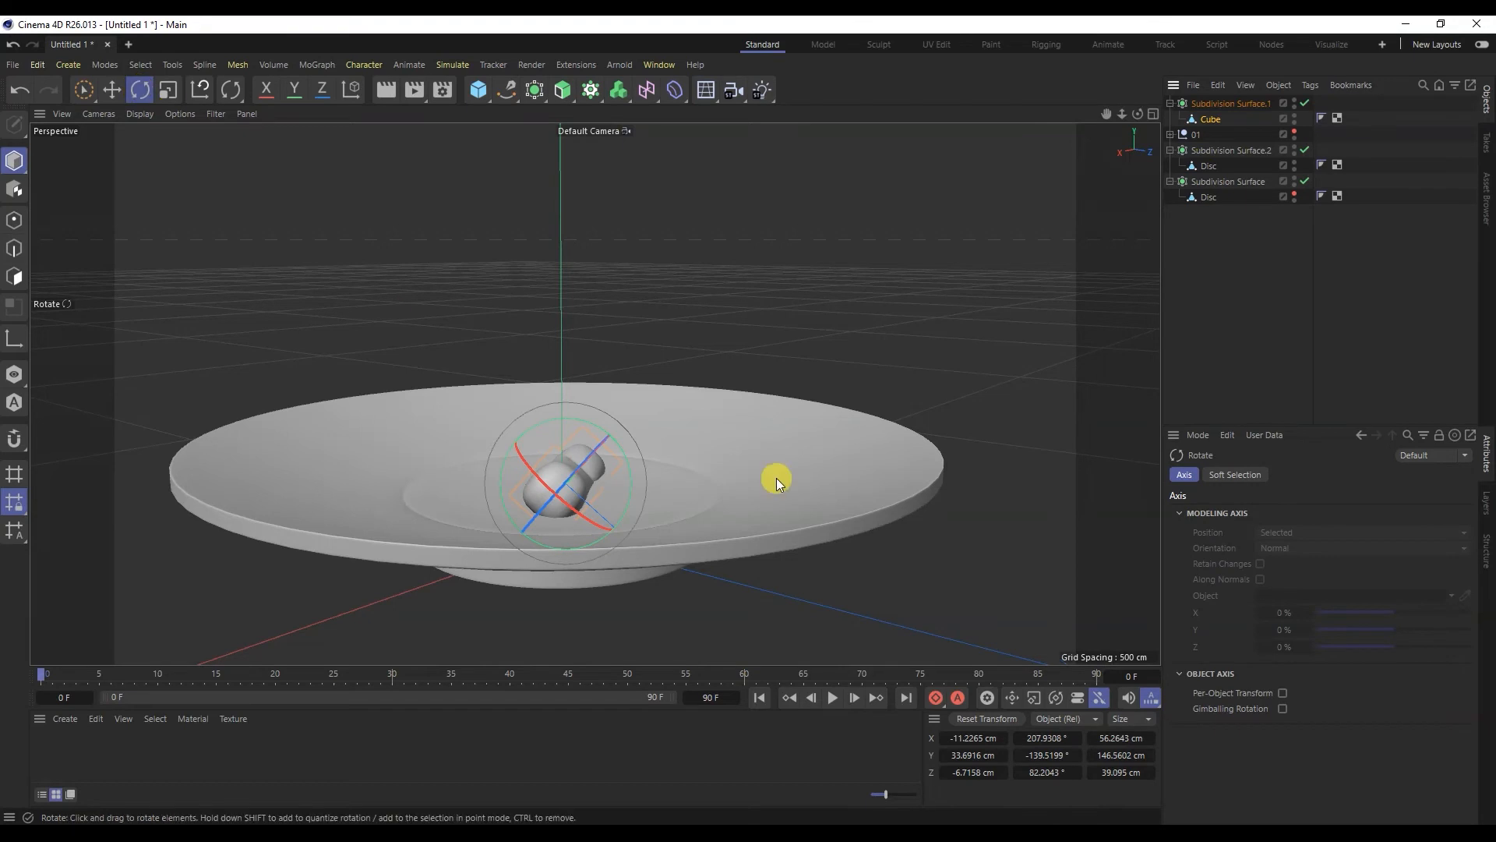
alt+drag(507, 446, 483, 429)
click(352, 91)
click(112, 90)
alt+drag(483, 429, 483, 491)
drag(394, 424, 477, 476)
click(141, 90)
key(ctrl+z)
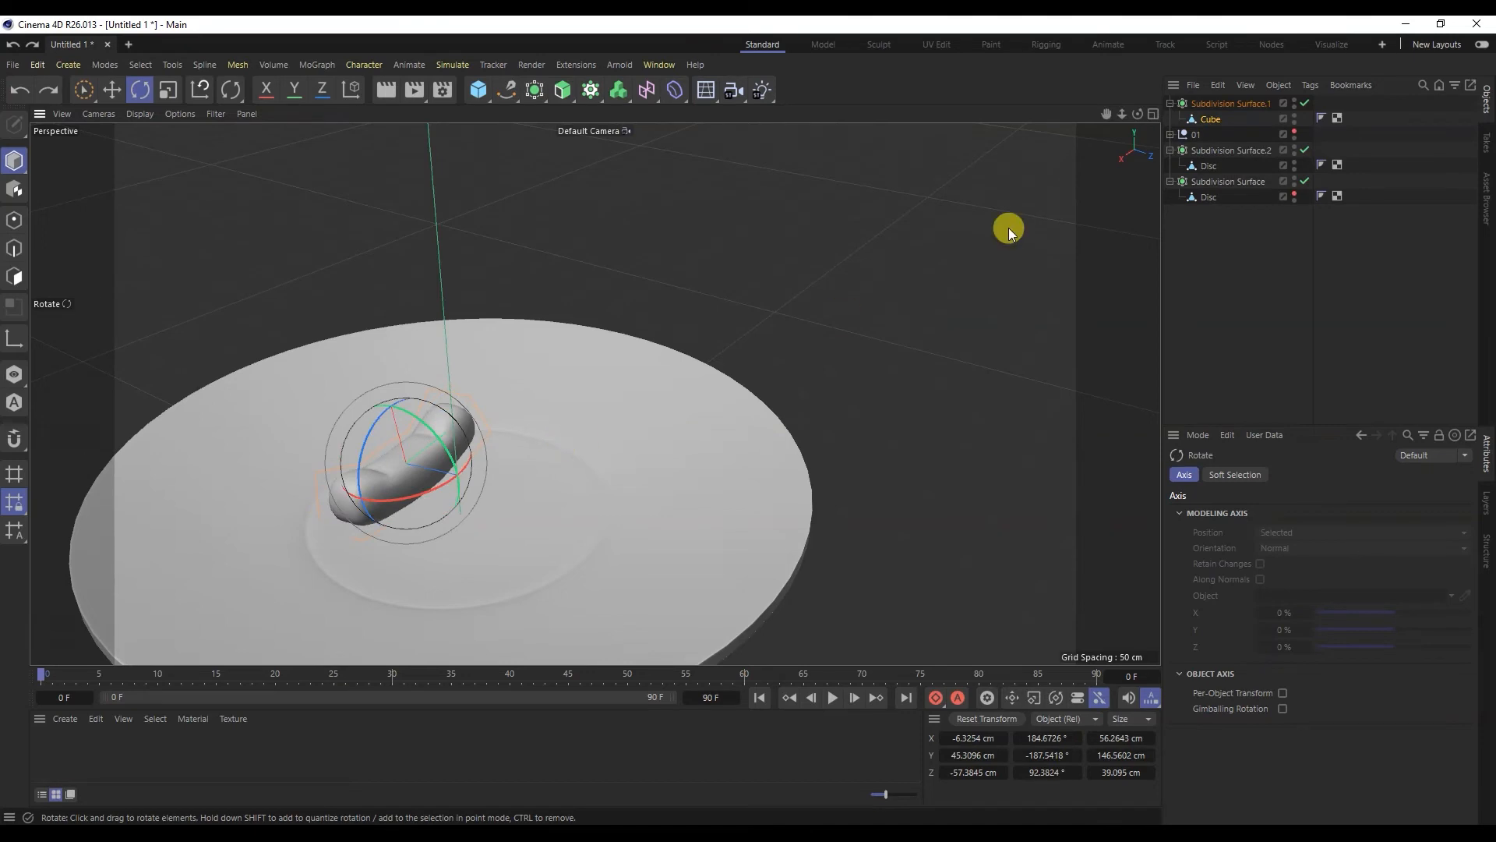
Duplicate the creased shape with its Subdivision Surface and move the copied cube beside the original, to about X -10, Y 52, Z -8 cm
key(ctrl+c)
key(ctrl+v)
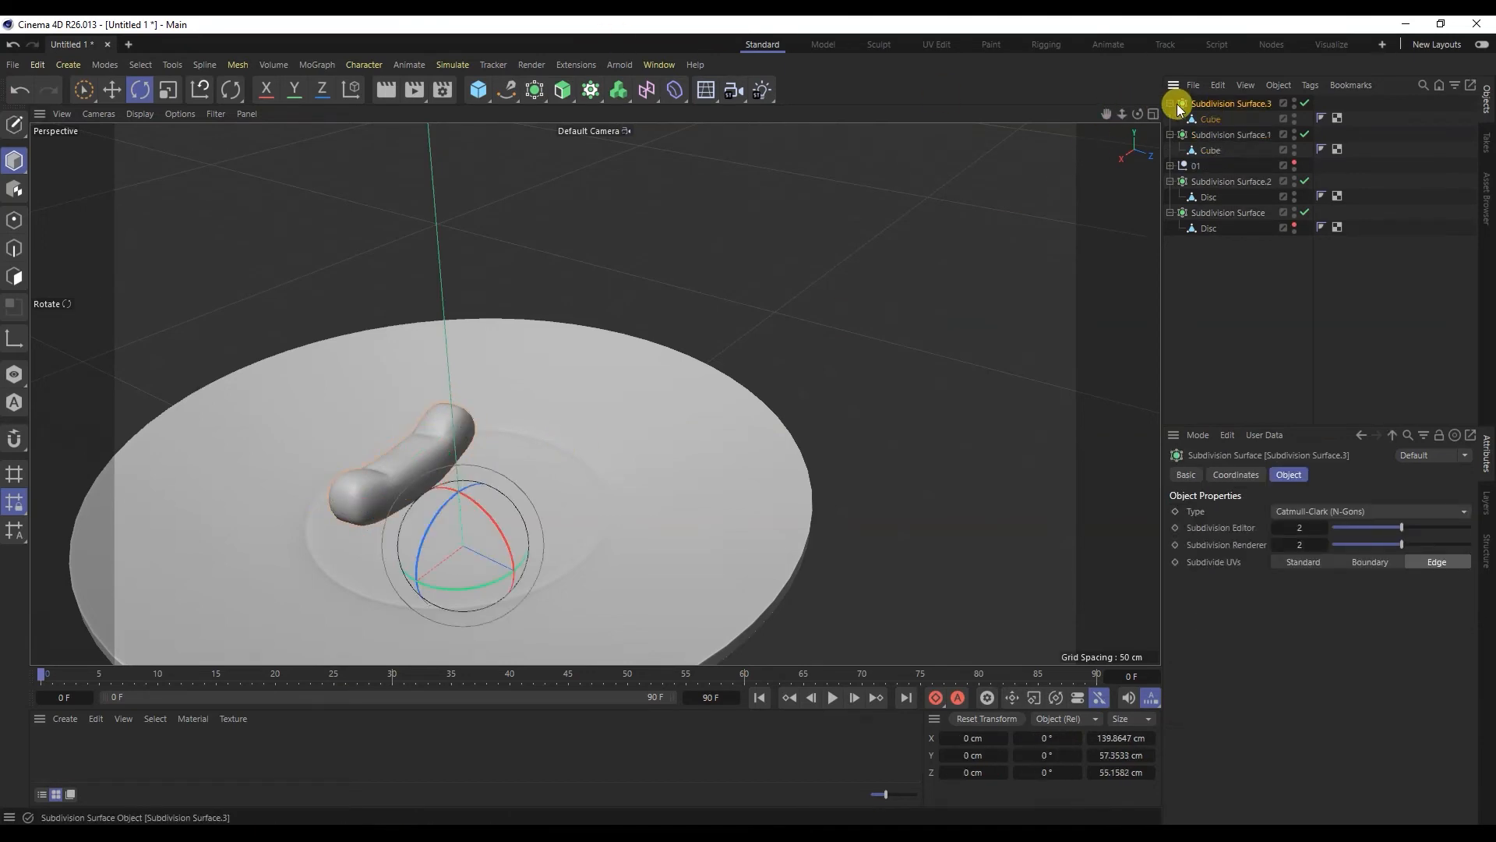
click(1210, 119)
click(112, 89)
drag(446, 516, 528, 488)
Turn the copied shape to a different angle and lower it into the plate at about X -23, Y 42, Z 7 cm
key(r)
drag(397, 511, 427, 386)
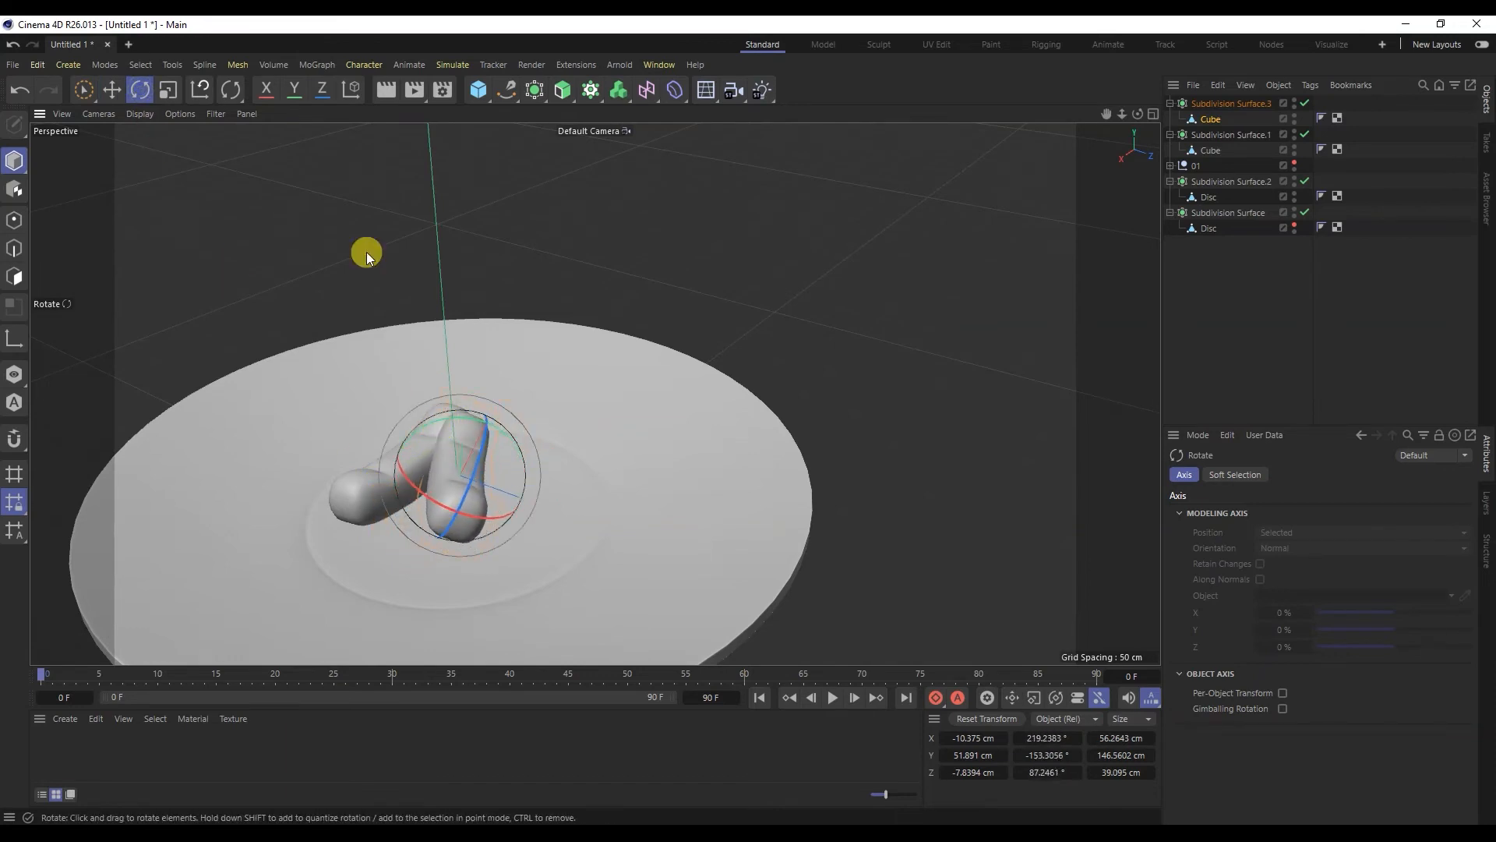
click(110, 89)
drag(468, 471, 428, 483)
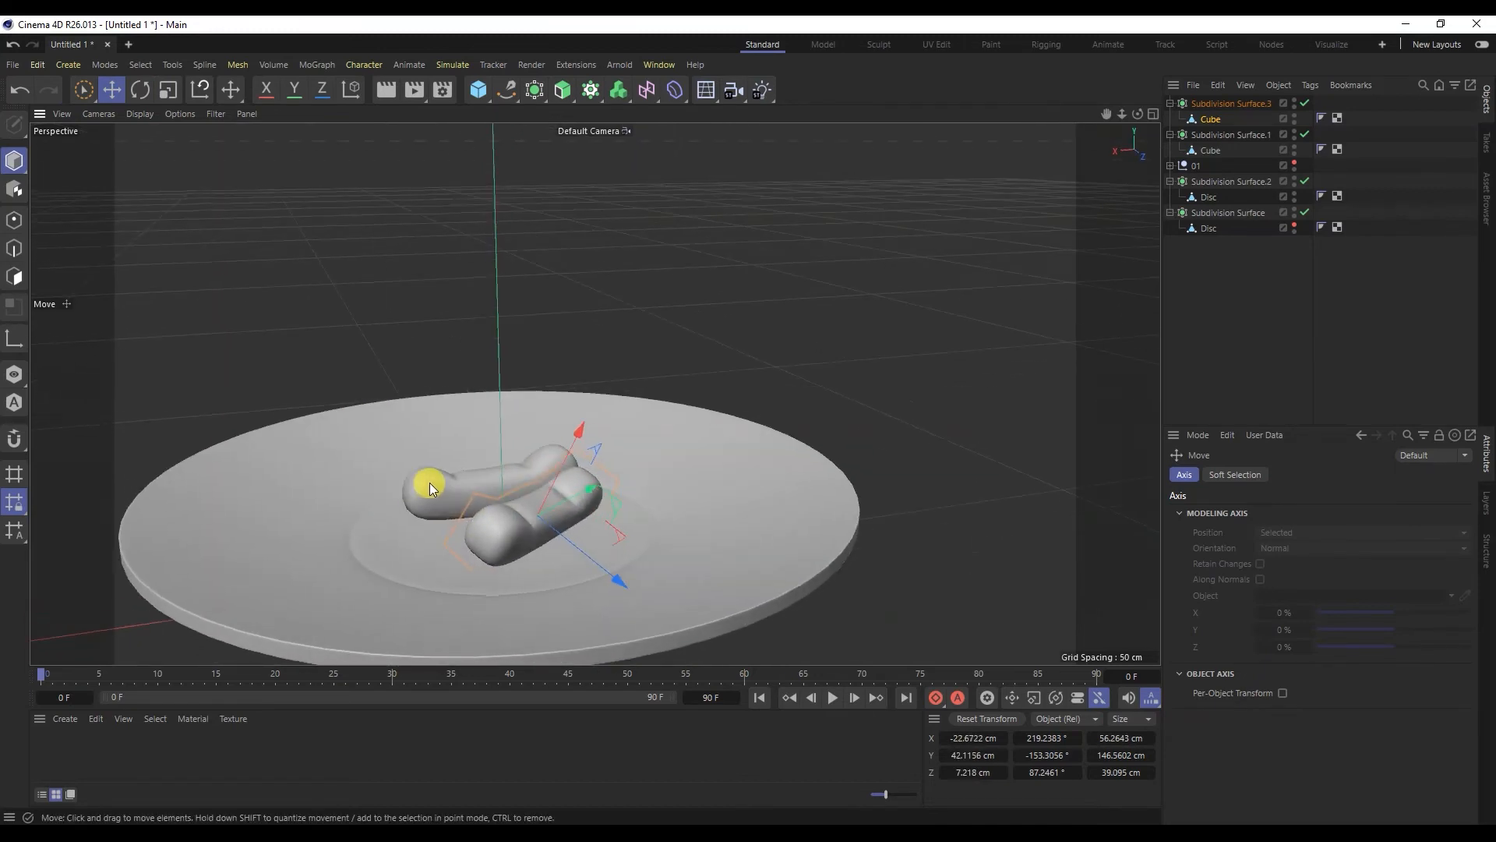
Add a Plane under the plate as a table surface, about 1538 cm wide and 1851 cm high
click(475, 318)
alt+right_drag(460, 337, 415, 384)
alt+right_drag(449, 437, 384, 498)
alt+drag(383, 498, 611, 402)
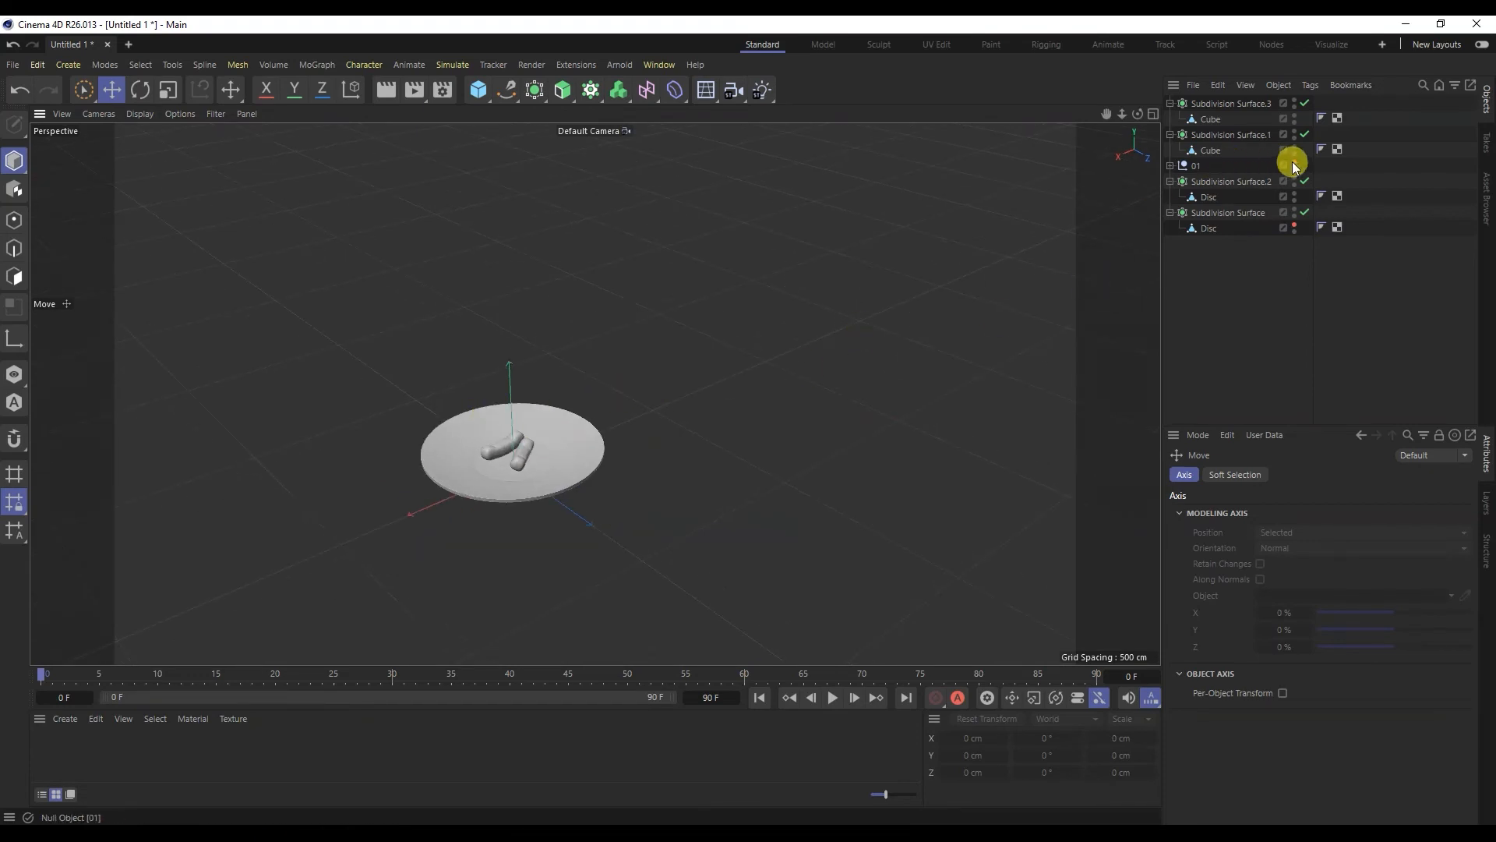
click(480, 92)
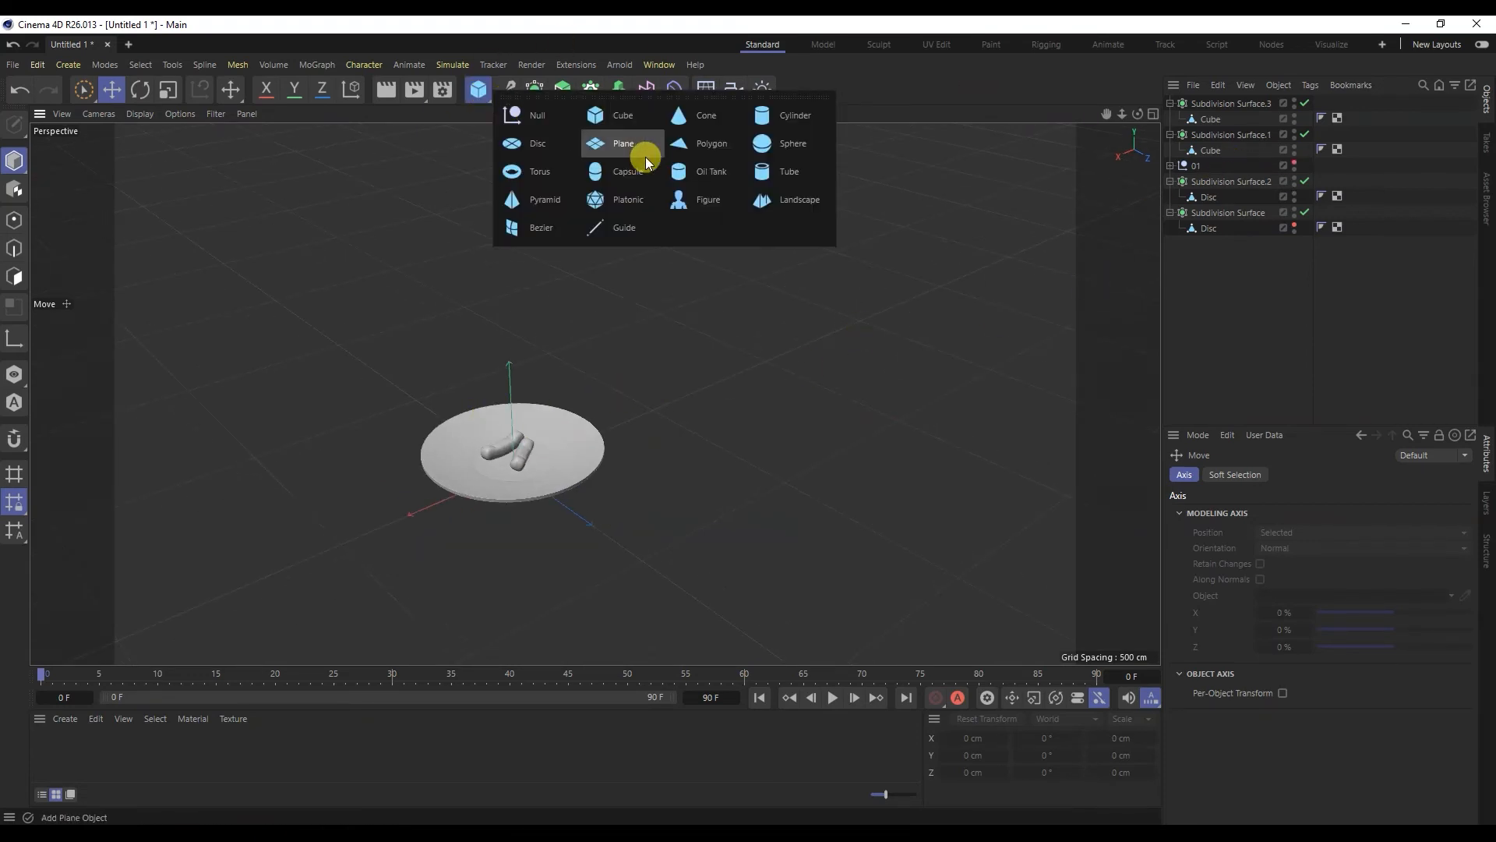
click(645, 157)
drag(561, 503, 786, 662)
drag(461, 491, 433, 358)
alt+middle_drag(433, 355, 536, 378)
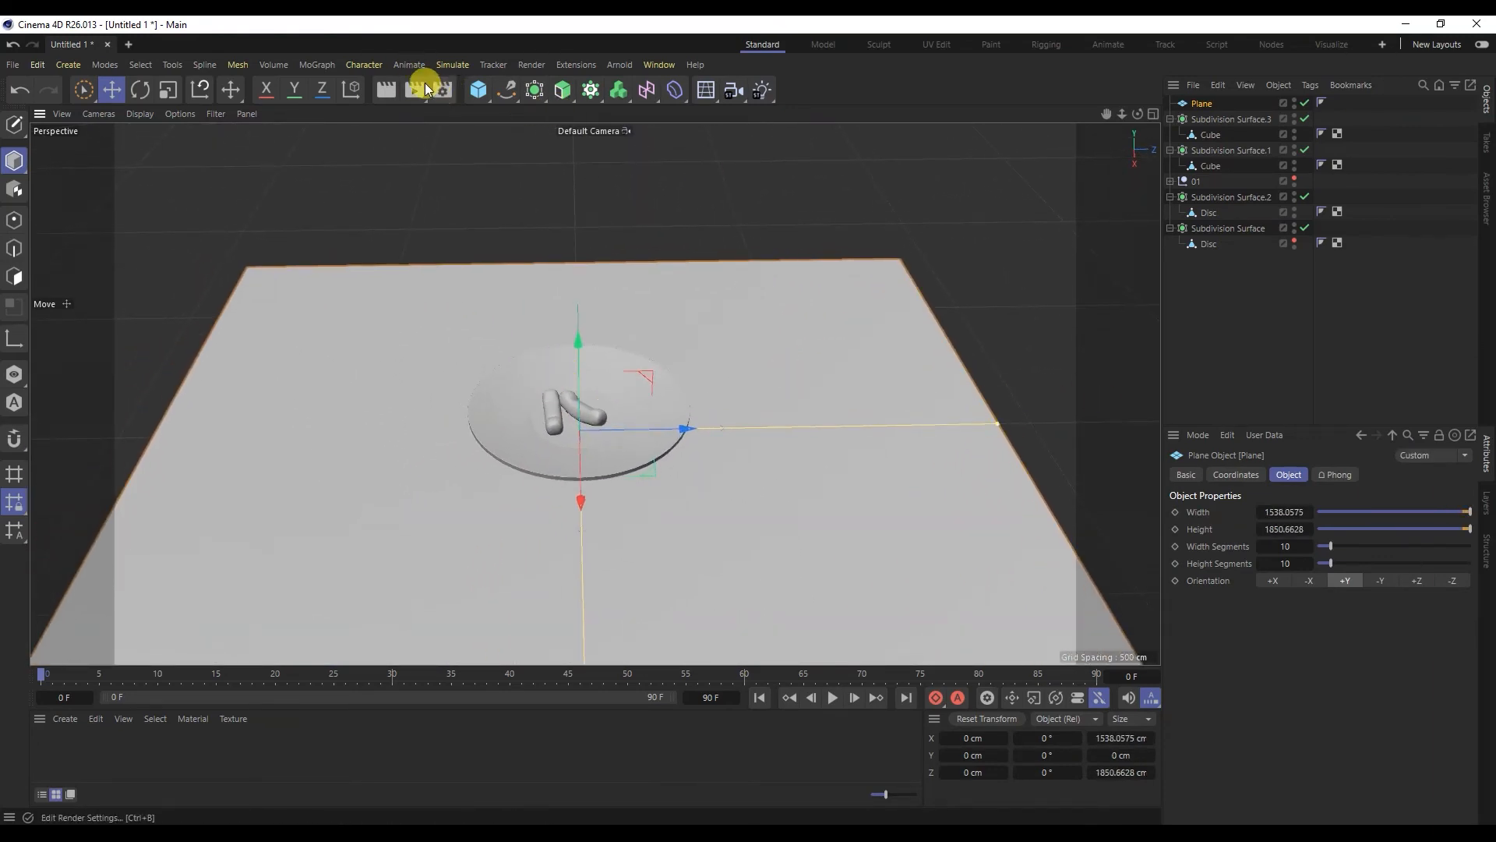
Add a Camera from the current view and look through it at the plate on the plane
click(734, 90)
click(1306, 103)
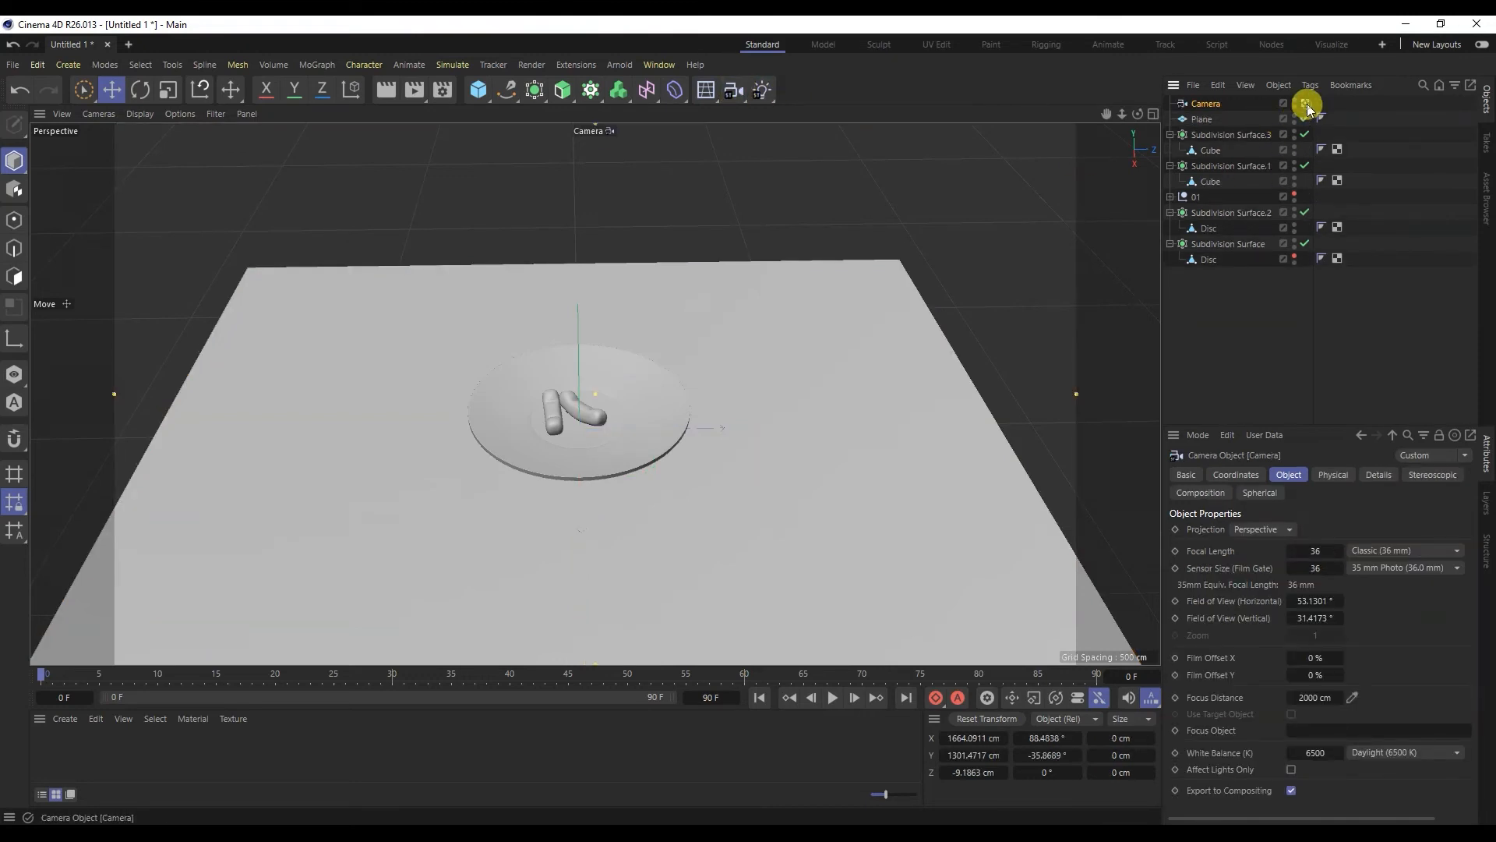
mouse_move(848, 412)
alt+mouse_down()
mouse_move(821, 428)
mouse_move(838, 423)
alt+mouse_up()
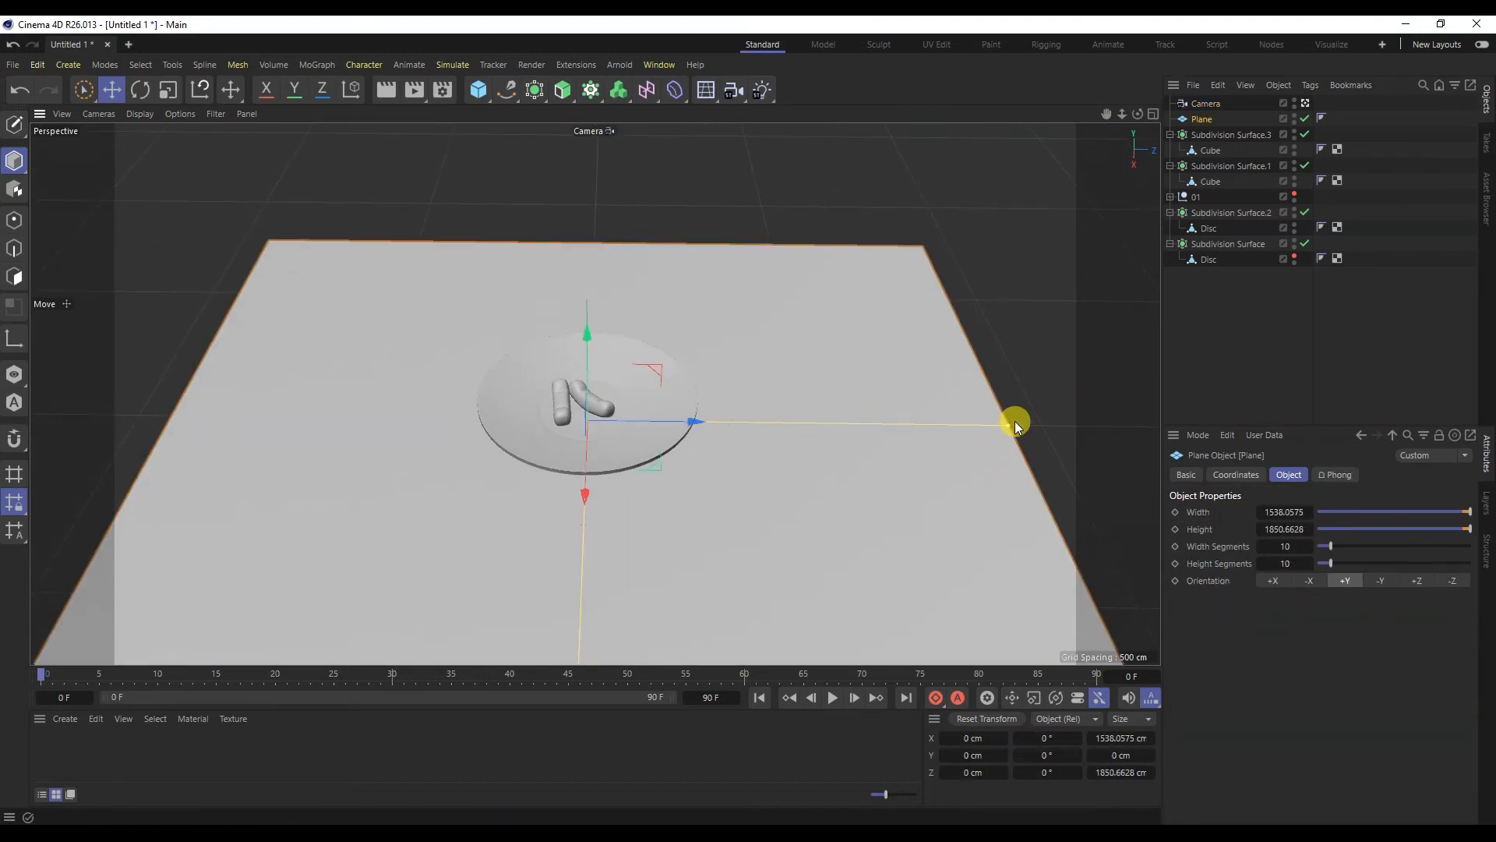
Enlarge the plane to about 2337 cm wide and 3020 cm high so it fills the camera view
drag(1015, 421, 1160, 424)
alt+drag(537, 545, 778, 405)
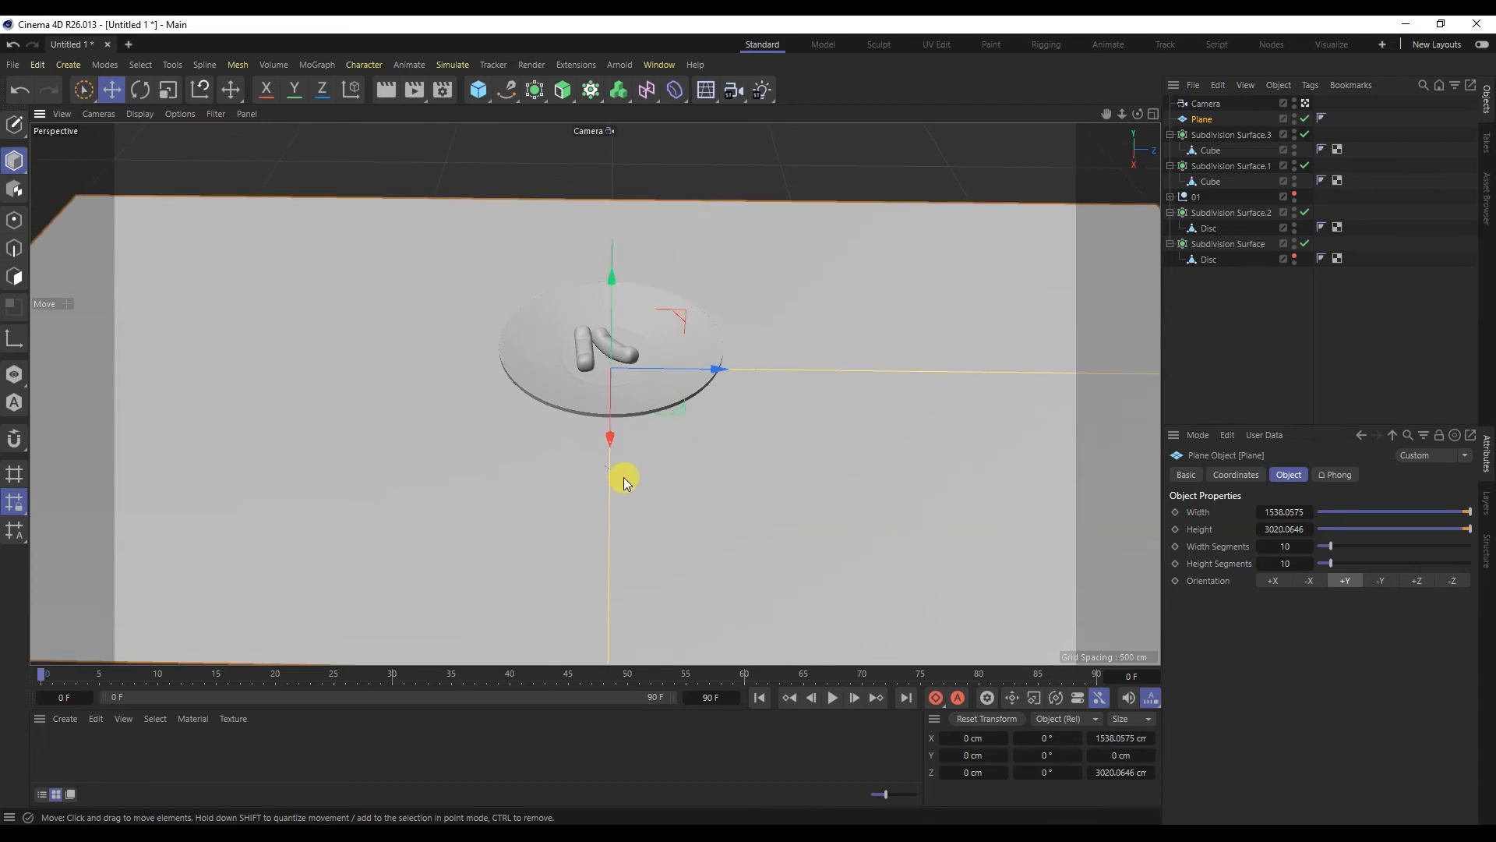
alt+right_drag(661, 525, 628, 606)
drag(627, 623, 630, 783)
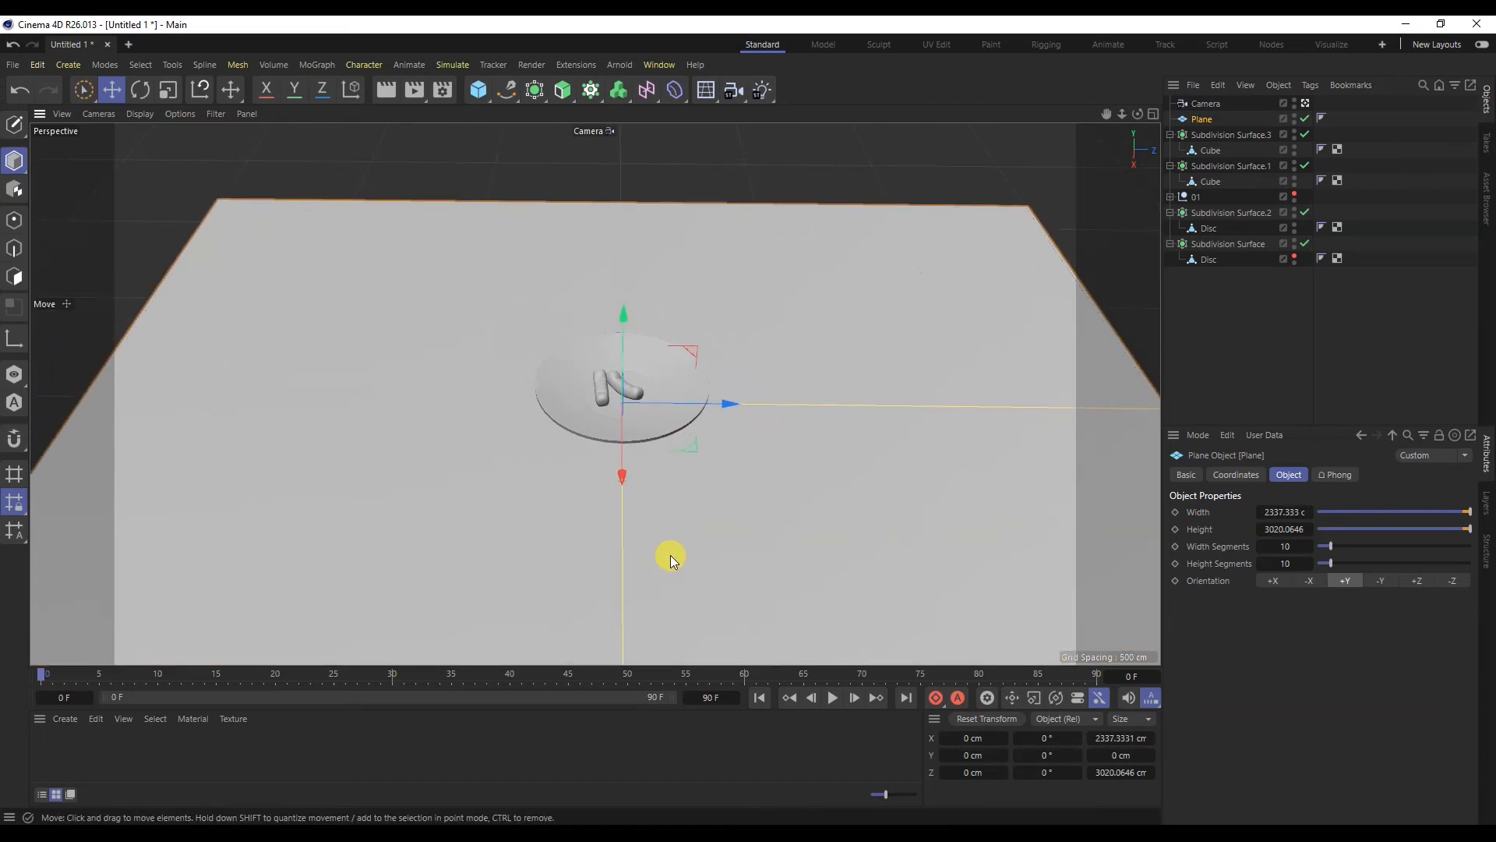
alt+right_drag(671, 551, 691, 483)
alt+middle_drag(716, 488, 731, 511)
alt+right_drag(744, 496, 748, 486)
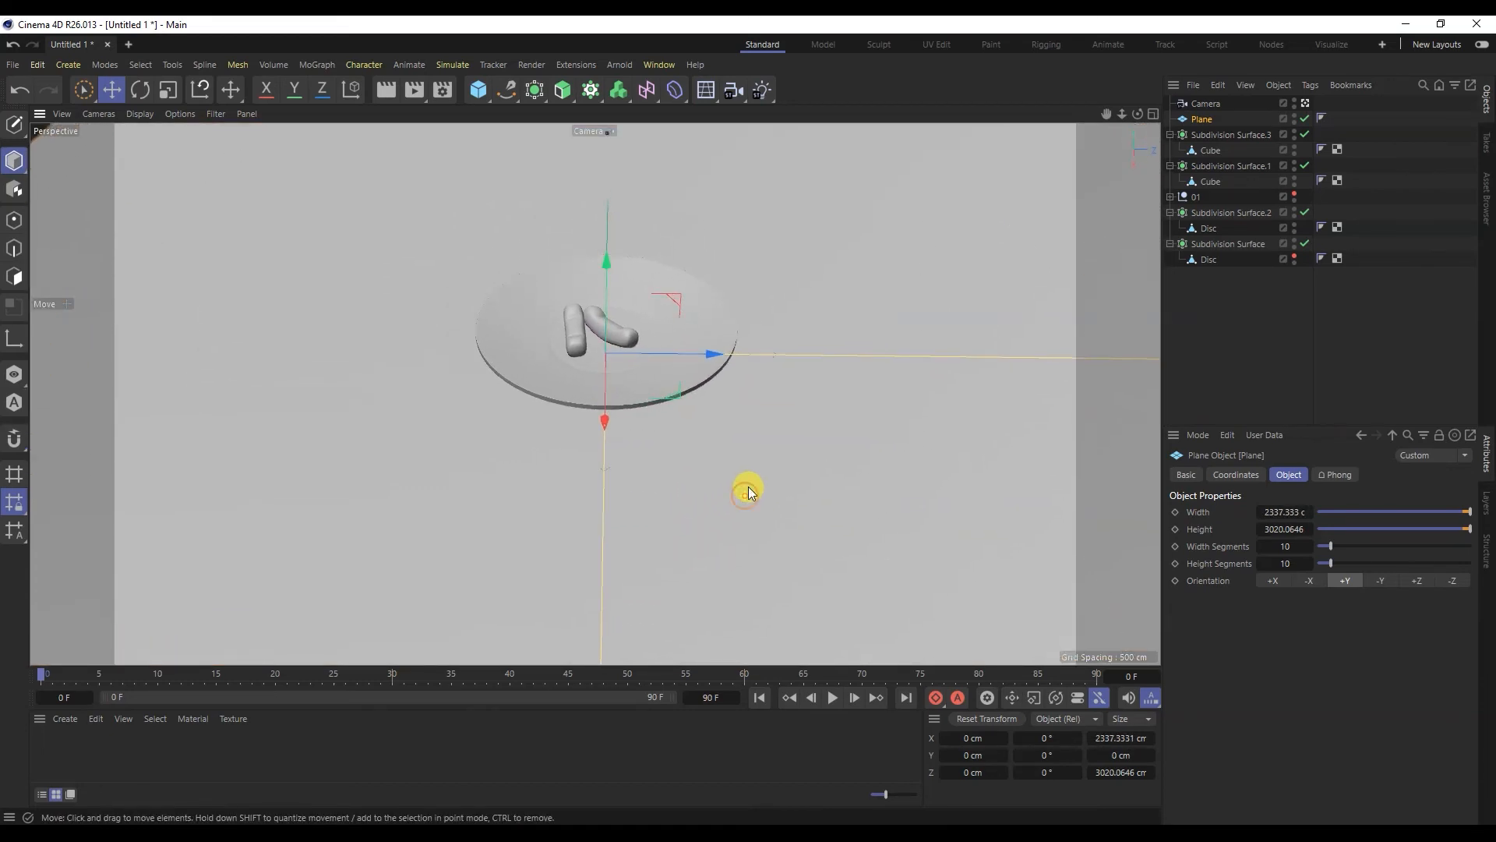
Group the two creased pieces with the shallow plate and name the group 02
click(1208, 150)
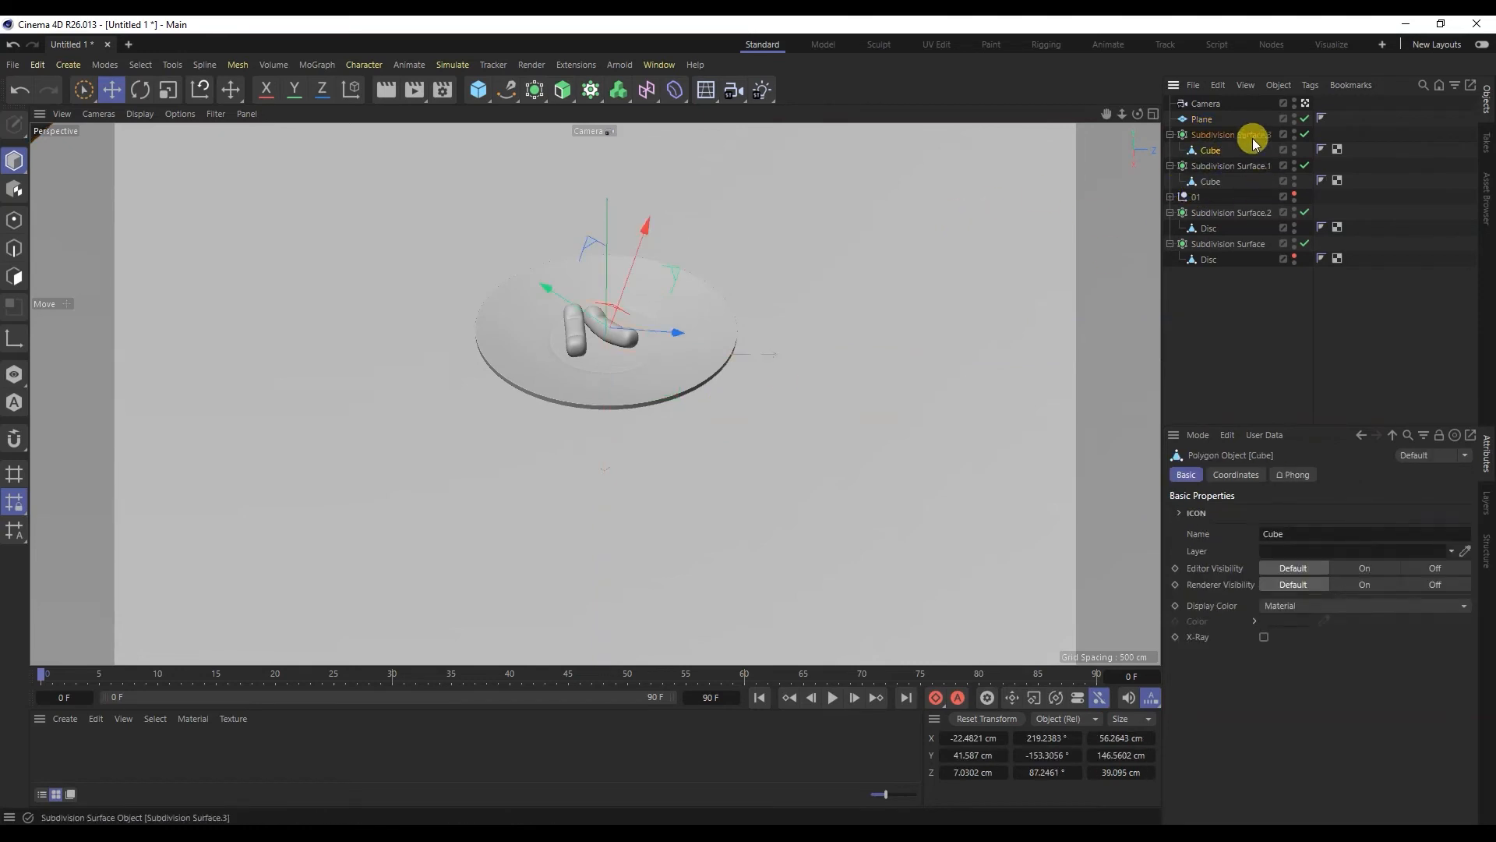
ctrl+click(1211, 182)
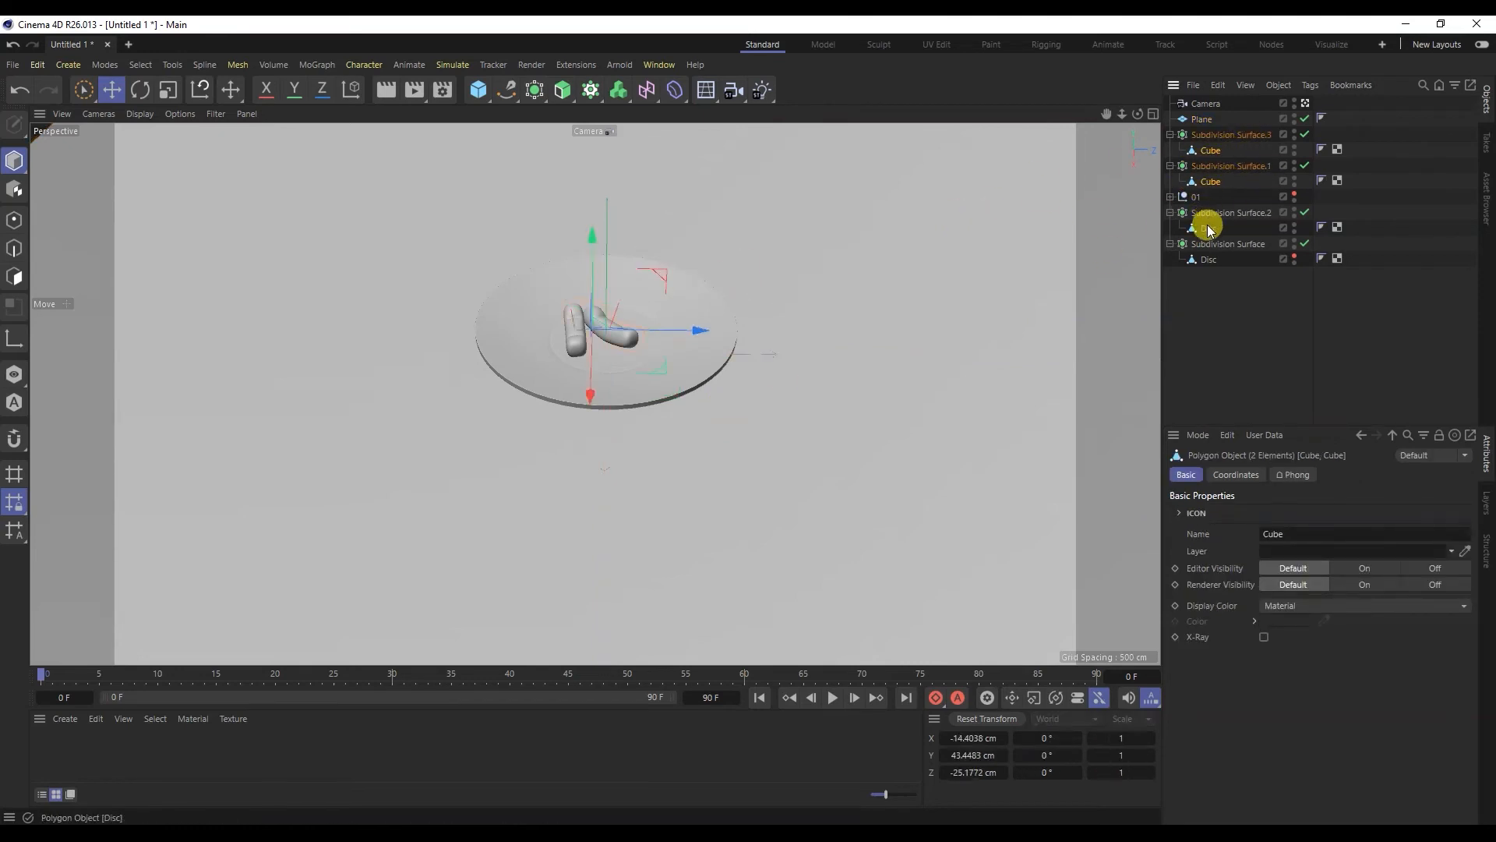
click(1215, 137)
shift+click(1216, 165)
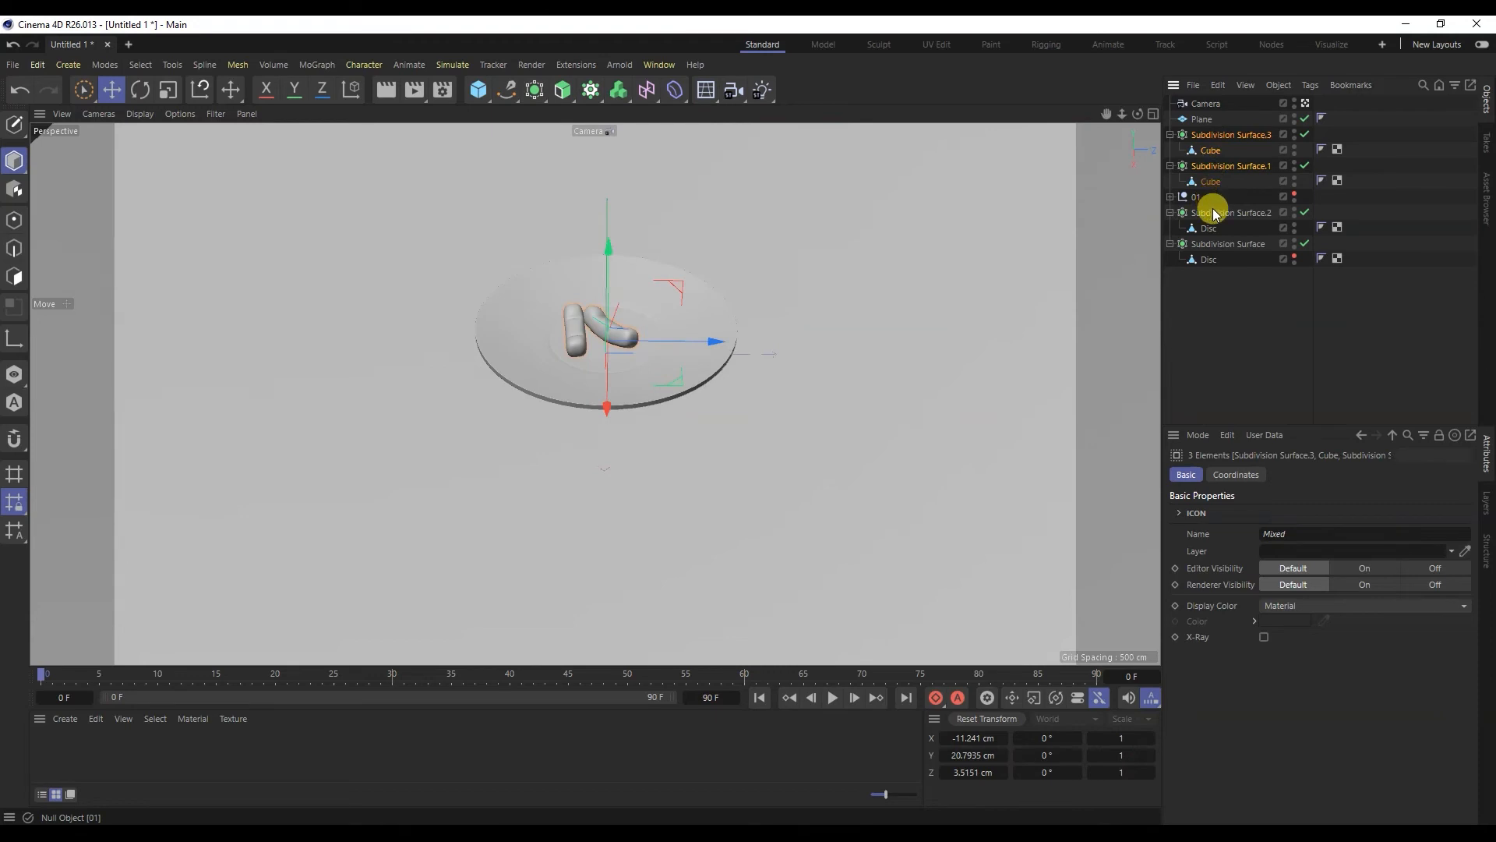
right_click(1213, 209)
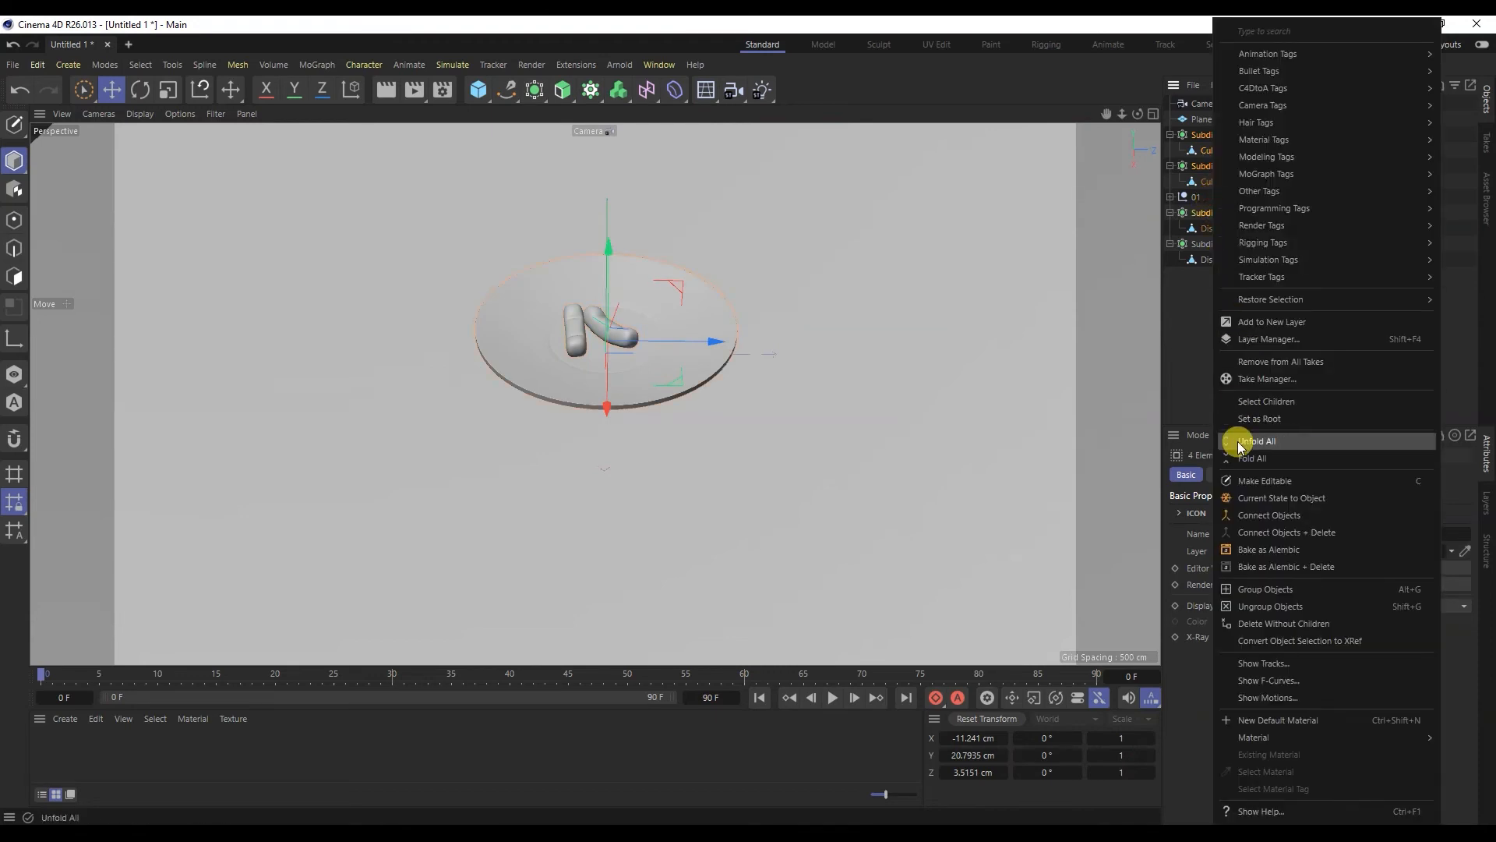
click(1270, 592)
double_click(1201, 134)
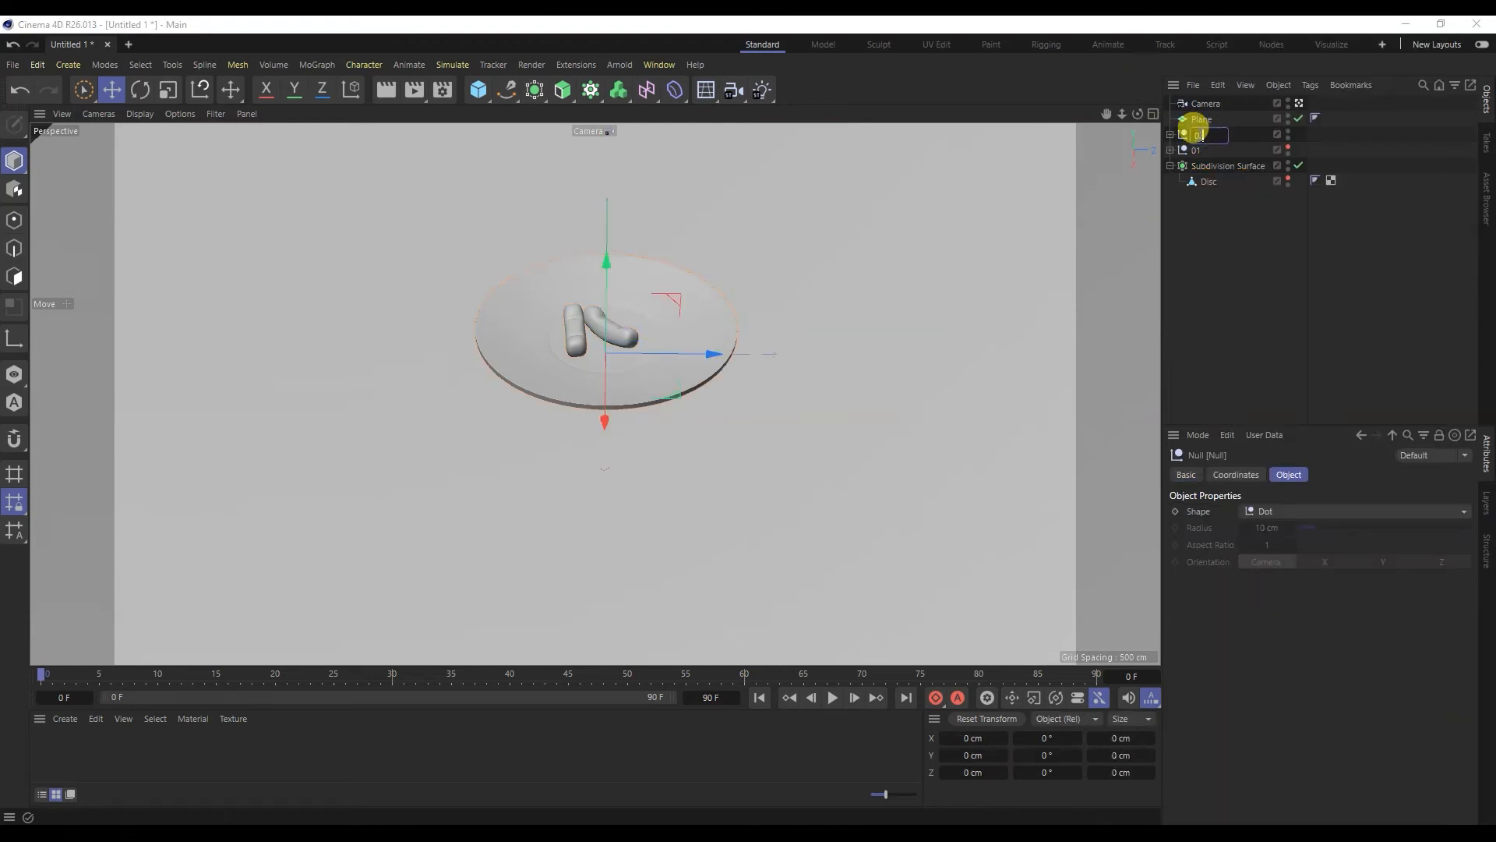
Group the remaining hidden bowl's Subdivision Surface and name the group 03
right_click(1204, 168)
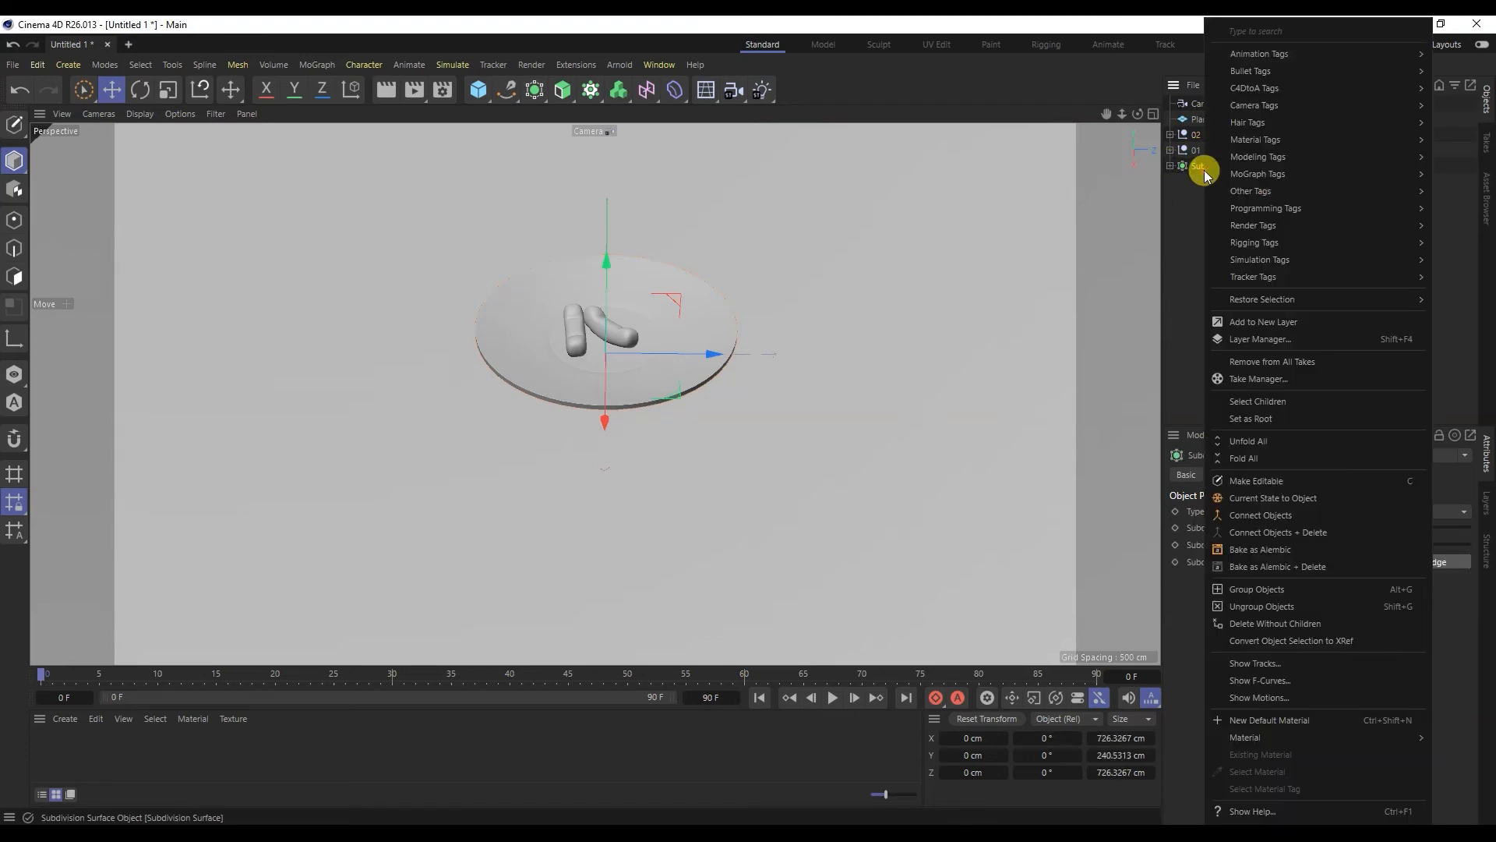
click(1262, 590)
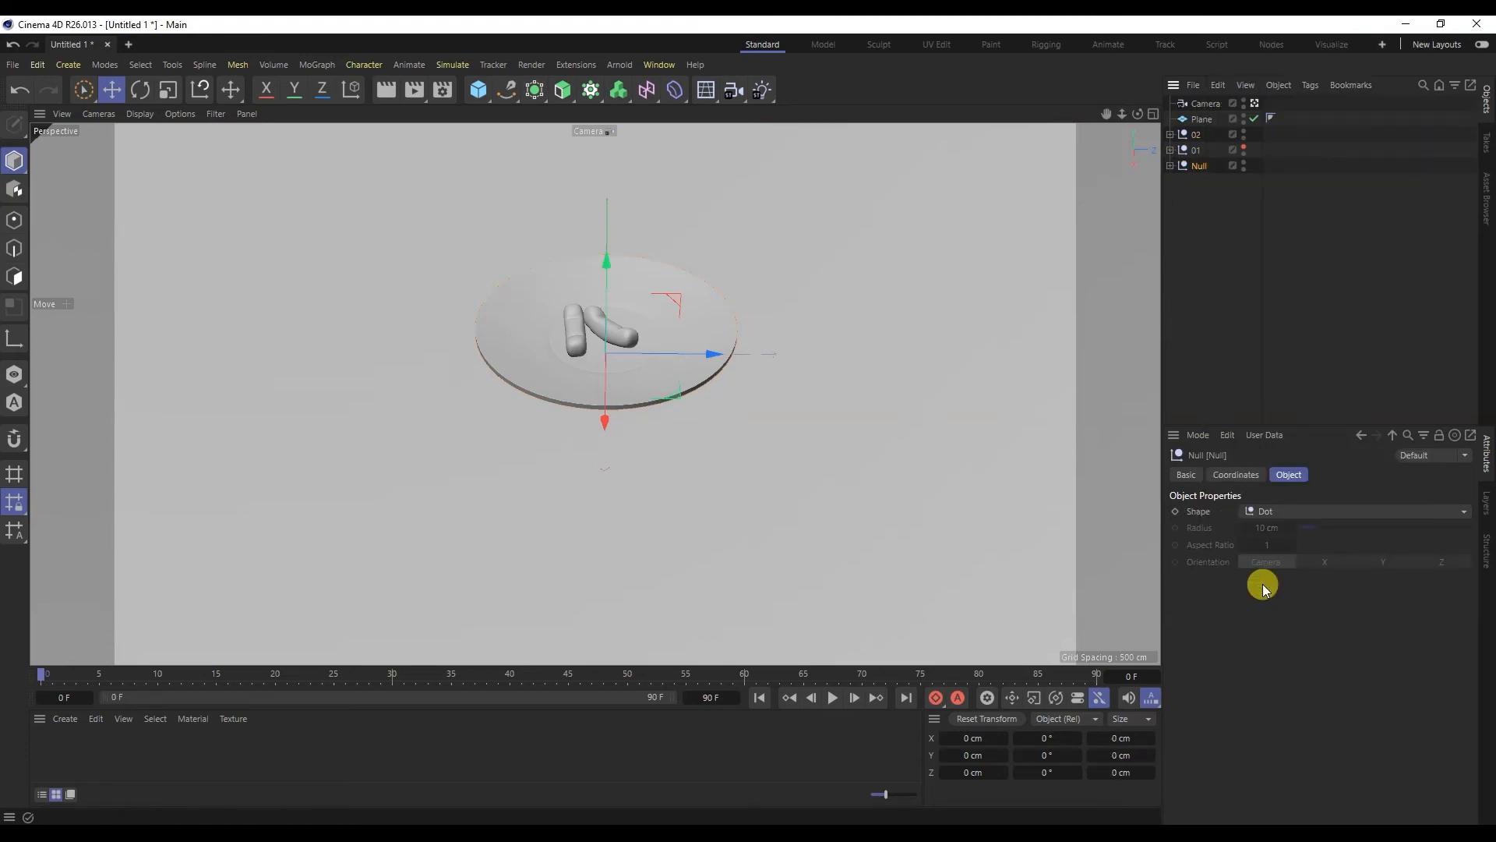
double_click(1200, 166)
text(03)
key(Return)
Unhide group 01 and spread groups 01 and 02 apart along Z, placing 01 at about Z -469 cm
click(1243, 148)
click(1201, 150)
scroll(676, 351, down, 3)
alt+middle_drag(683, 361, 659, 393)
drag(697, 302, 494, 284)
drag(378, 239, 380, 237)
alt+drag(429, 377, 390, 304)
alt+drag(462, 336, 453, 466)
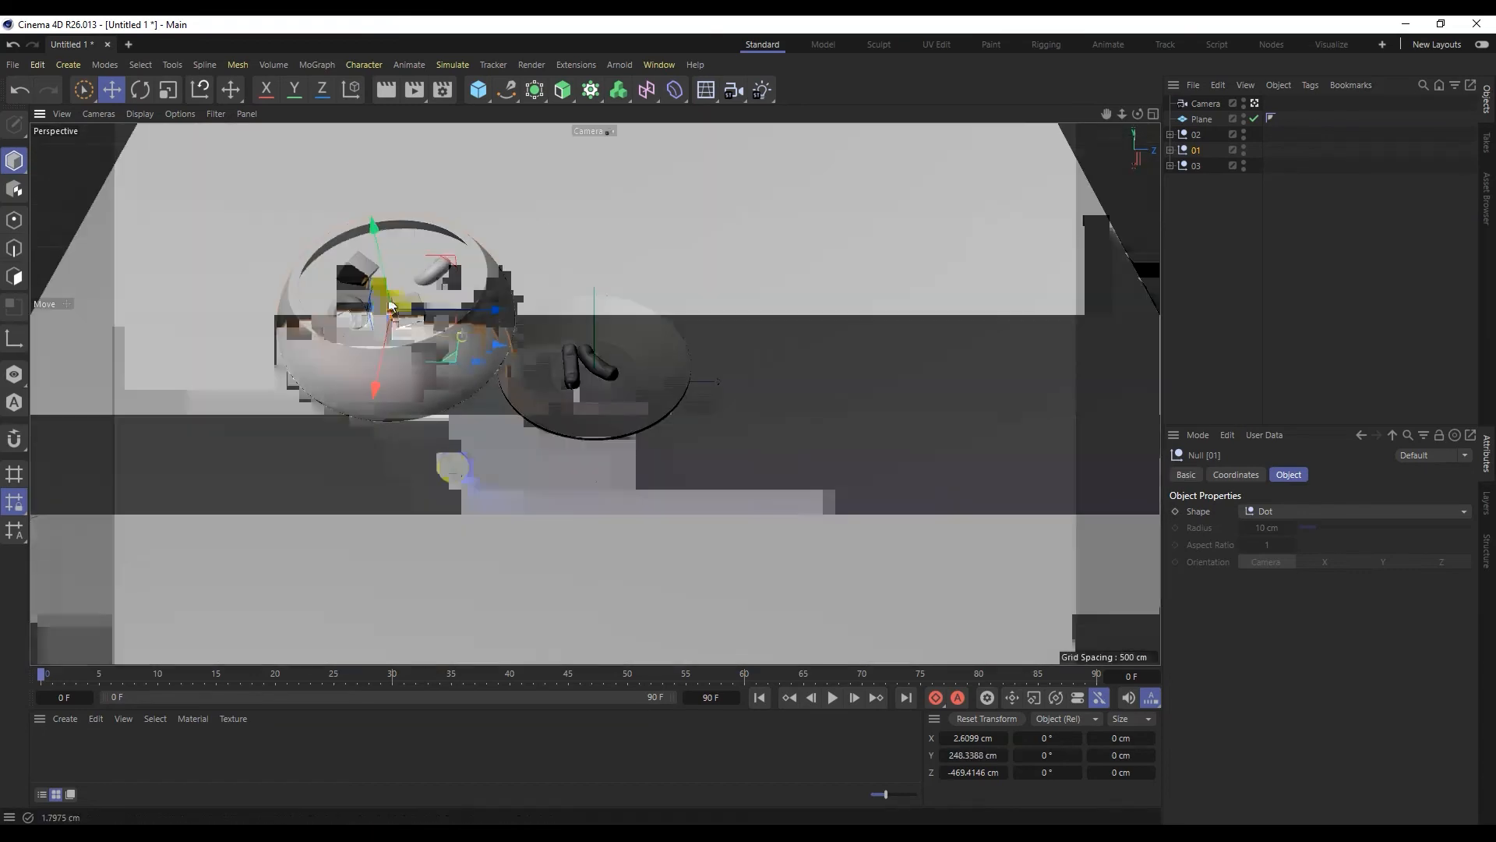
click(1195, 138)
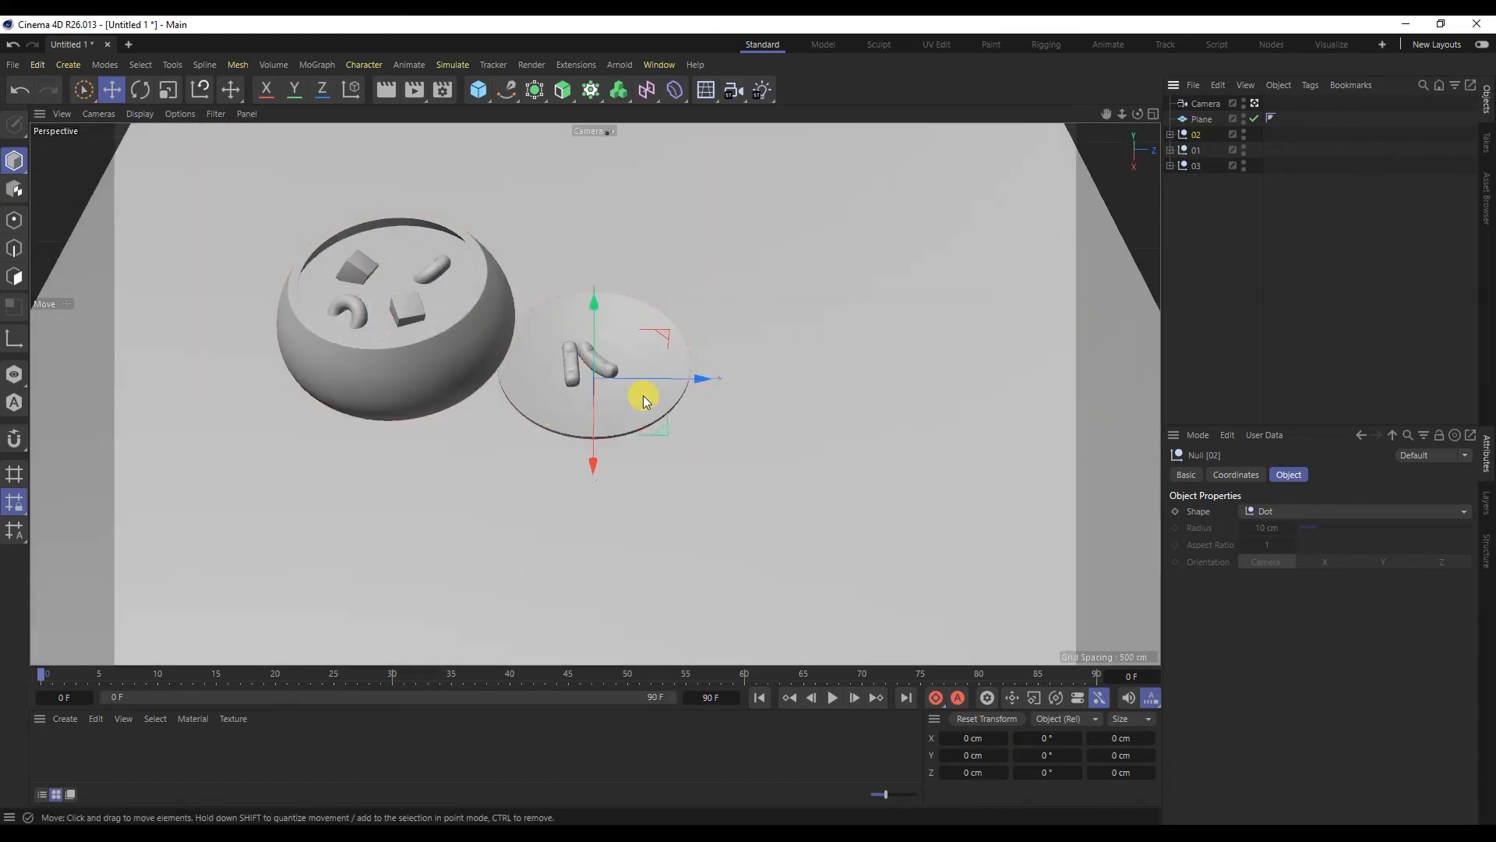
drag(675, 377, 896, 400)
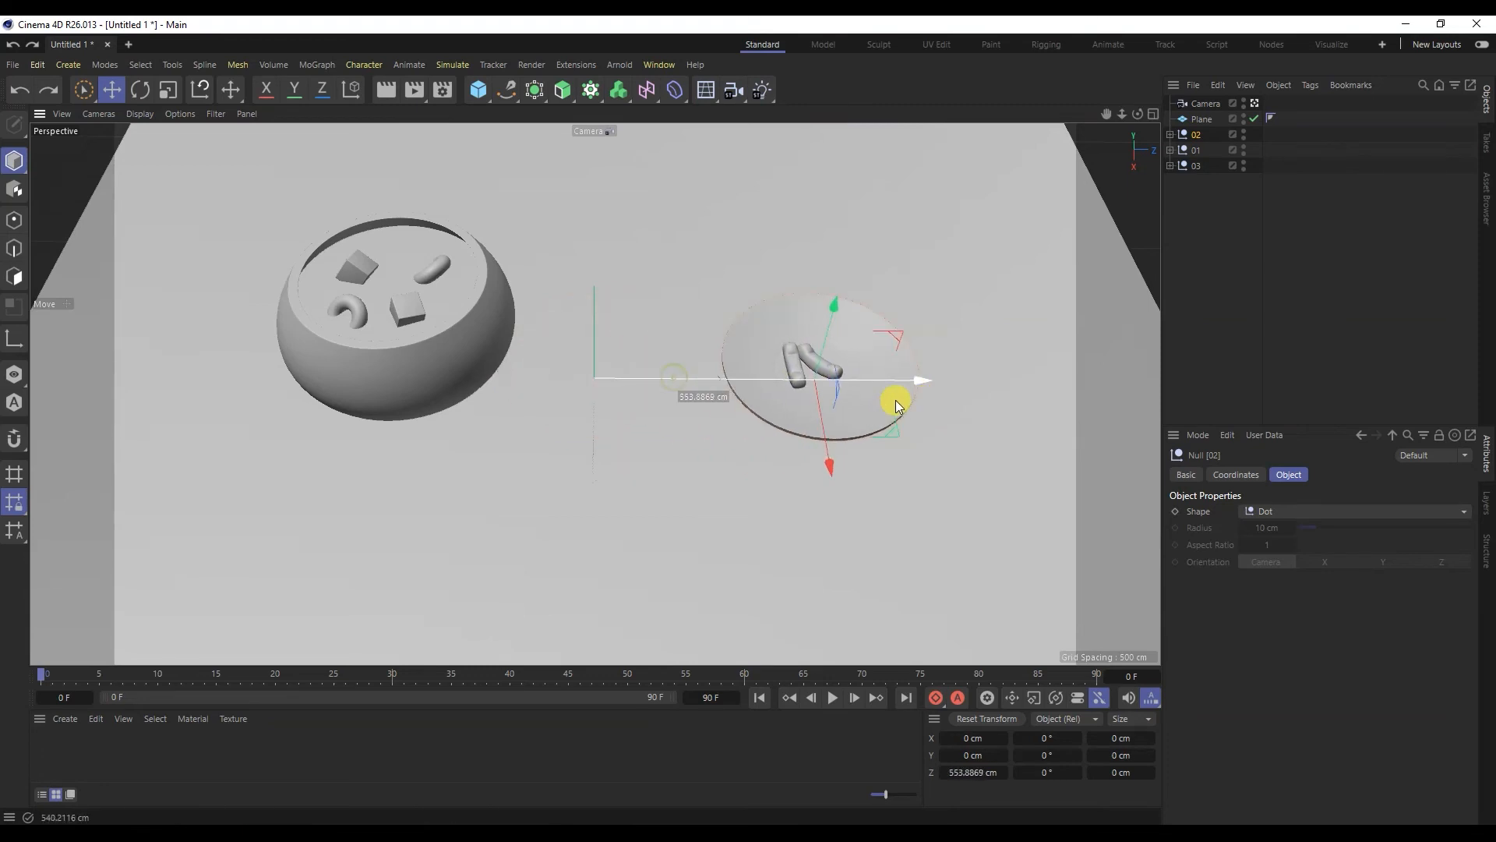
Unhide the bowl in group 03 and move the group back along X to about -378 cm
click(1195, 166)
drag(600, 316, 612, 232)
key(ctrl+z)
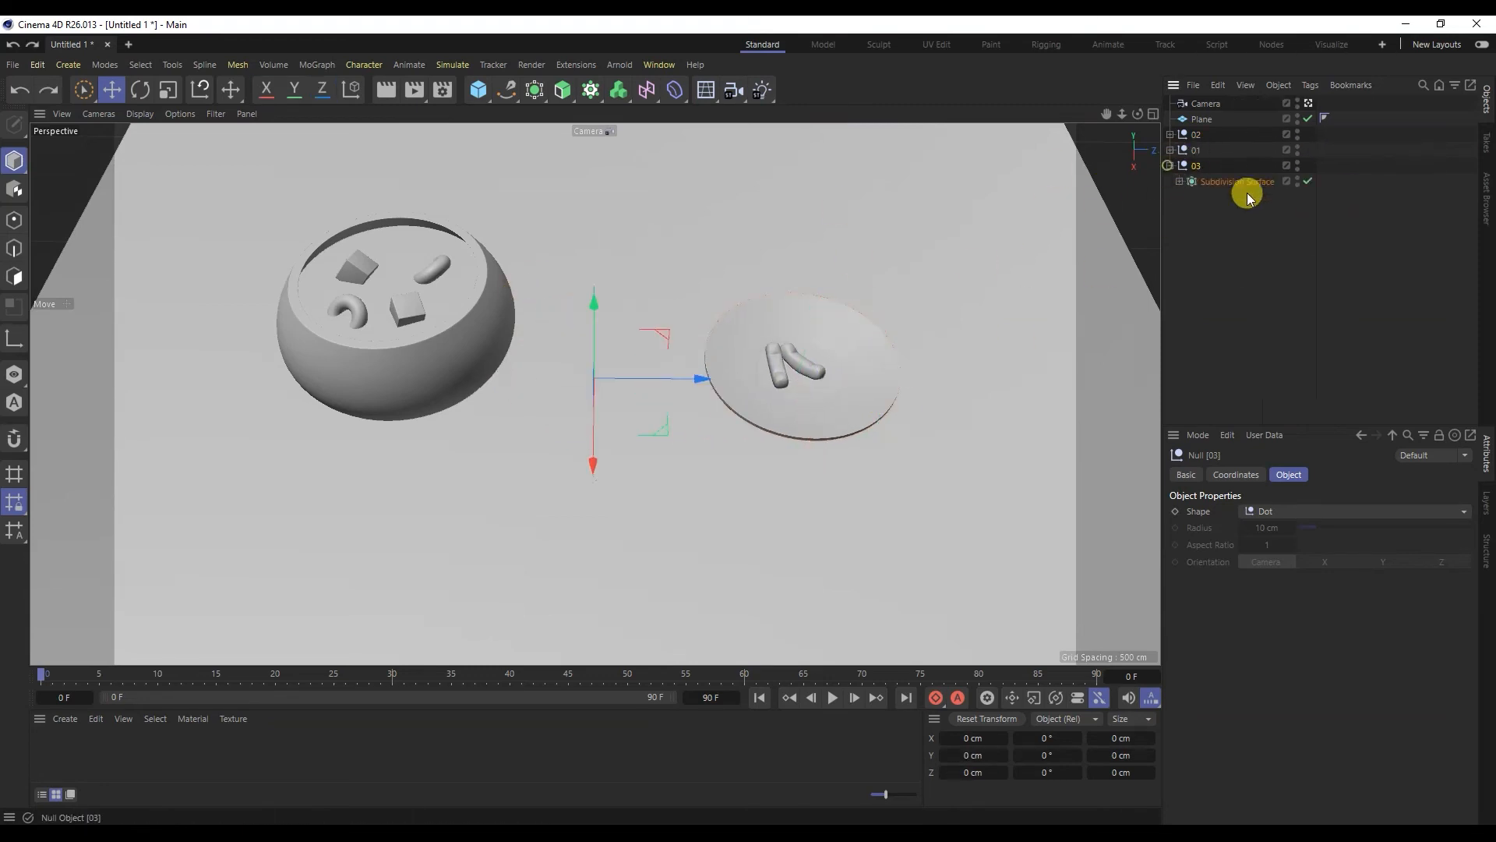
click(1298, 195)
click(1171, 166)
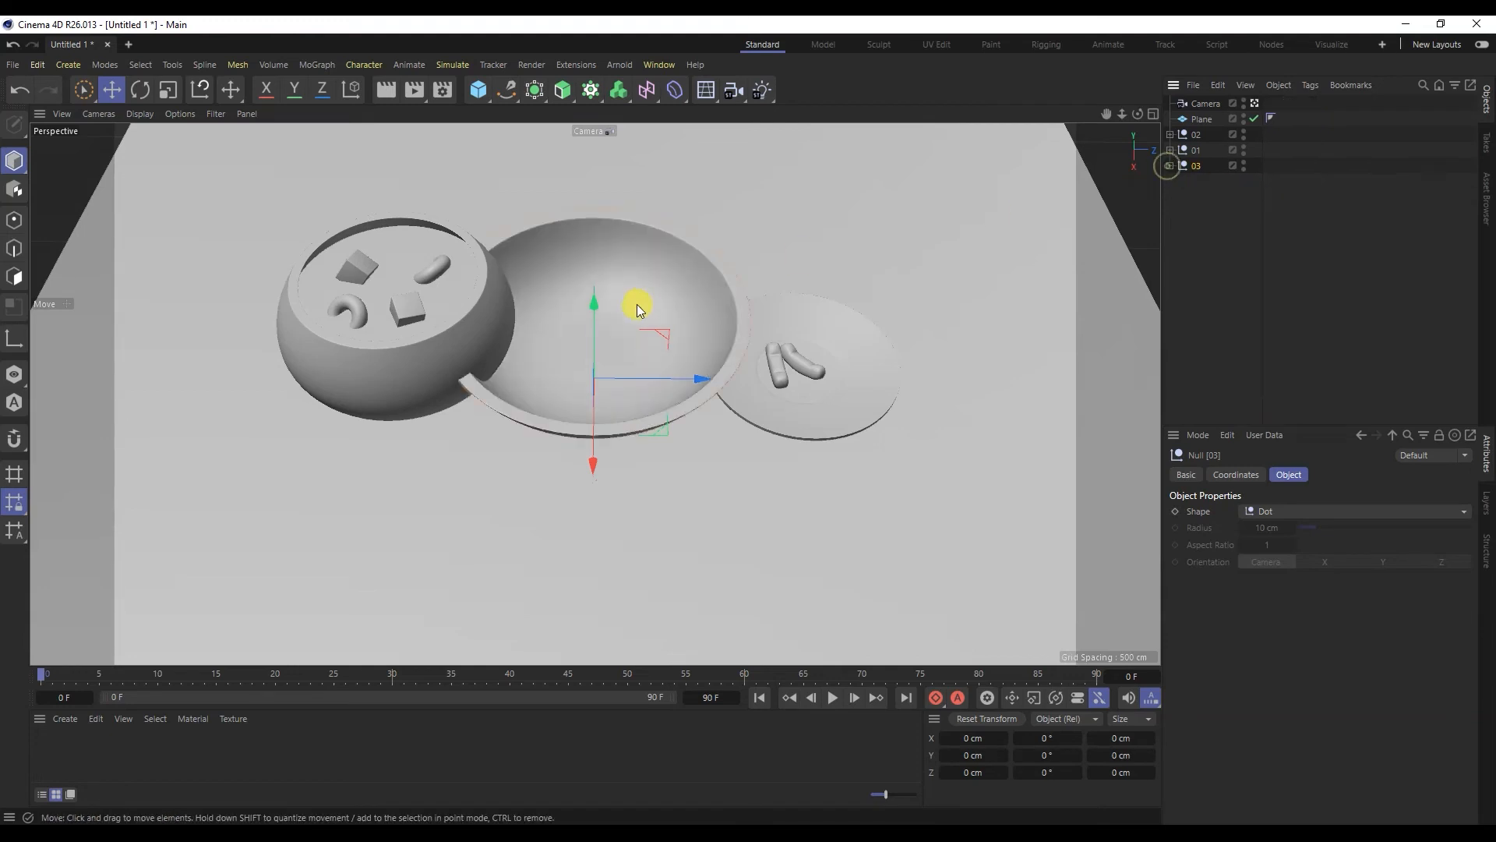
drag(591, 427, 646, 322)
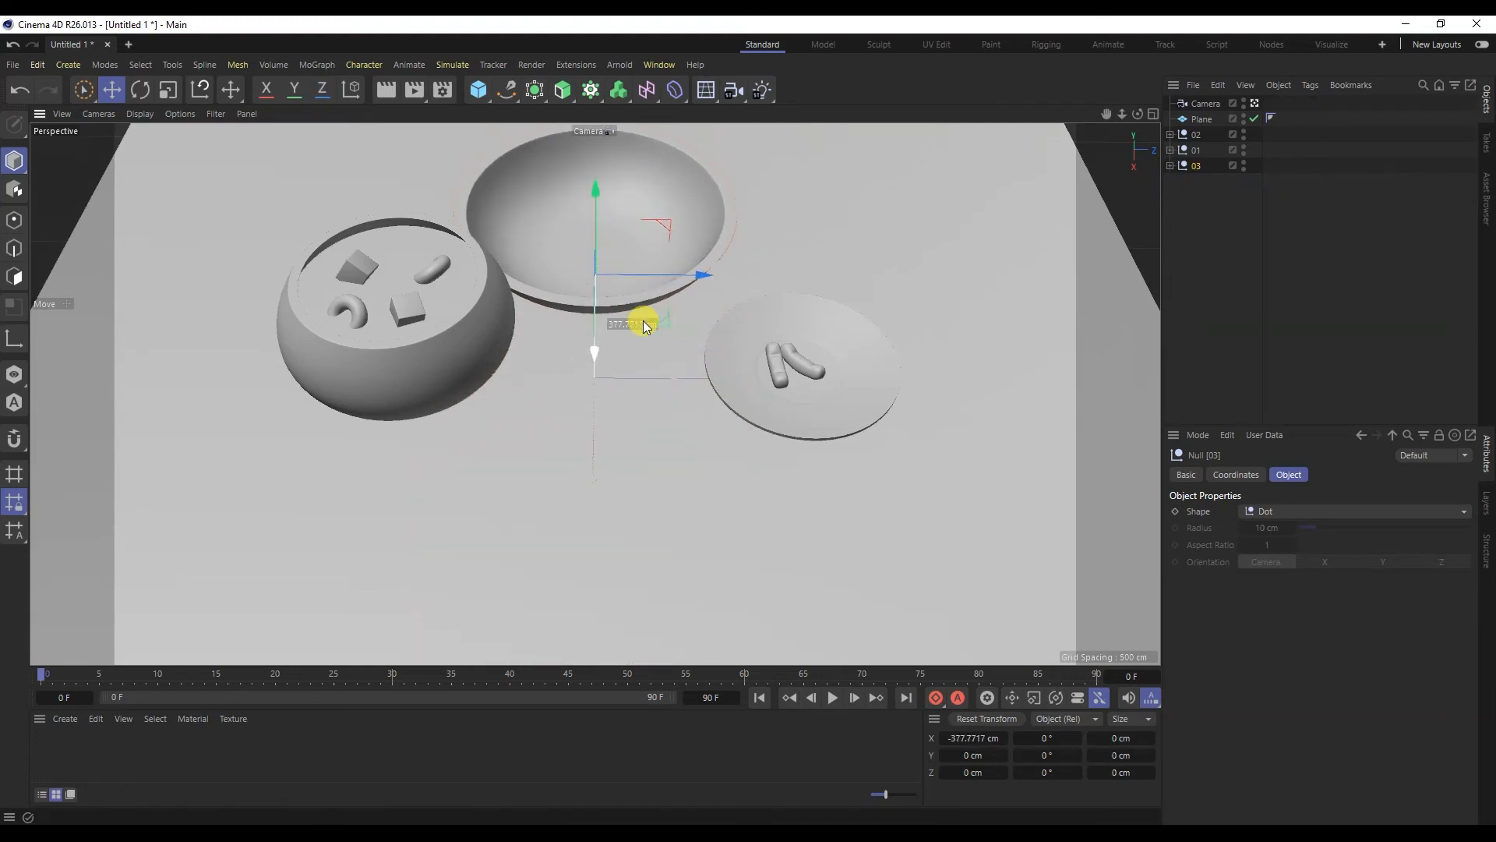
Move groups 01 and 02 forward along X on the table, placing 01 at about X 339 cm
click(1197, 150)
drag(368, 399, 344, 507)
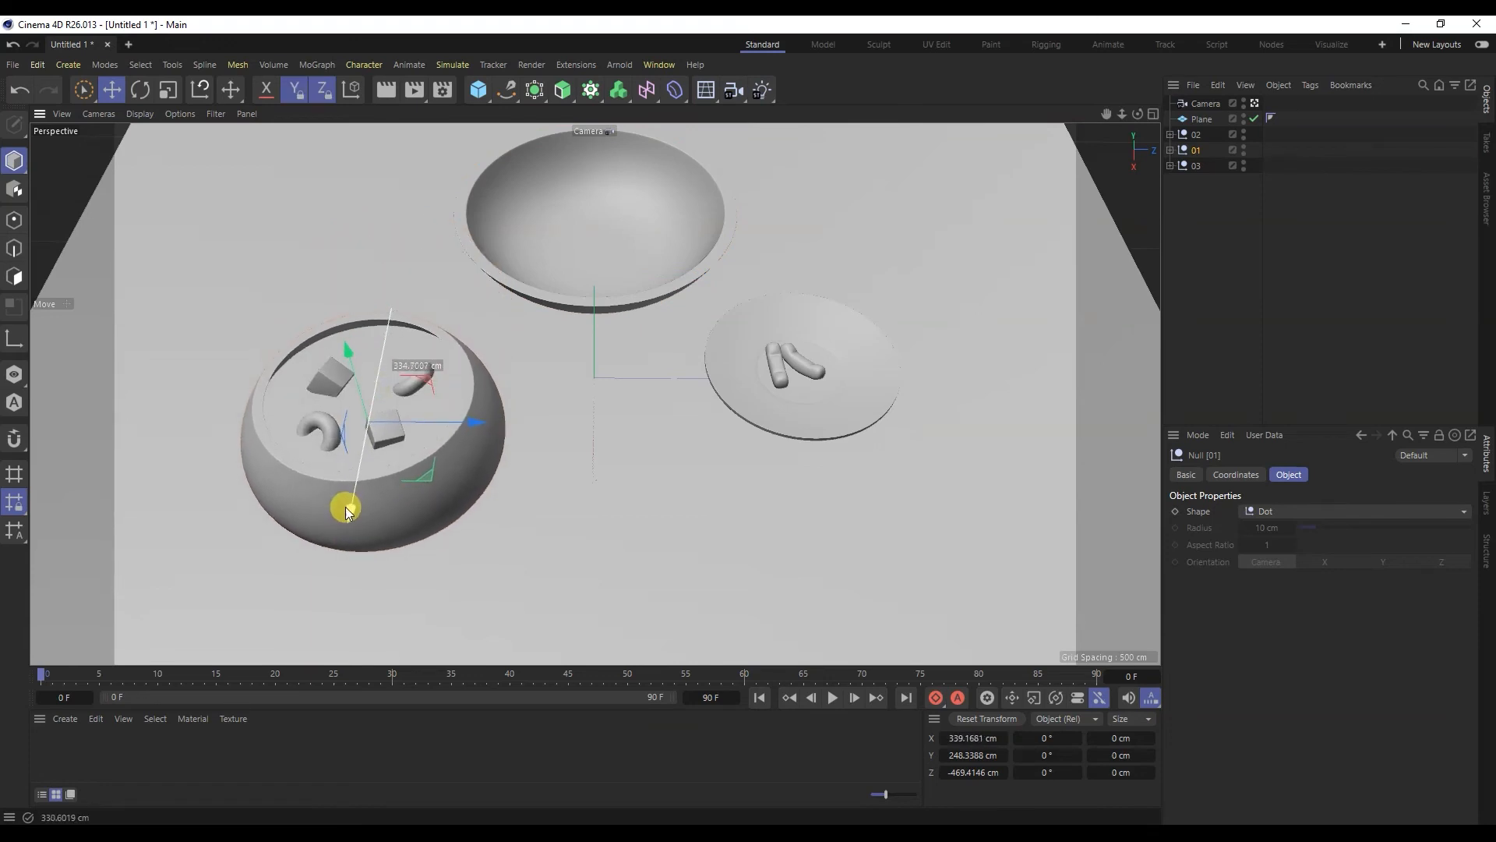
click(1197, 134)
drag(812, 460, 812, 547)
click(611, 246)
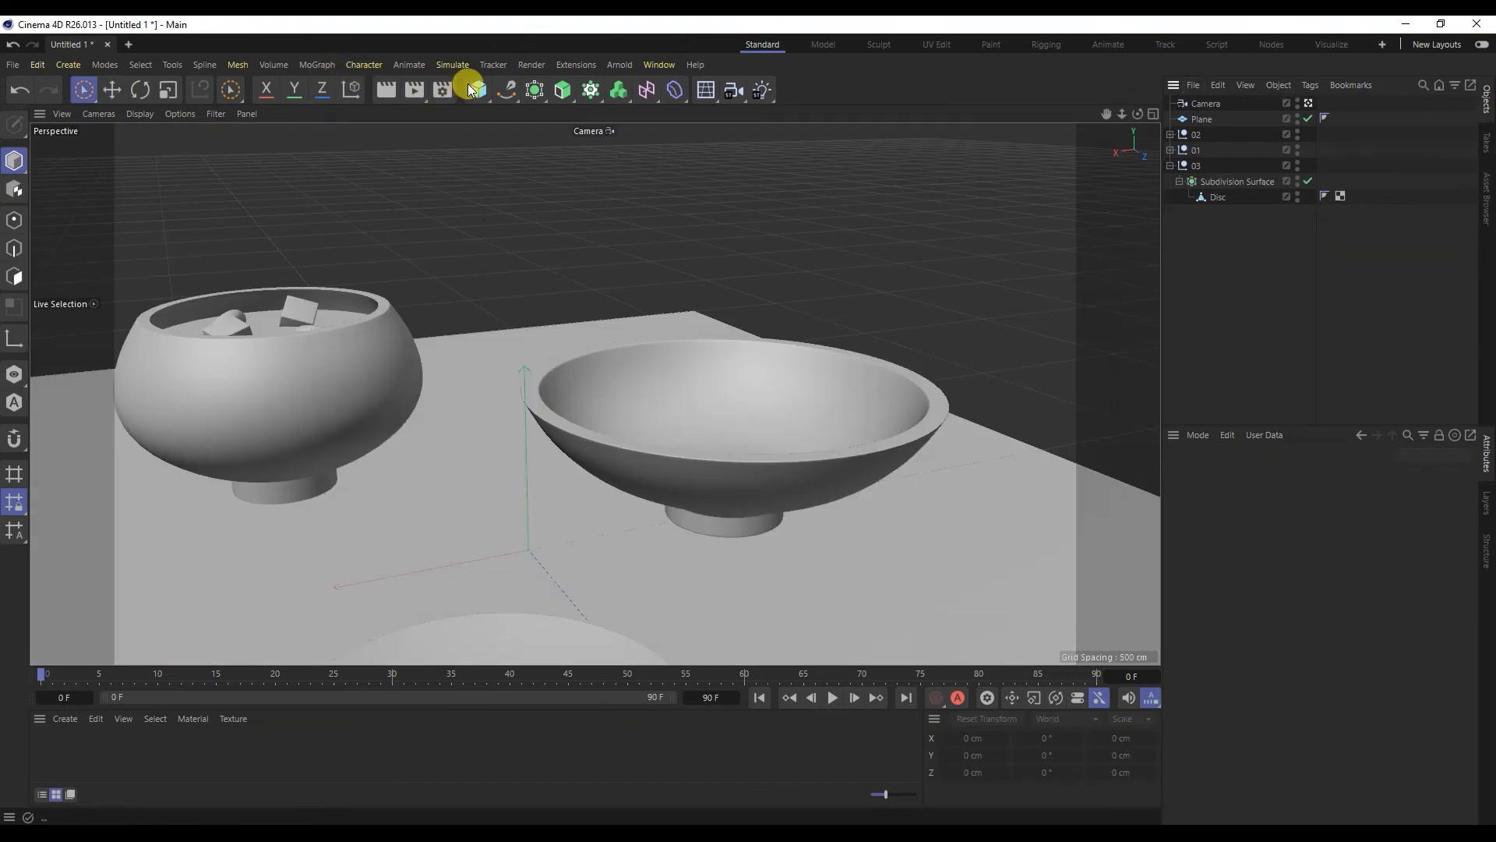
Add a Disc with an outer radius of about 318 cm and place it in the empty bowl near X -443, Y 198 cm
click(471, 89)
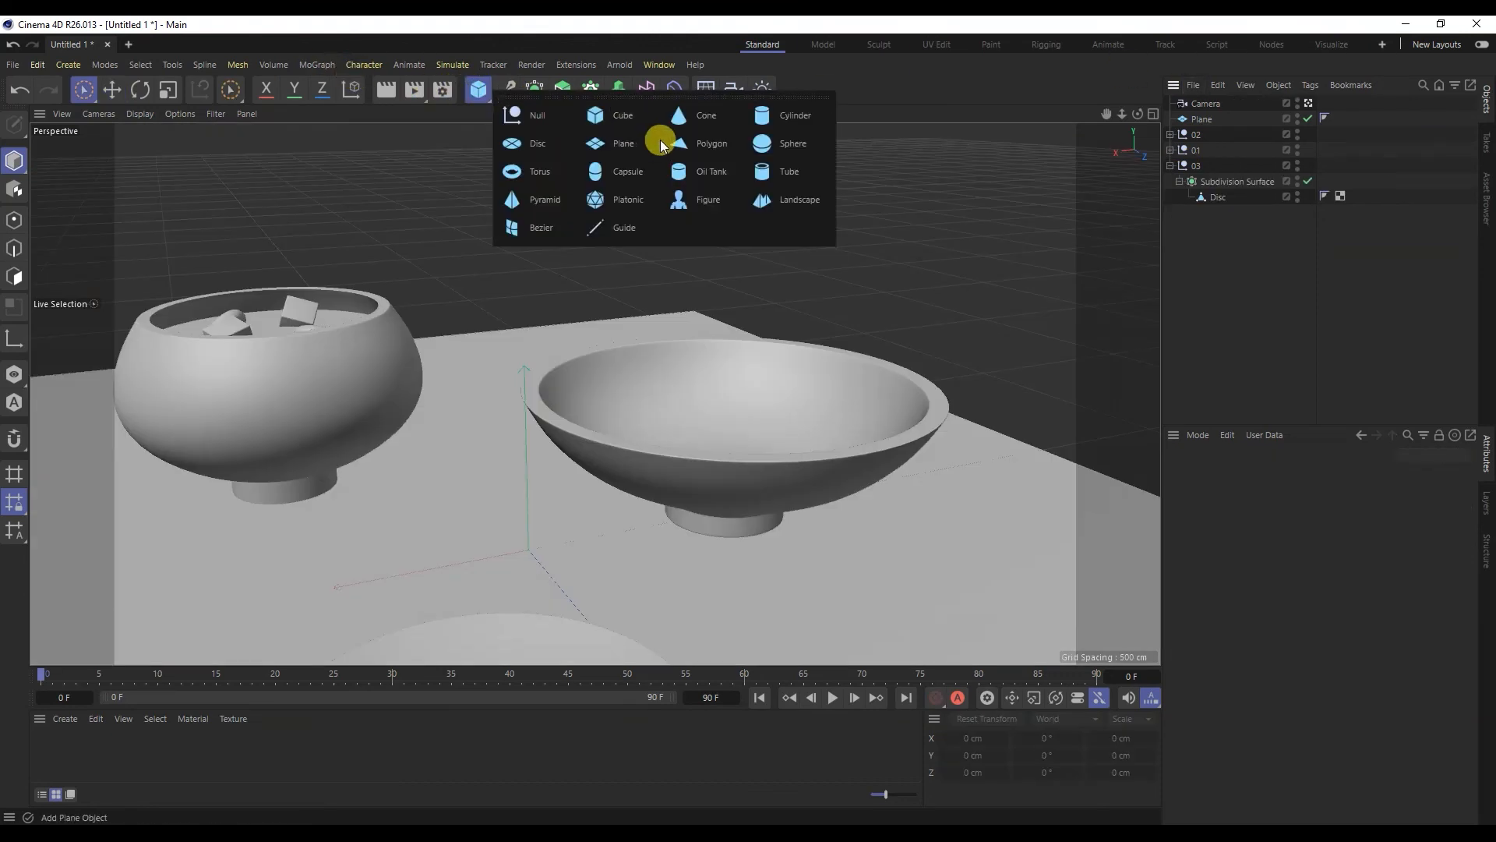
click(594, 143)
scroll(607, 516, down, 3)
drag(515, 535, 672, 506)
drag(735, 438, 733, 362)
drag(702, 430, 627, 438)
Fit the disc to the bowl's inner wall with an outer radius of about 344 cm, at about X -379 and Y 217 cm
middle_click(725, 458)
middle_click(801, 315)
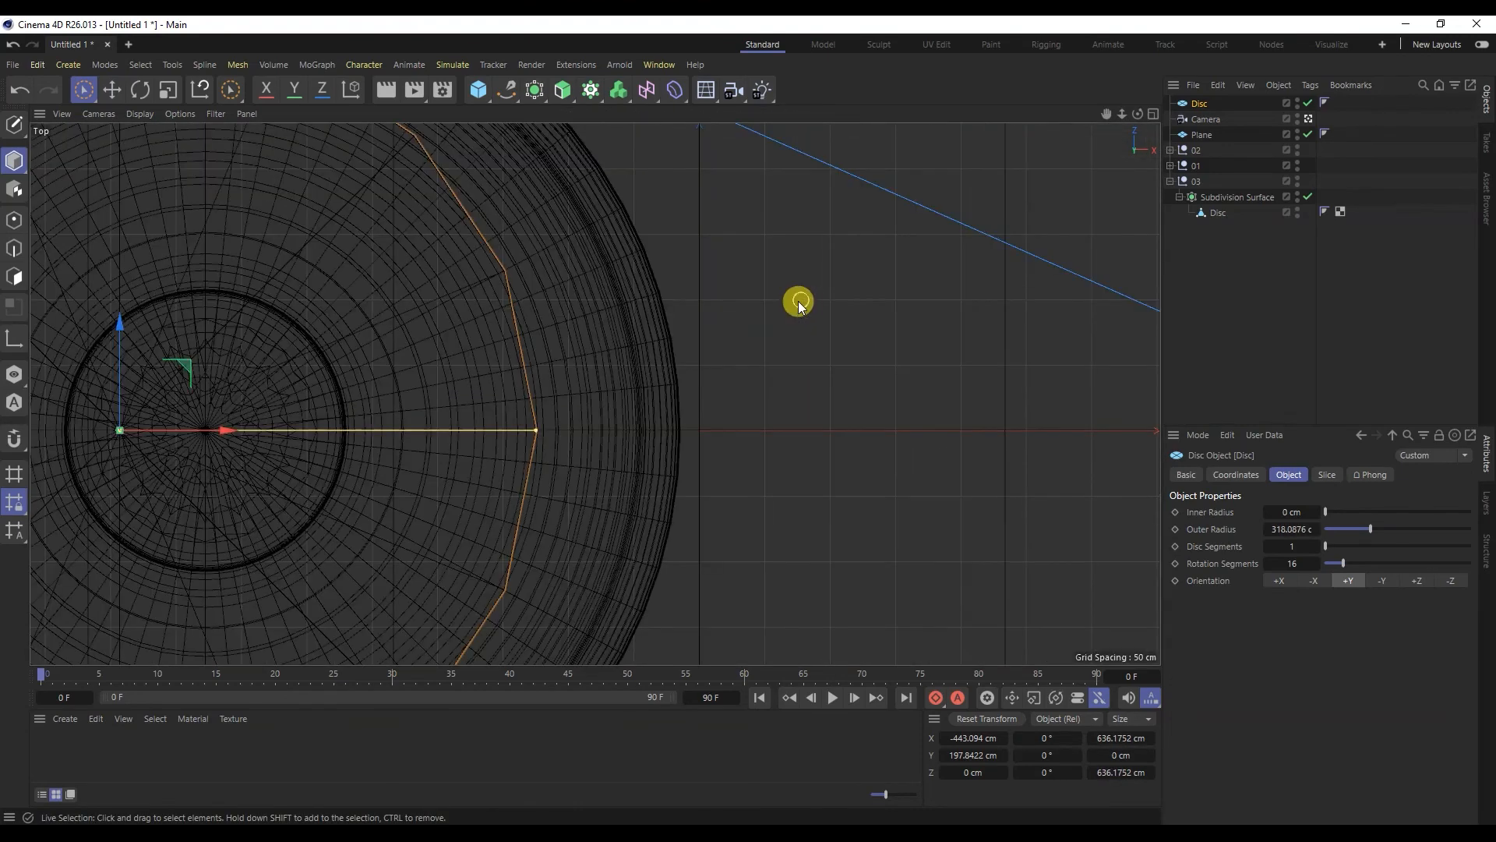
scroll(799, 301, down, 3)
drag(485, 379, 527, 378)
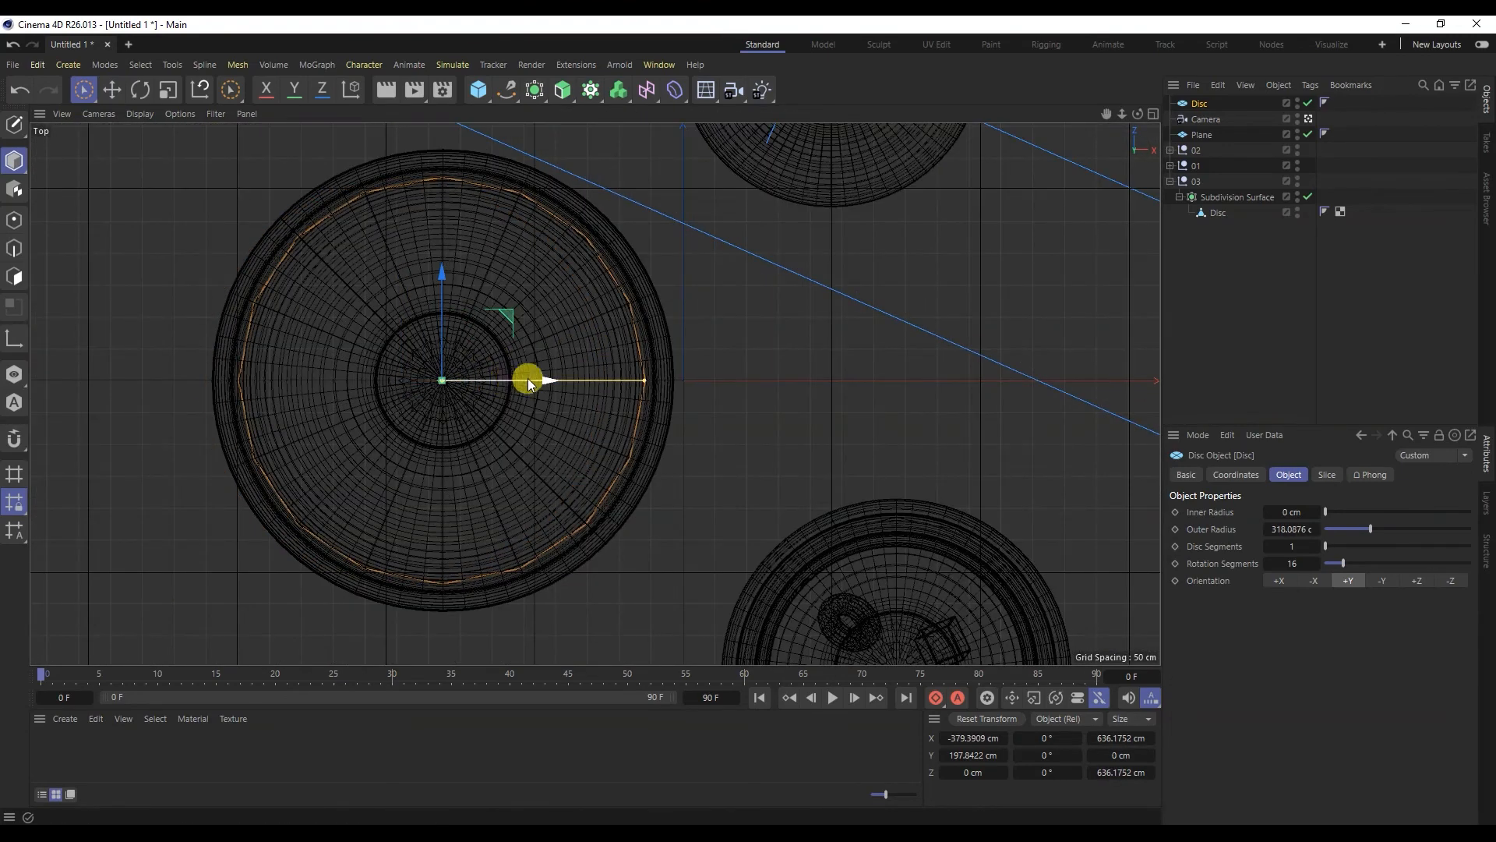
drag(644, 380, 661, 380)
middle_click(635, 366)
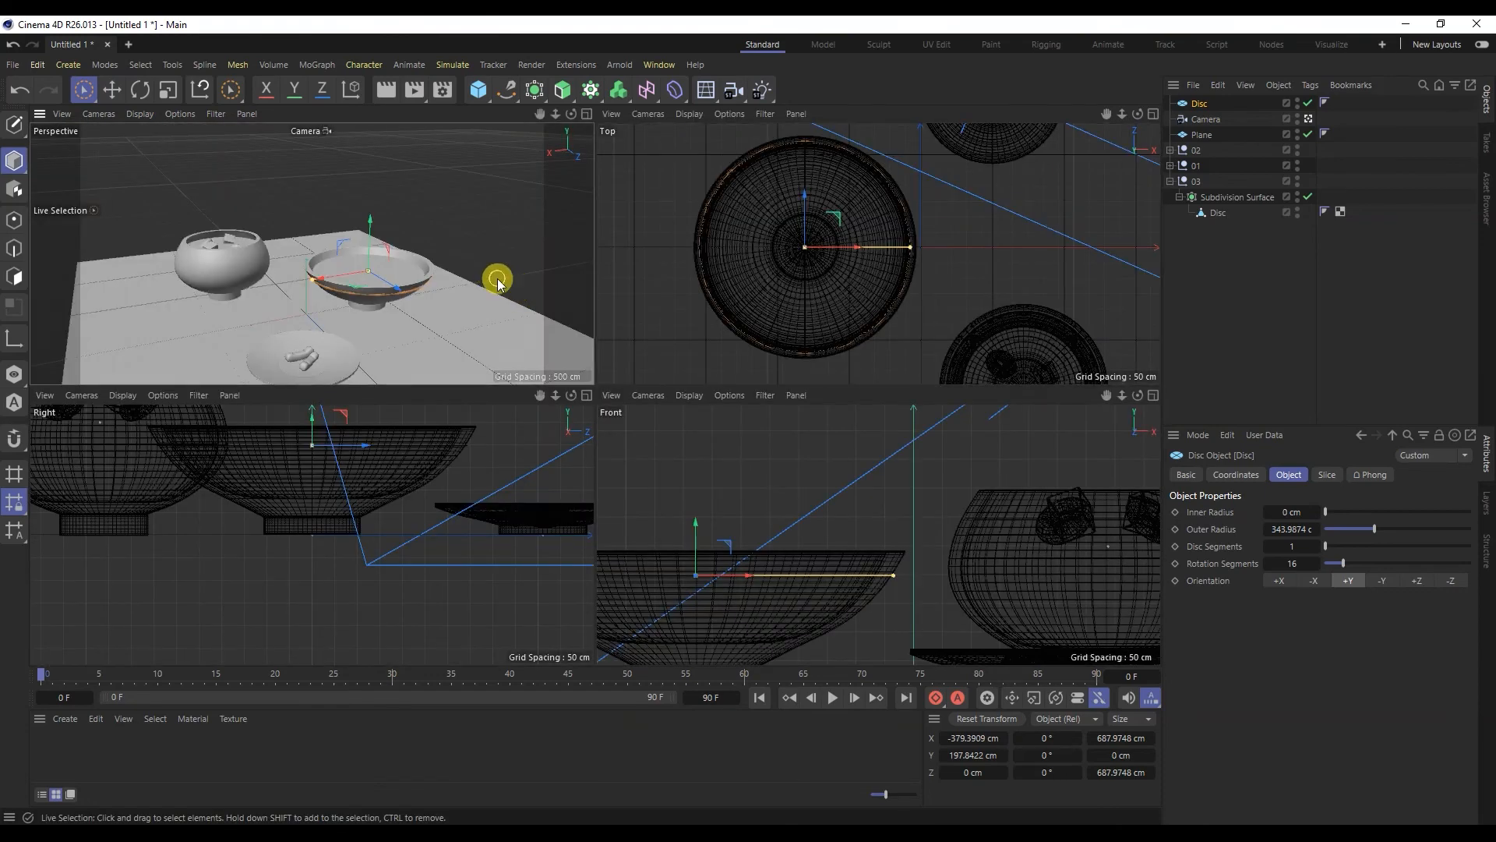
middle_click(491, 268)
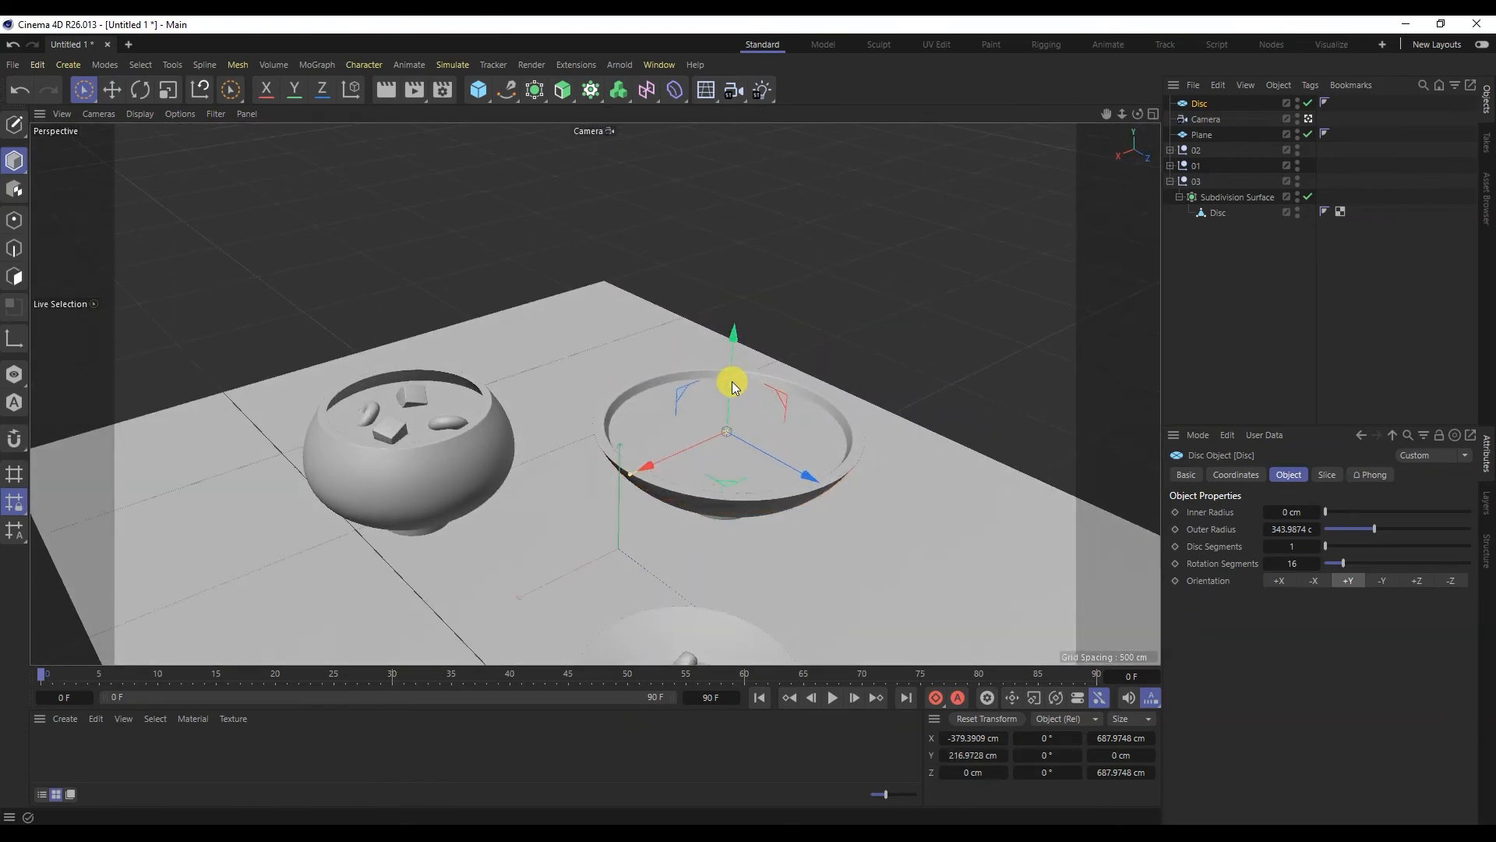
Copy and paste the two cubes and two torus pieces from the round bowl in group 01
click(885, 307)
scroll(726, 460, up, 3)
scroll(726, 457, down, 2)
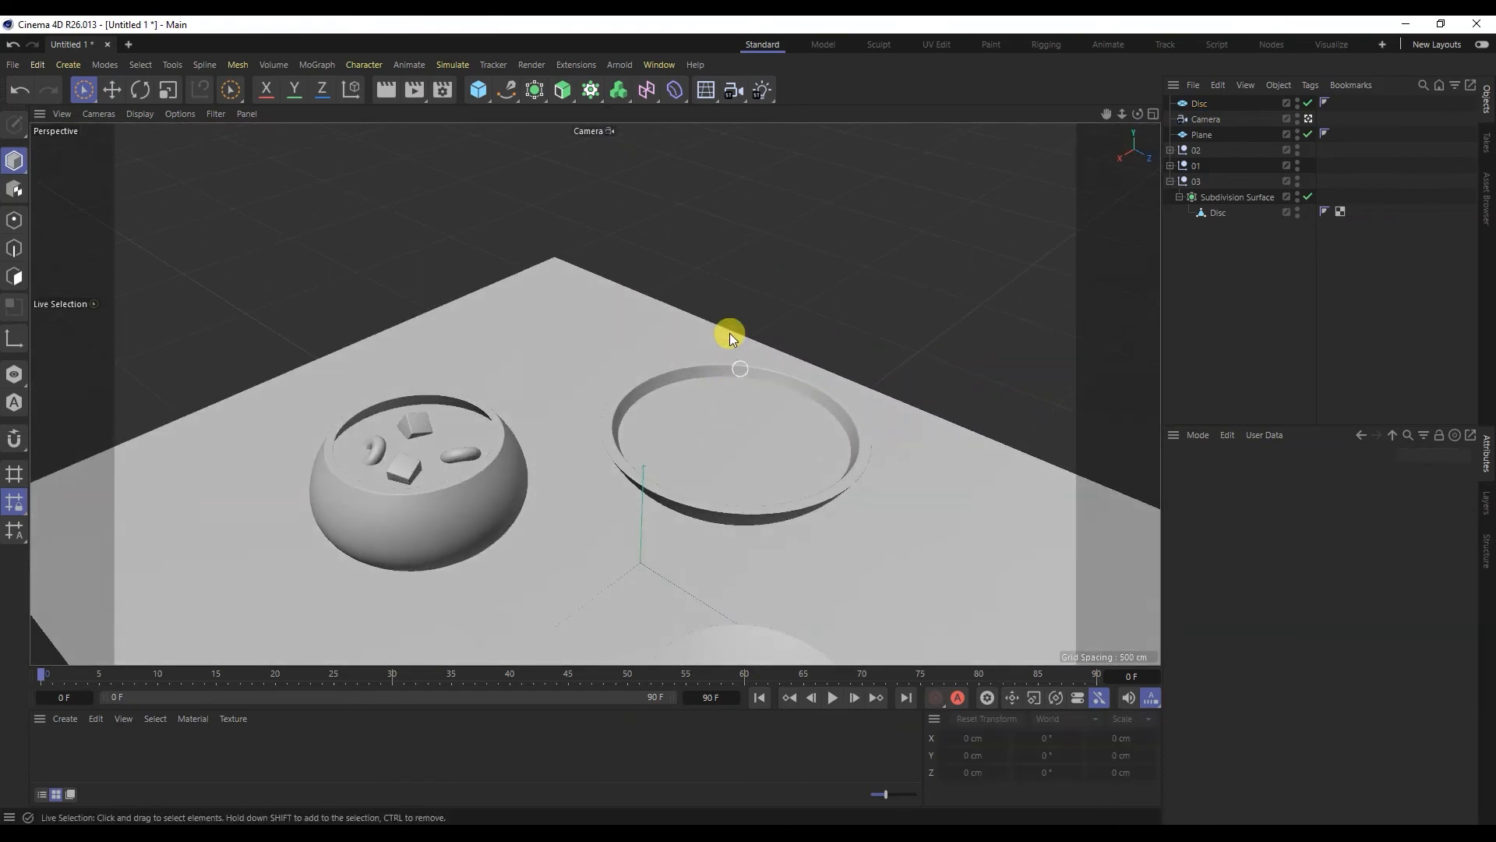
click(480, 92)
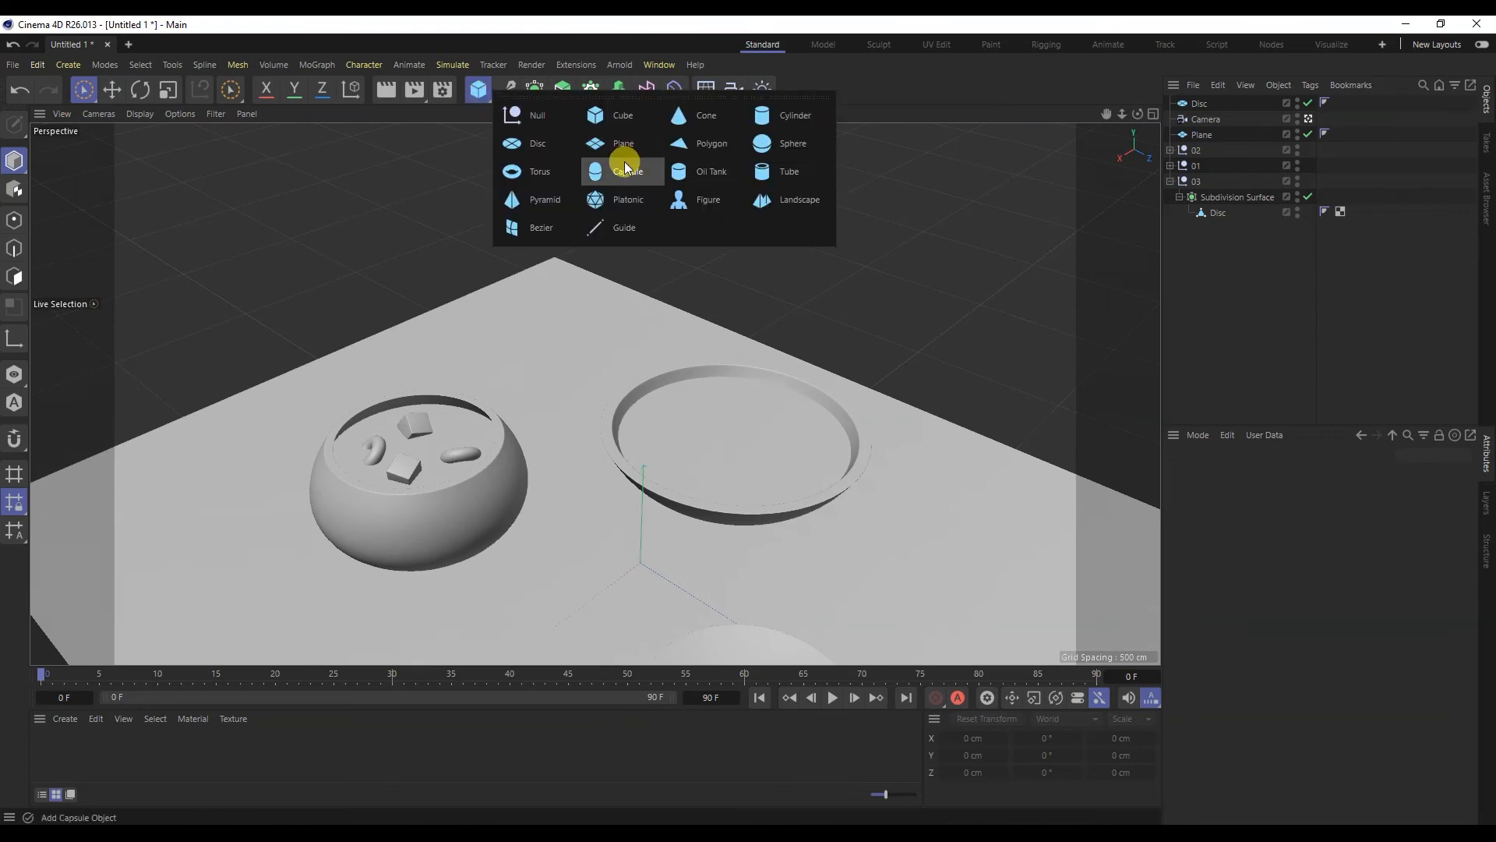
click(115, 90)
click(411, 428)
shift+click(417, 469)
shift+click(378, 455)
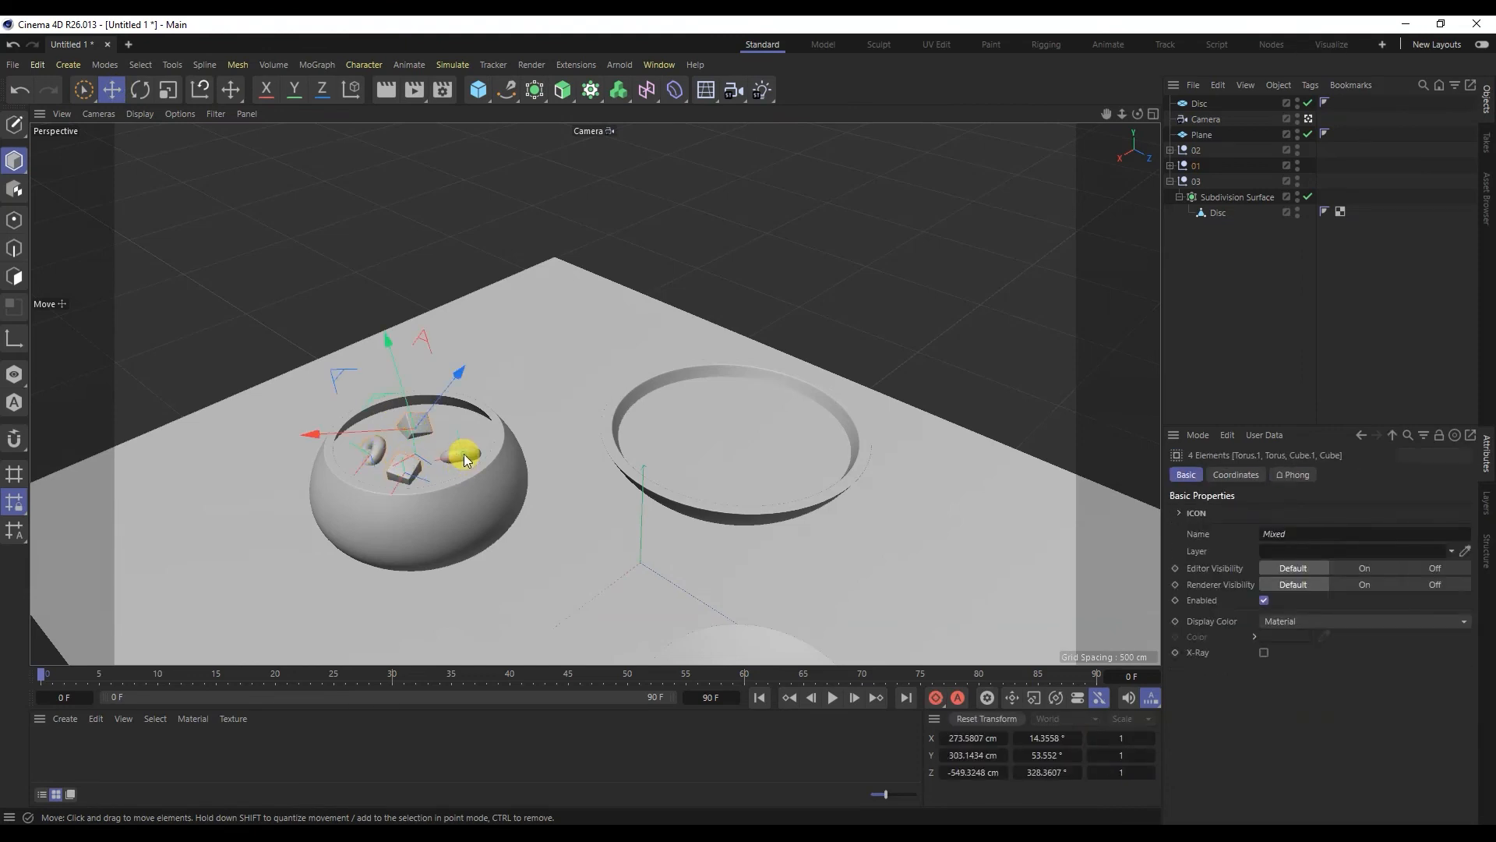
key(ctrl+c)
key(ctrl+v)
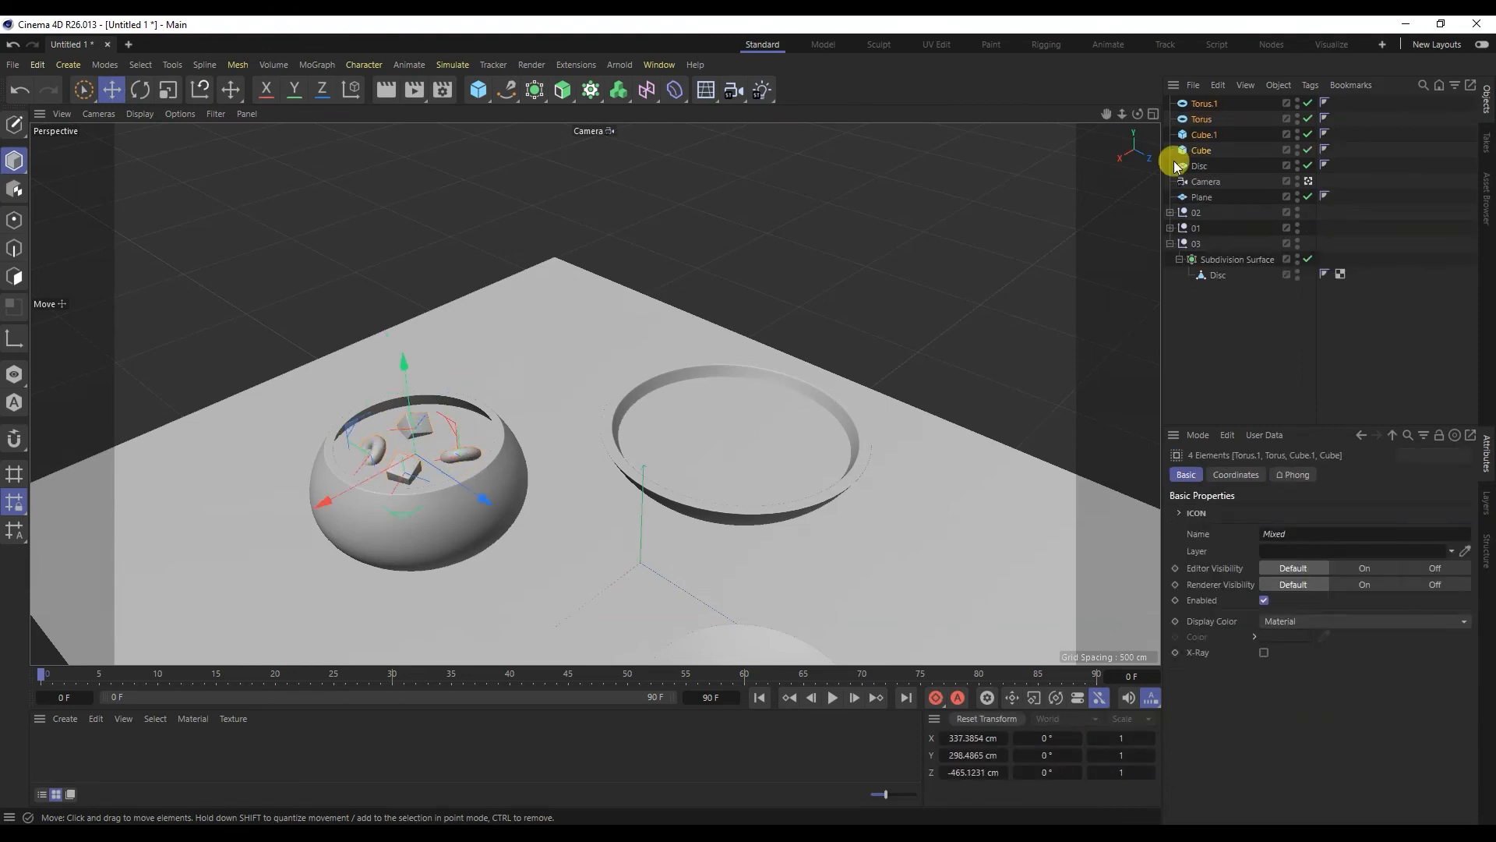
Move the pasted cubes and torus pieces into the wide bowl so they rest partly sunk in its filling disc
drag(418, 477, 741, 452)
drag(748, 358, 749, 374)
drag(684, 468, 660, 481)
scroll(700, 434, up, 3)
Move the front copied cube away from the other pieces along the wide bowl's filling
click(735, 413)
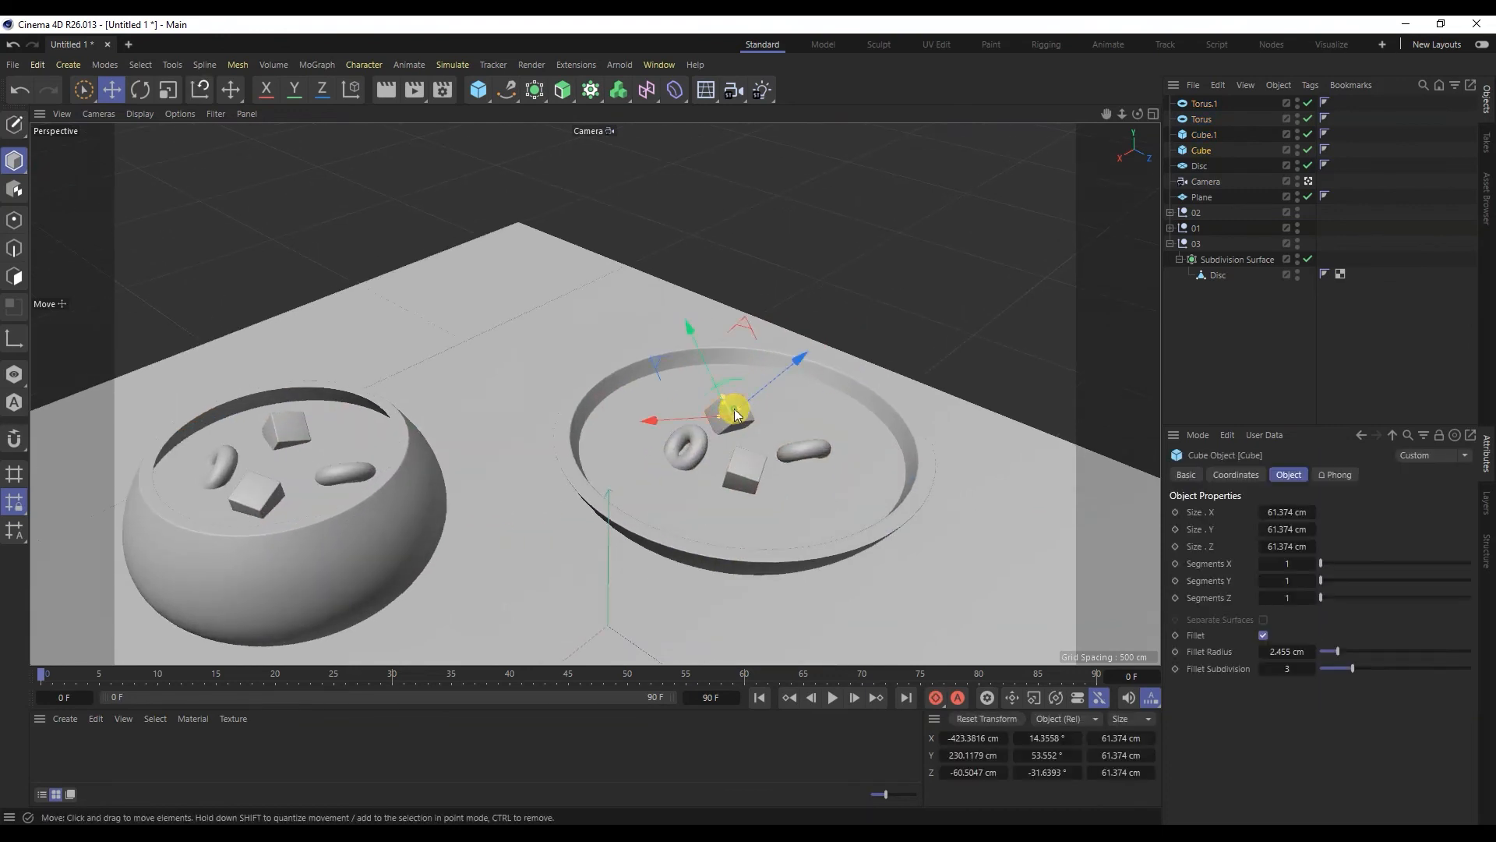
click(148, 91)
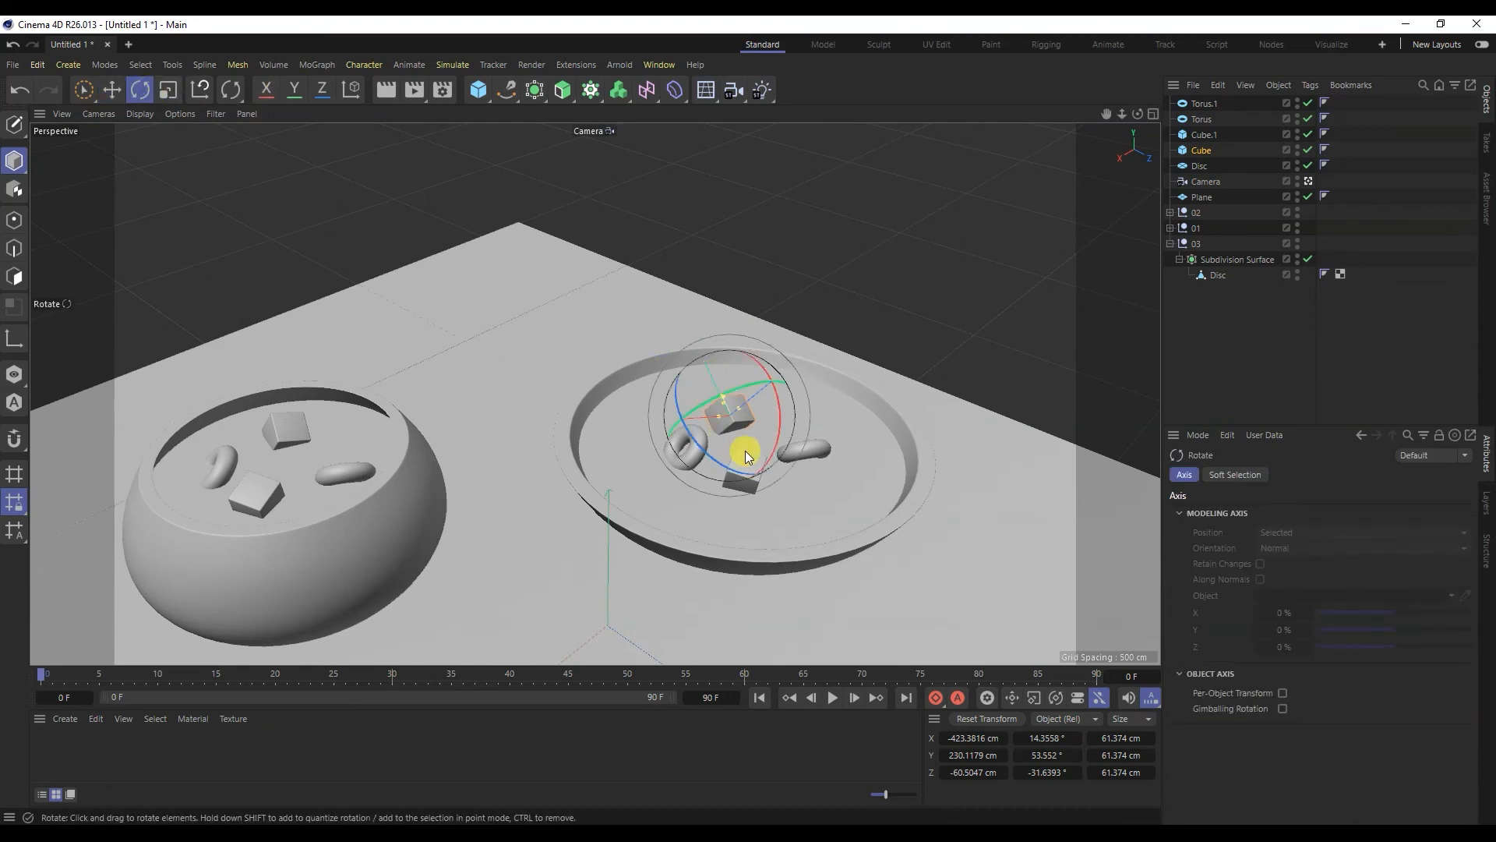
click(750, 485)
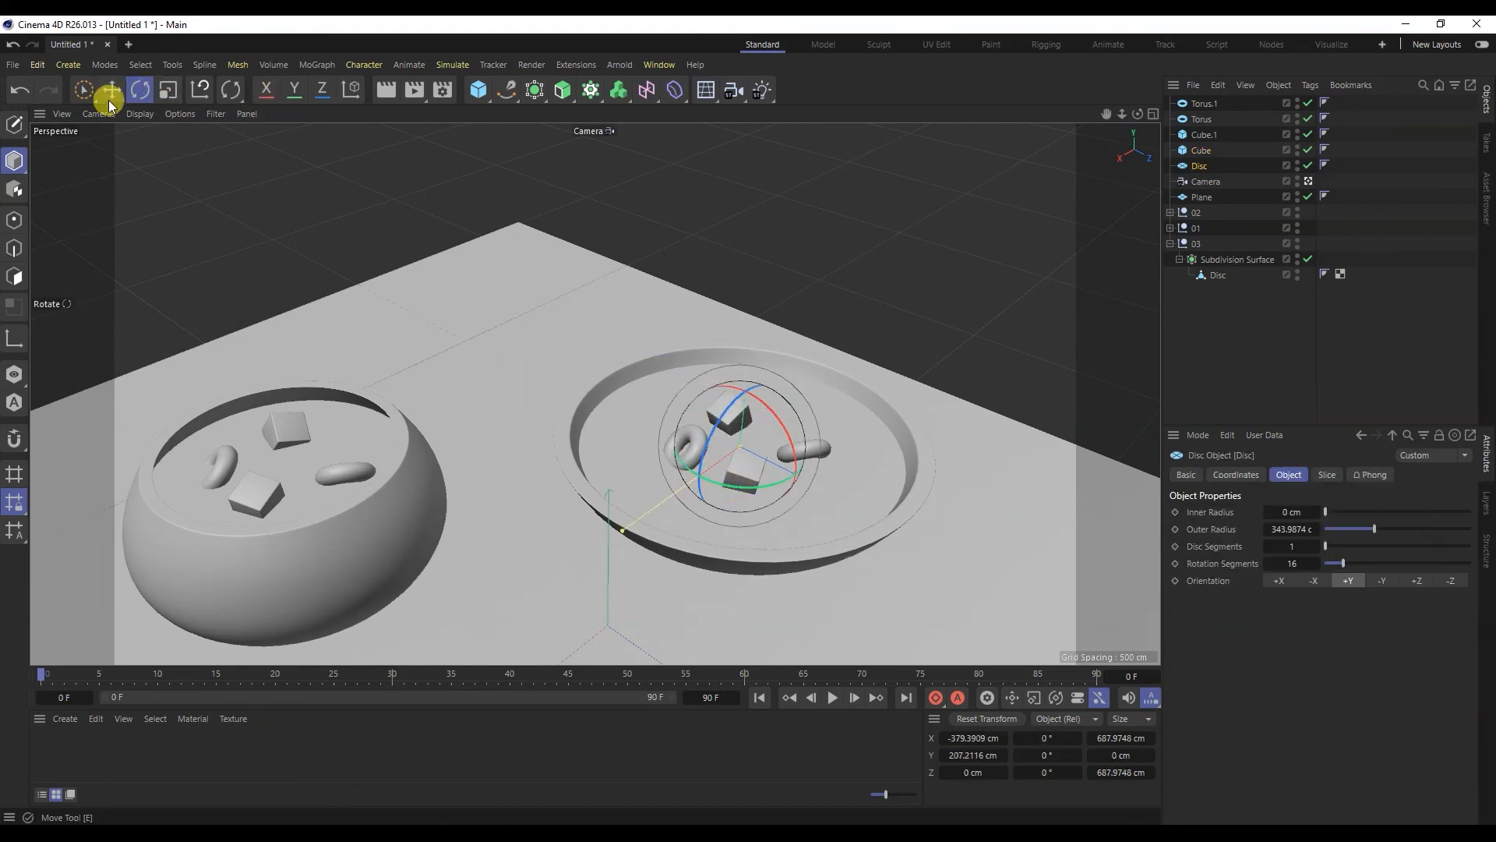
click(112, 89)
click(751, 474)
drag(784, 534, 874, 574)
Duplicate that cube to about X -175, Z 45 cm and rotate the copy to about 4°, 45° and -25°
ctrl+drag(764, 575, 748, 561)
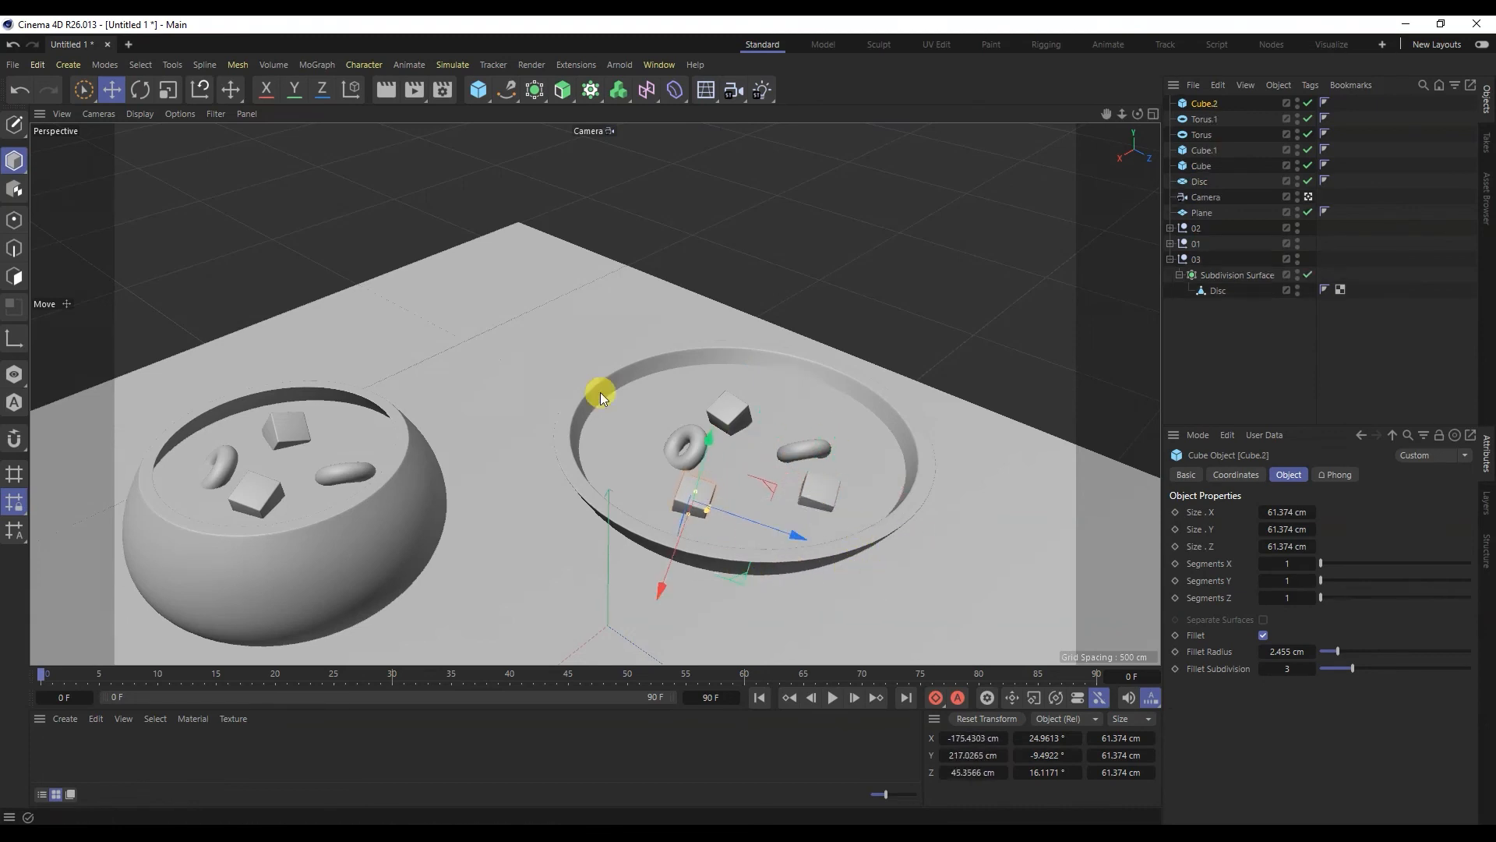
click(139, 93)
drag(706, 515, 654, 438)
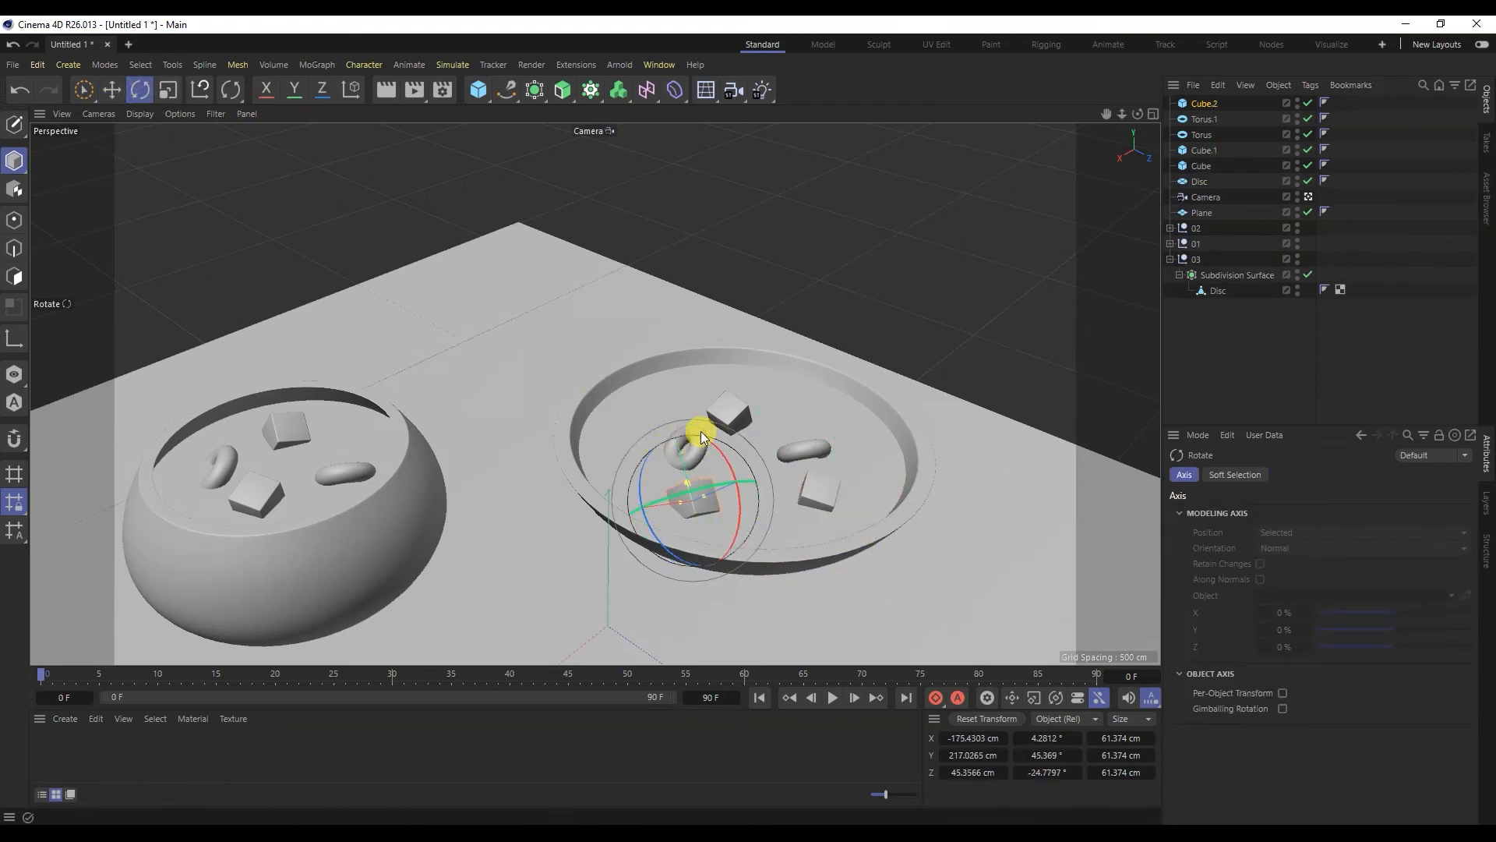
Duplicate the rear cube to about X -255, Y 199, Z -177 cm in the wide bowl and rotate the copy to a different tilt
click(740, 423)
click(111, 90)
drag(747, 471, 660, 462)
alt+drag(659, 461, 311, 434)
click(140, 90)
alt+drag(240, 159, 444, 438)
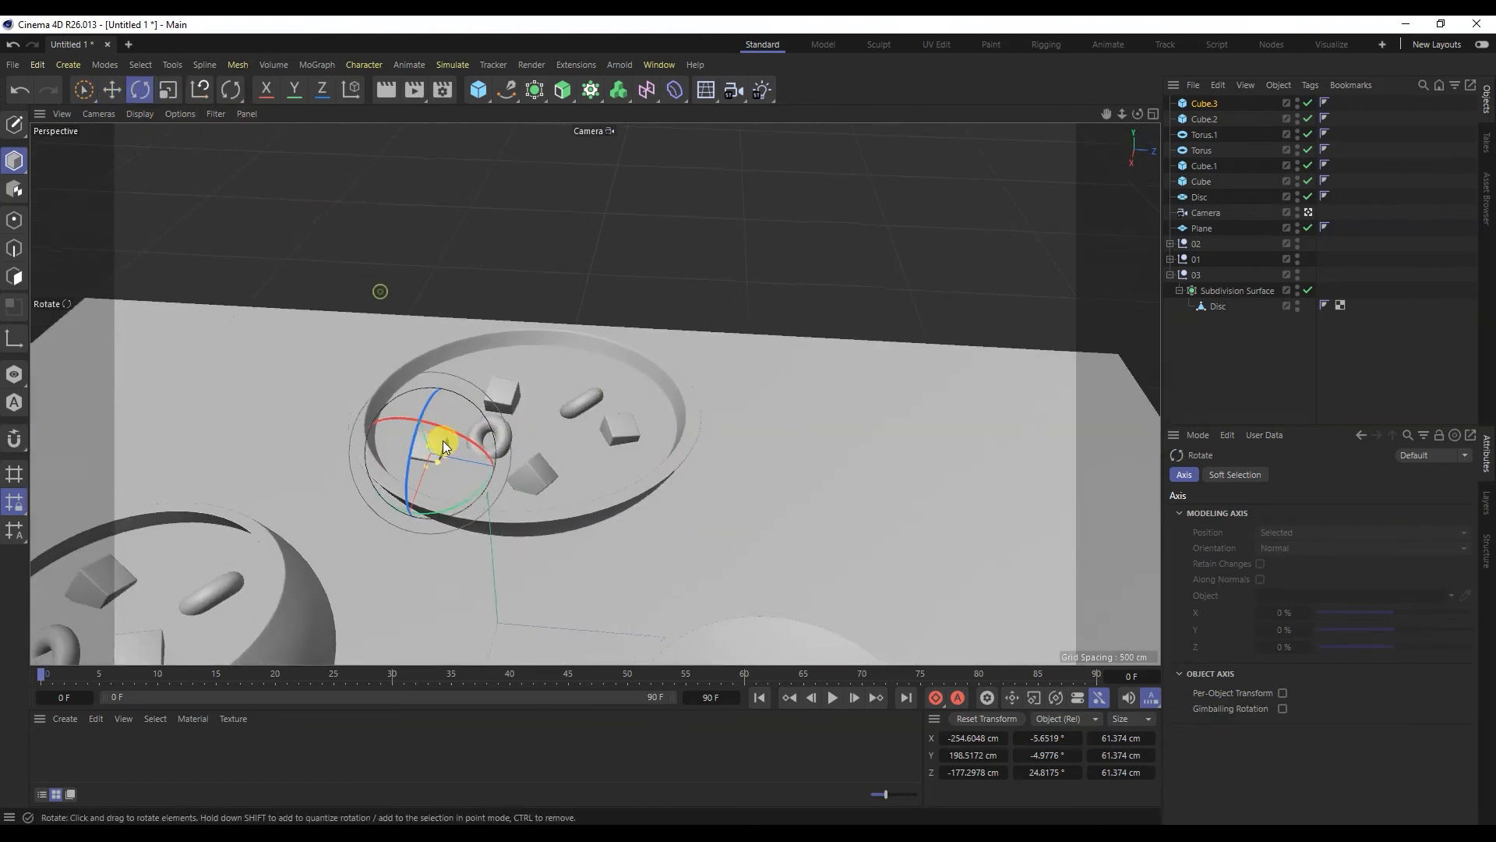
Rotate and reposition the two torus pieces in the wide bowl so they stand half-sunk in the filling
click(596, 392)
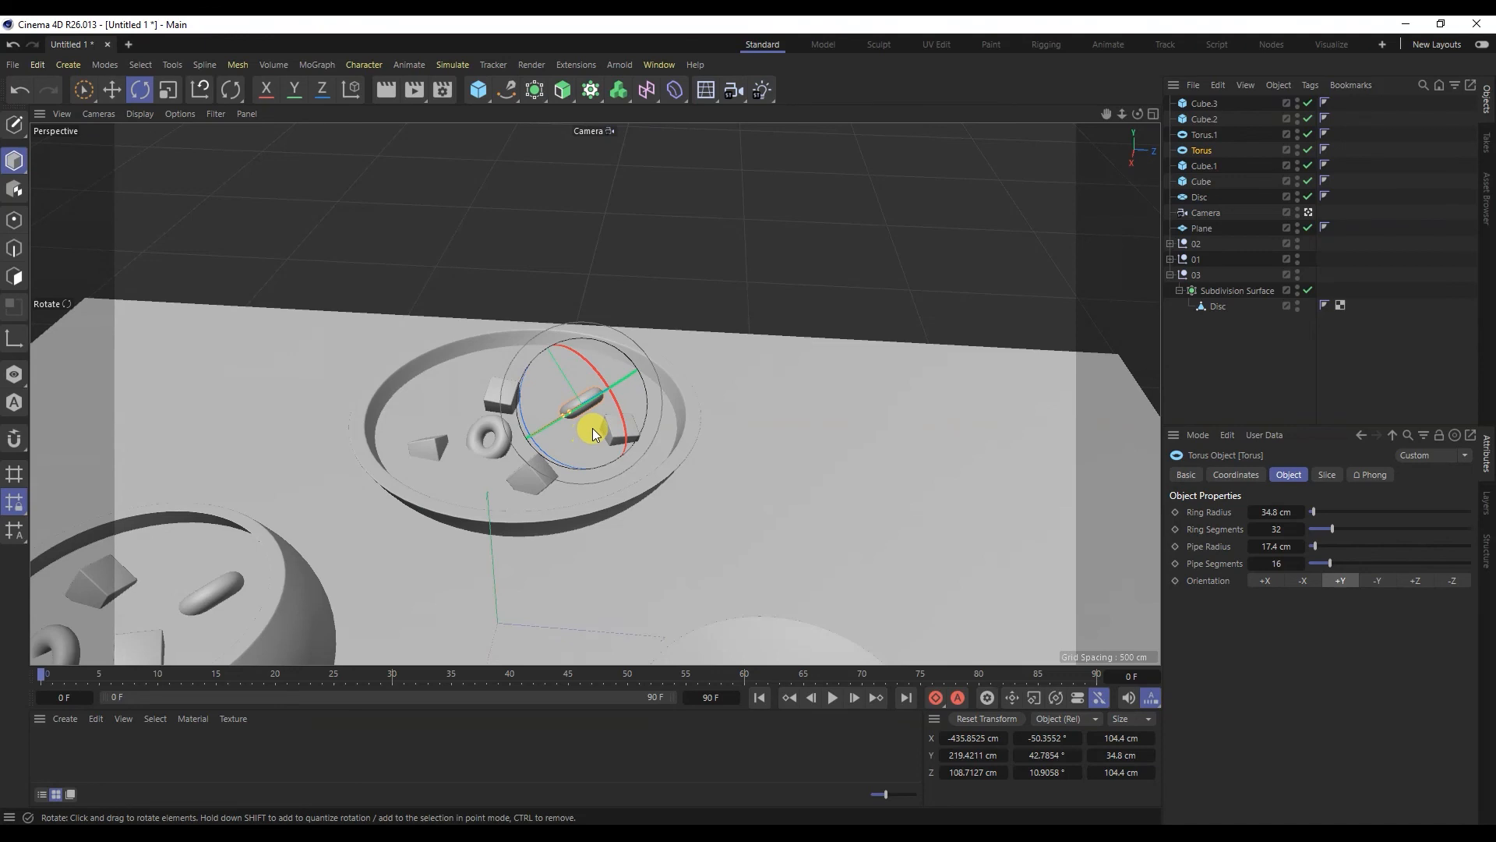
drag(612, 442, 568, 478)
click(112, 89)
click(476, 449)
click(141, 89)
click(112, 90)
drag(460, 441, 508, 491)
Duplicate a torus to about X -504, Y 202, Z -180 cm and rotate the copy to about 85°, 1° and 39°
key(ctrl+c)
key(ctrl+v)
drag(558, 445, 214, 487)
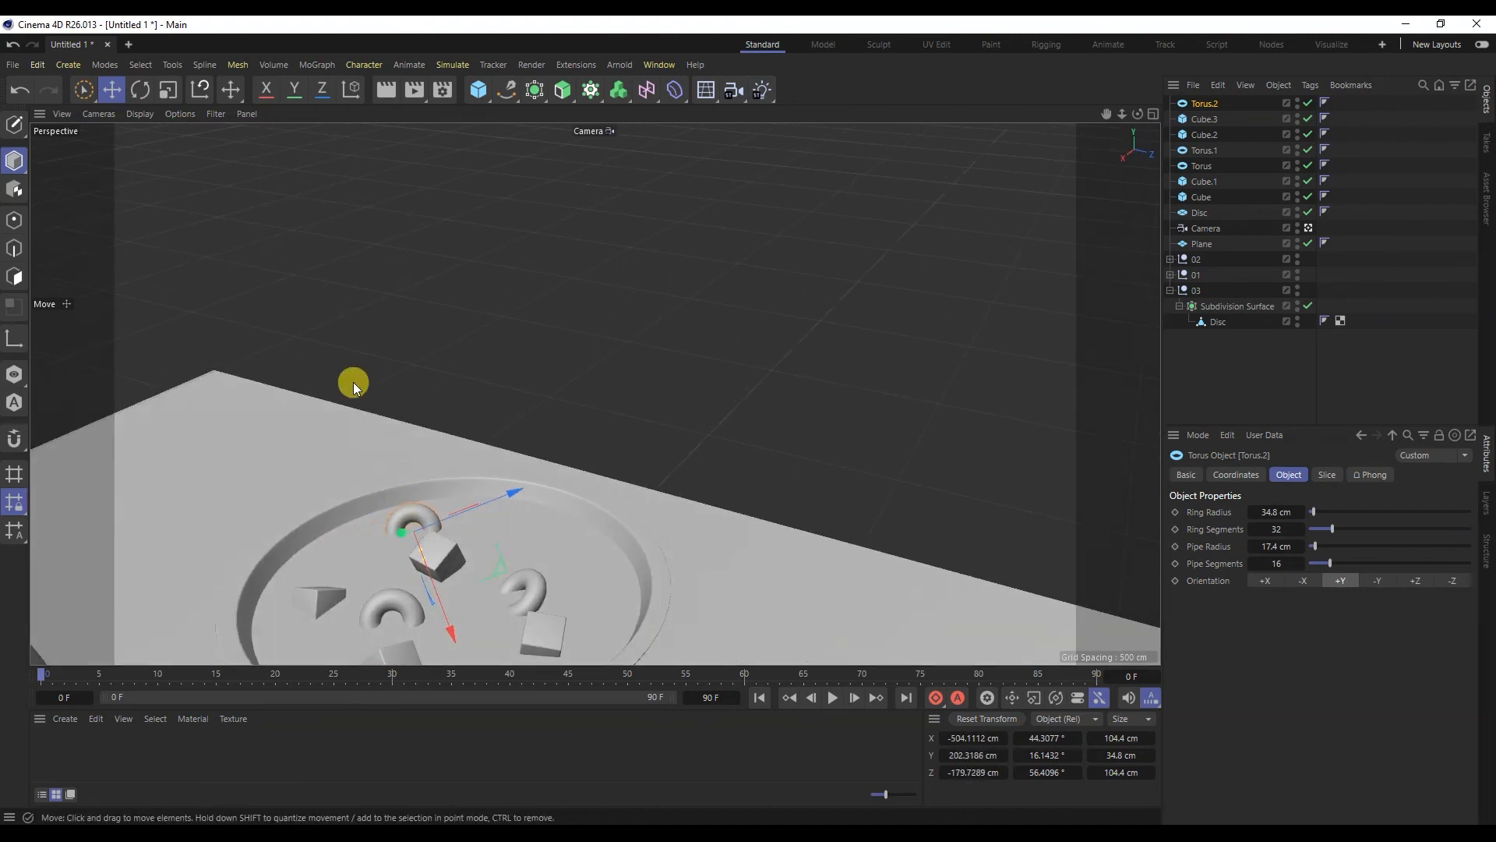
click(141, 90)
drag(471, 561, 654, 398)
click(657, 395)
scroll(545, 446, down, 3)
alt+middle_drag(519, 507, 594, 456)
alt+drag(594, 455, 574, 480)
Put the filling disc and all loose cubes and torus pieces into group 03, and collapse the group
click(1204, 103)
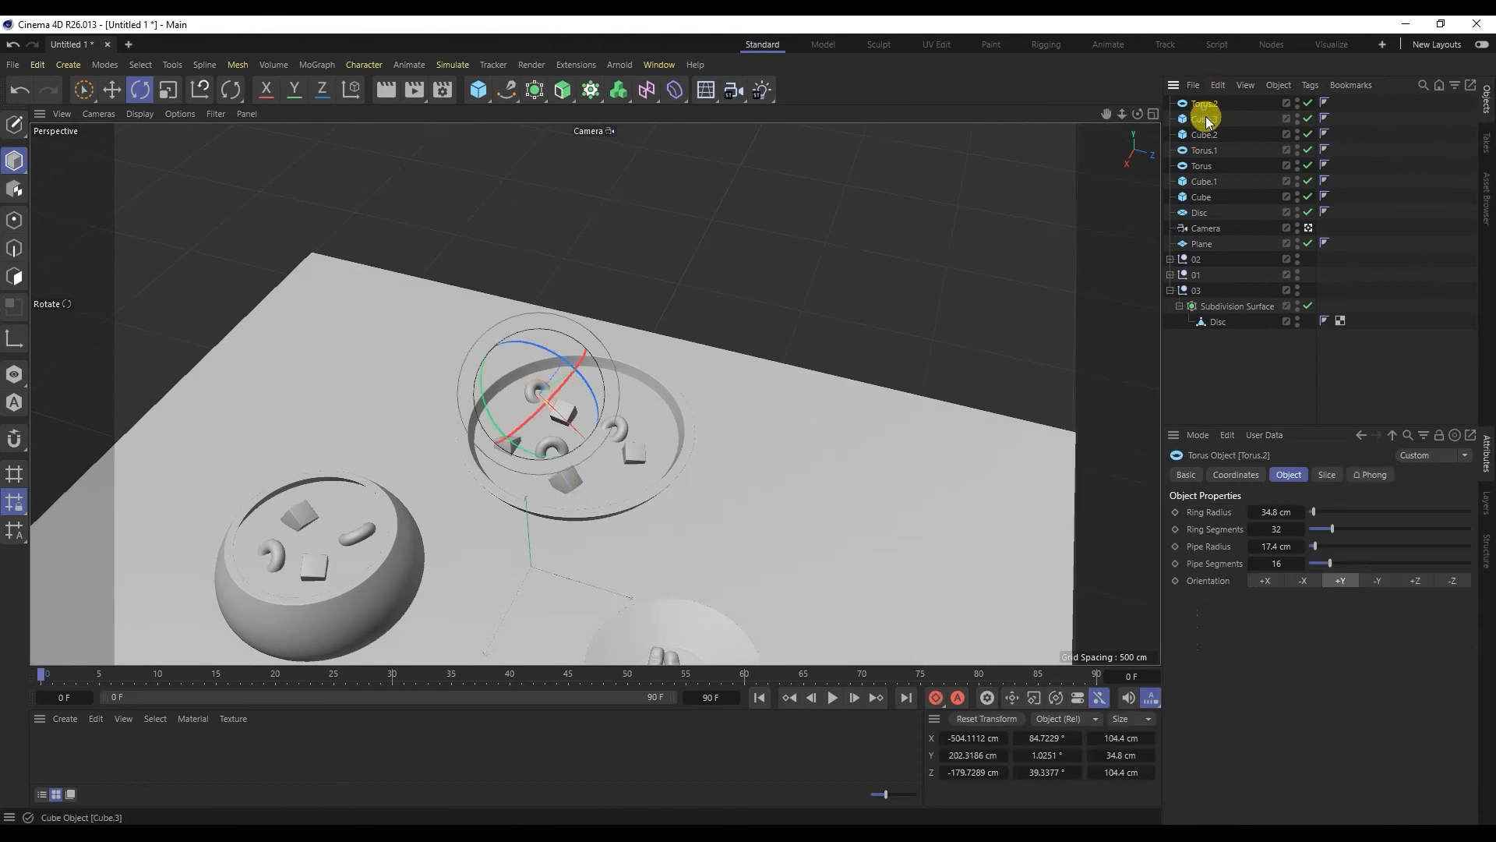
shift+click(1202, 214)
drag(1192, 194, 1213, 304)
click(1171, 166)
click(1196, 163)
Reframe the camera to look down at the table from the front with all three dishes centred
scroll(613, 388, down, 2)
alt+drag(685, 419, 787, 417)
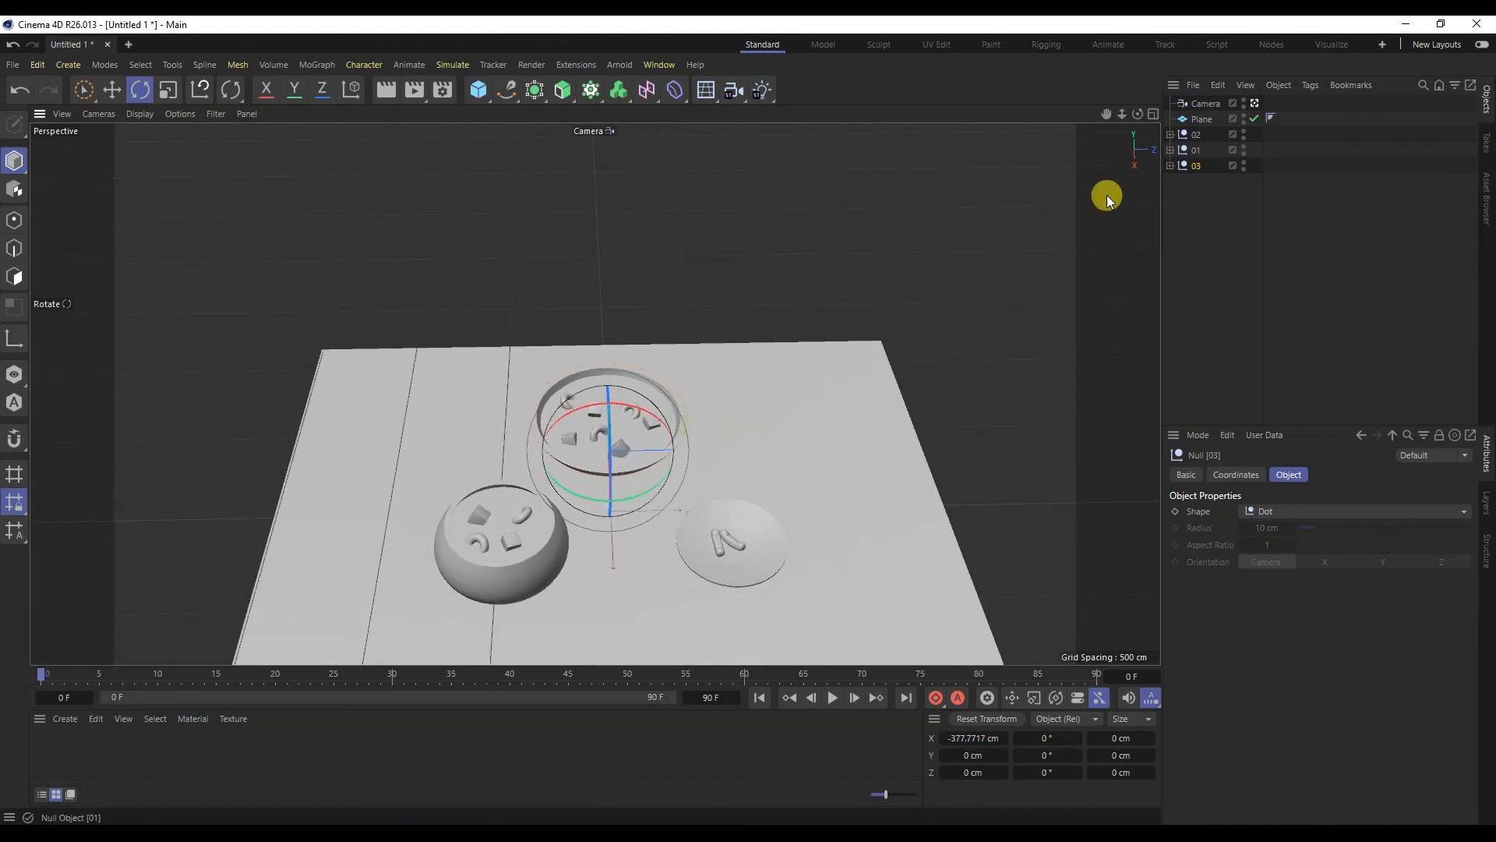
scroll(584, 561, up, 2)
alt+middle_drag(588, 533, 582, 460)
scroll(587, 441, up, 2)
alt+drag(586, 441, 595, 481)
scroll(653, 457, up, 1)
alt+right_drag(653, 457, 614, 488)
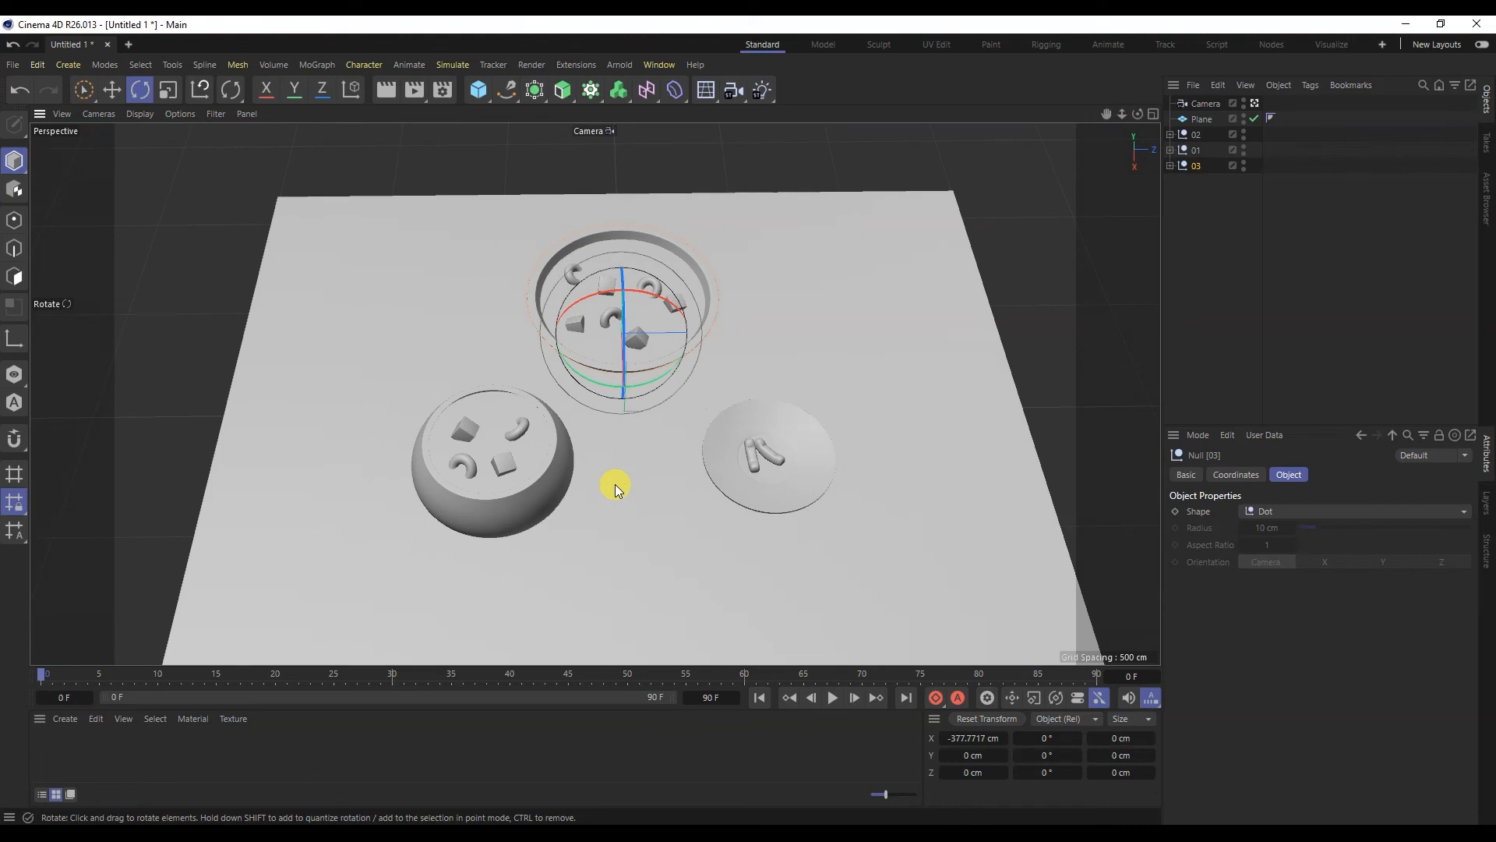
alt+drag(614, 488, 613, 457)
alt+right_drag(612, 456, 630, 427)
alt+drag(629, 428, 628, 413)
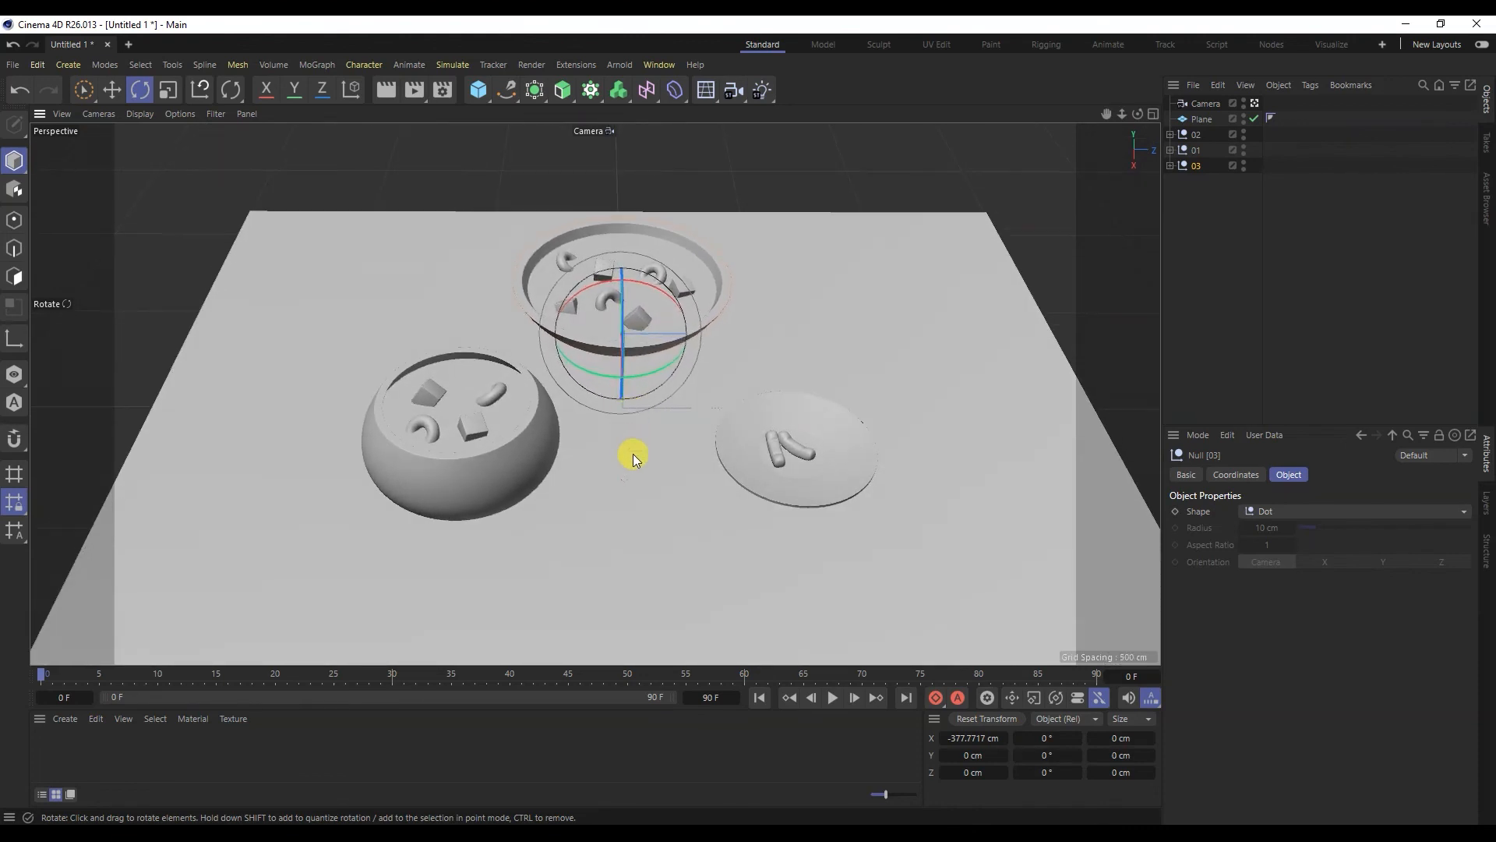
Scale up the table plane until it fills the whole camera frame
click(633, 454)
click(168, 91)
click(601, 310)
click(925, 310)
Spread groups 01 and 02 apart along Z, one on each side of the wide bowl
click(1196, 135)
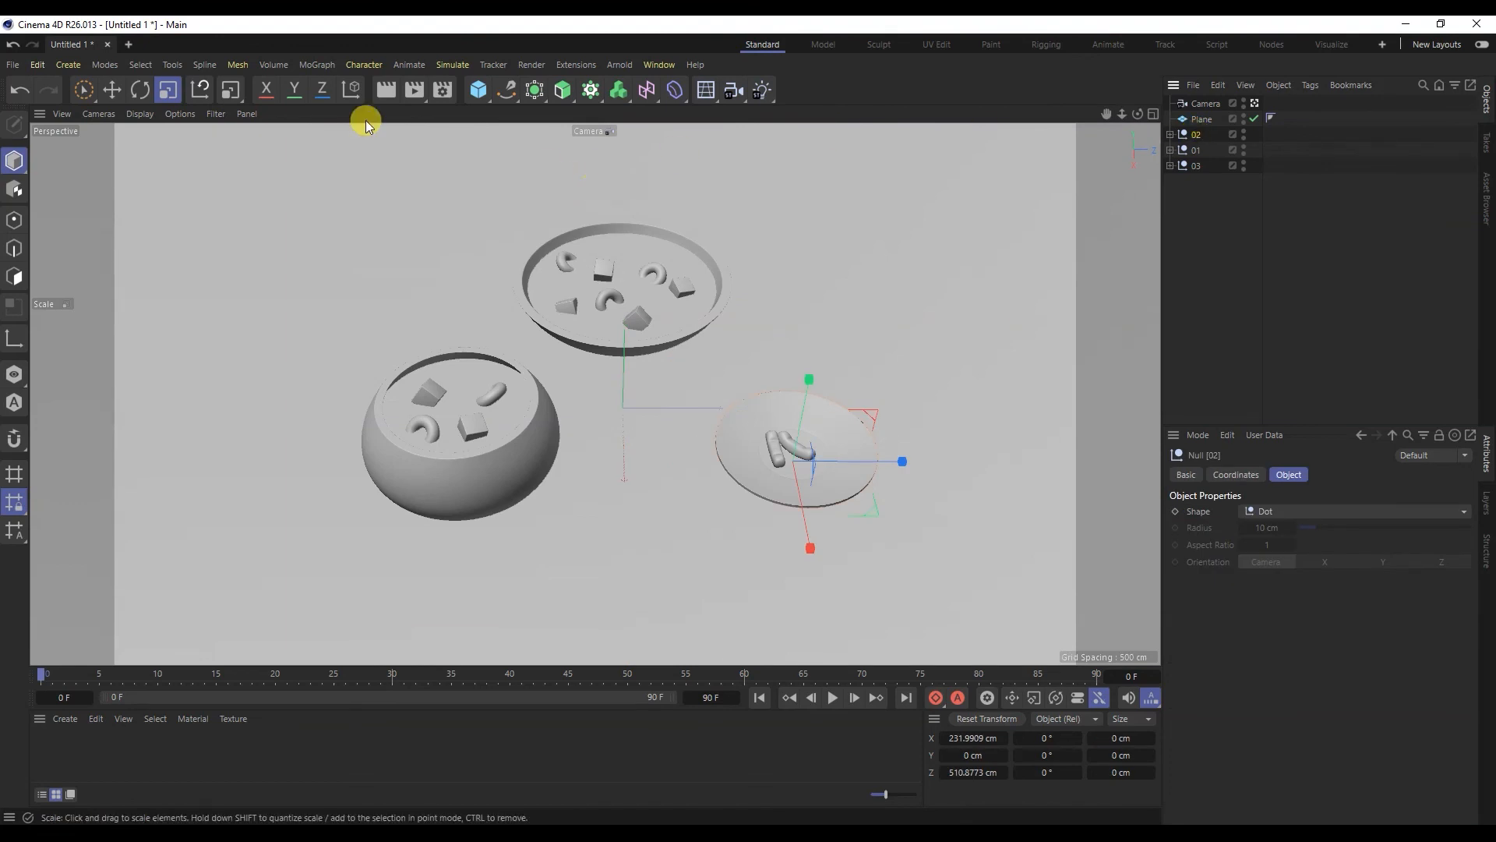
click(111, 89)
drag(892, 461, 847, 465)
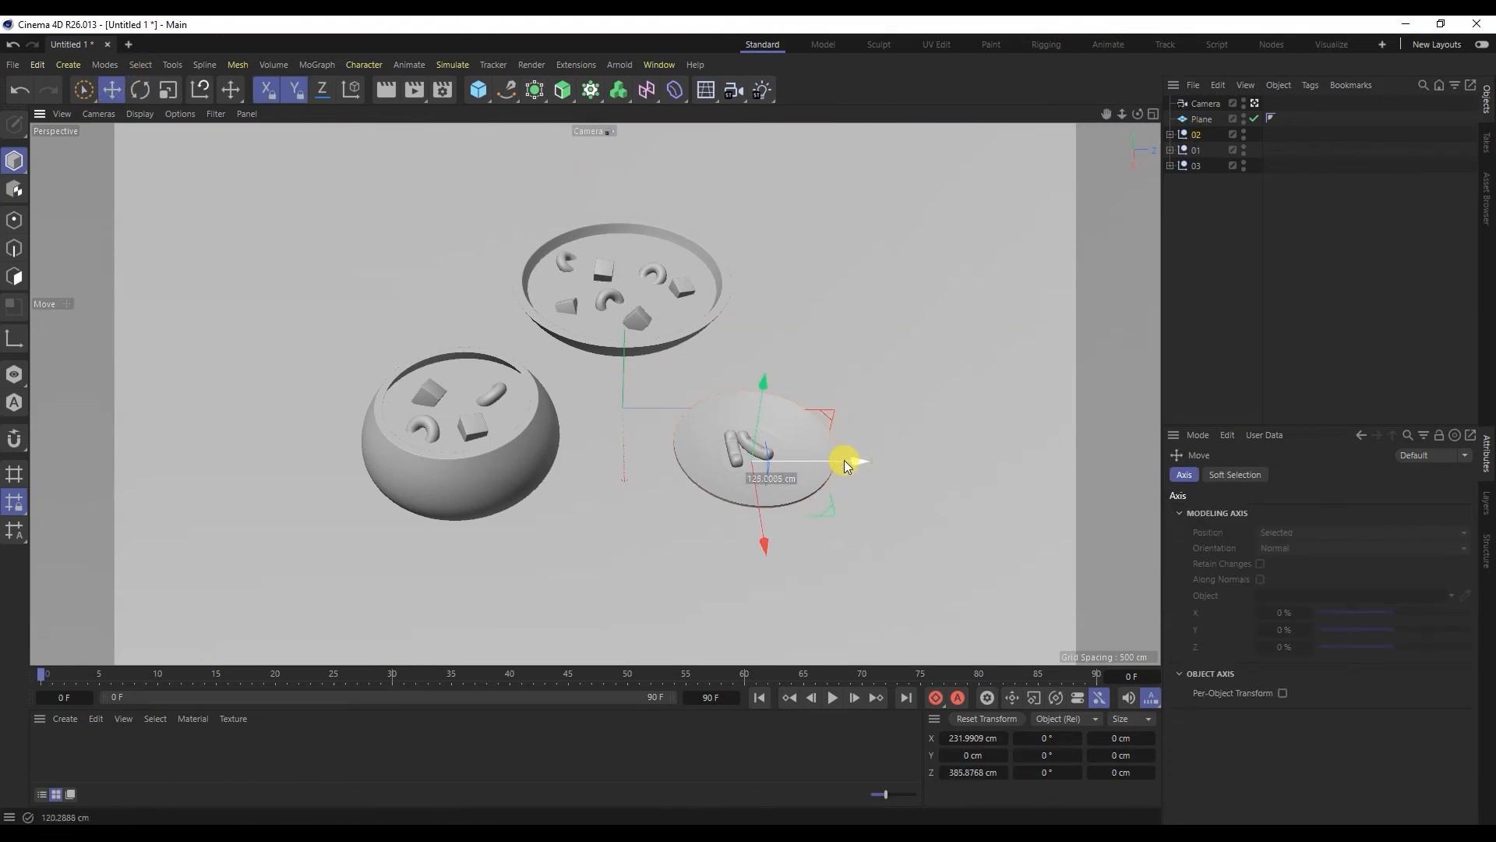
click(1193, 149)
drag(533, 431, 484, 433)
click(1197, 134)
drag(858, 460, 917, 466)
Move group 03 forward along X to about -150 cm and clear the selection
click(1192, 165)
drag(622, 395, 622, 460)
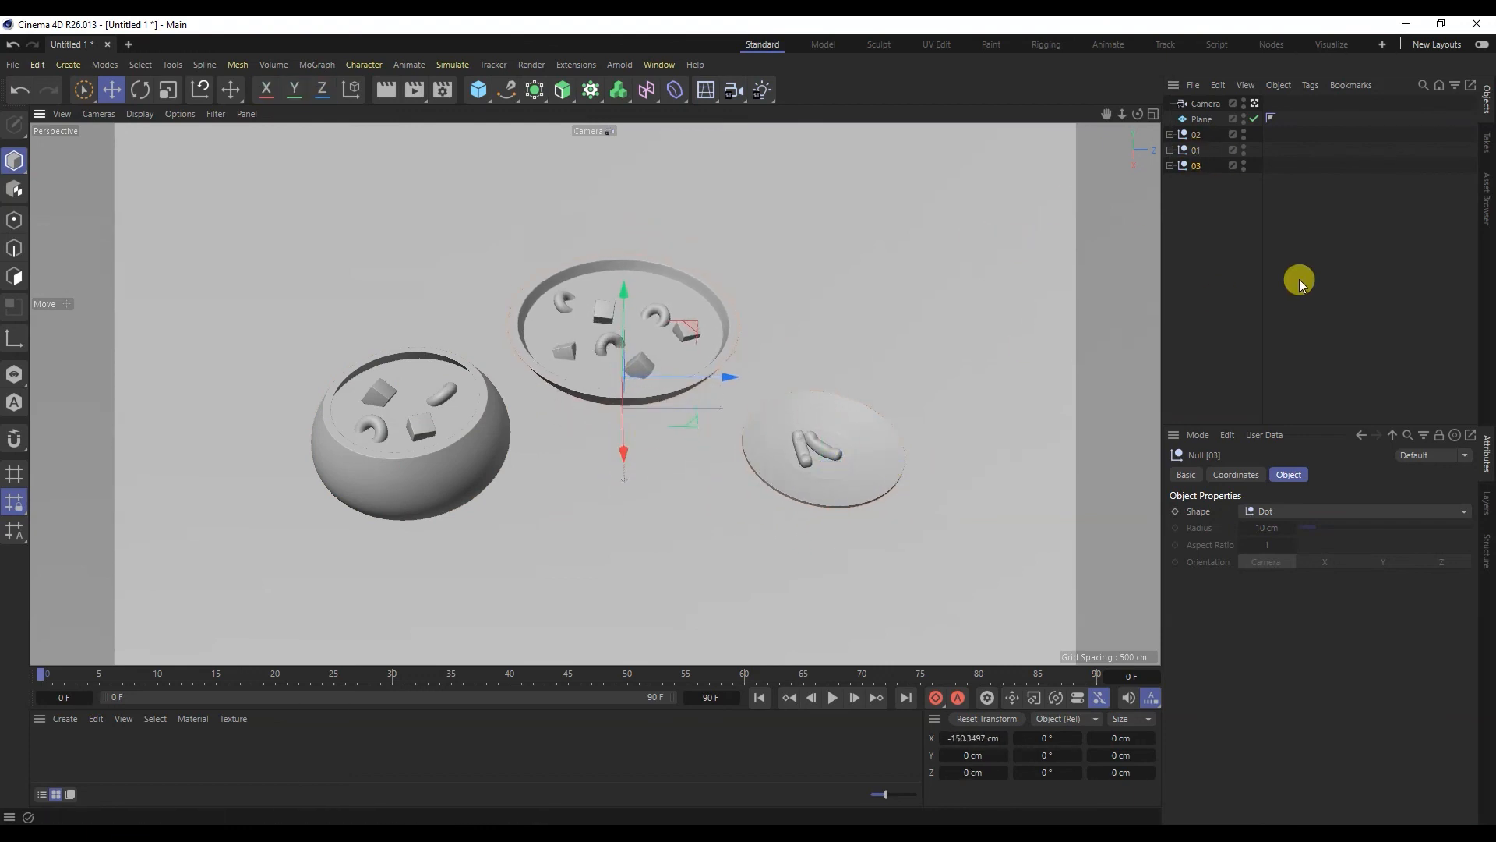
click(1256, 275)
Tighten the camera framing around the three dishes with a slightly lower angle
alt+drag(623, 401, 645, 441)
alt+right_drag(656, 450, 667, 413)
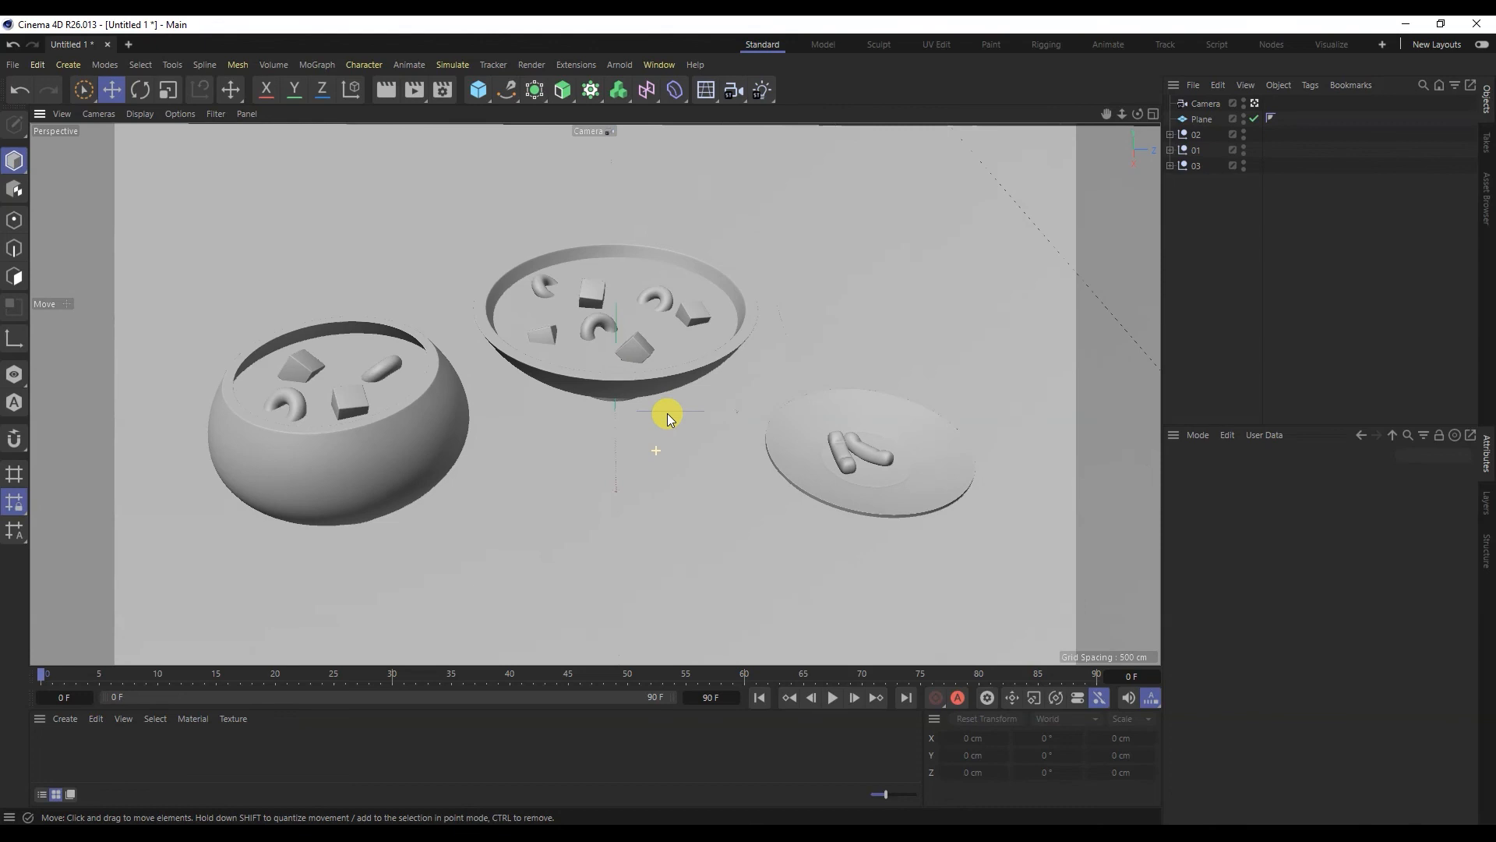
alt+middle_drag(675, 429, 675, 420)
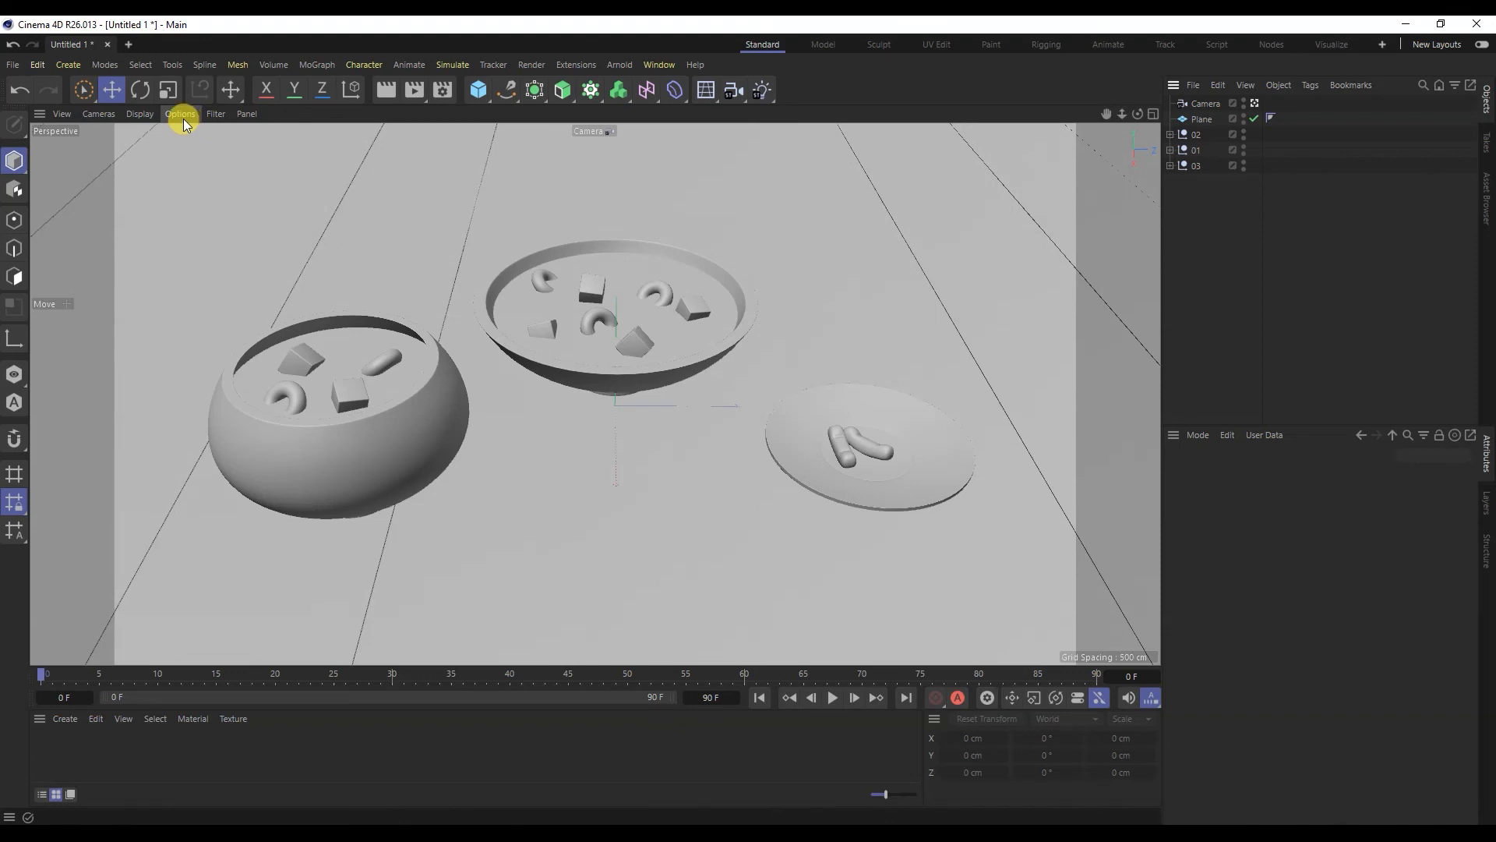
Save the project under the file name 02
click(12, 64)
click(149, 276)
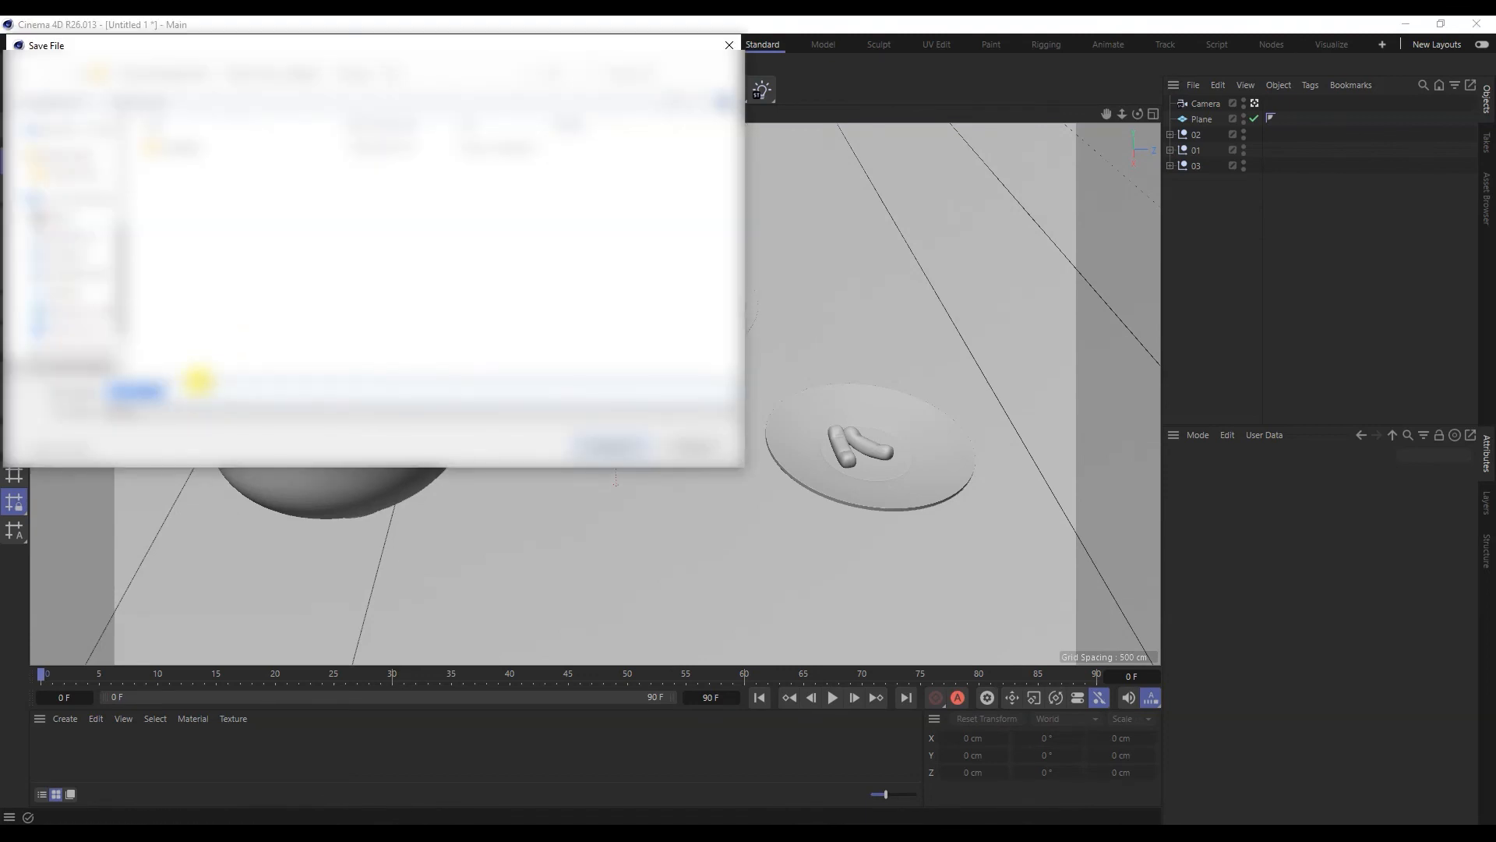
text(02)
key(Return)
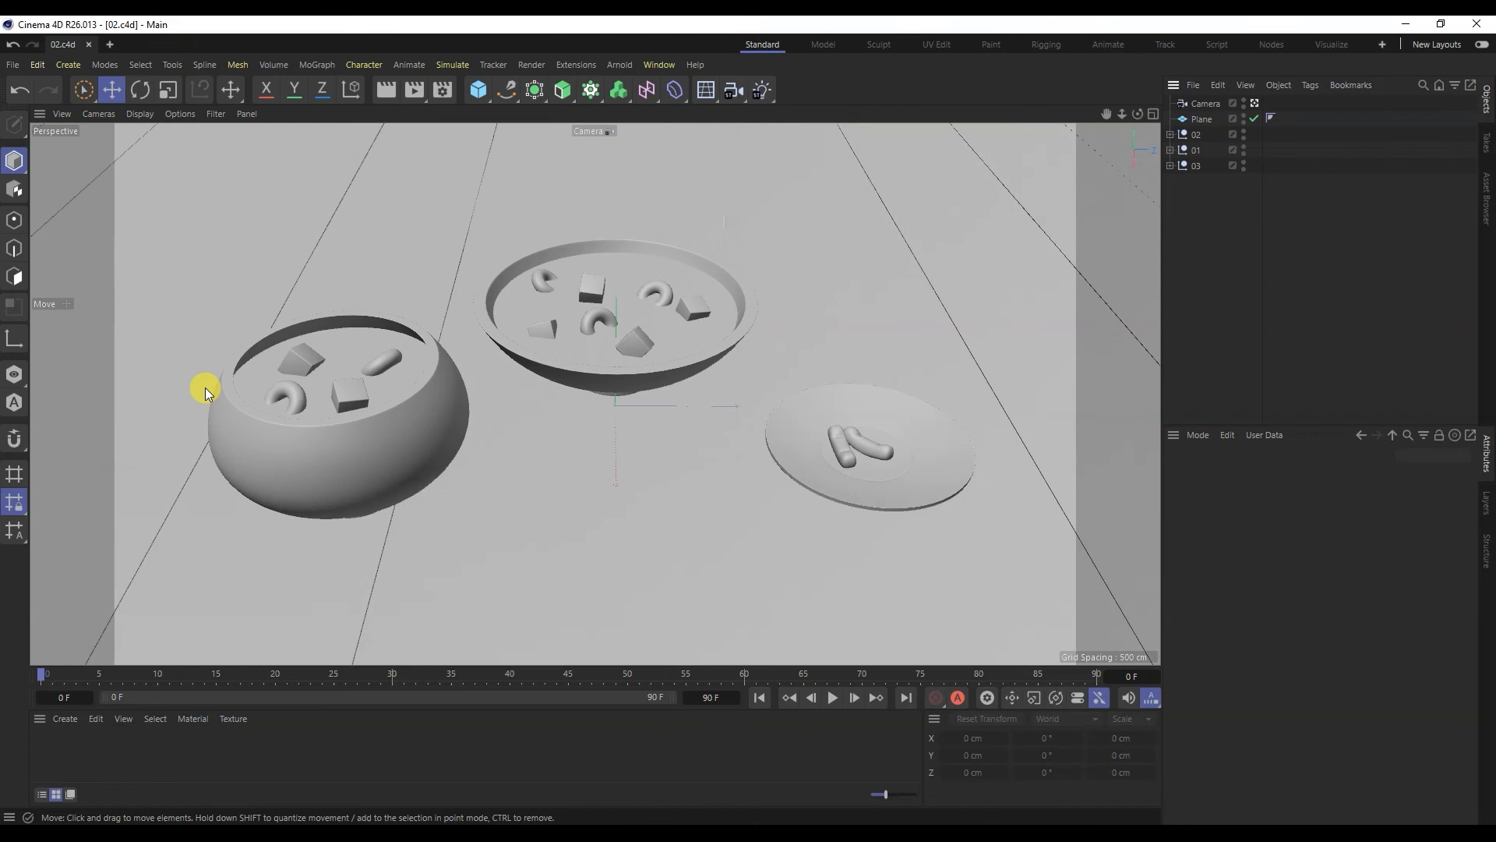